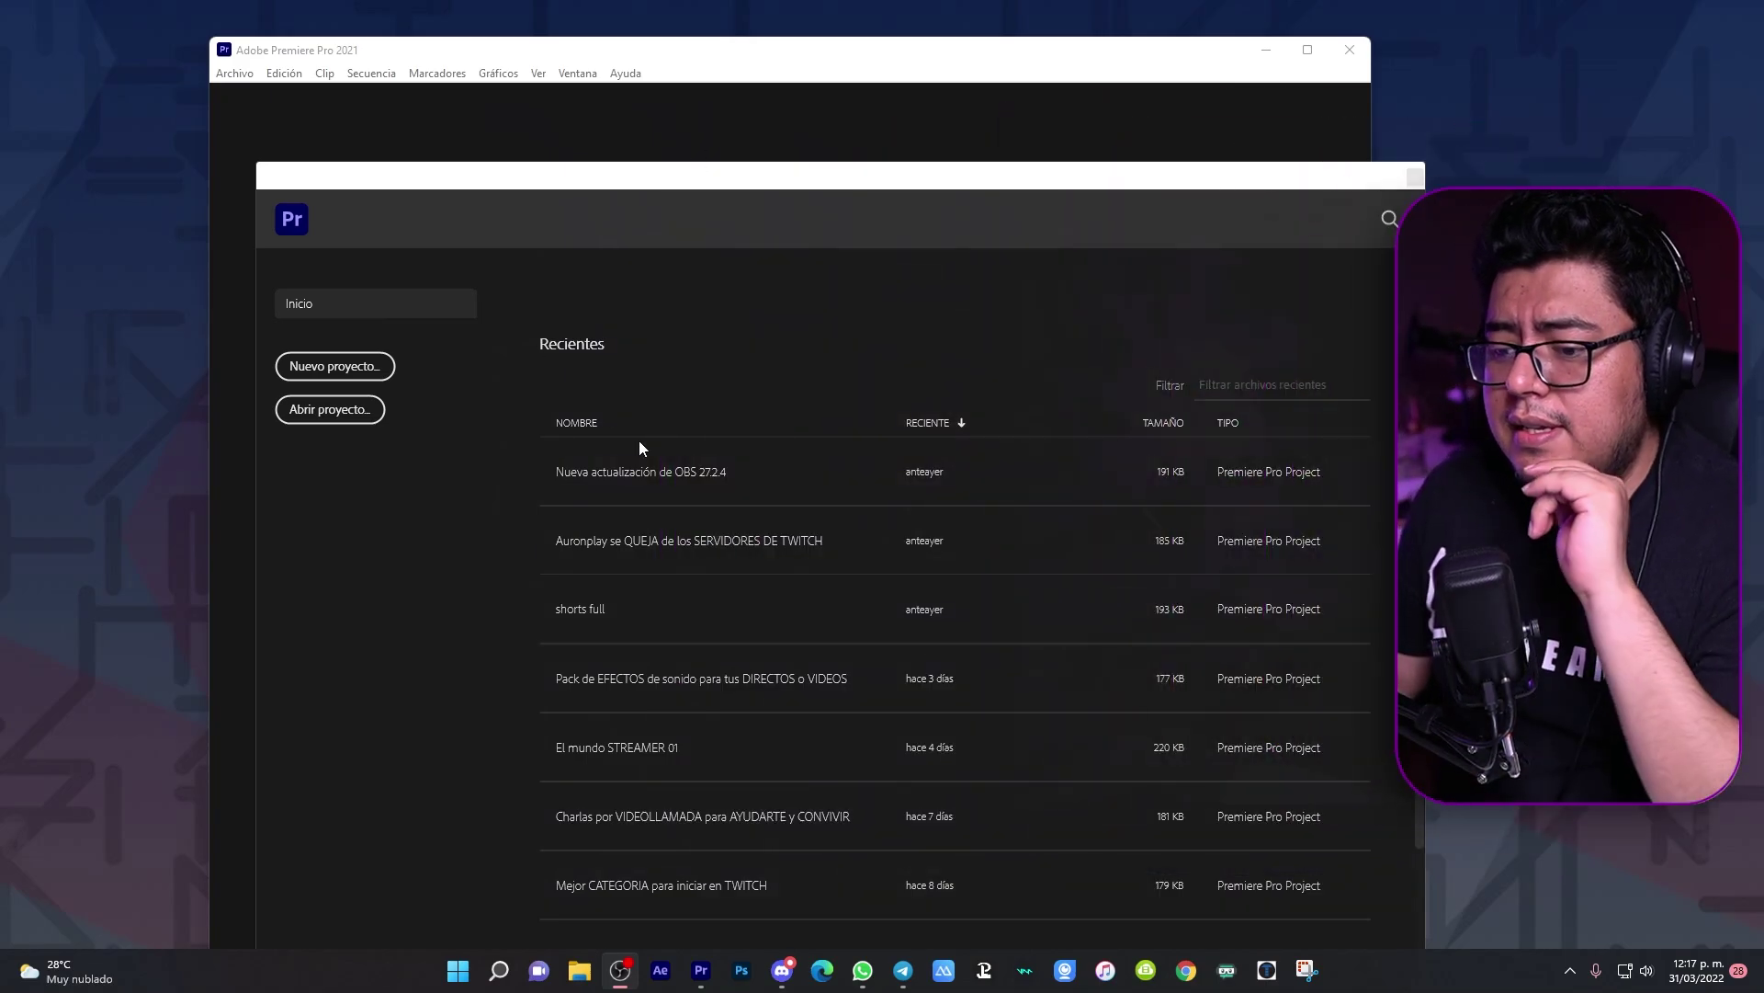
Step: Create a new project named 'Prueba de edicion' and maximize the Premiere window
left_click(376, 367)
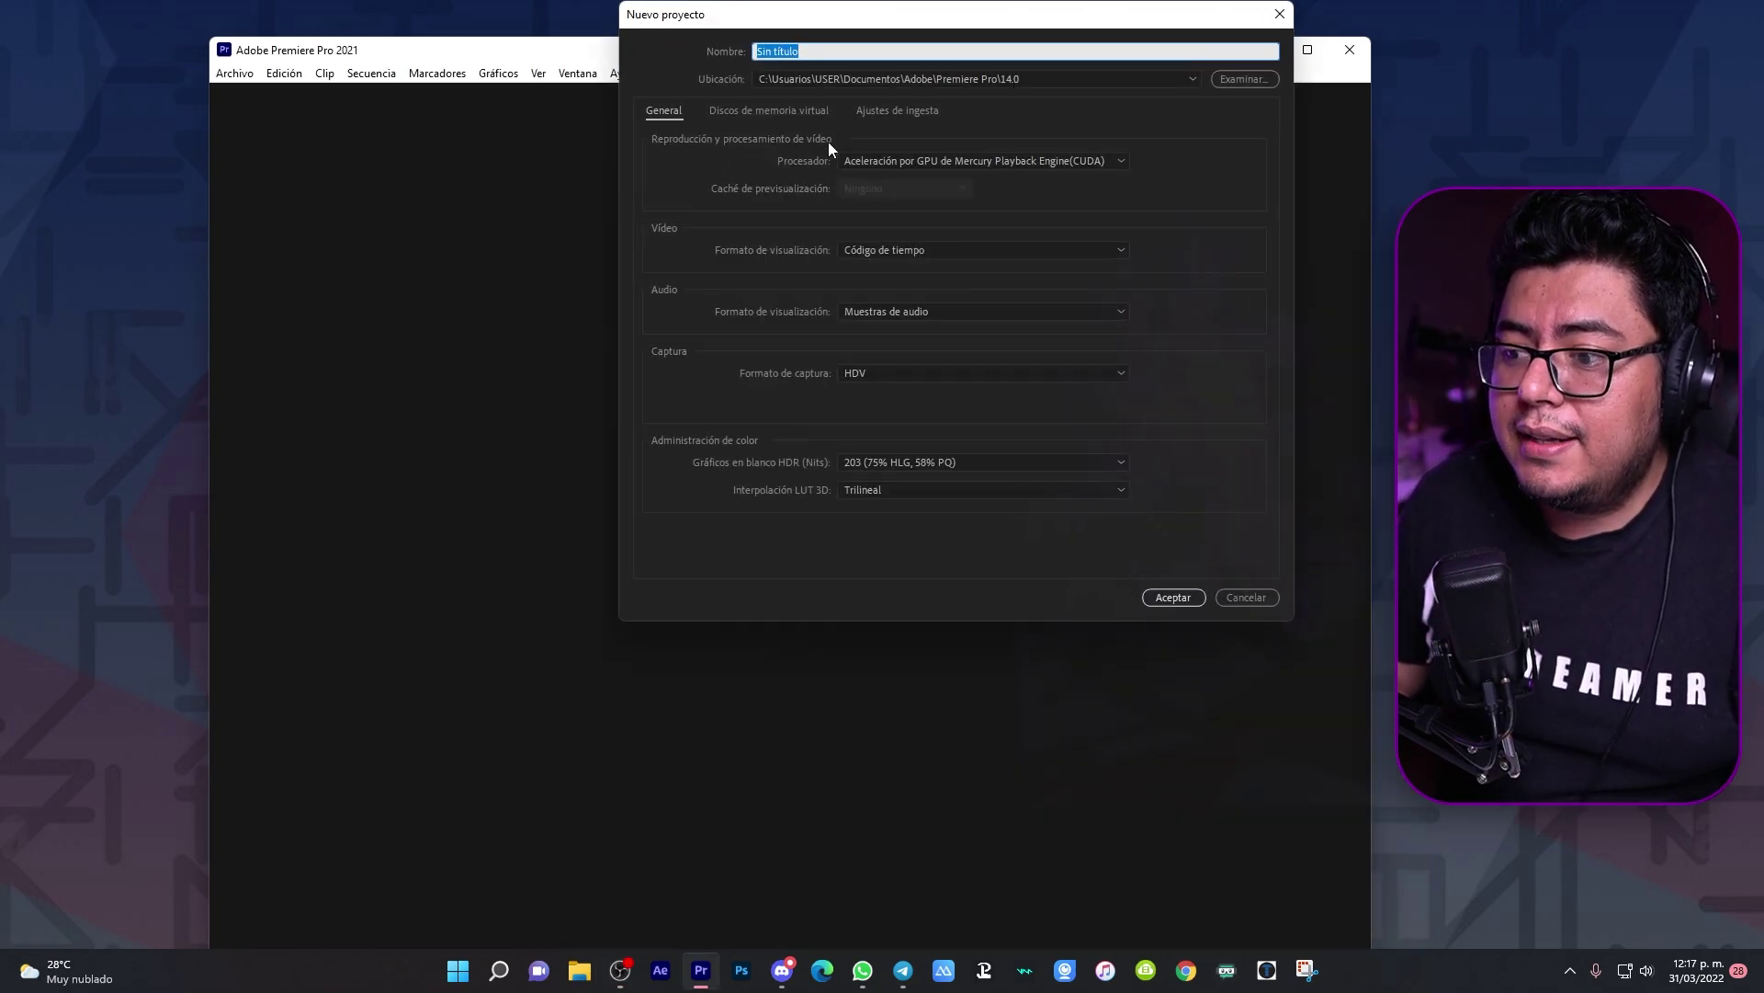
left_click(810, 52)
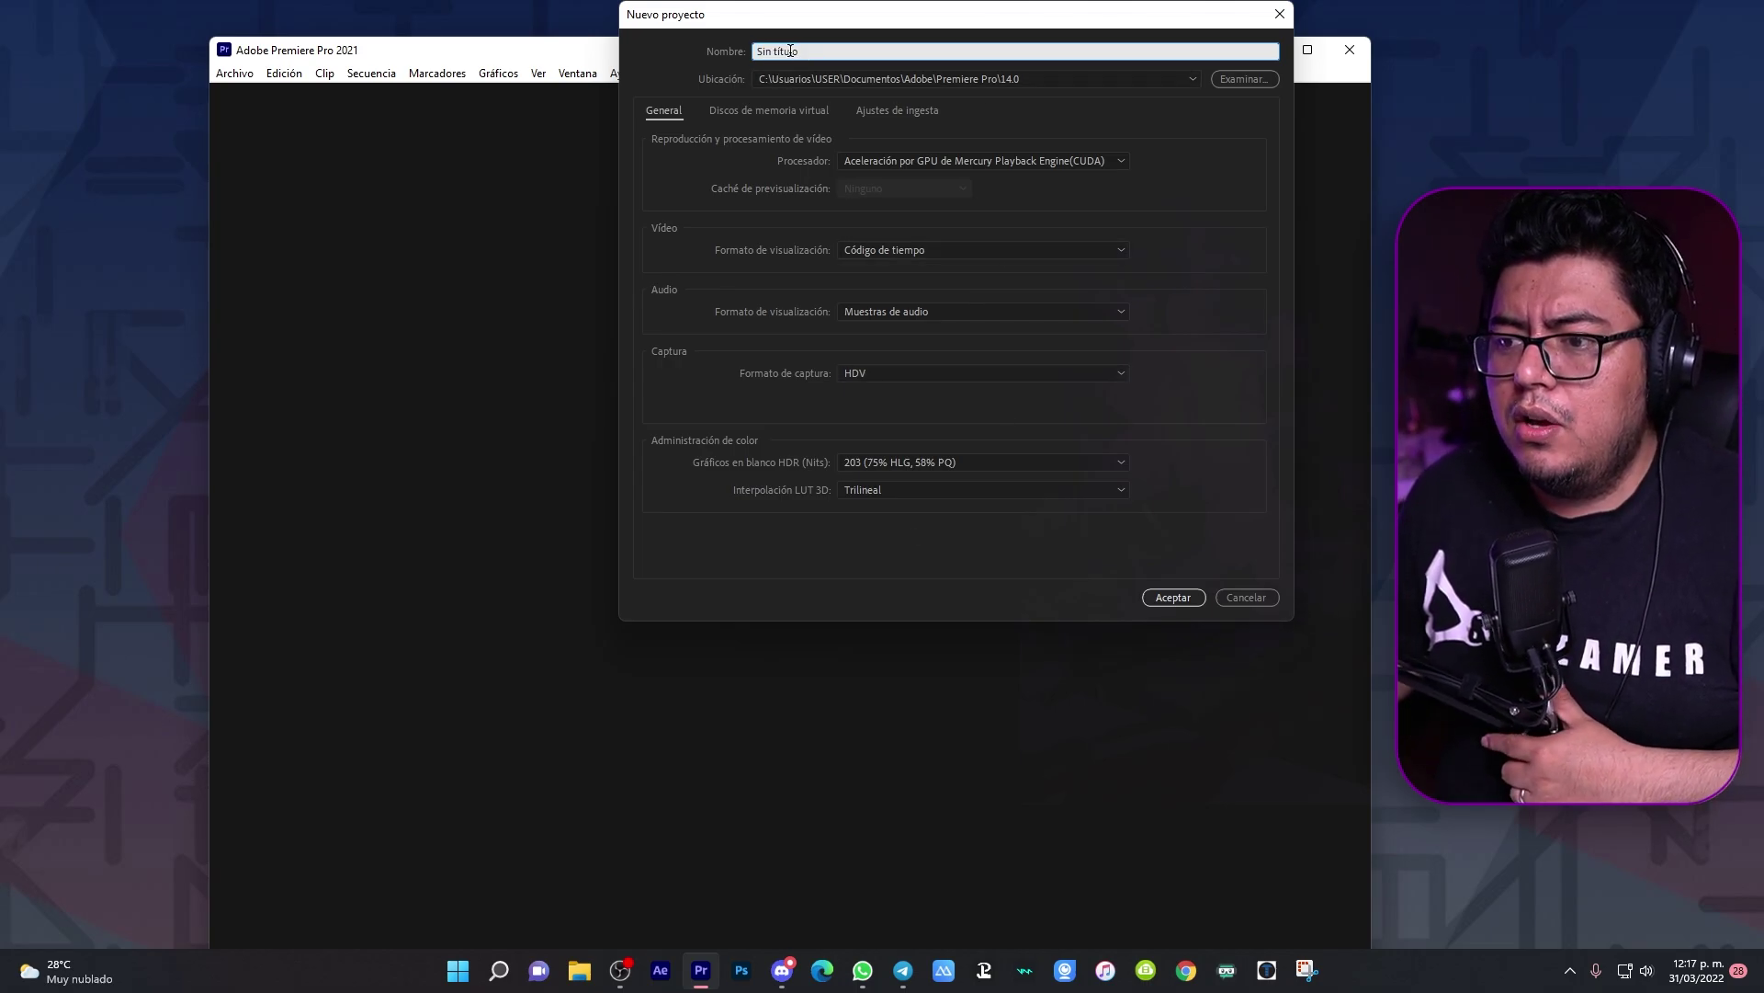
triple_click(810, 51)
type("Prueba de edicion")
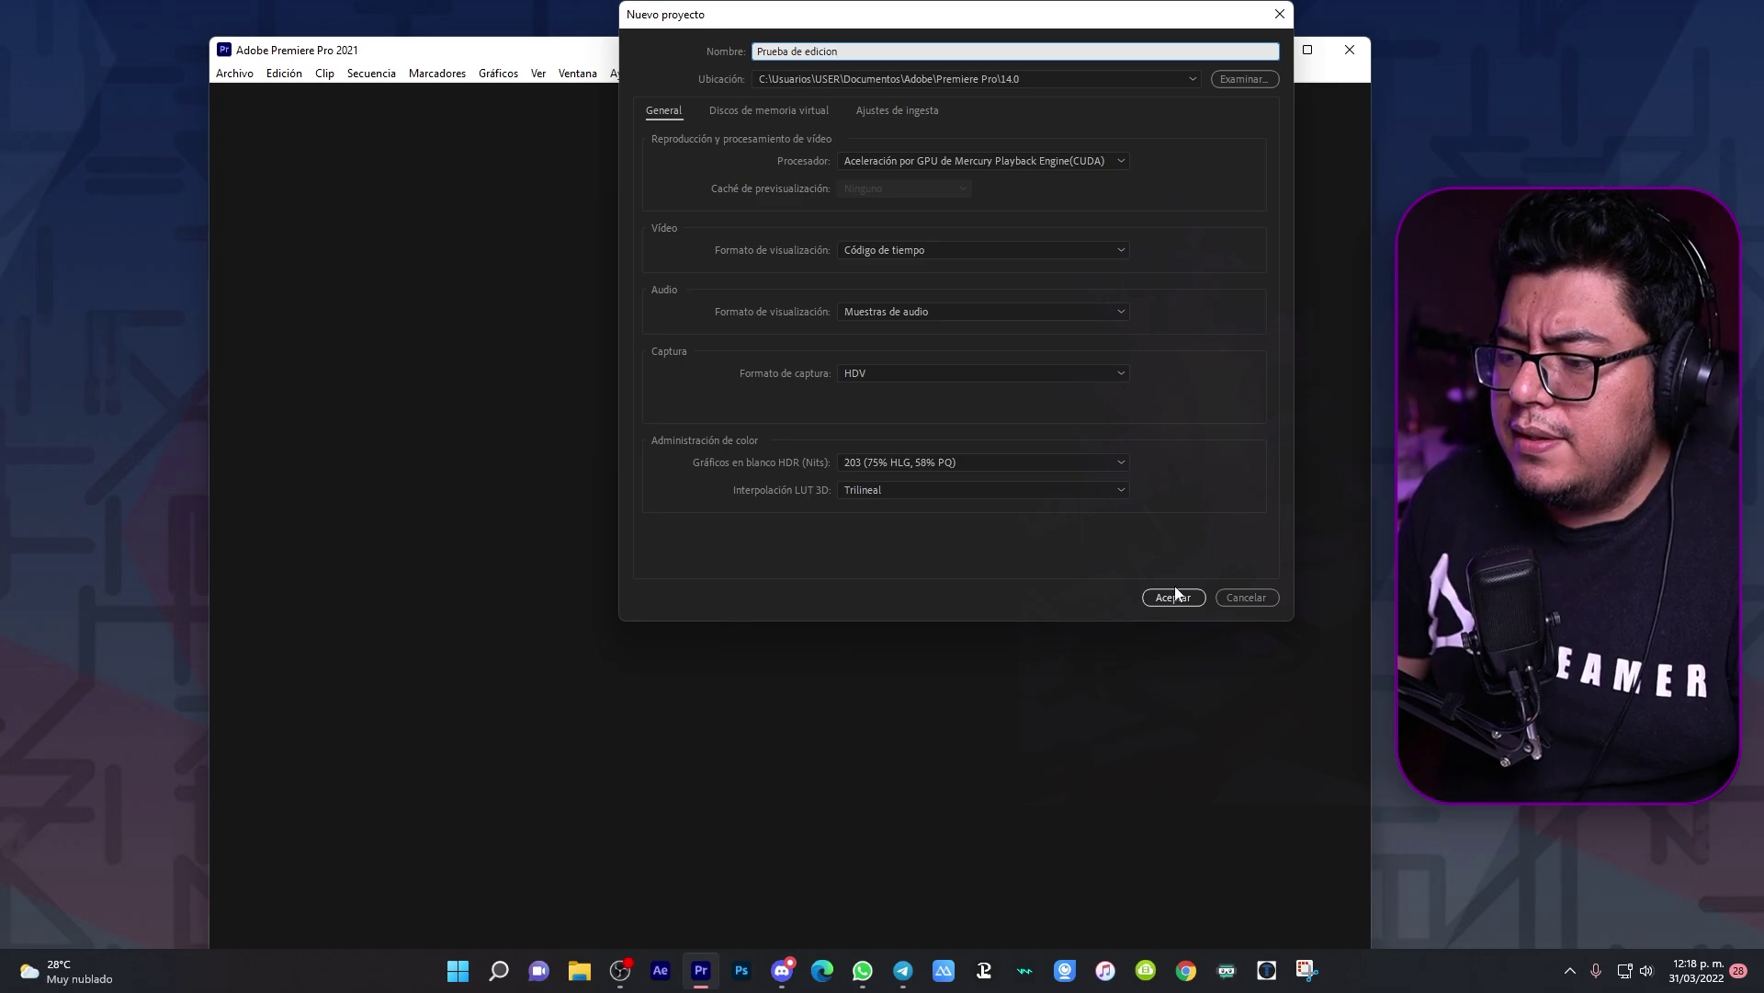
left_click(1176, 597)
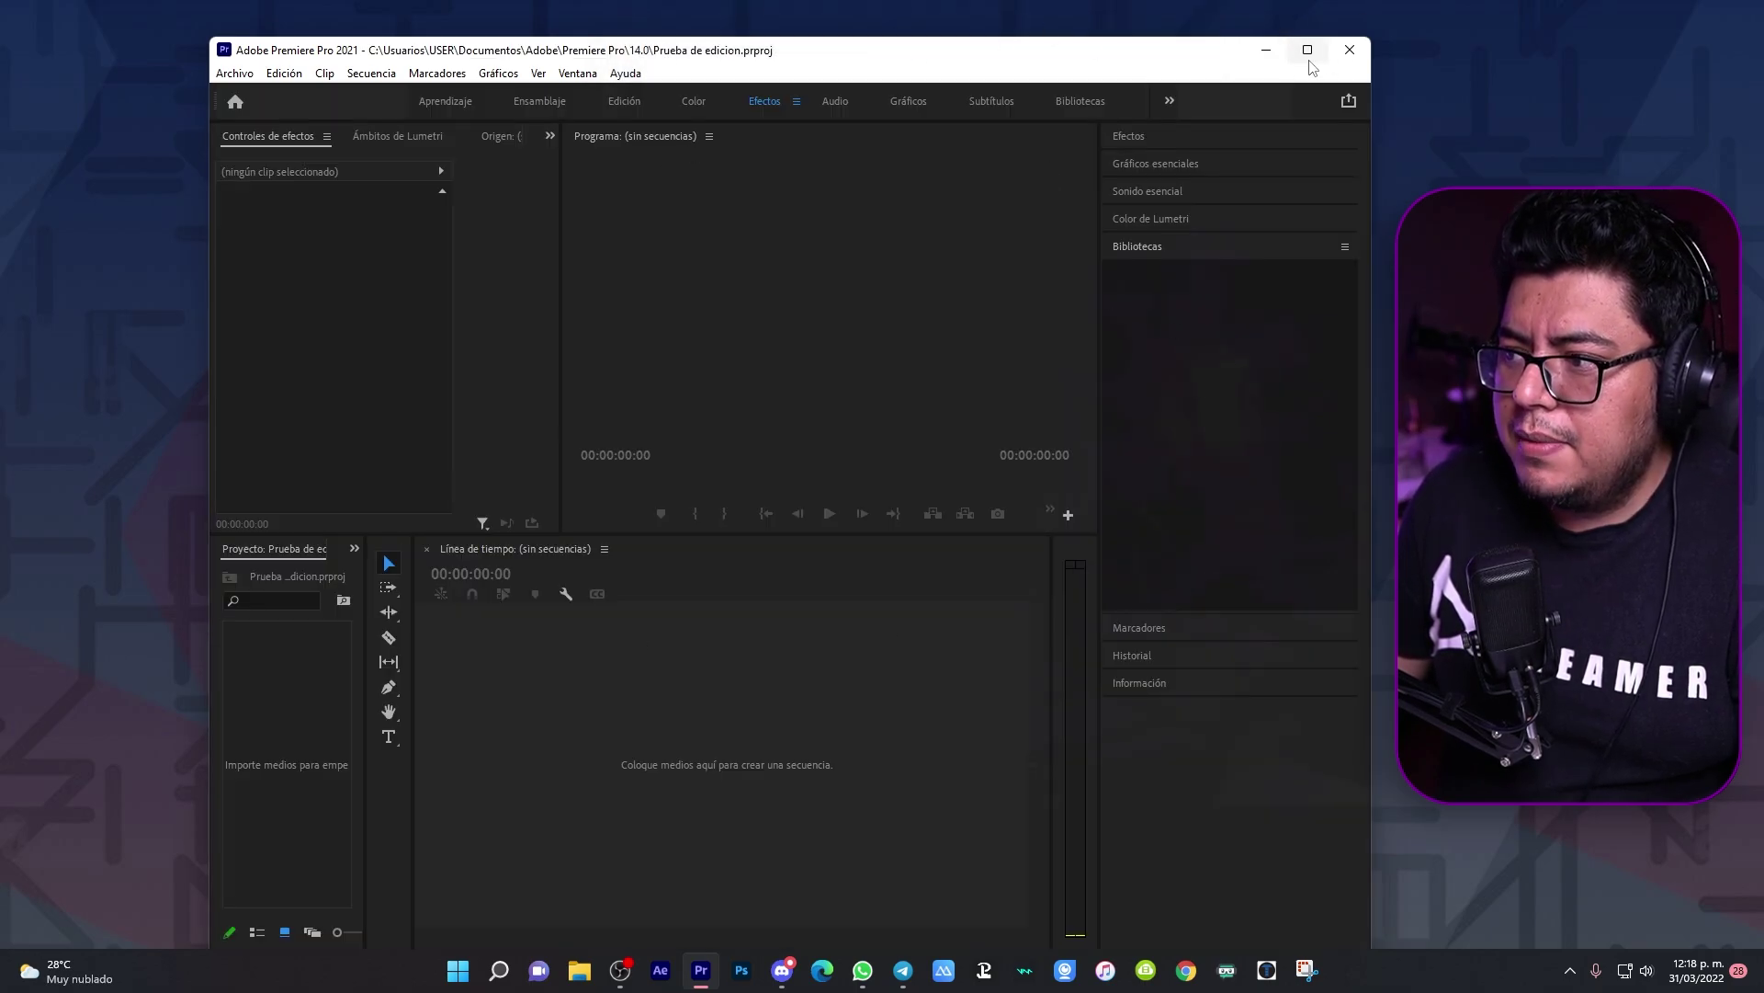
left_click(1307, 51)
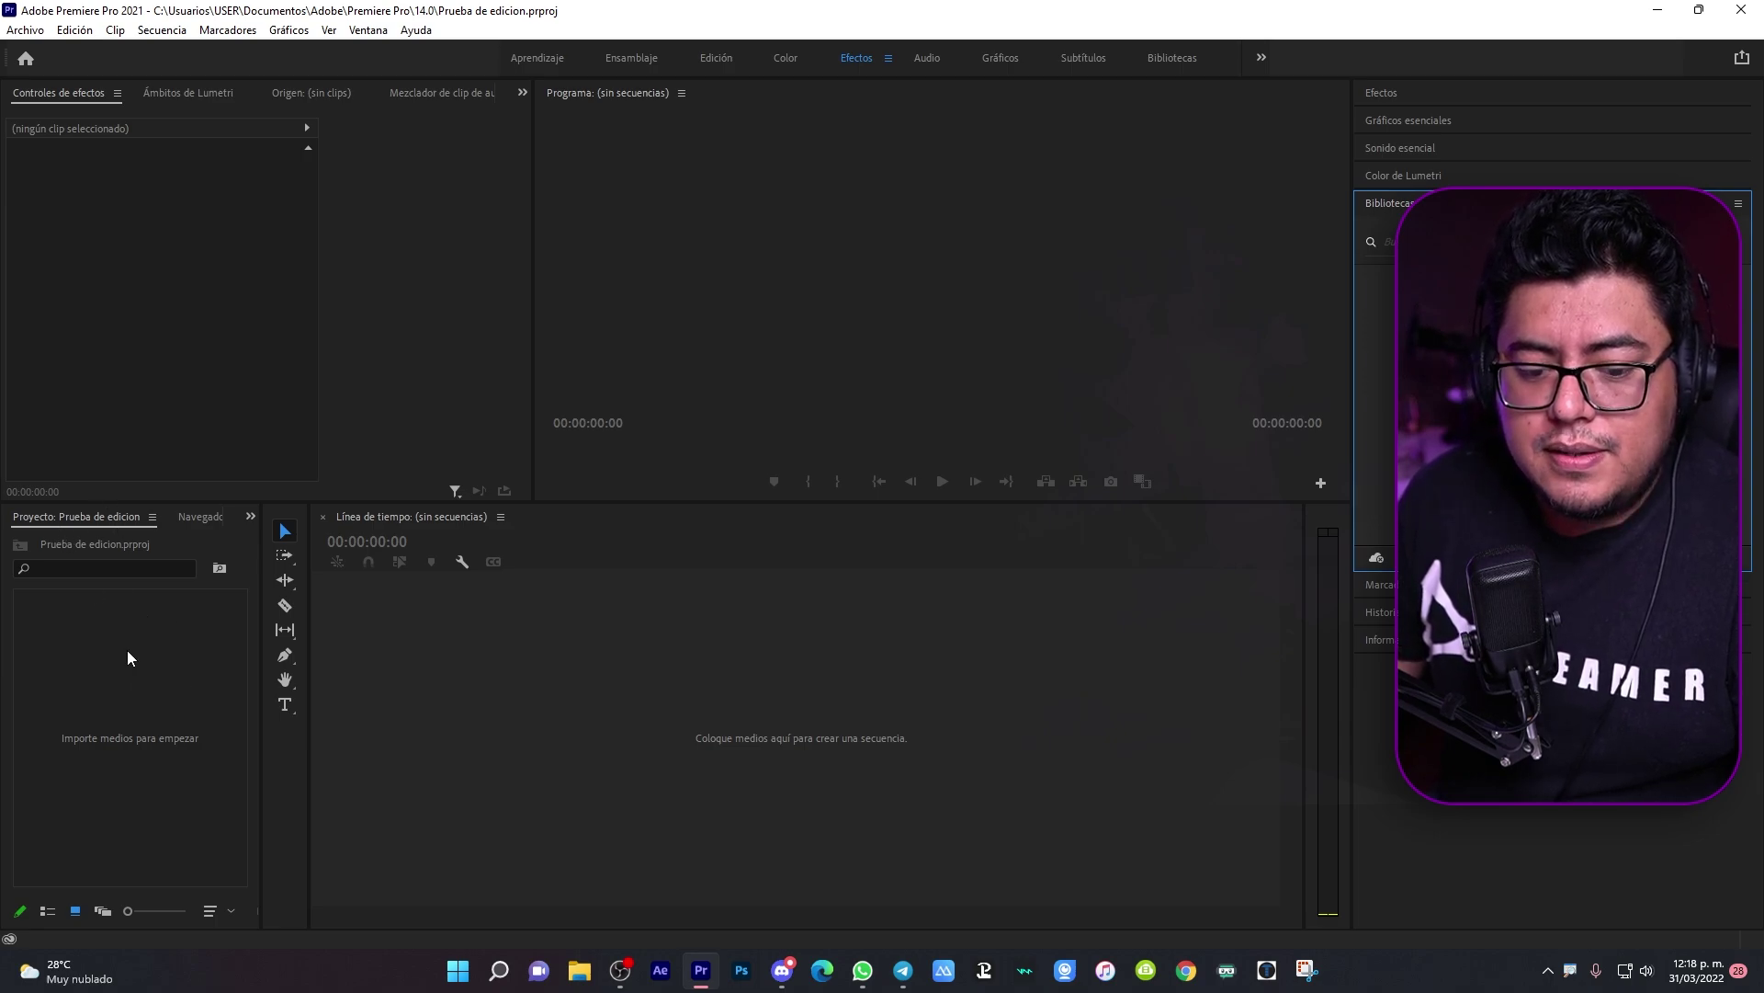
Step: Add a new sequence from the youtube fhd 60 preset (1920×1080, 60 fps) as Secuencia 01
right_click(151, 692)
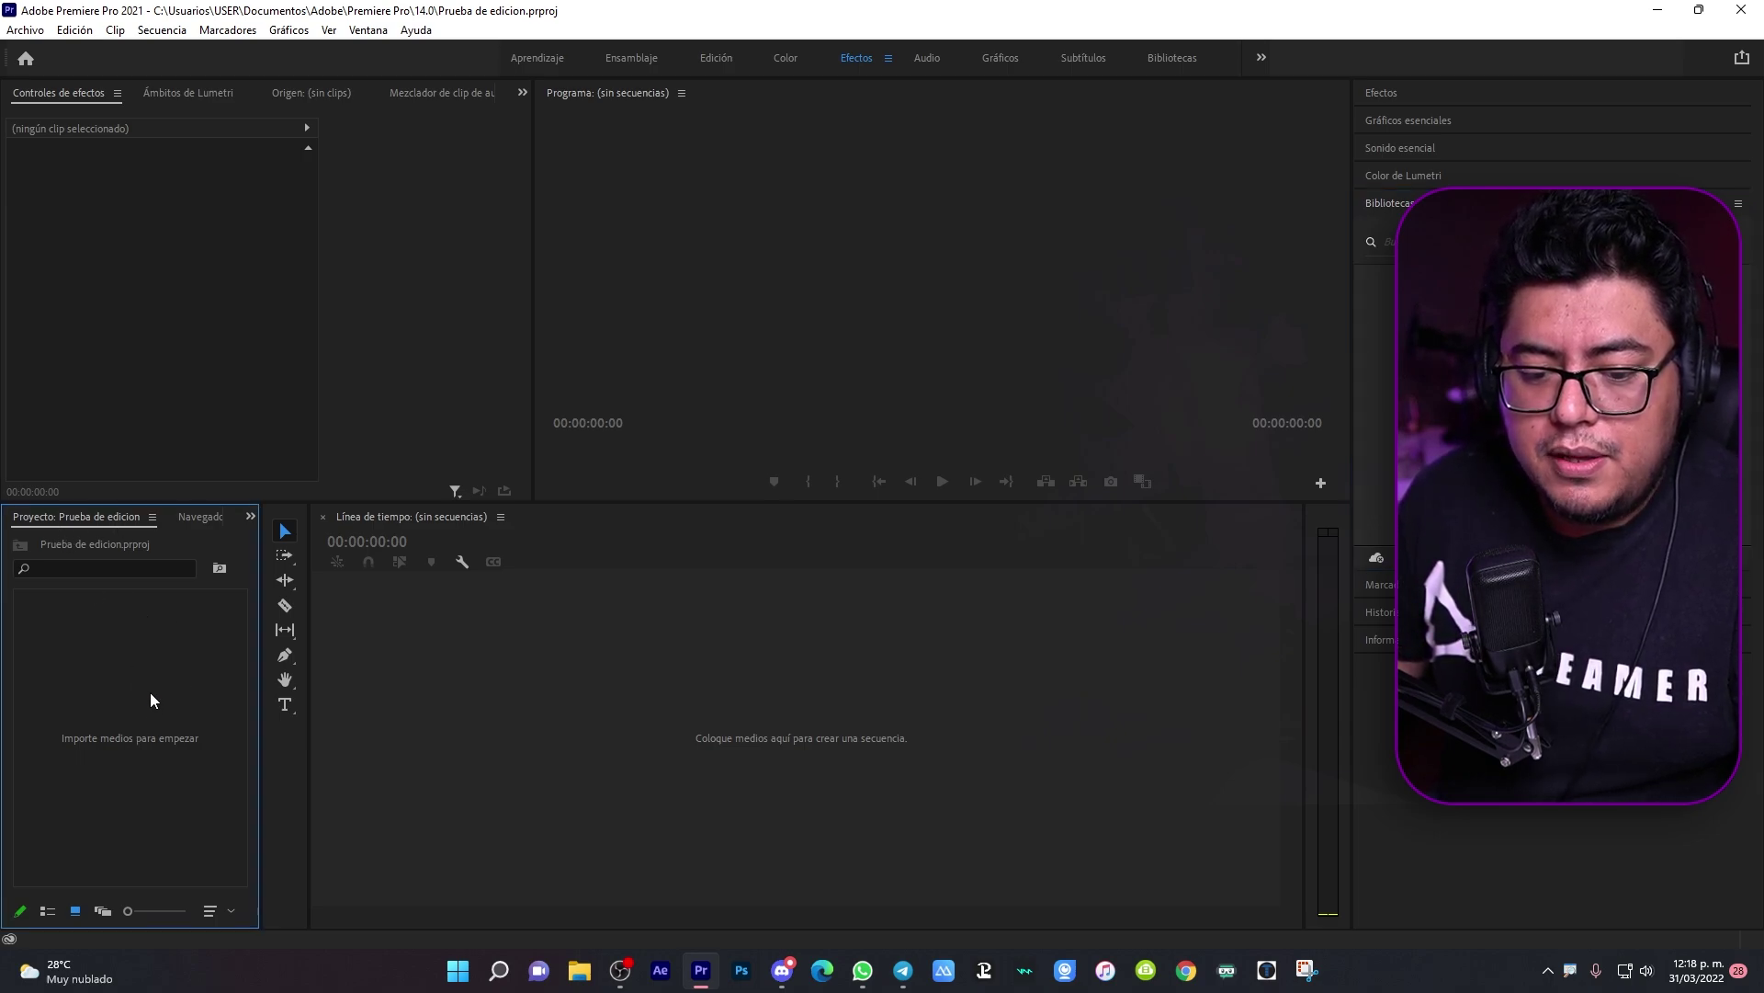
mouse_move(355, 432)
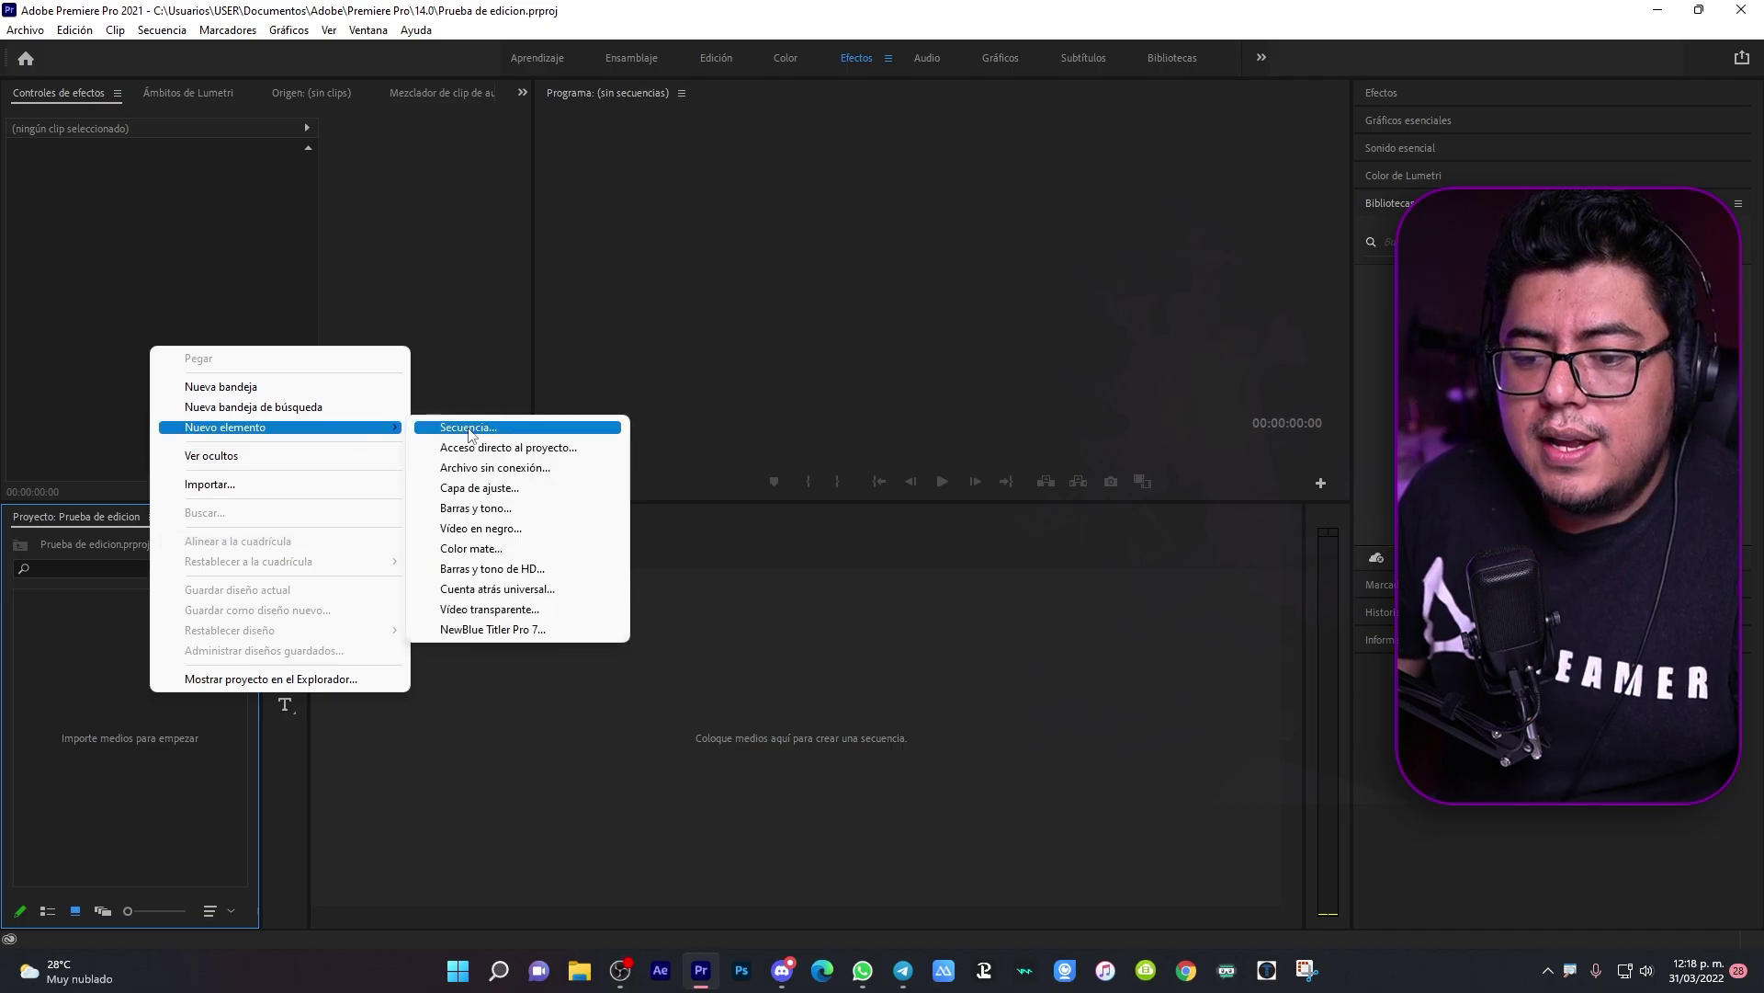
left_click(467, 430)
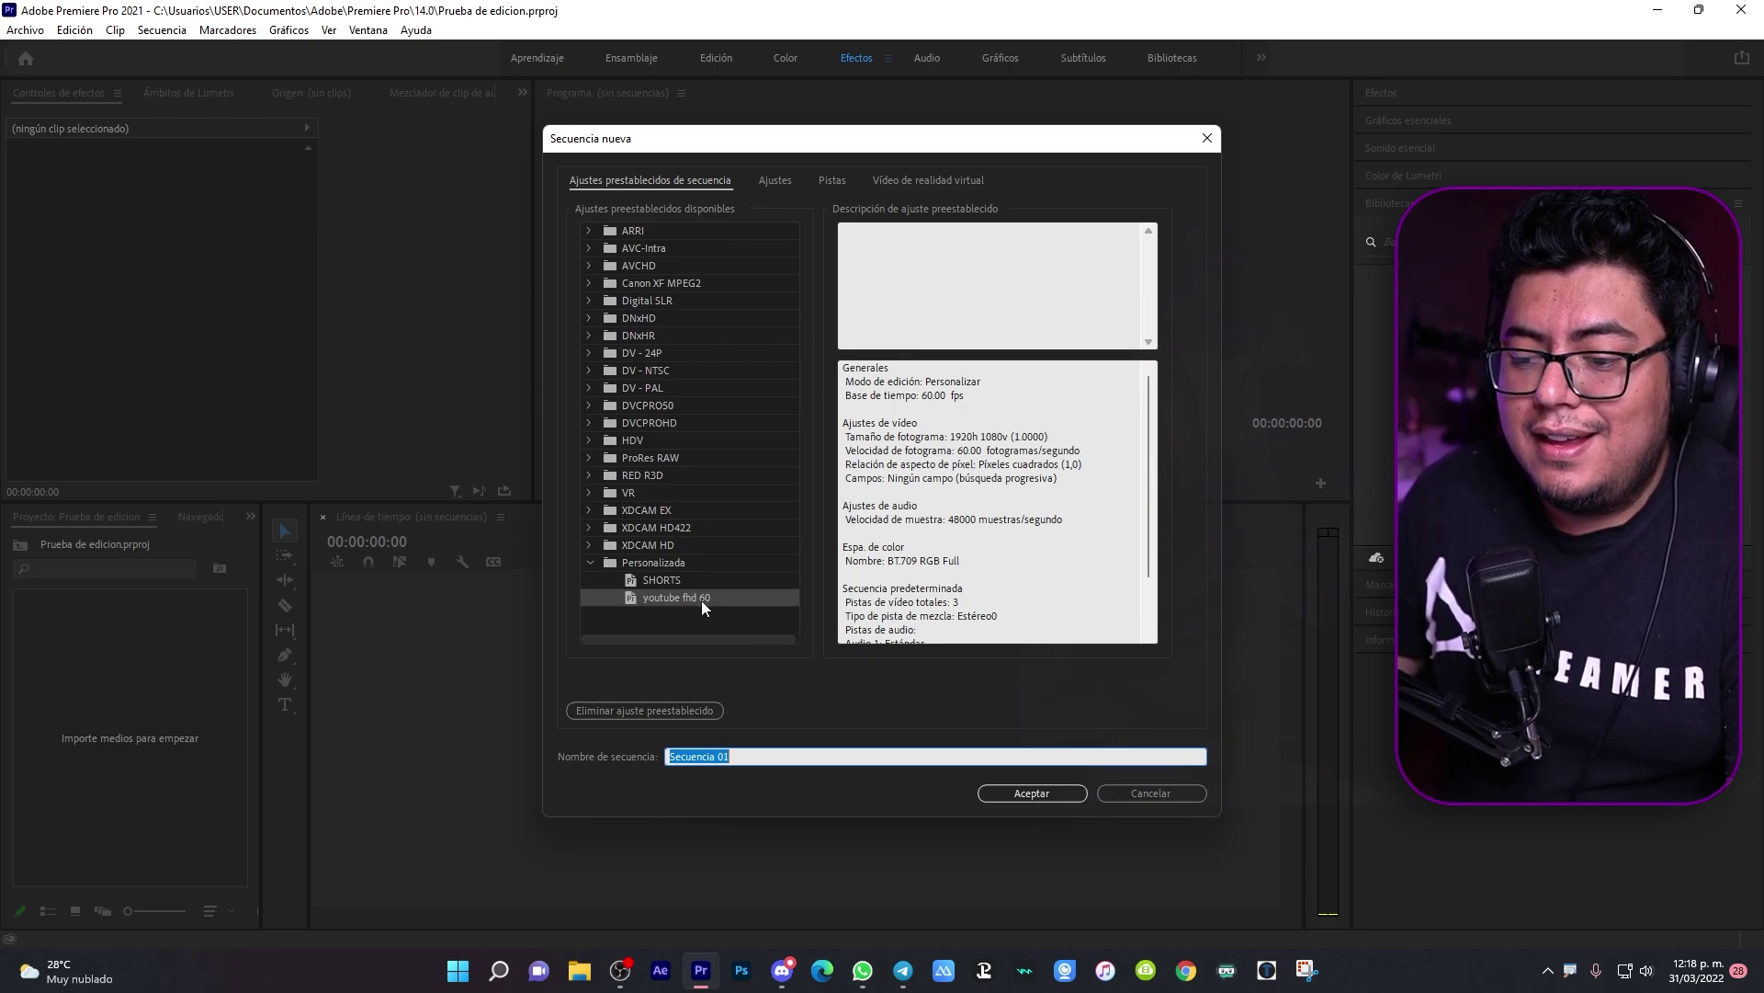
left_click(776, 184)
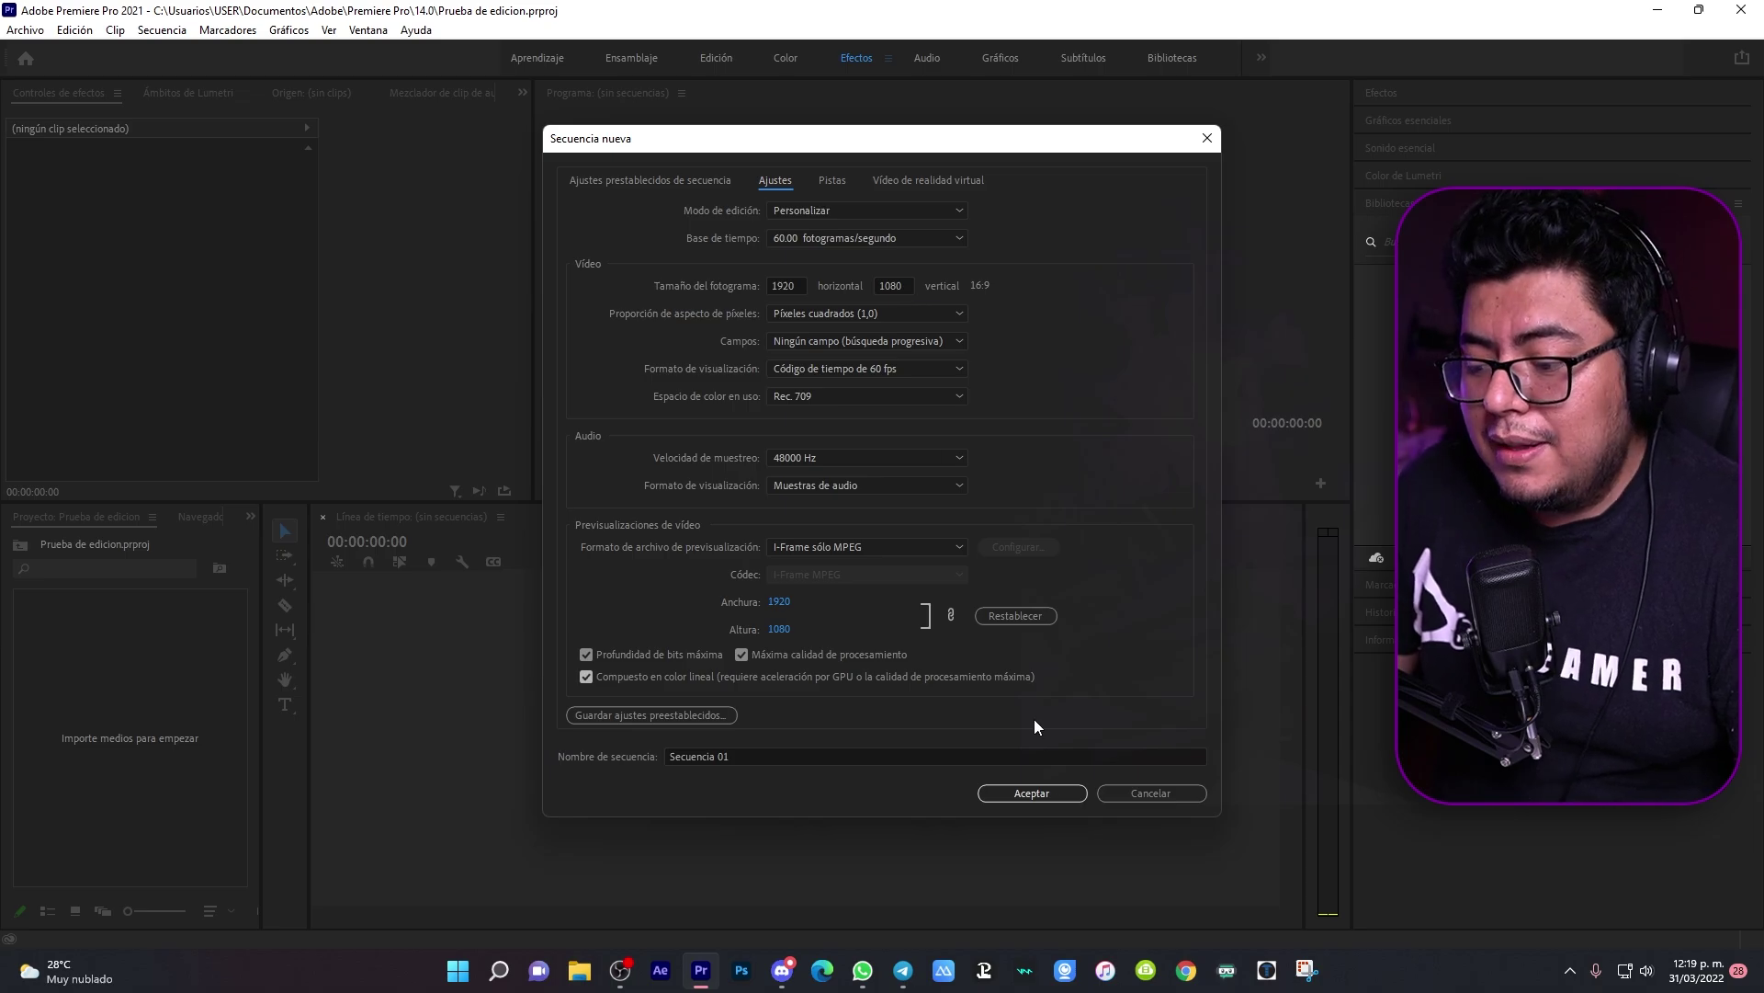
left_click(1028, 796)
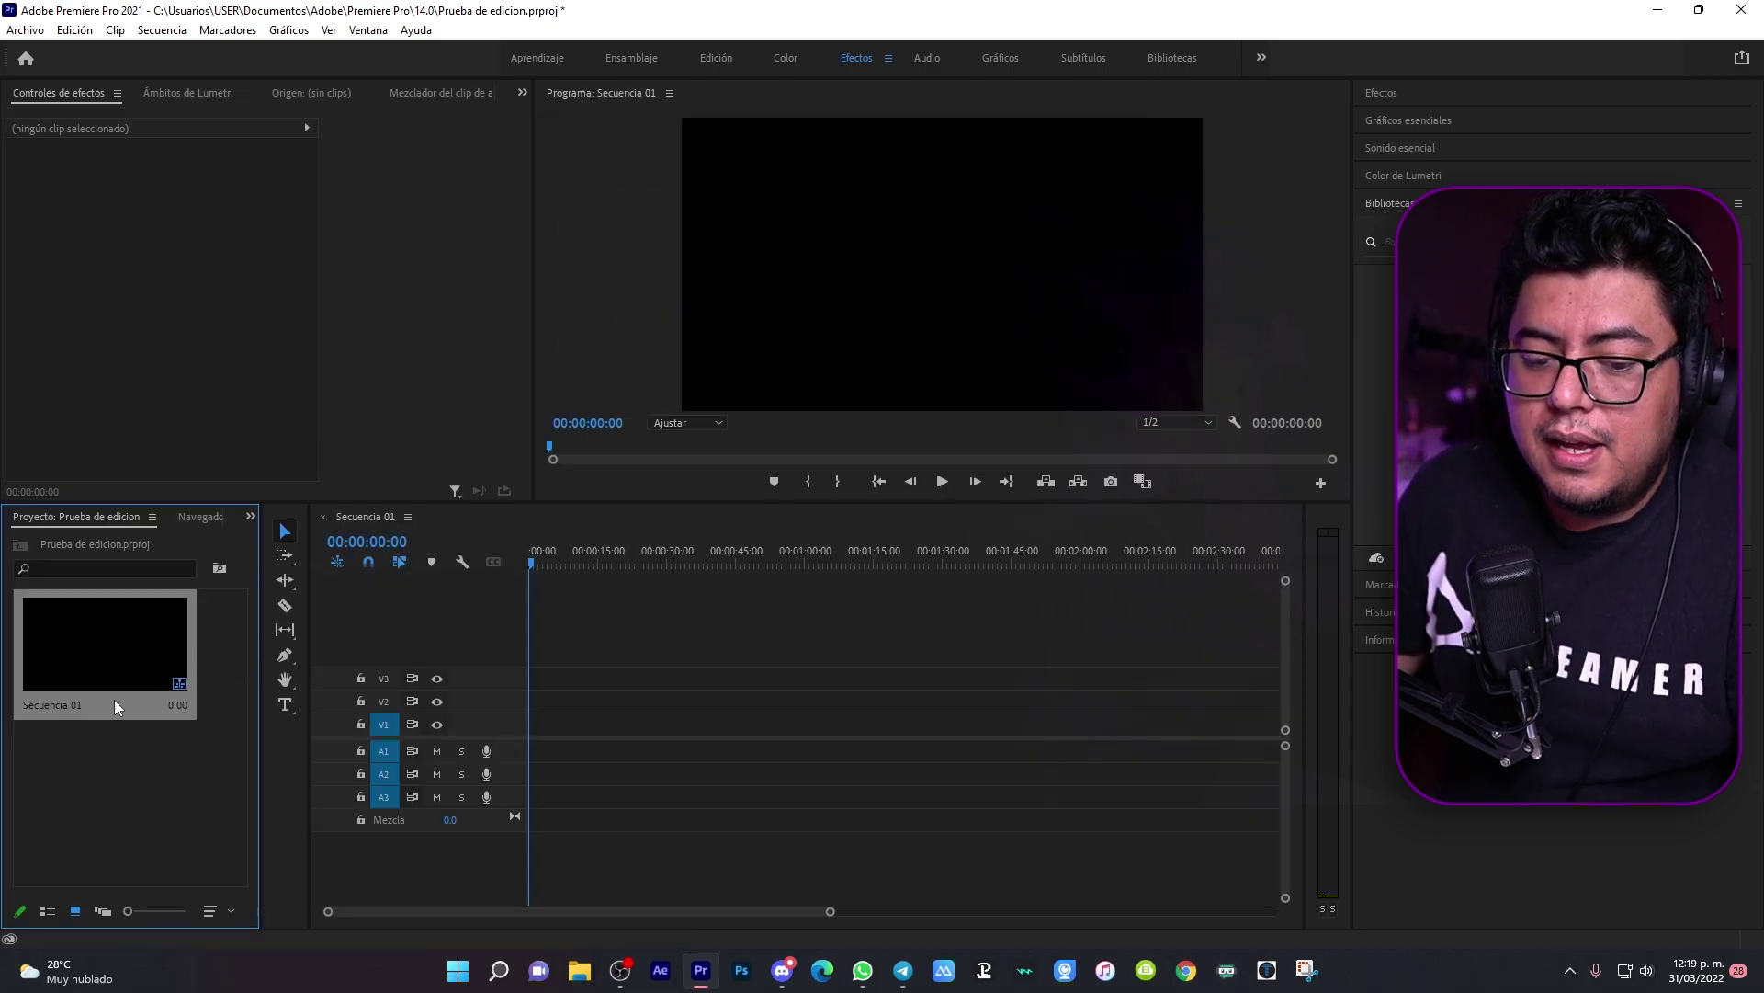
left_click(107, 871)
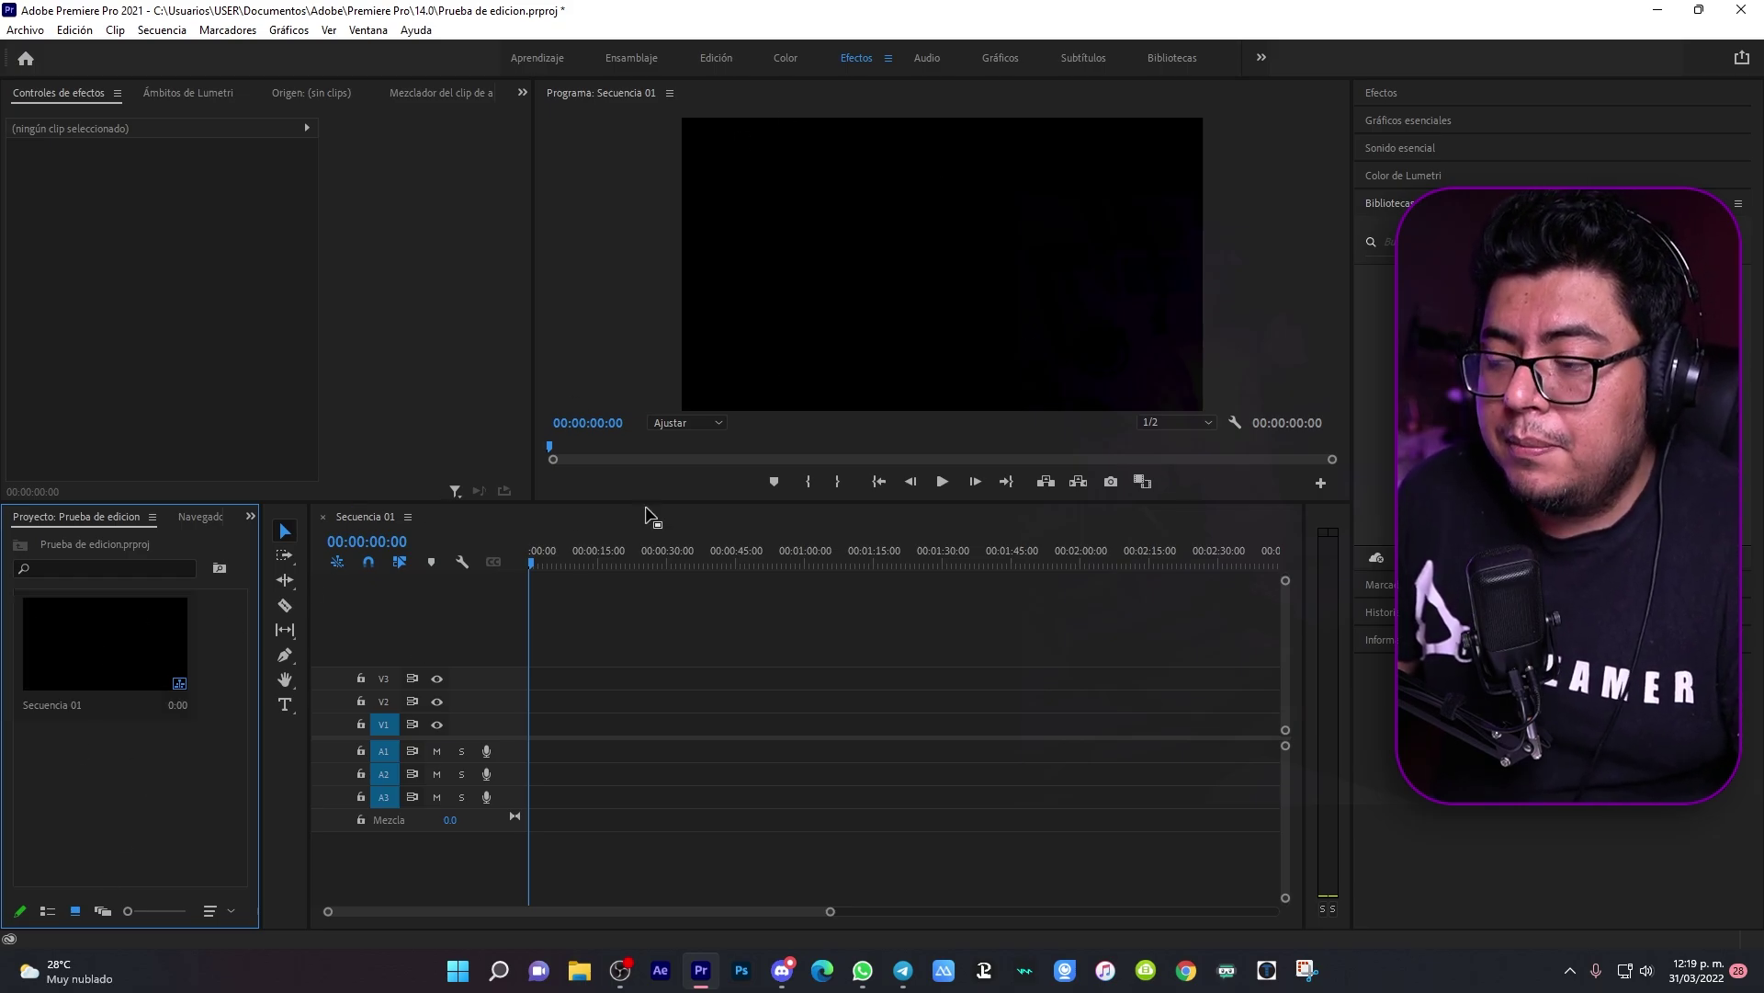
key("super+e")
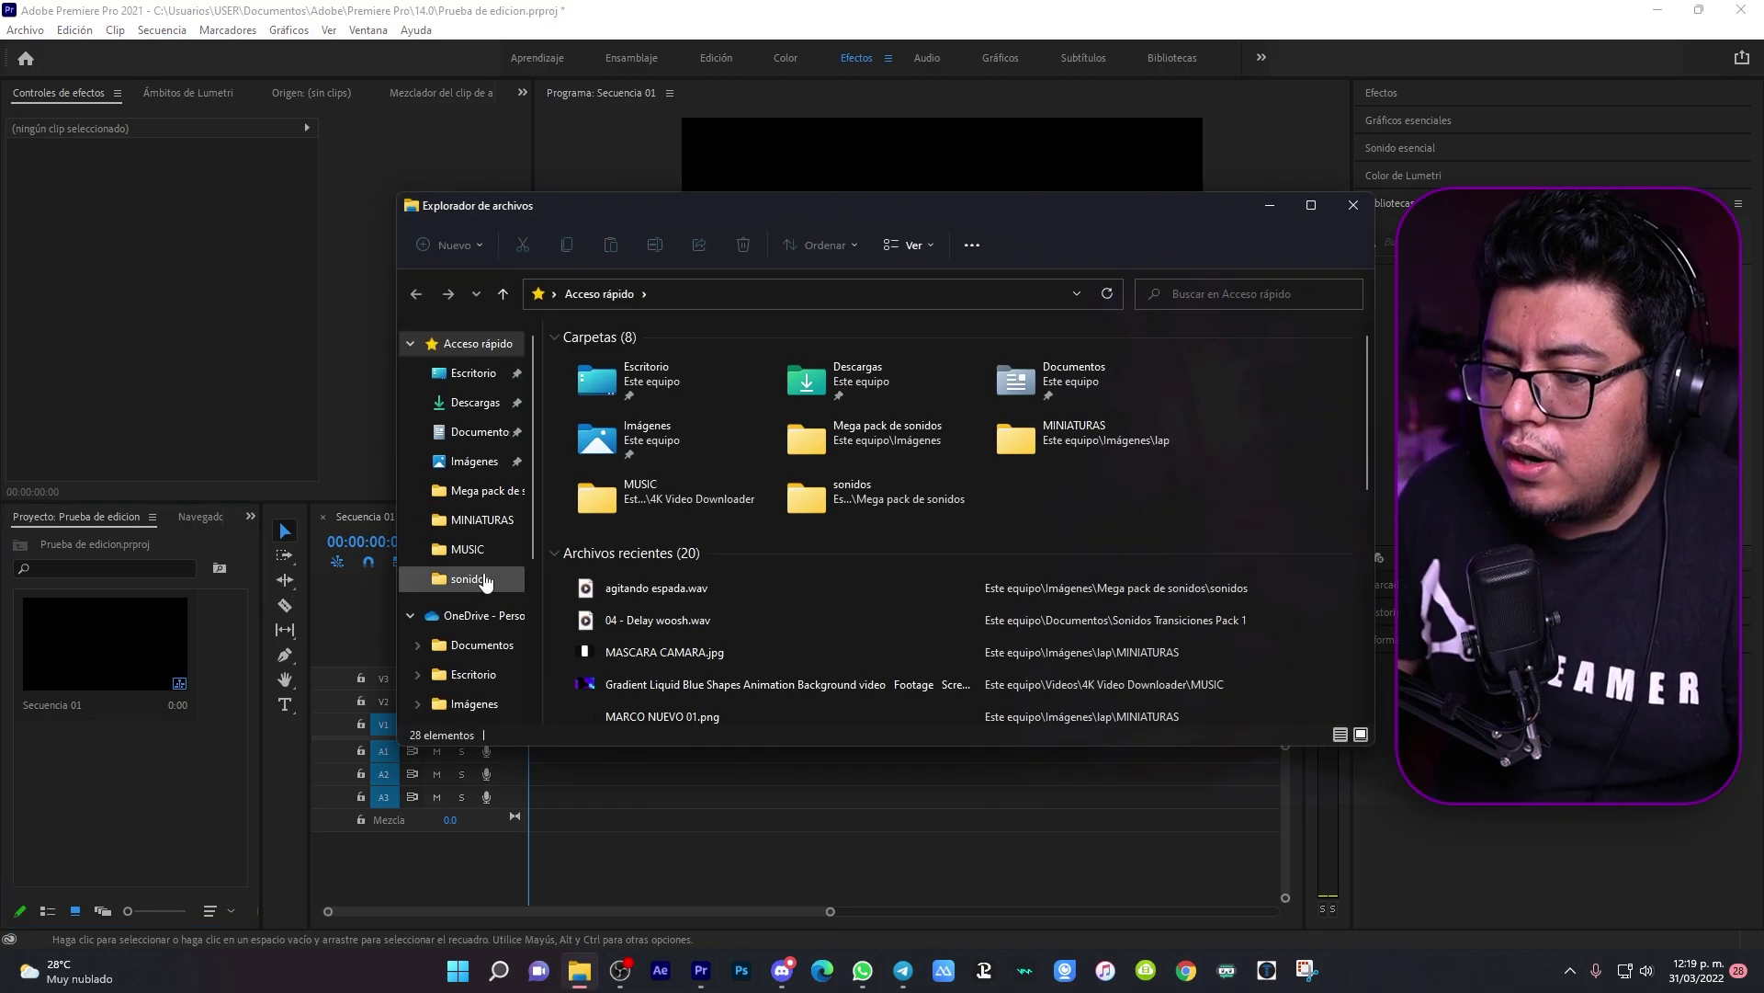
scroll(479, 587, "down", 3)
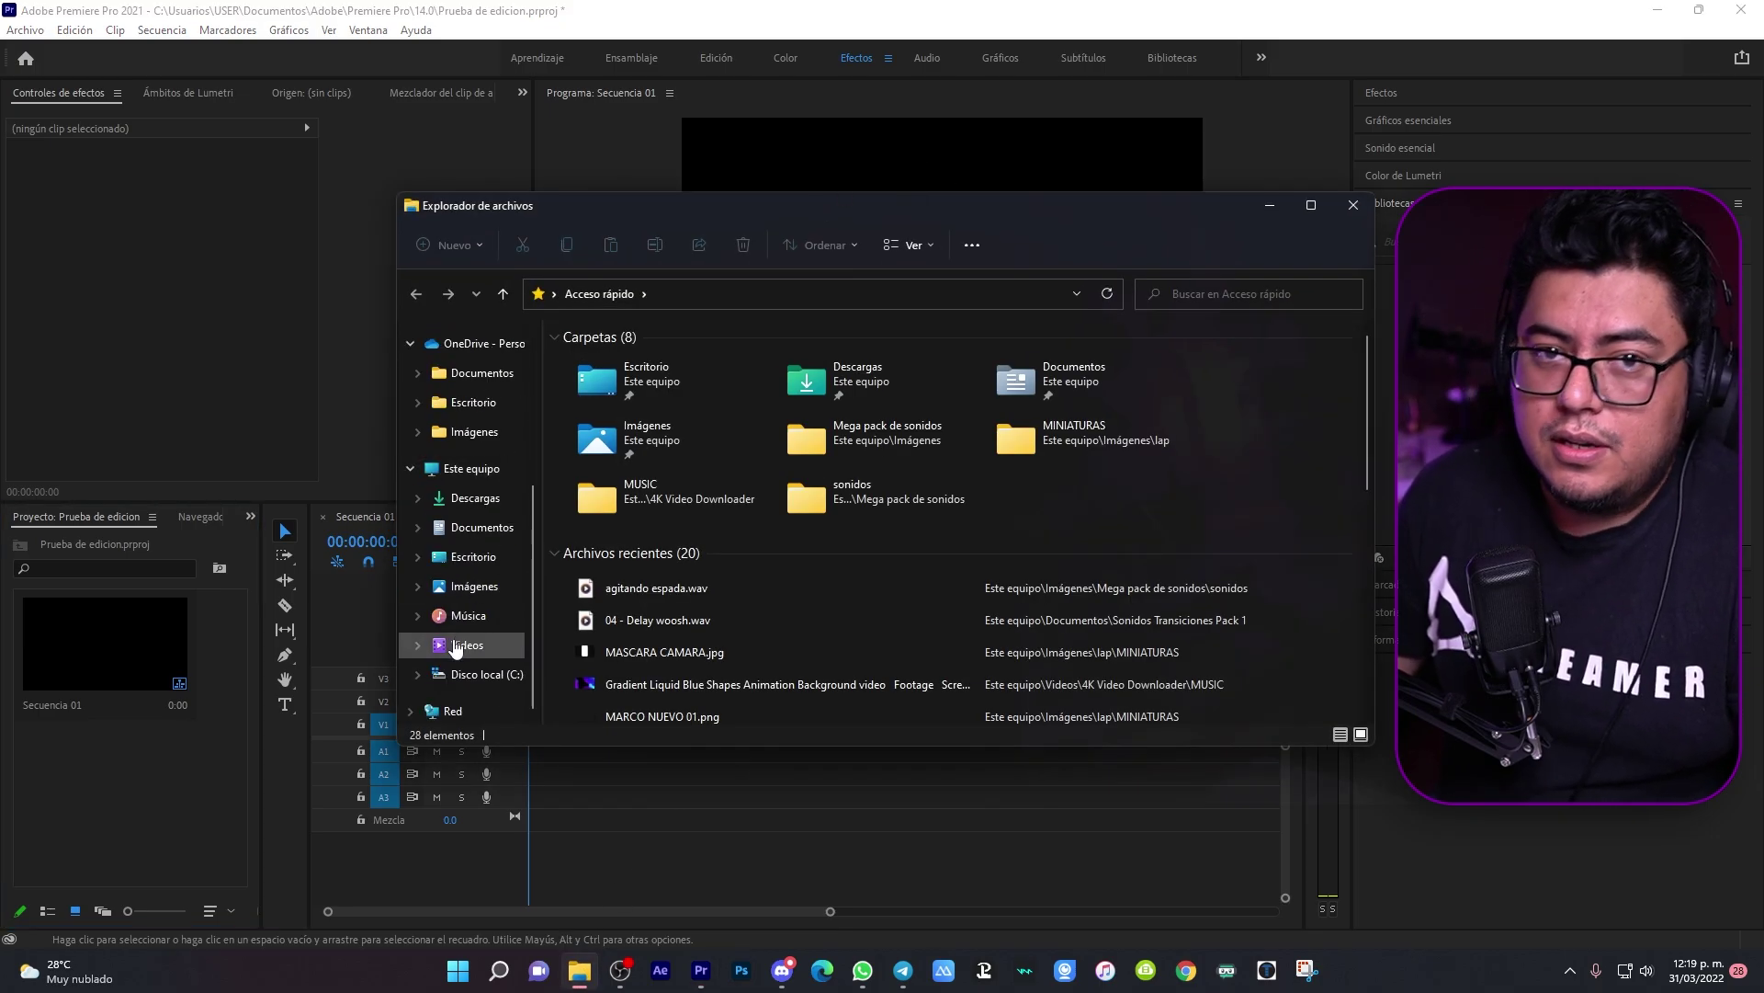
left_click(457, 646)
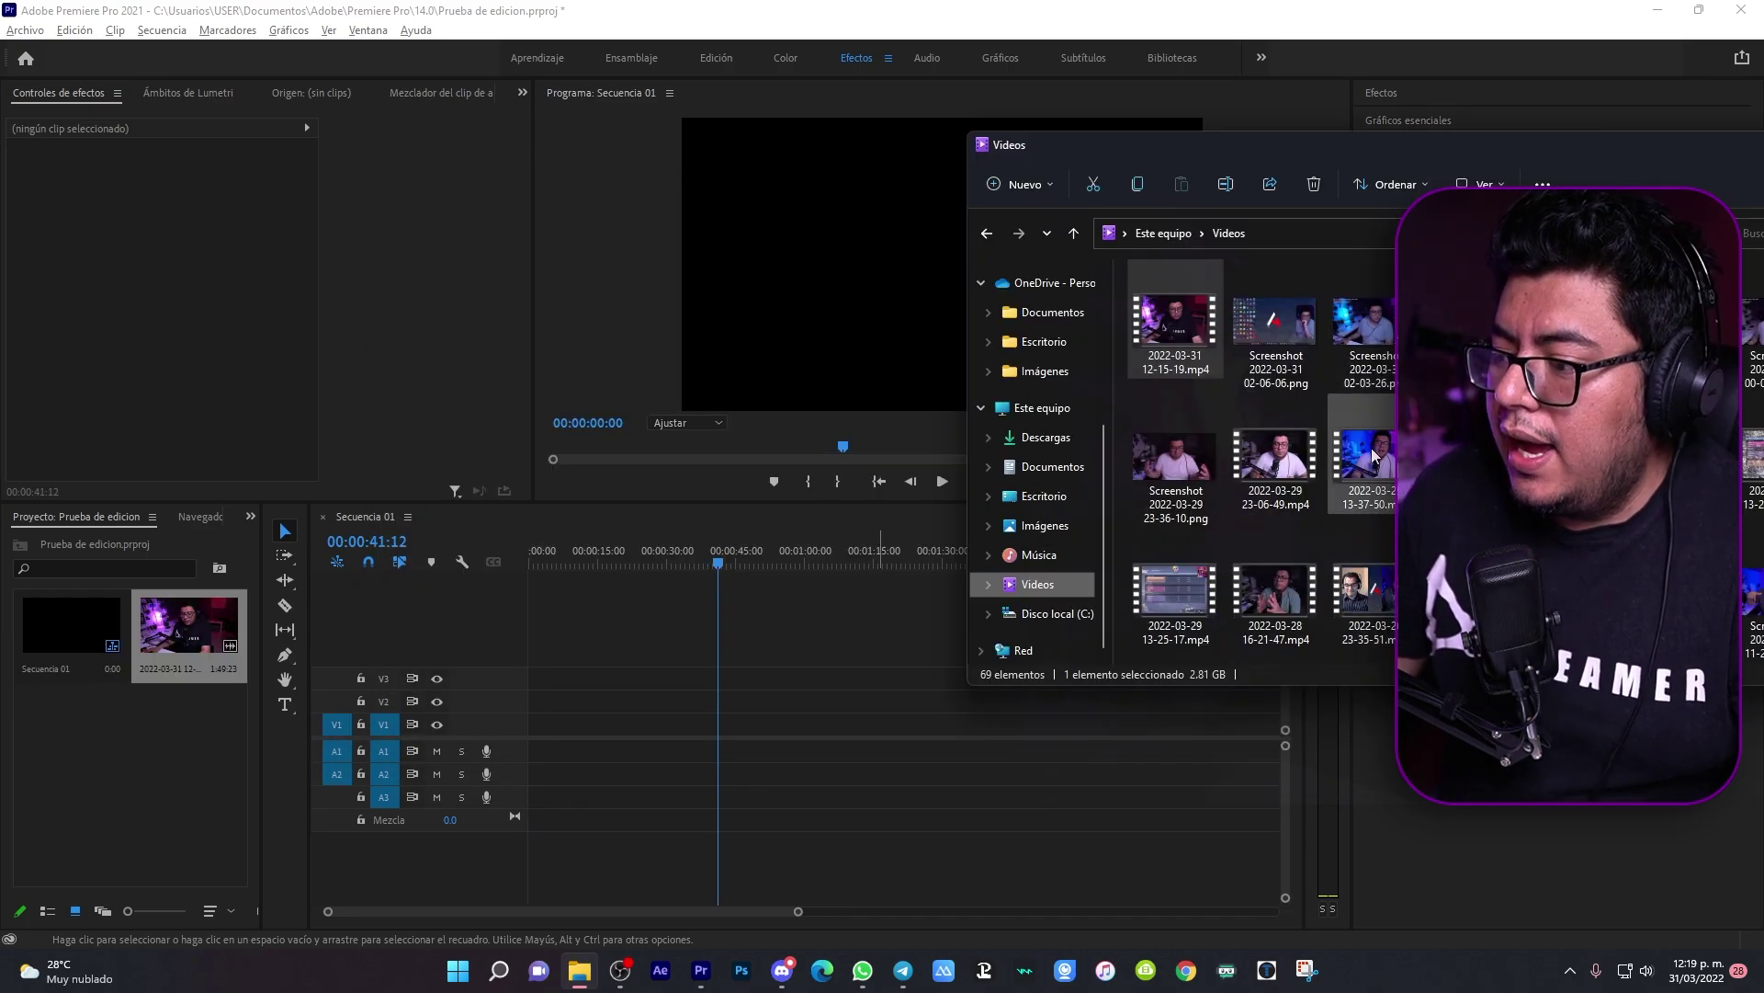
left_click(1372, 453)
mouse_move(1372, 453)
left_mouse_down()
mouse_move(585, 686)
mouse_move(531, 722)
mouse_move(116, 797)
left_mouse_up()
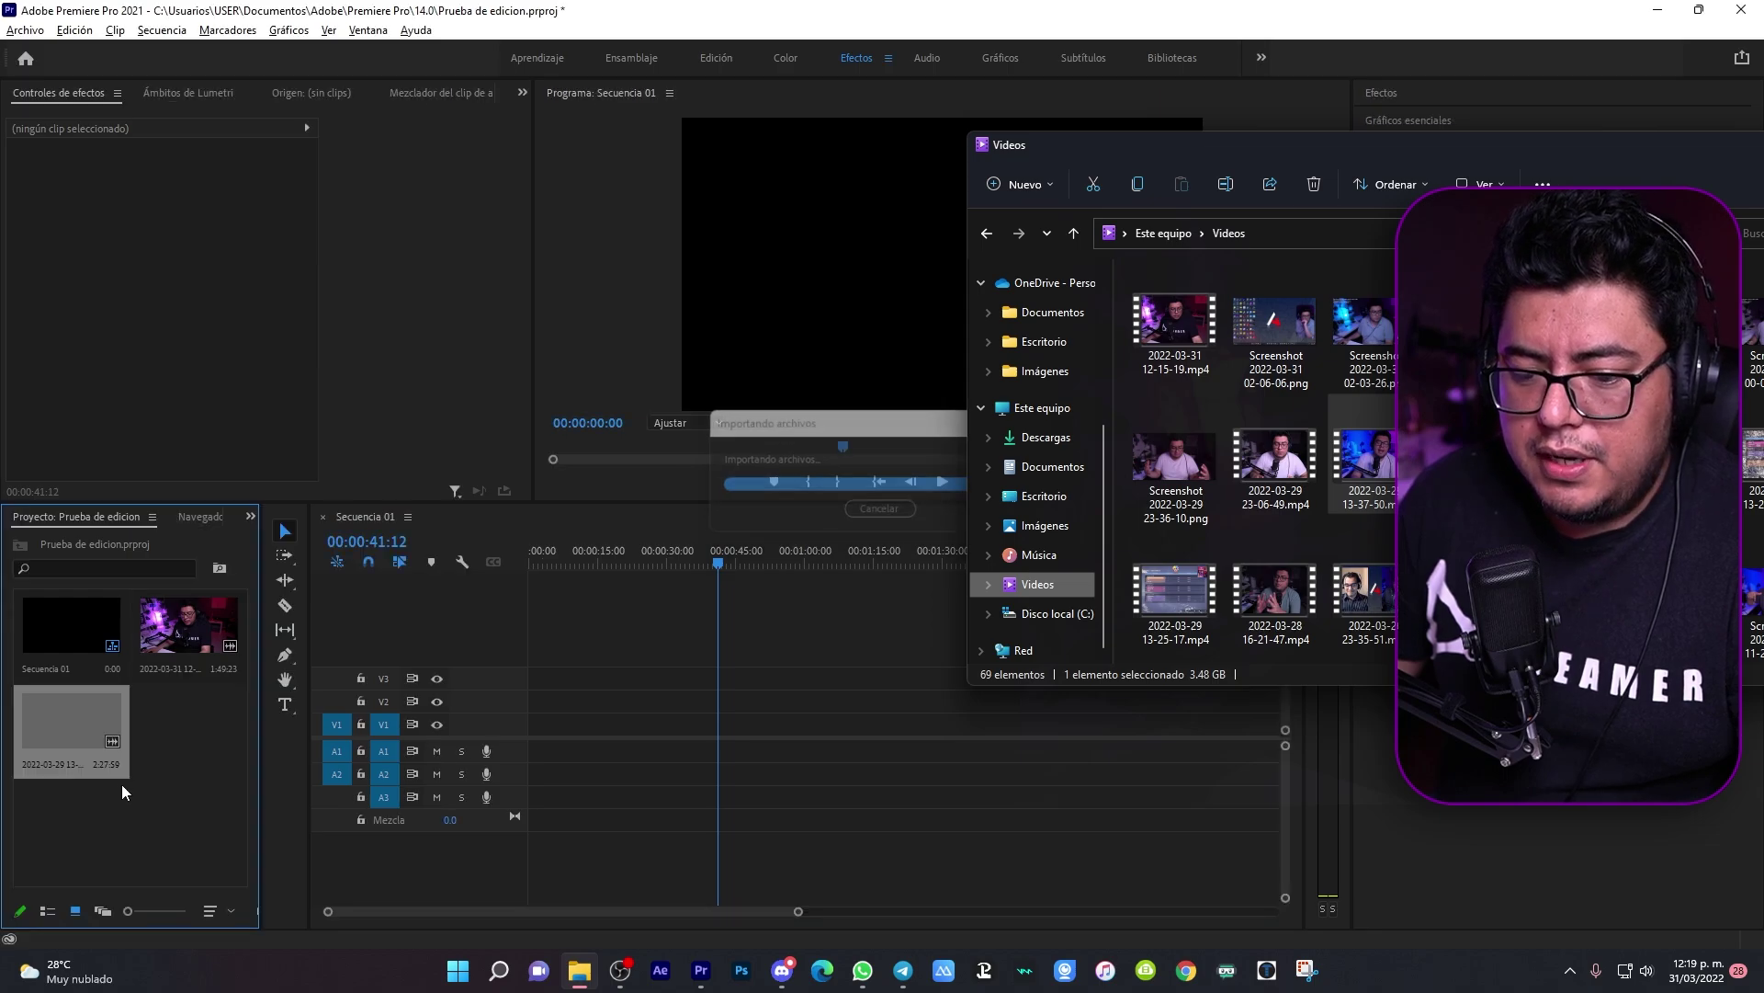
left_click(191, 814)
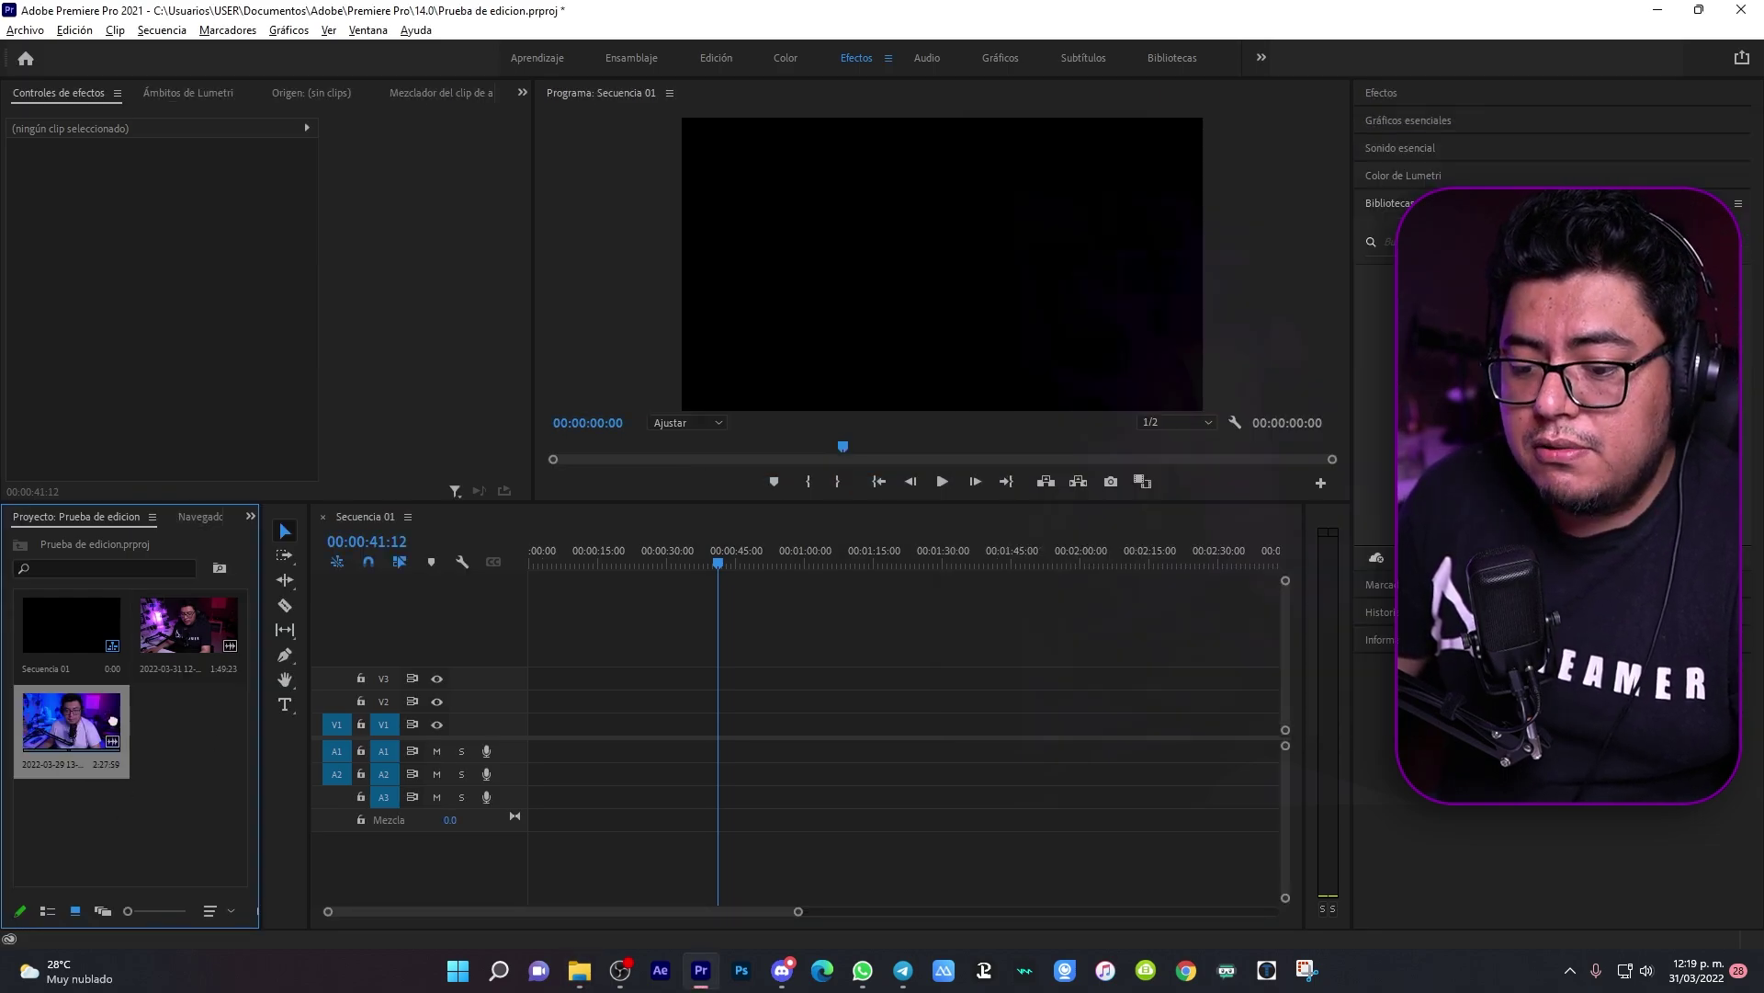
left_click_drag(71, 716, 551, 714)
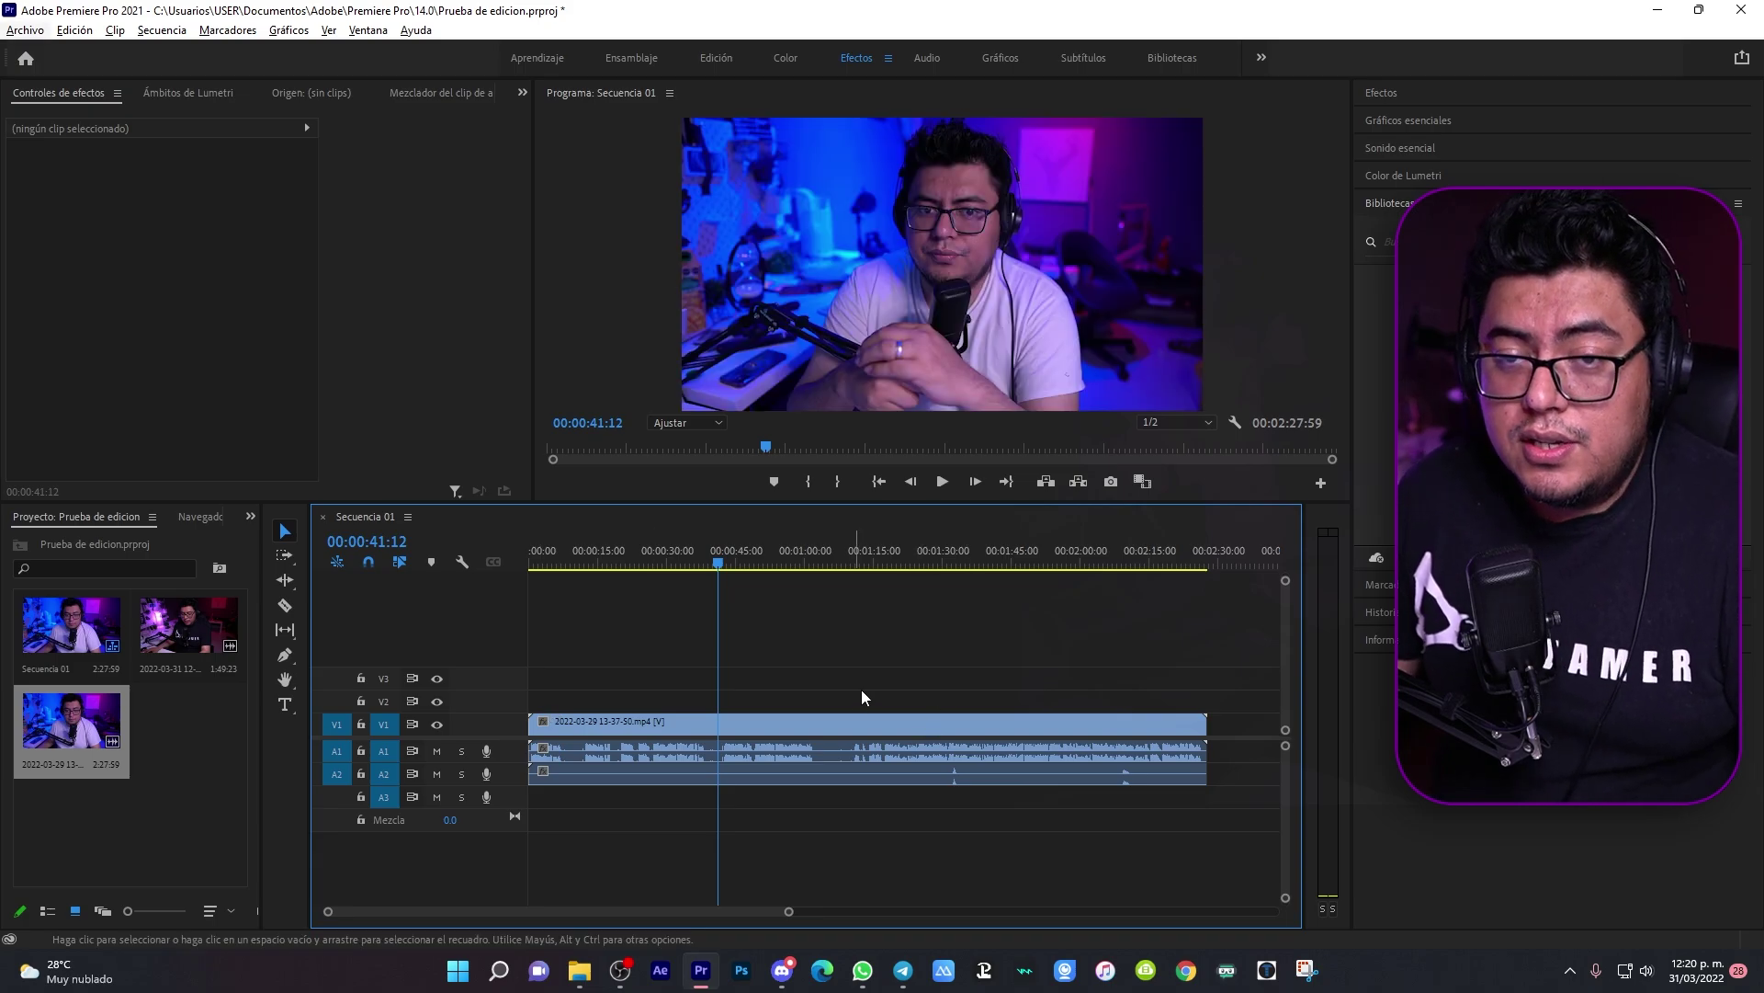
double_click(500, 757)
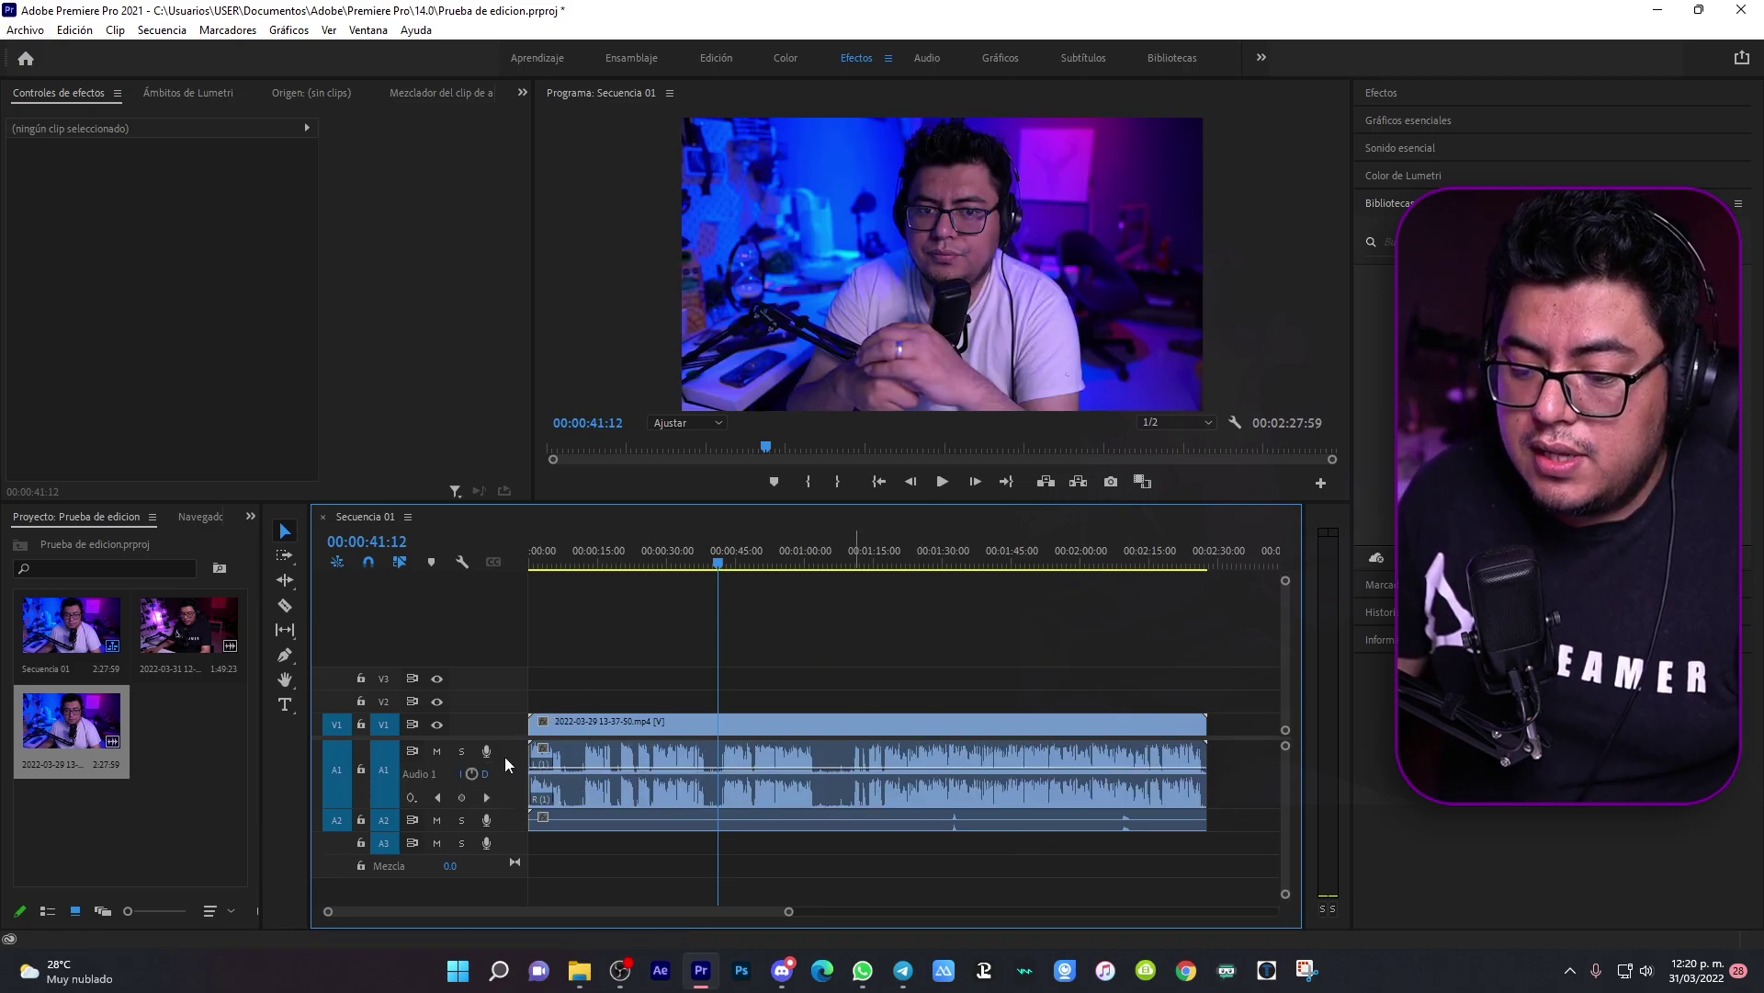
left_click(749, 564)
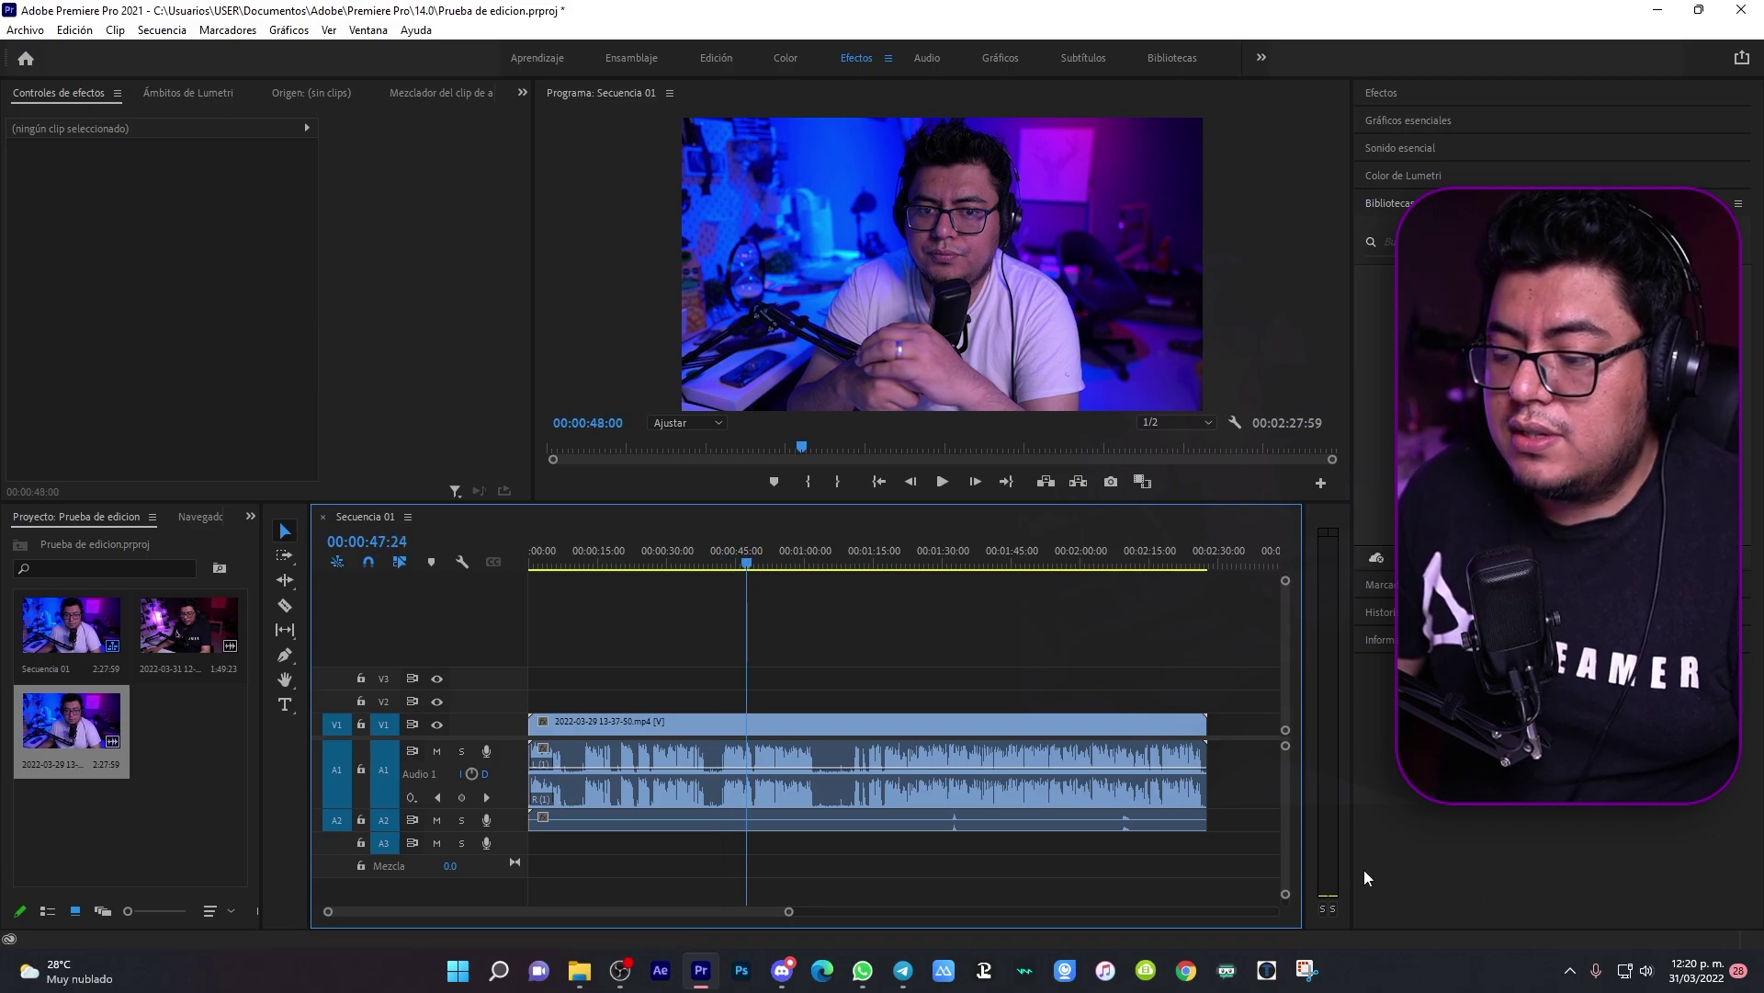
double_click(495, 824)
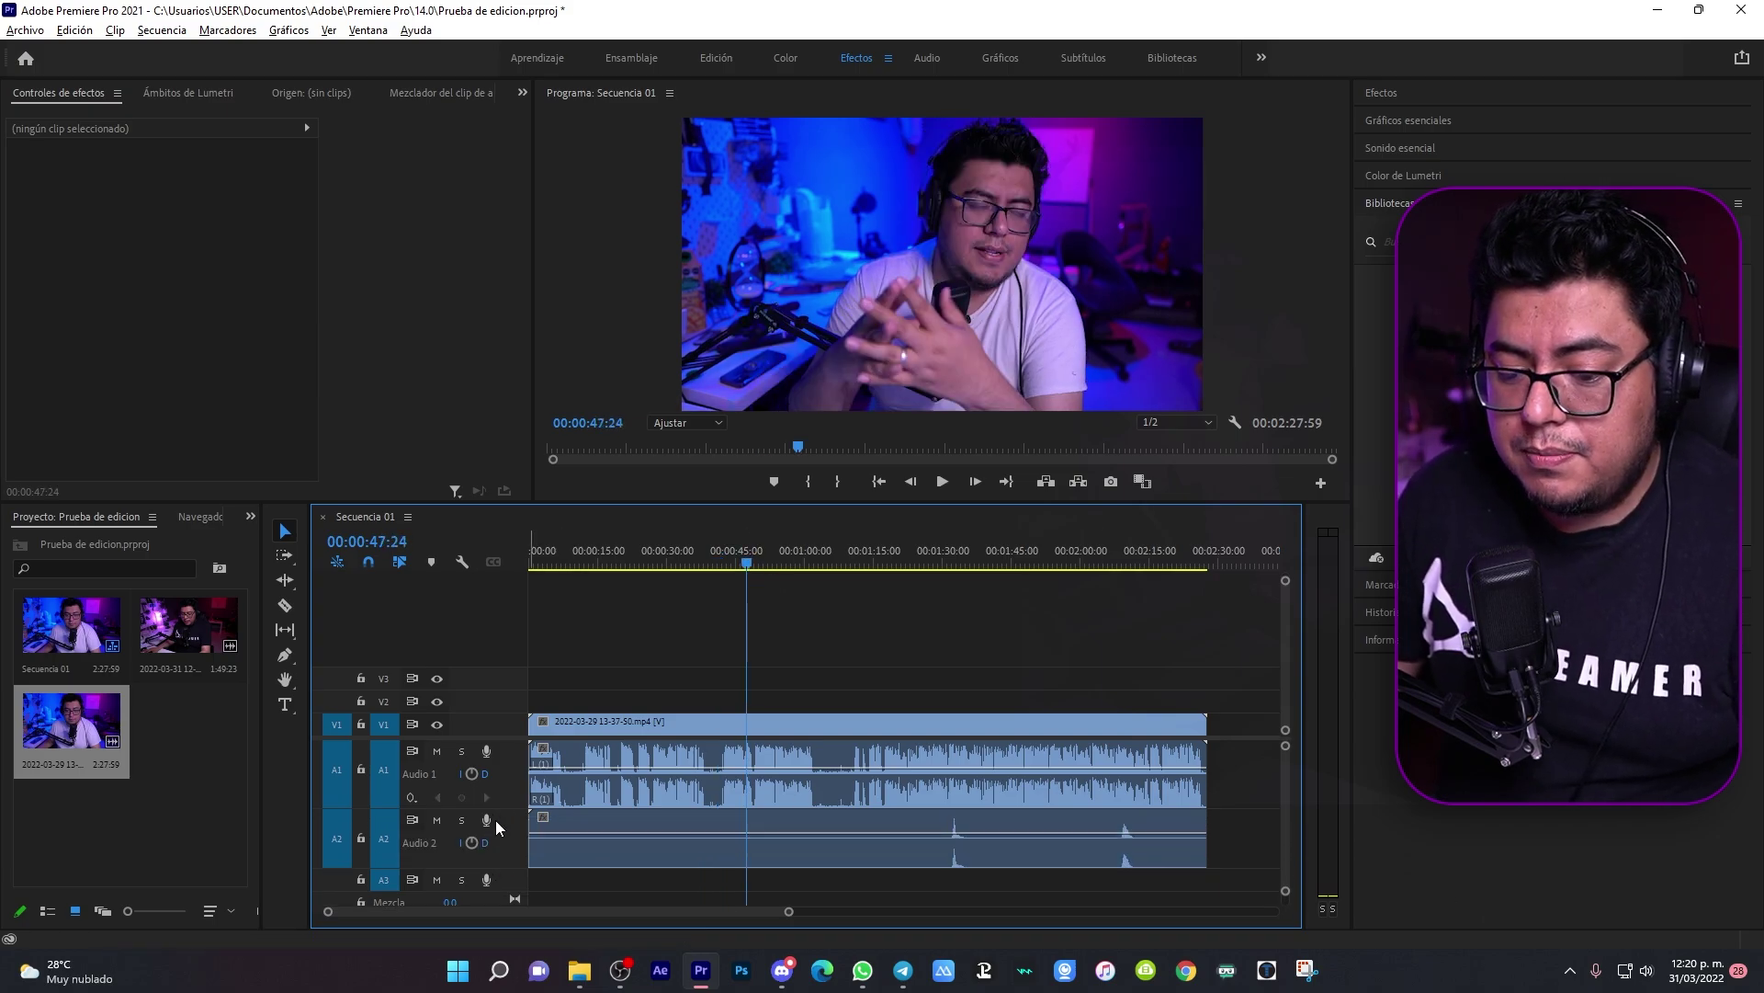
double_click(507, 757)
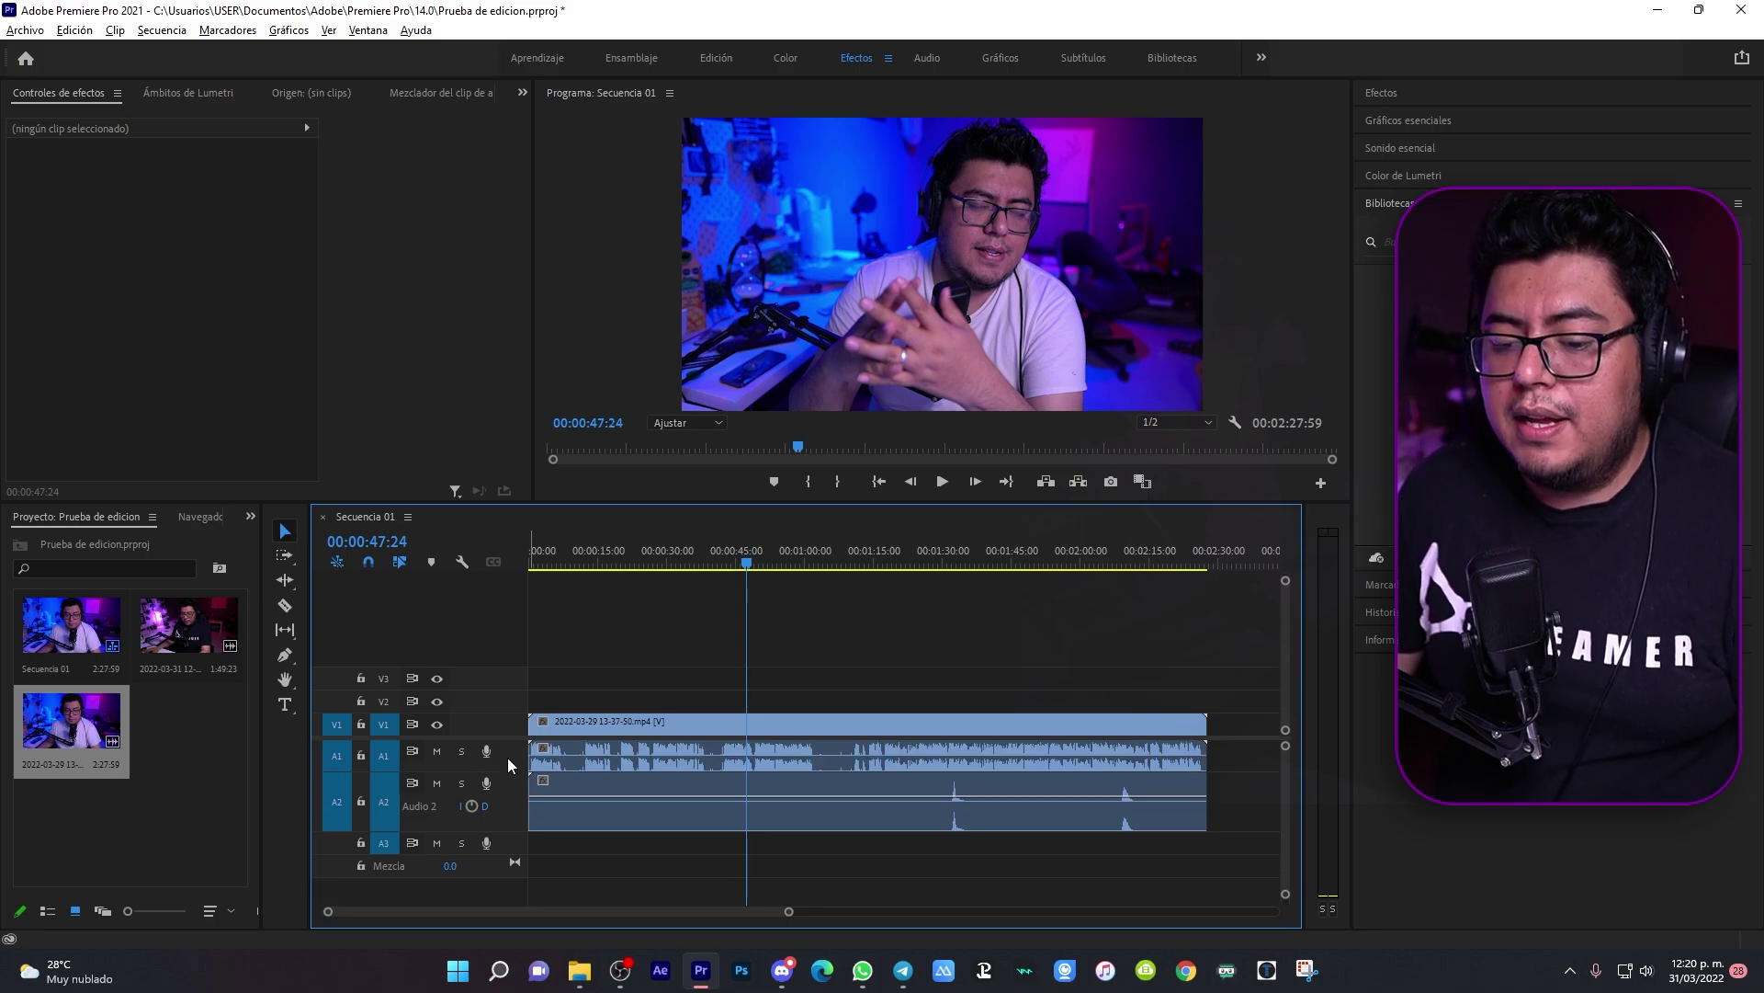
double_click(494, 725)
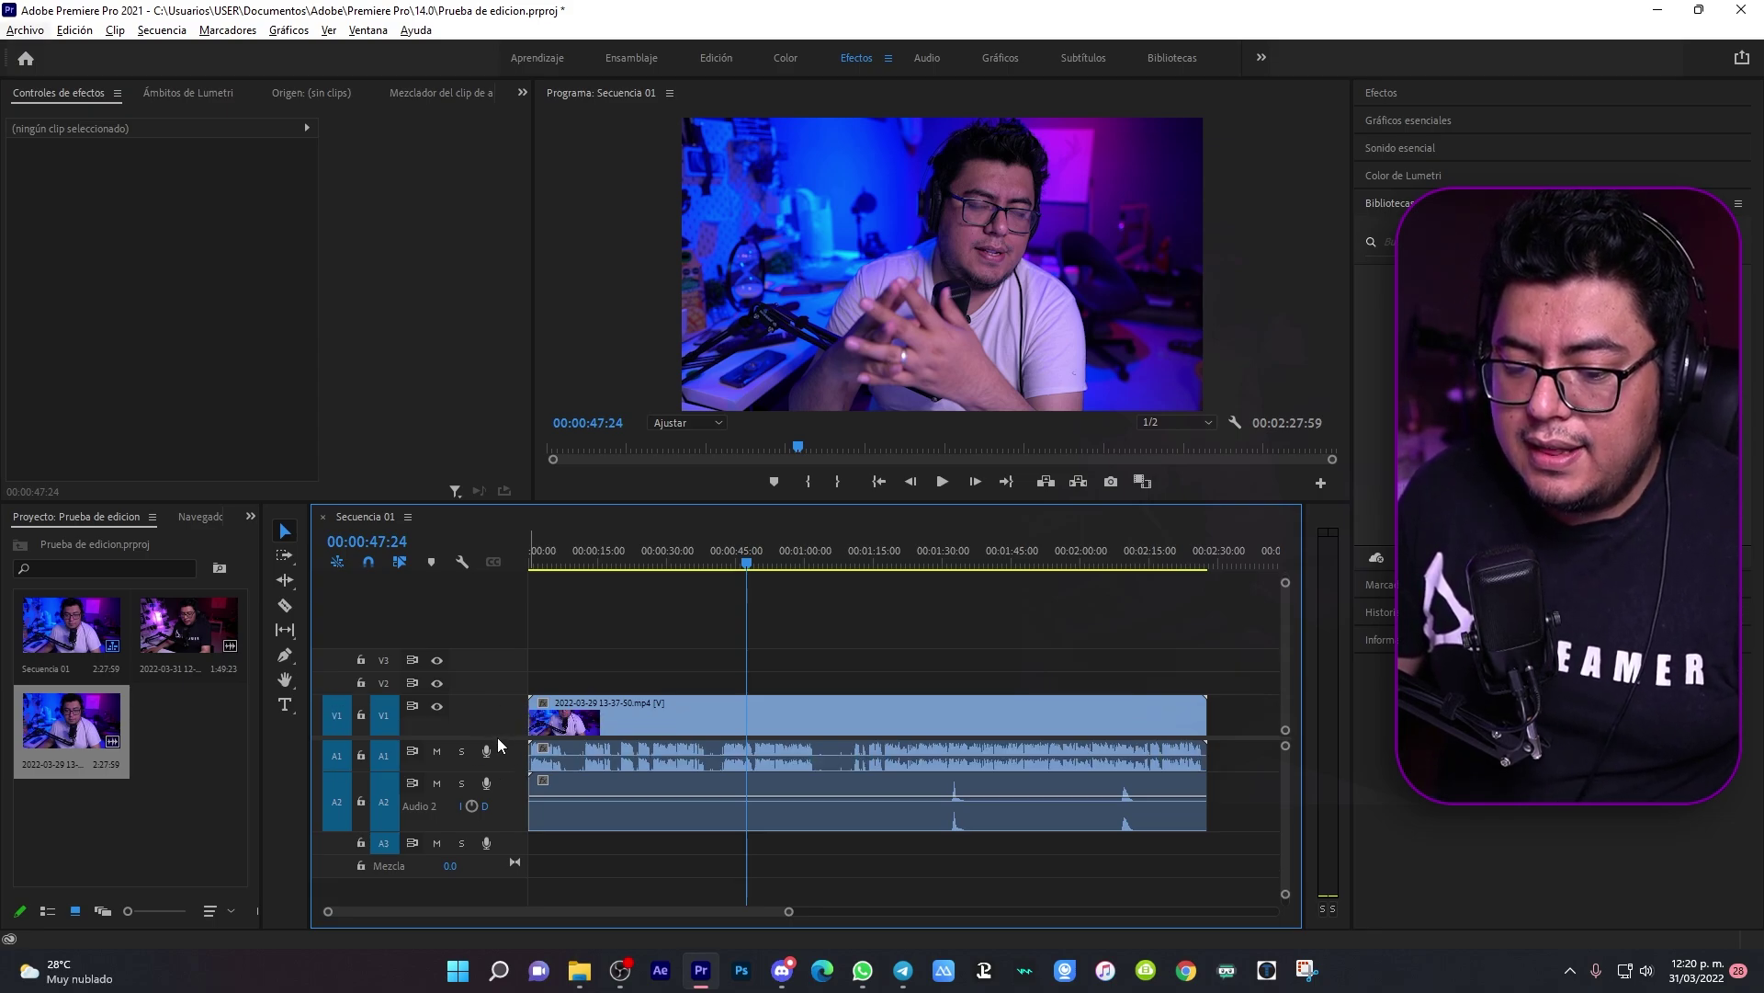
left_click_drag(498, 738, 497, 682)
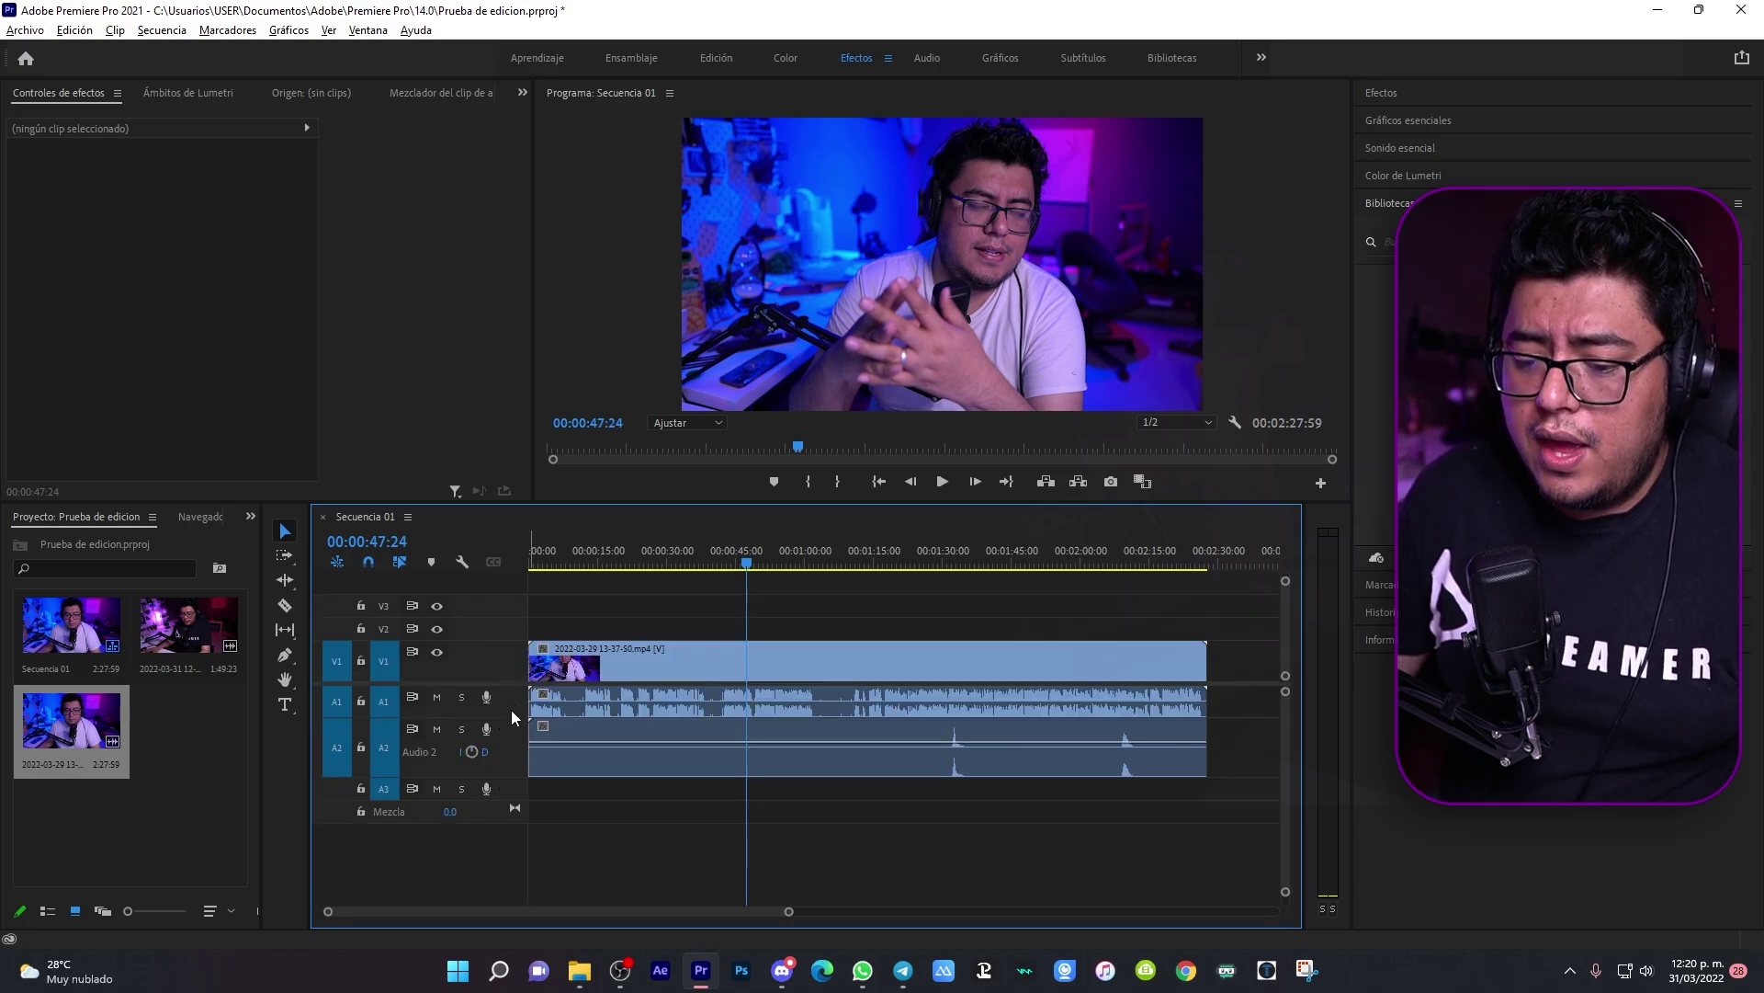
double_click(511, 709)
double_click(509, 663)
double_click(509, 664)
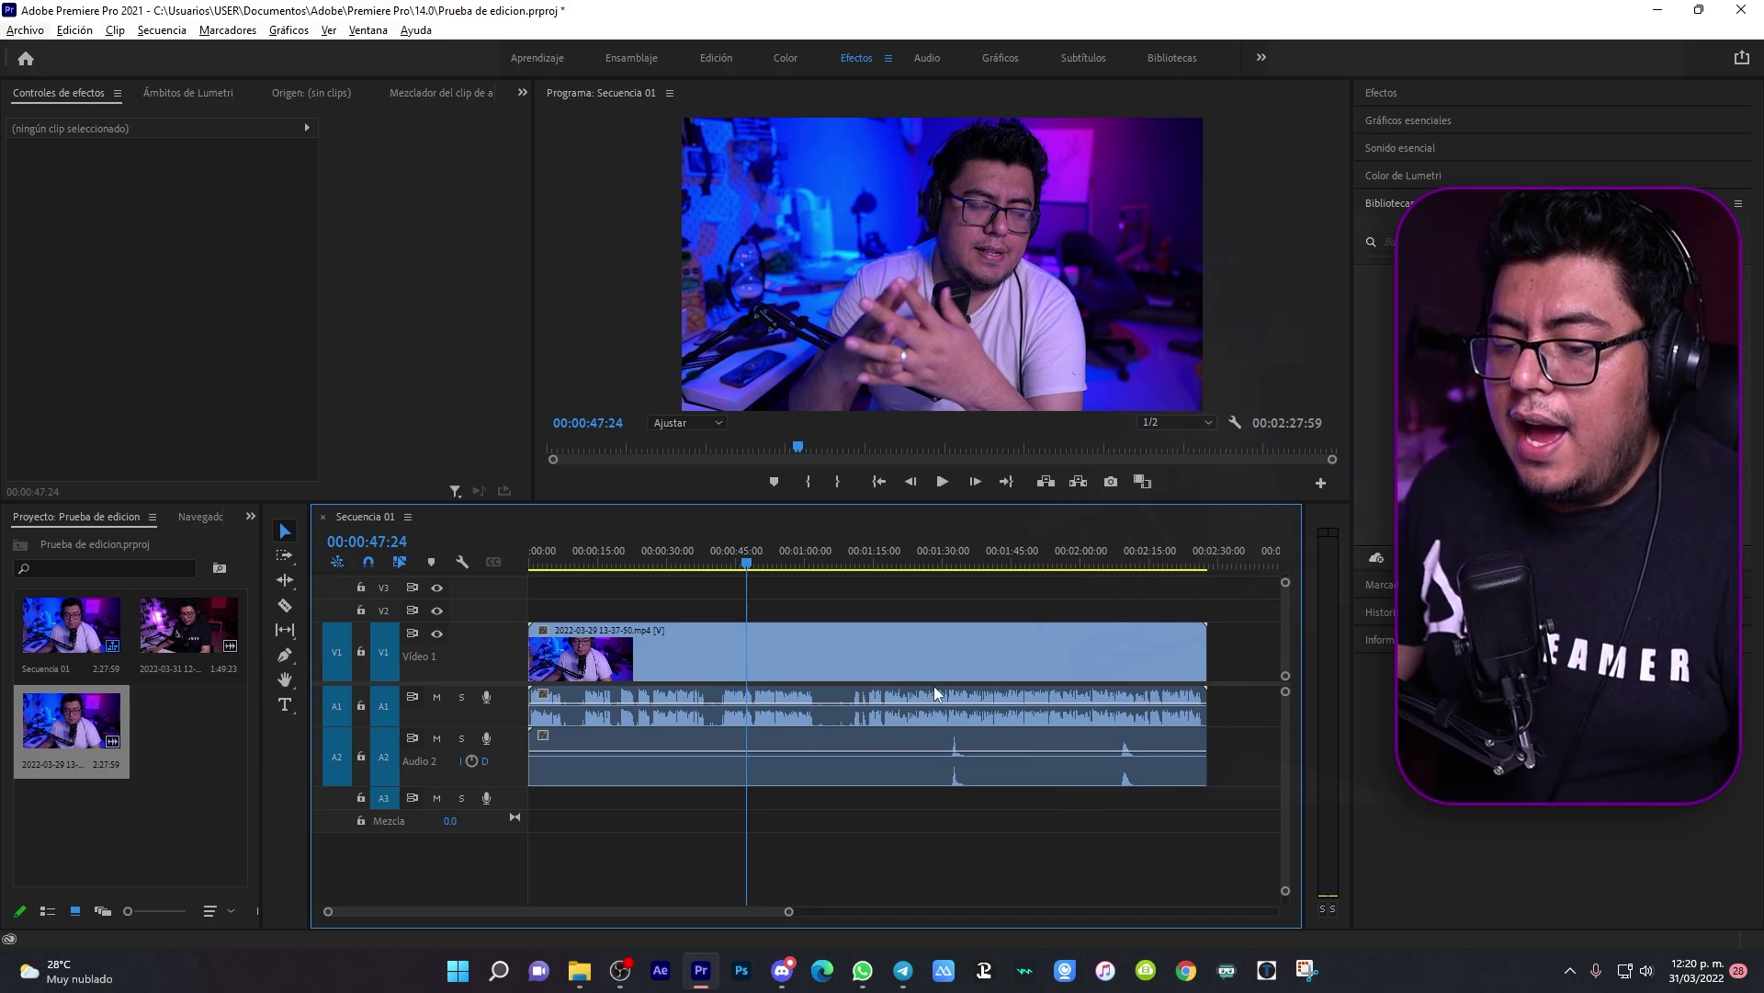
left_click(626, 549)
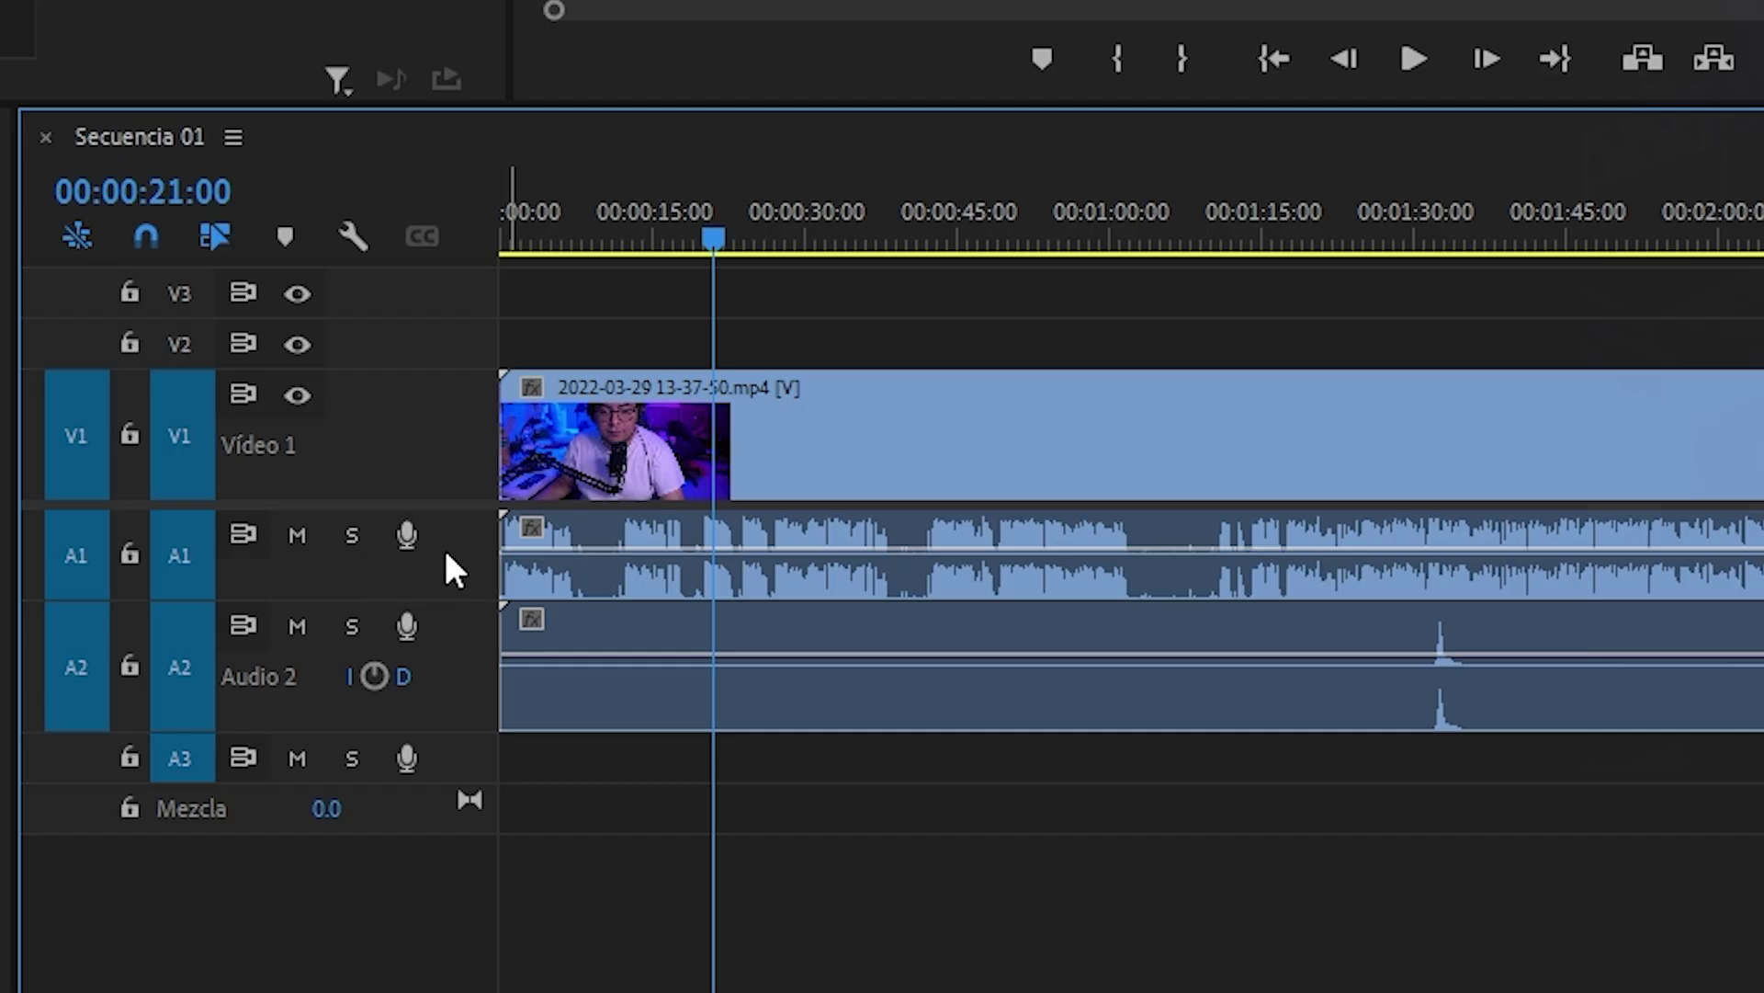
Step: Expand audio track A1 and zoom the timeline in on the opening seconds, playhead at 00:00:00:31
double_click(492, 718)
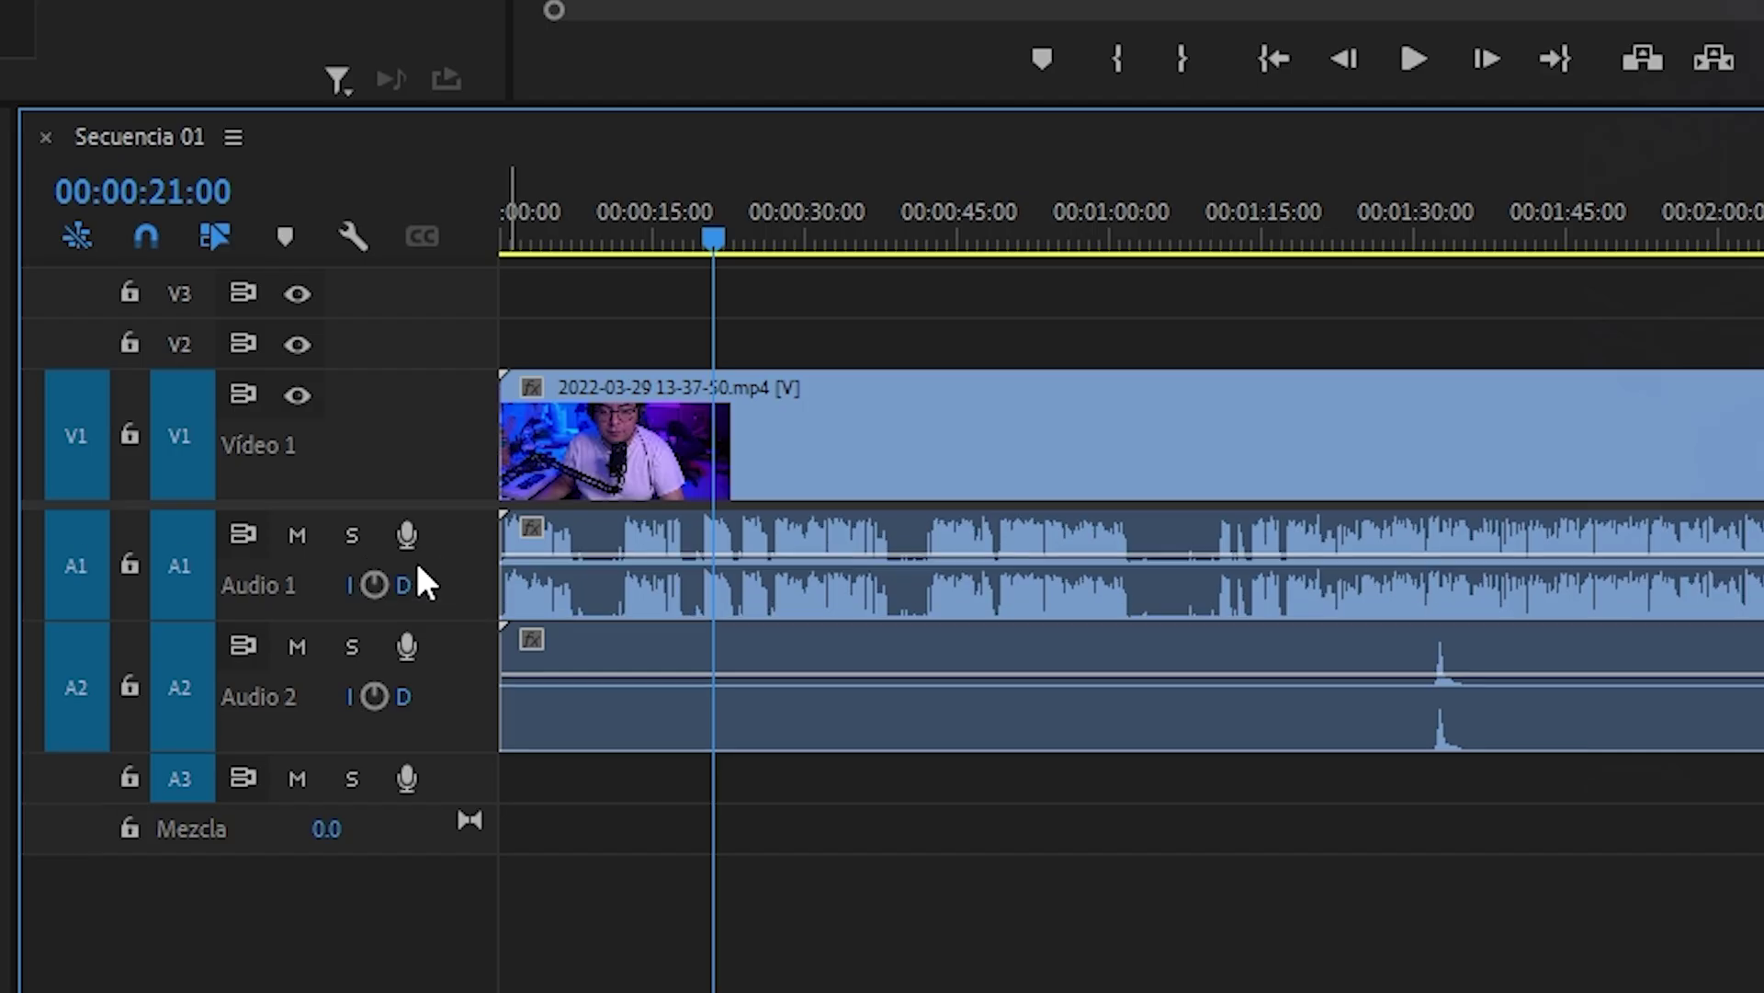
double_click(422, 567)
double_click(421, 567)
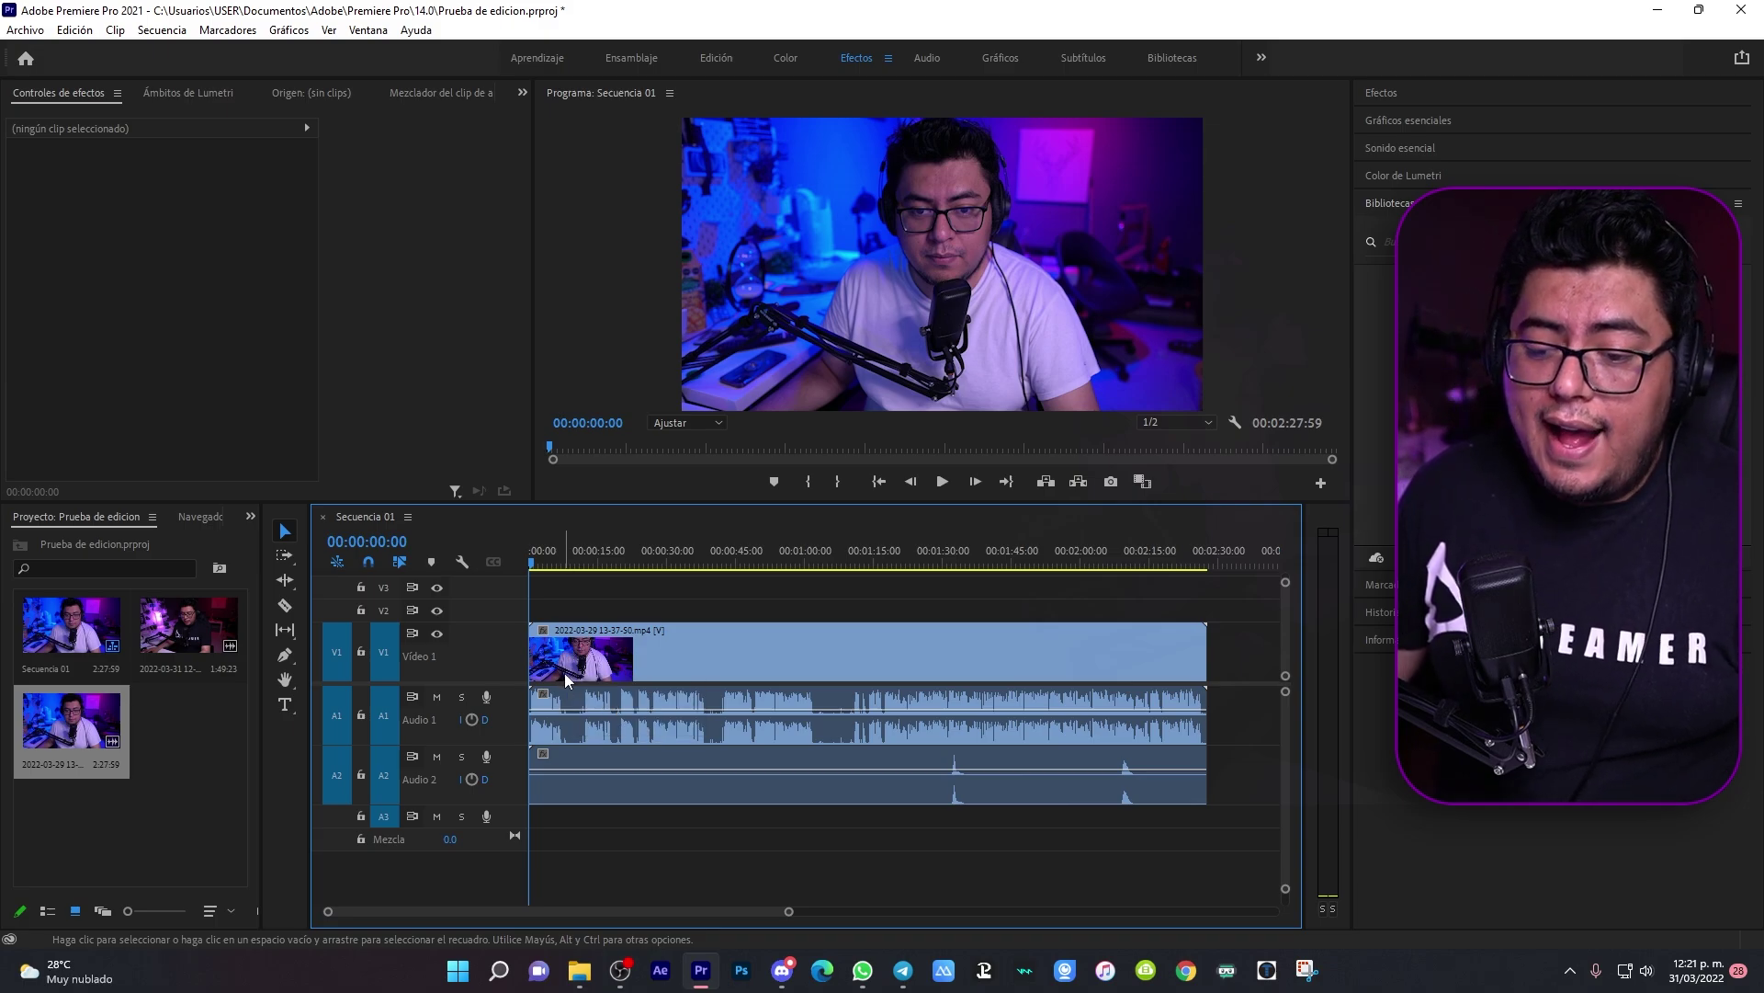
key("equal")
key("equal")
key("equal")
key("equal")
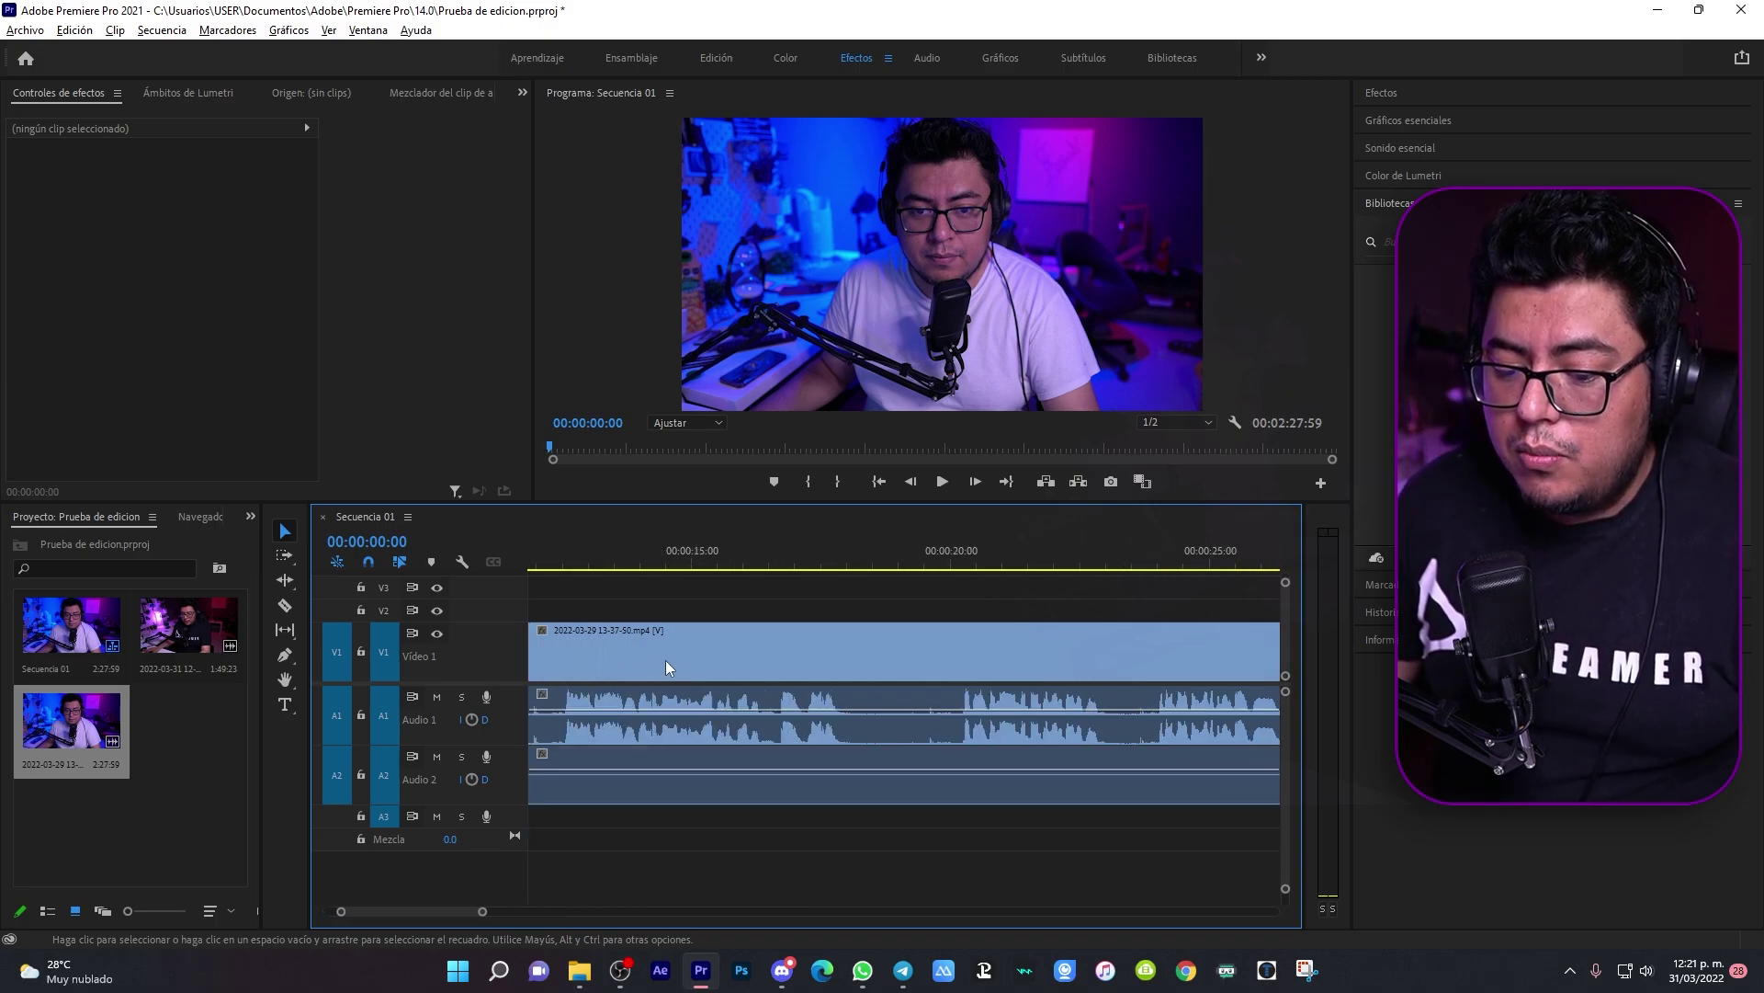
key("equal")
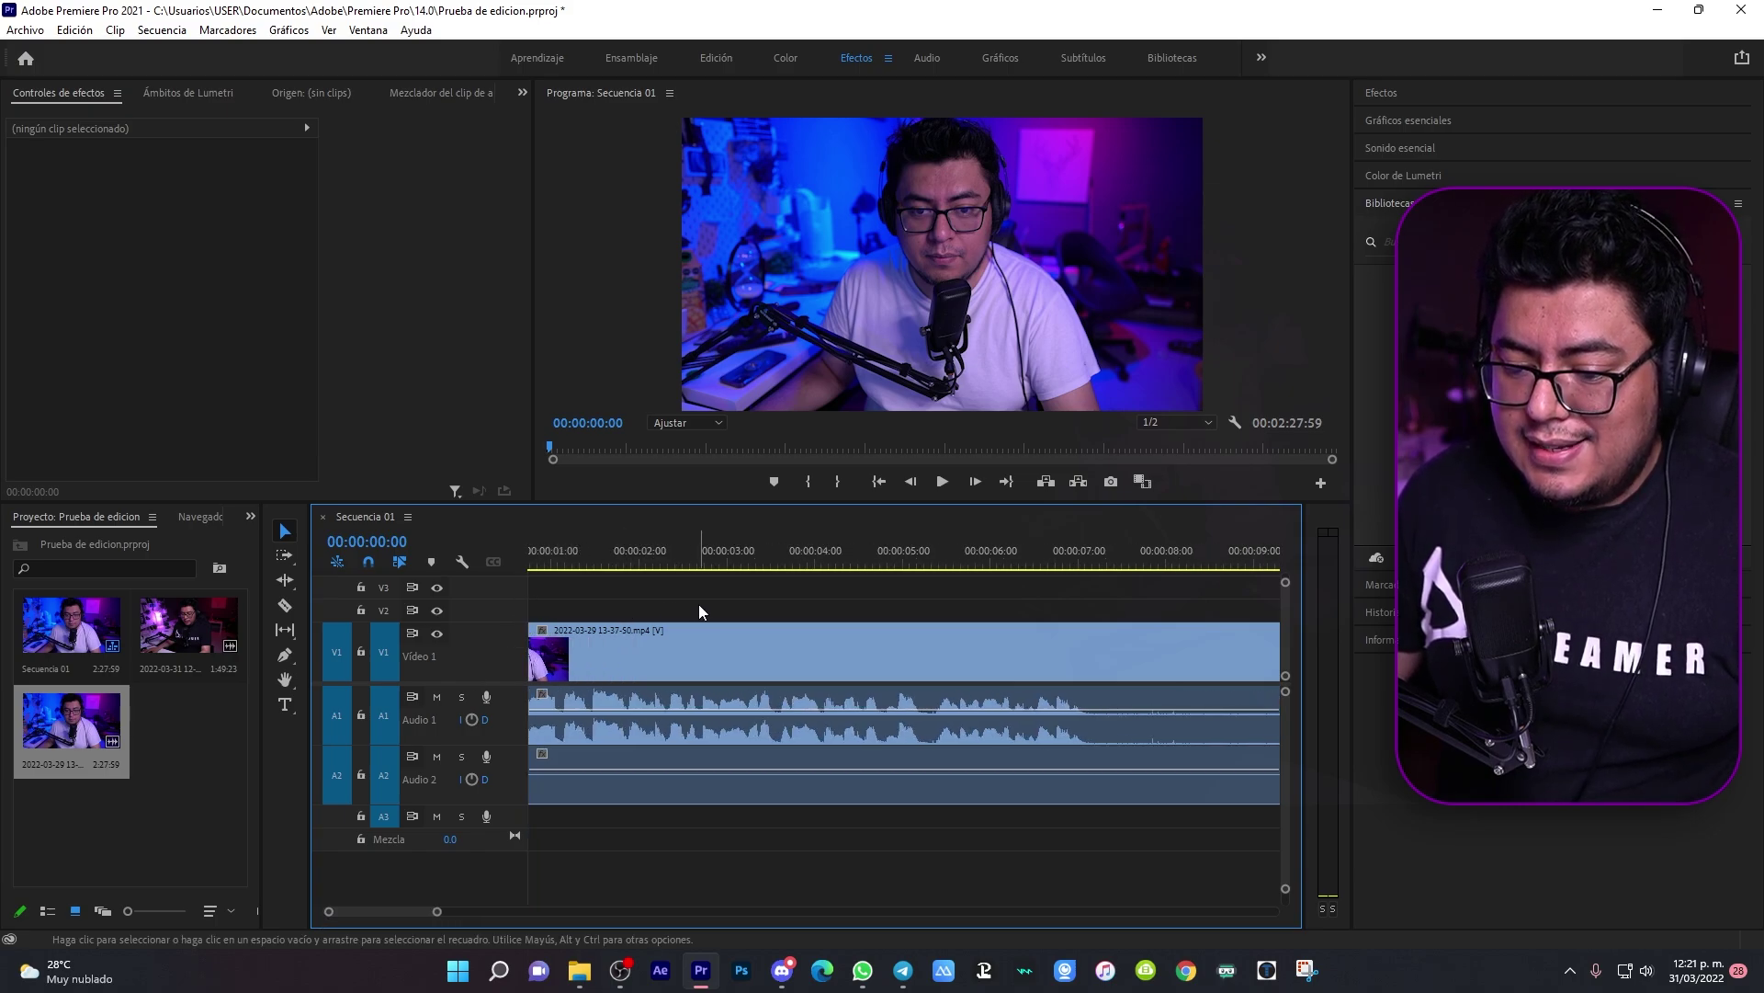
key("equal")
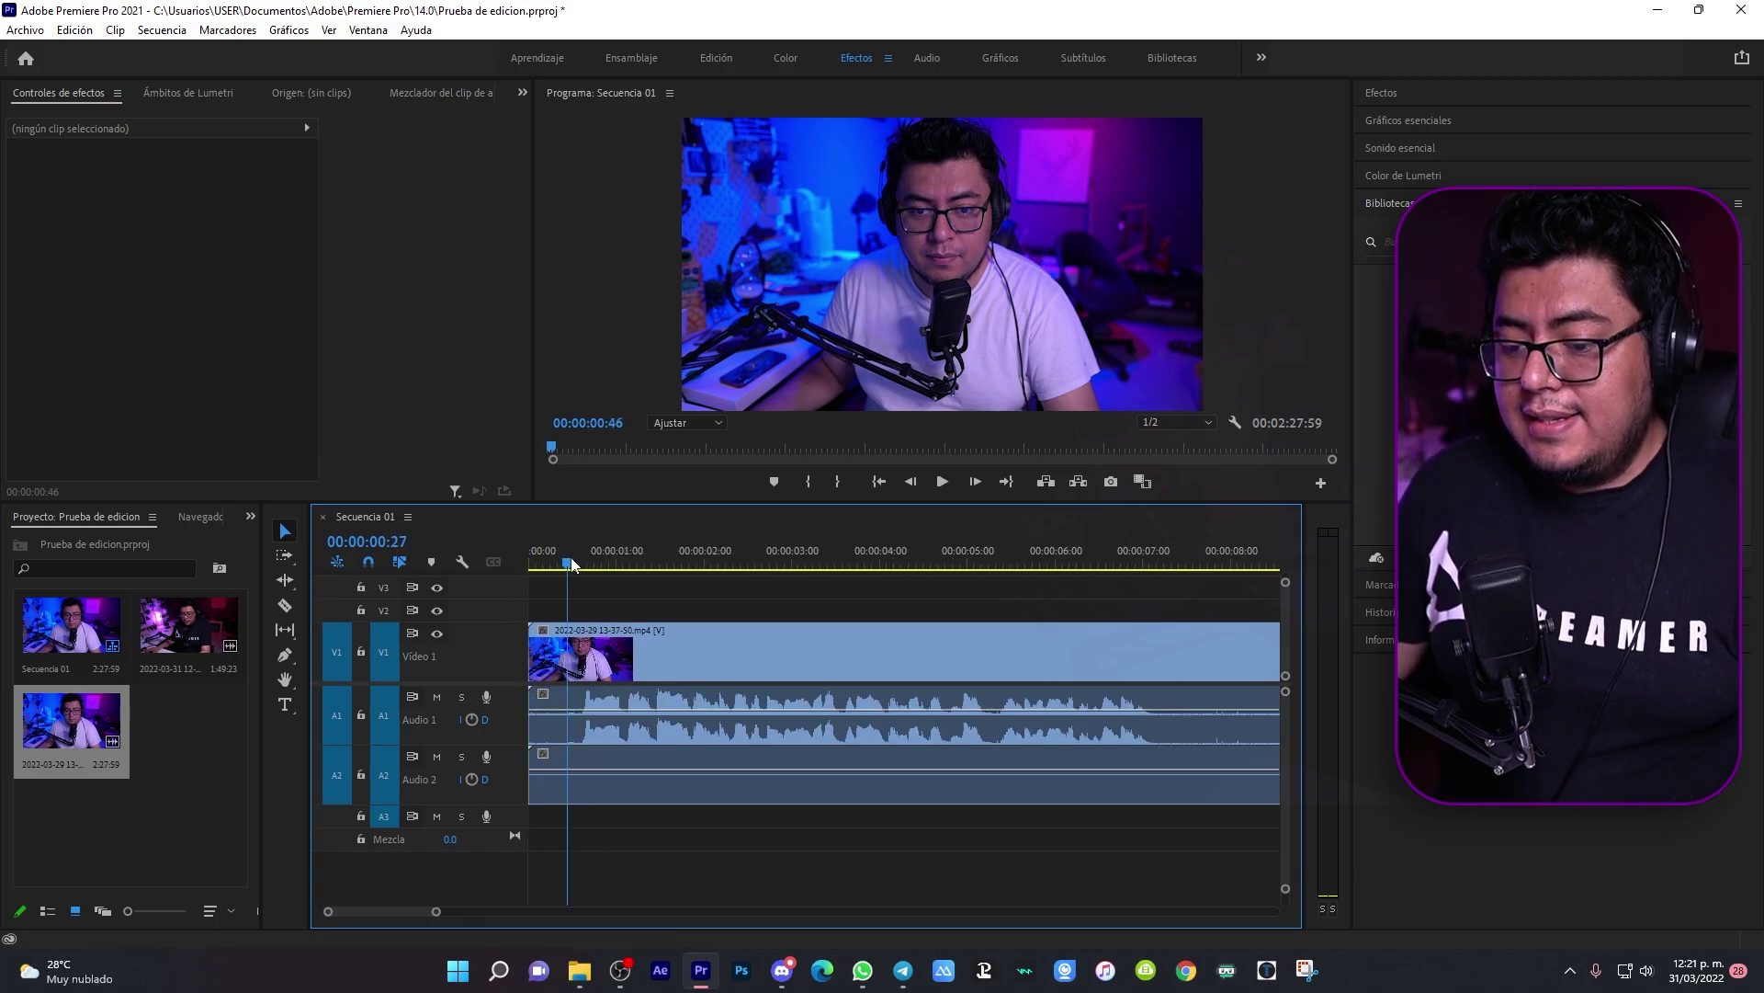
left_click(573, 564)
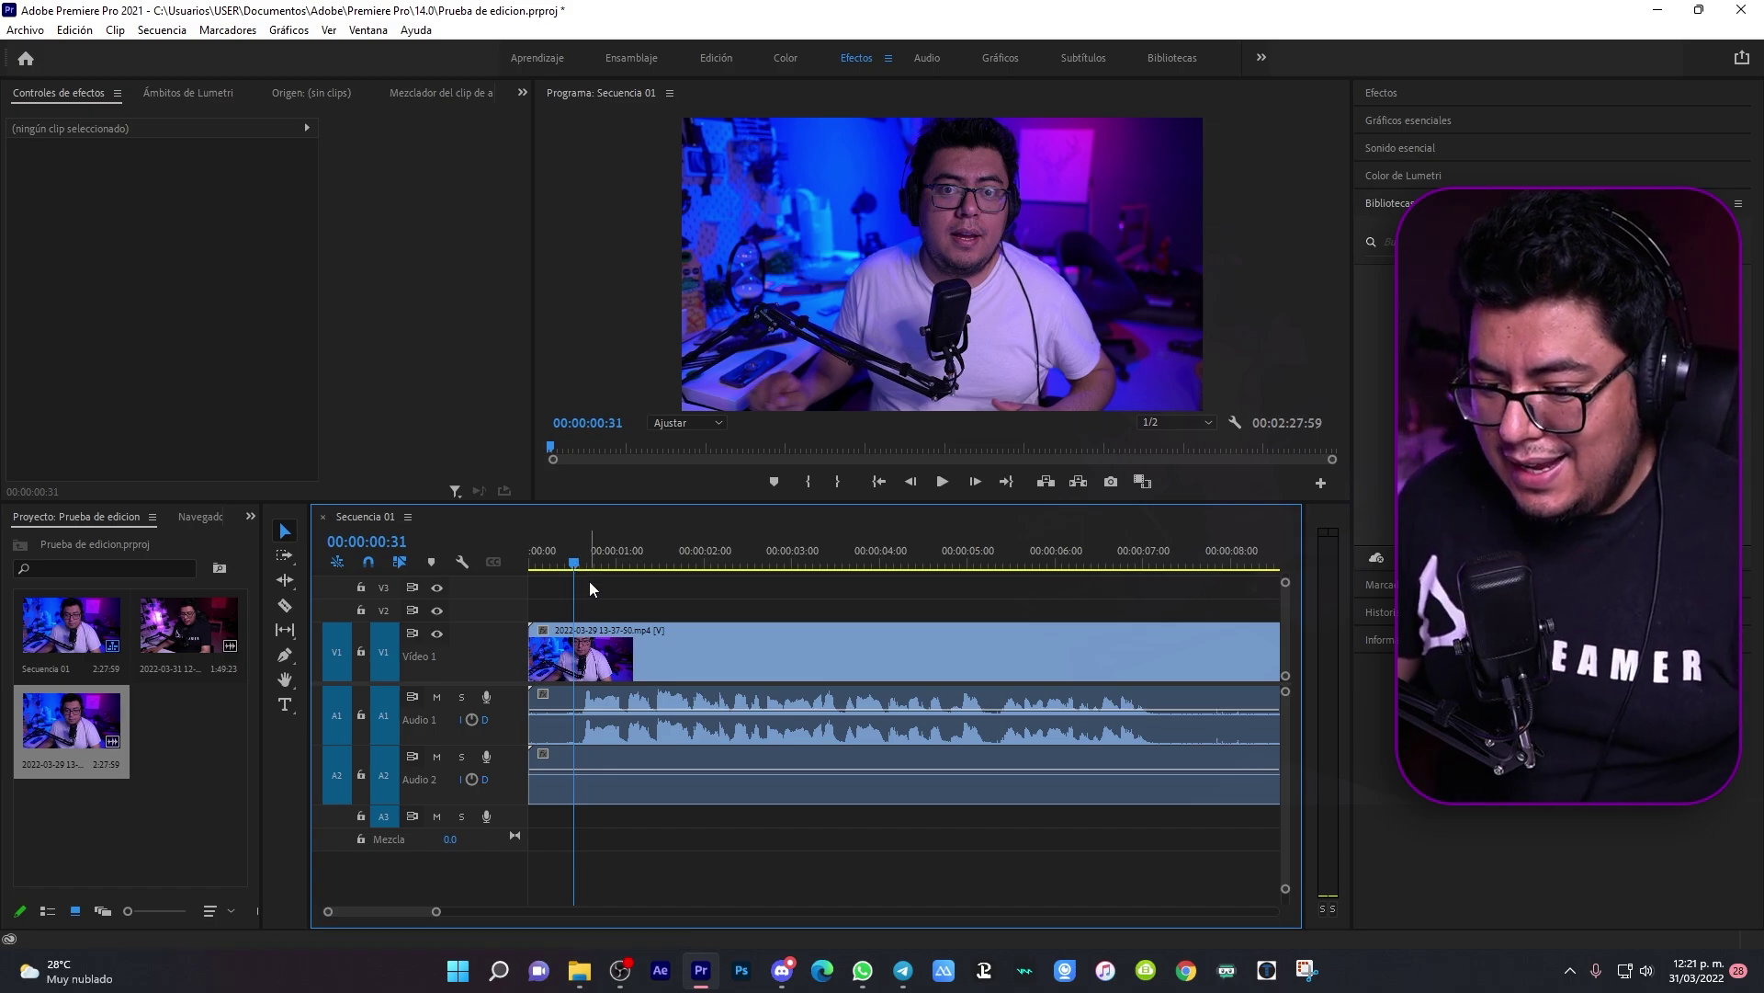
Step: Razor-cut the clip where the talking starts and slide the remainder back to 00:00:00:00
key("c")
key("space")
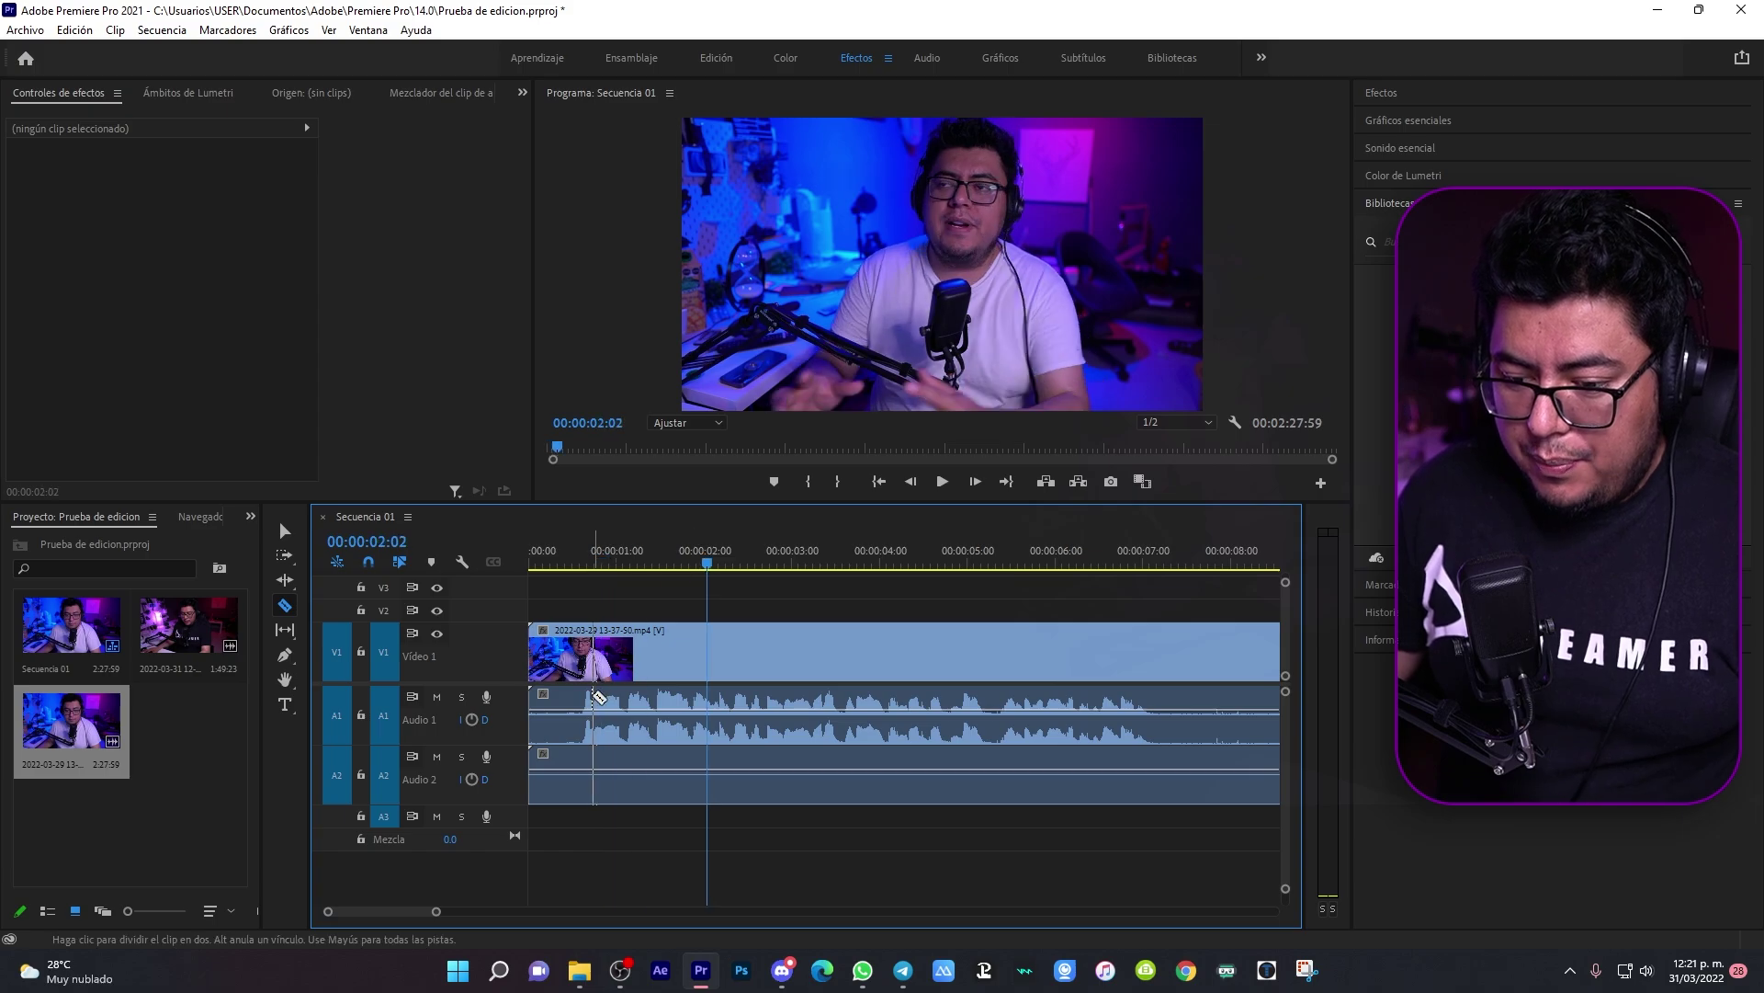
key("space")
left_click(579, 740)
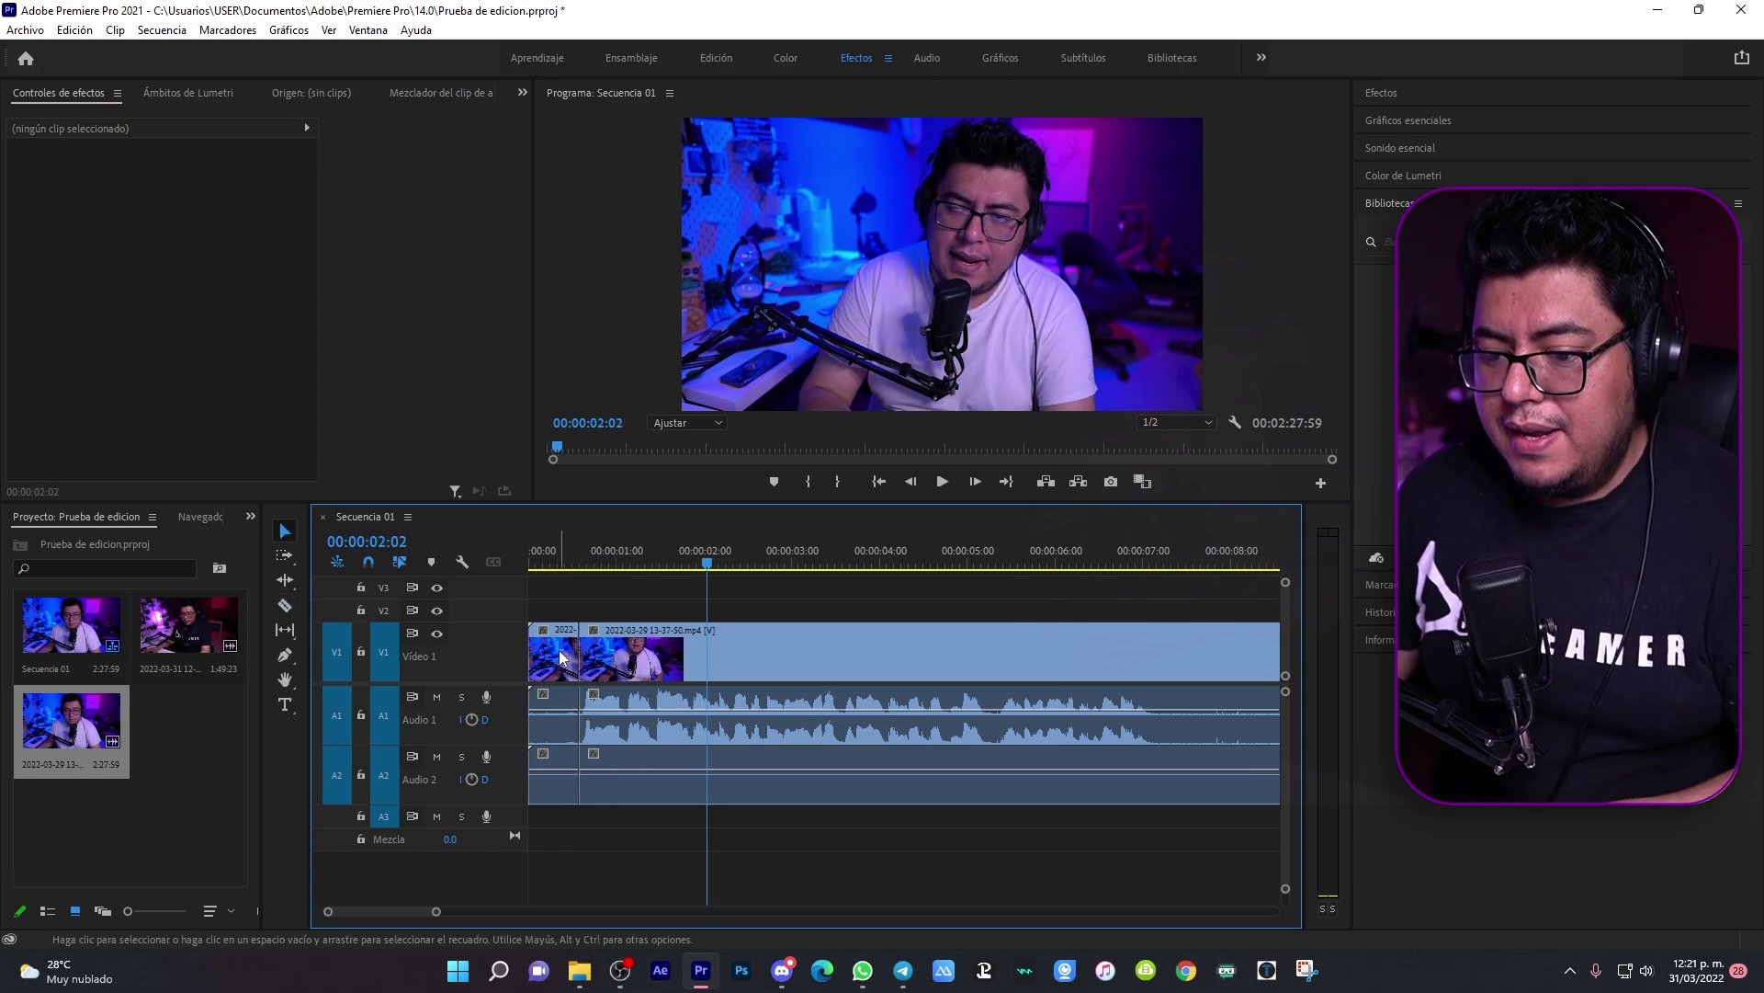
key("v")
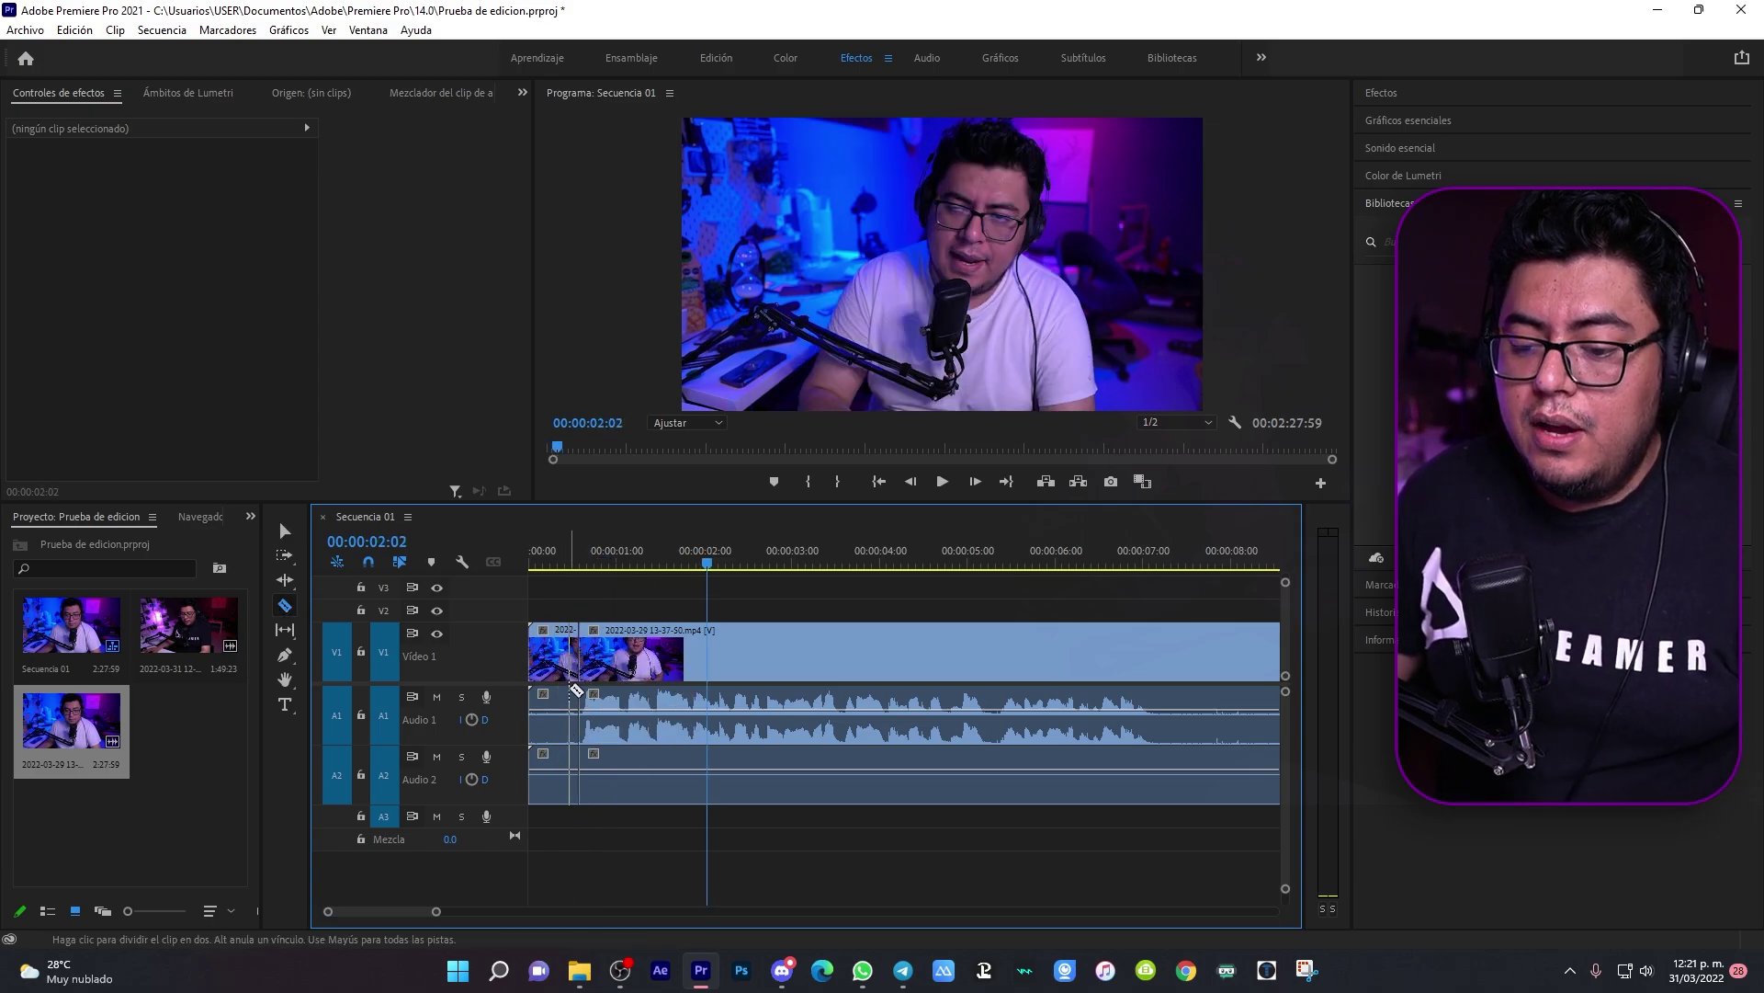
key("v")
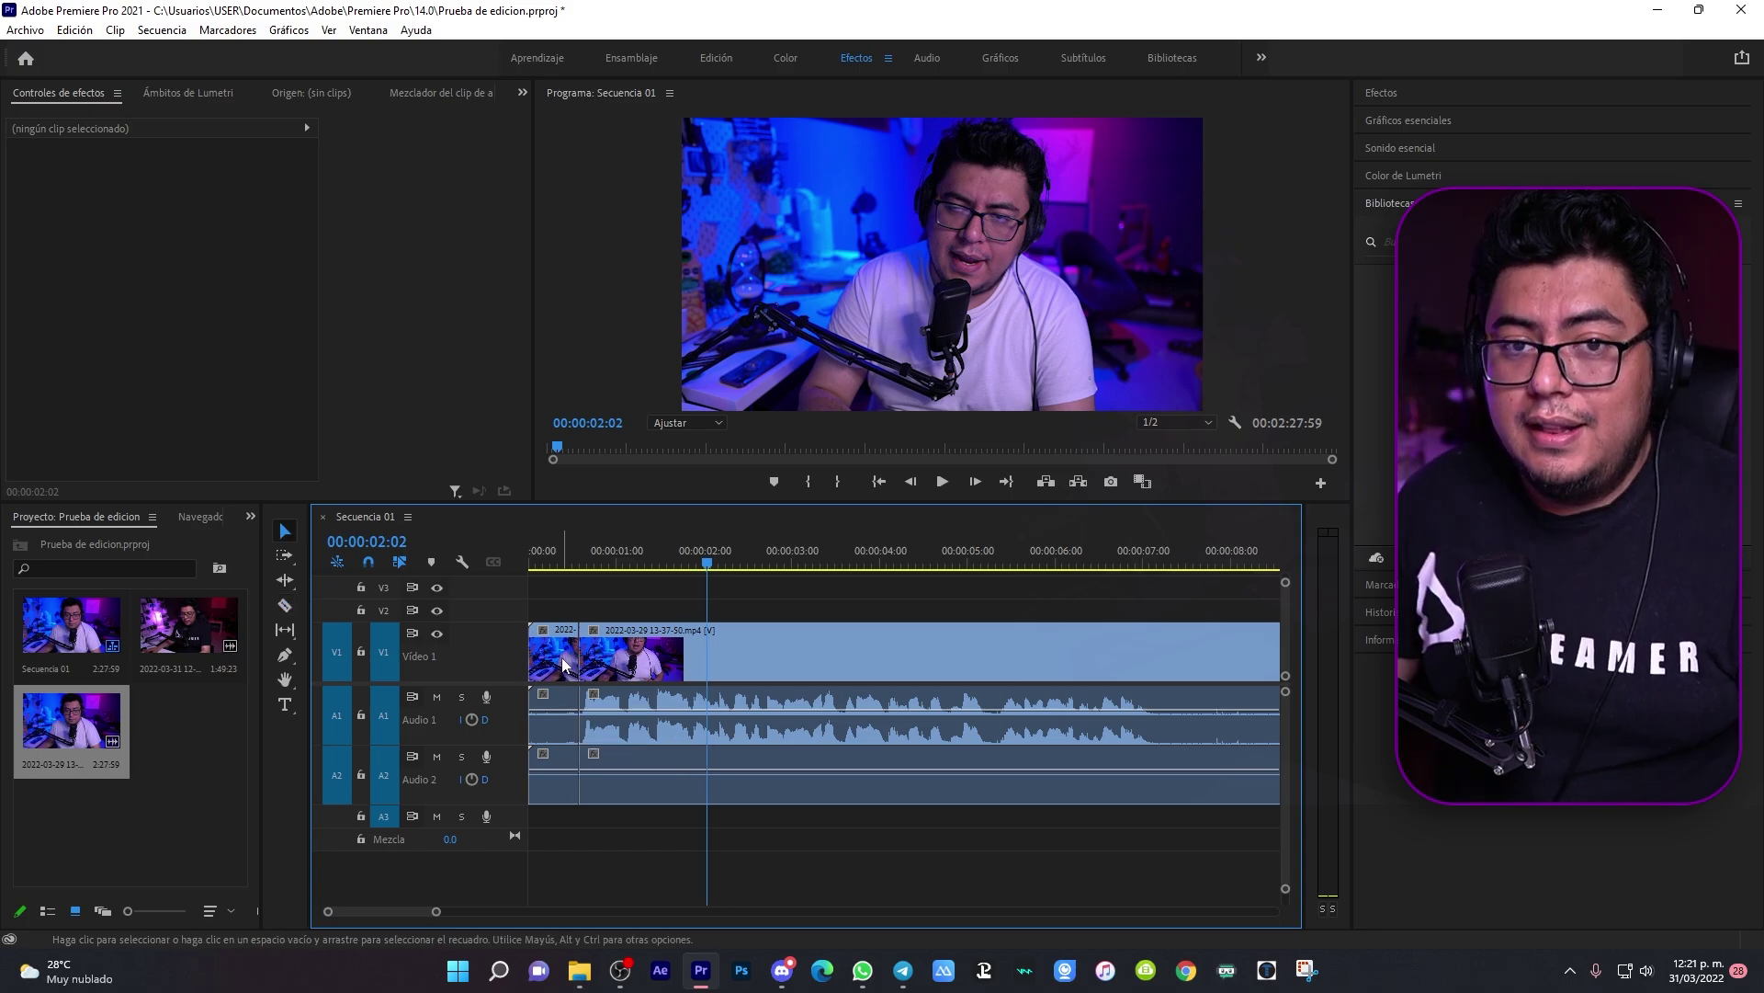
left_click(561, 660)
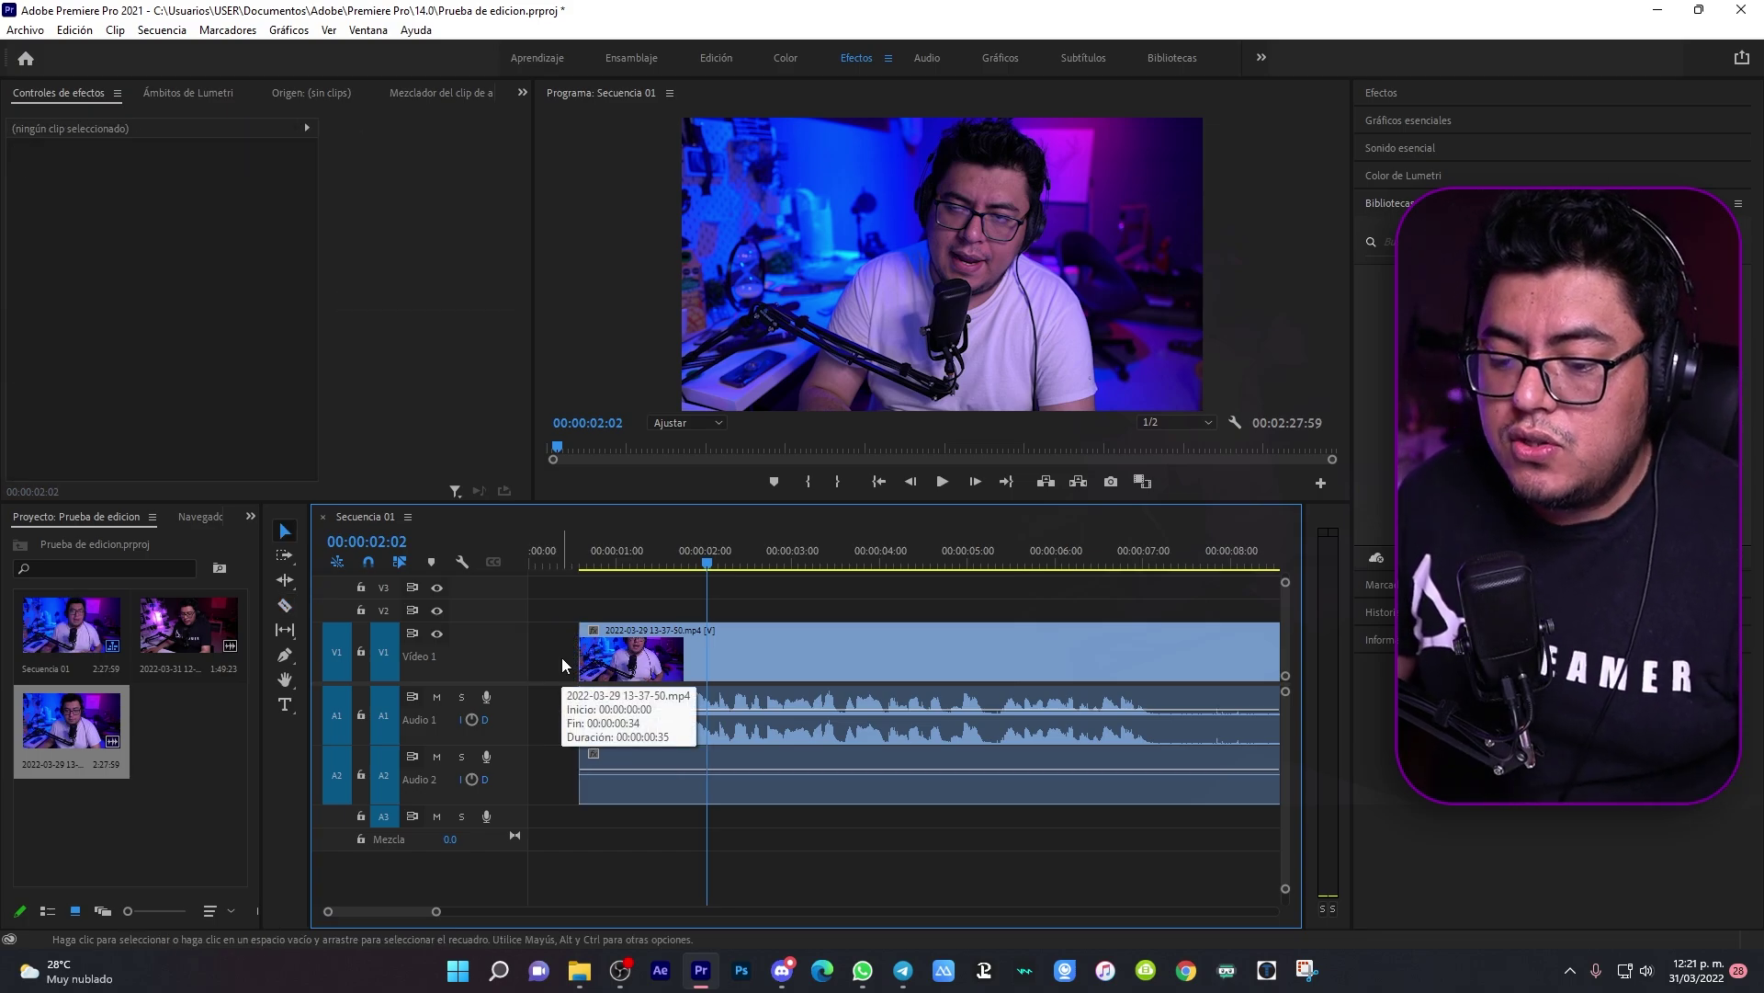
left_click_drag(563, 664, 542, 659)
Step: Settle the trimmed clip at zero and review its opening, scrolling along the timeline
left_click(548, 549)
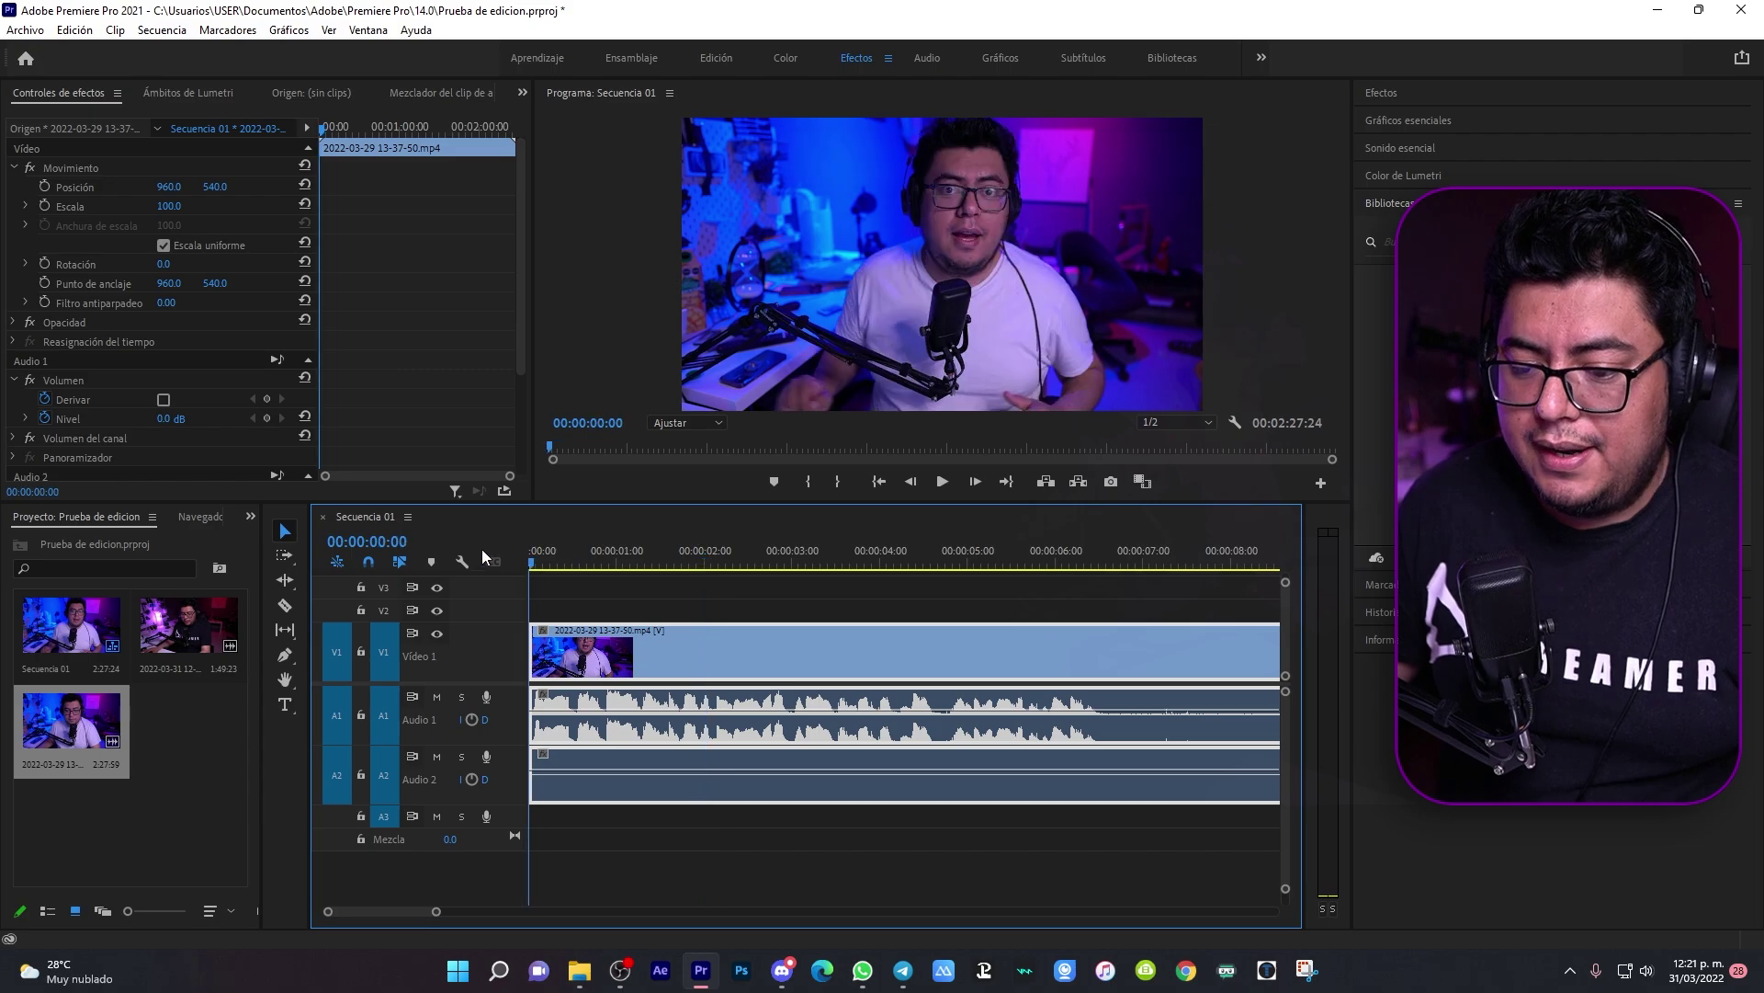
key("space")
key("space")
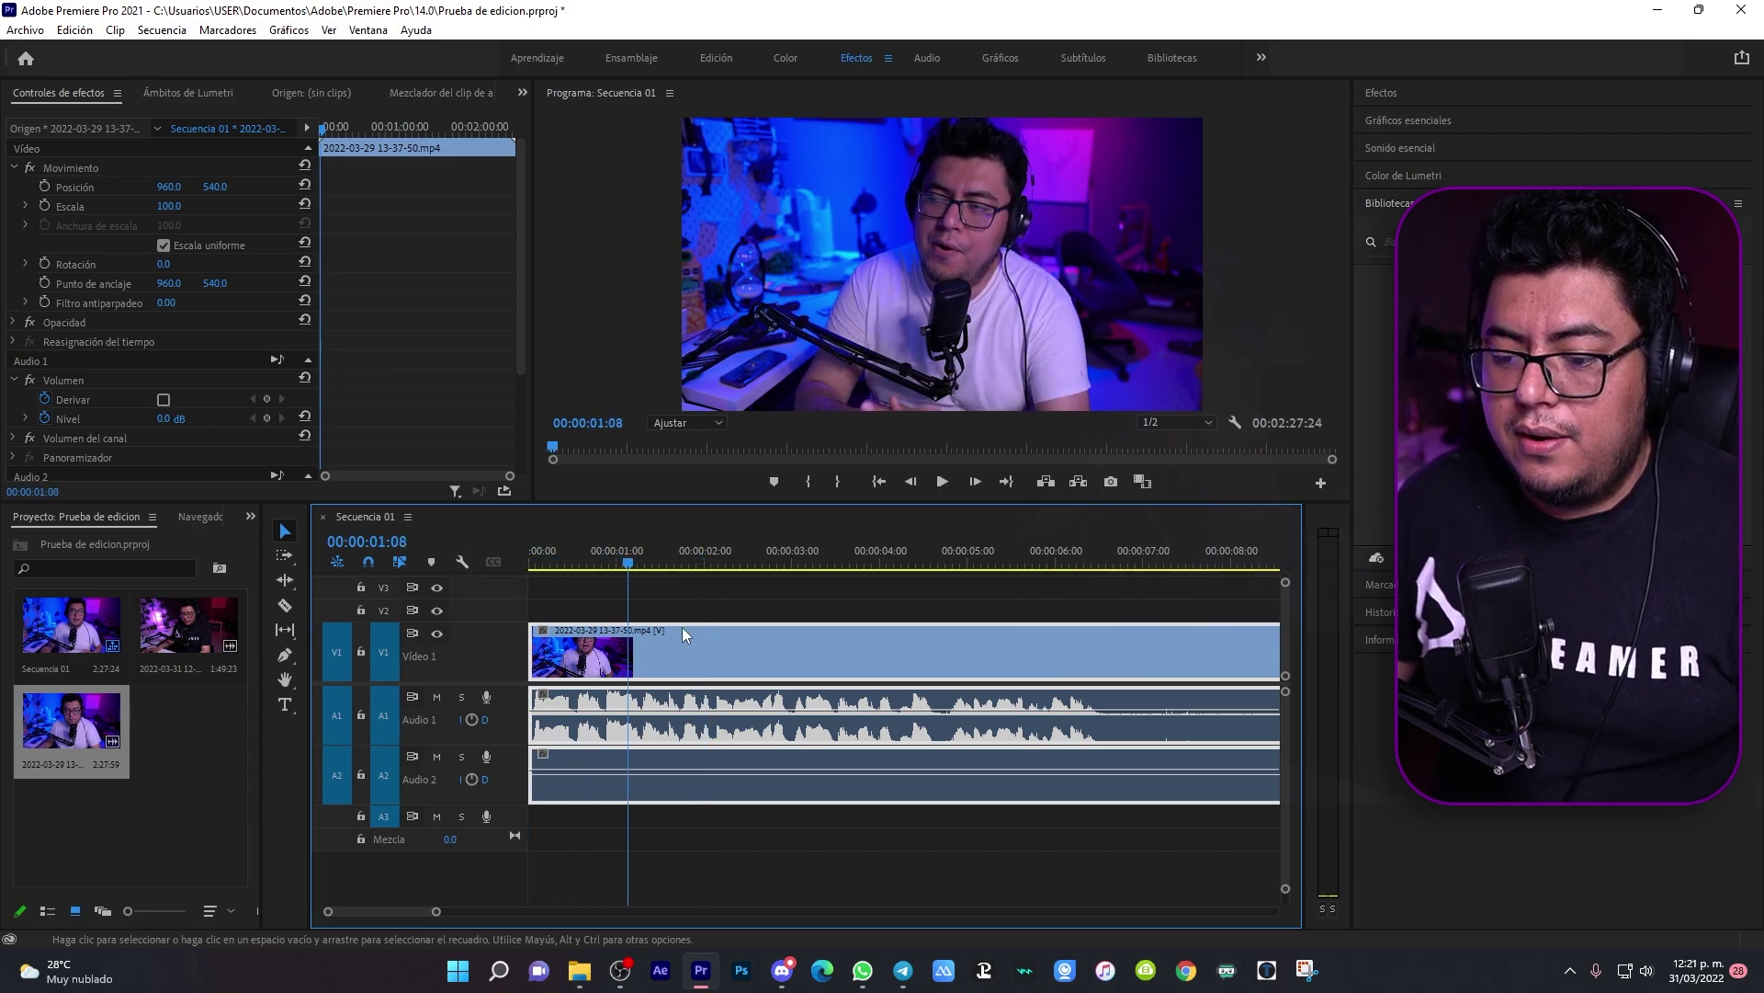
key("minus")
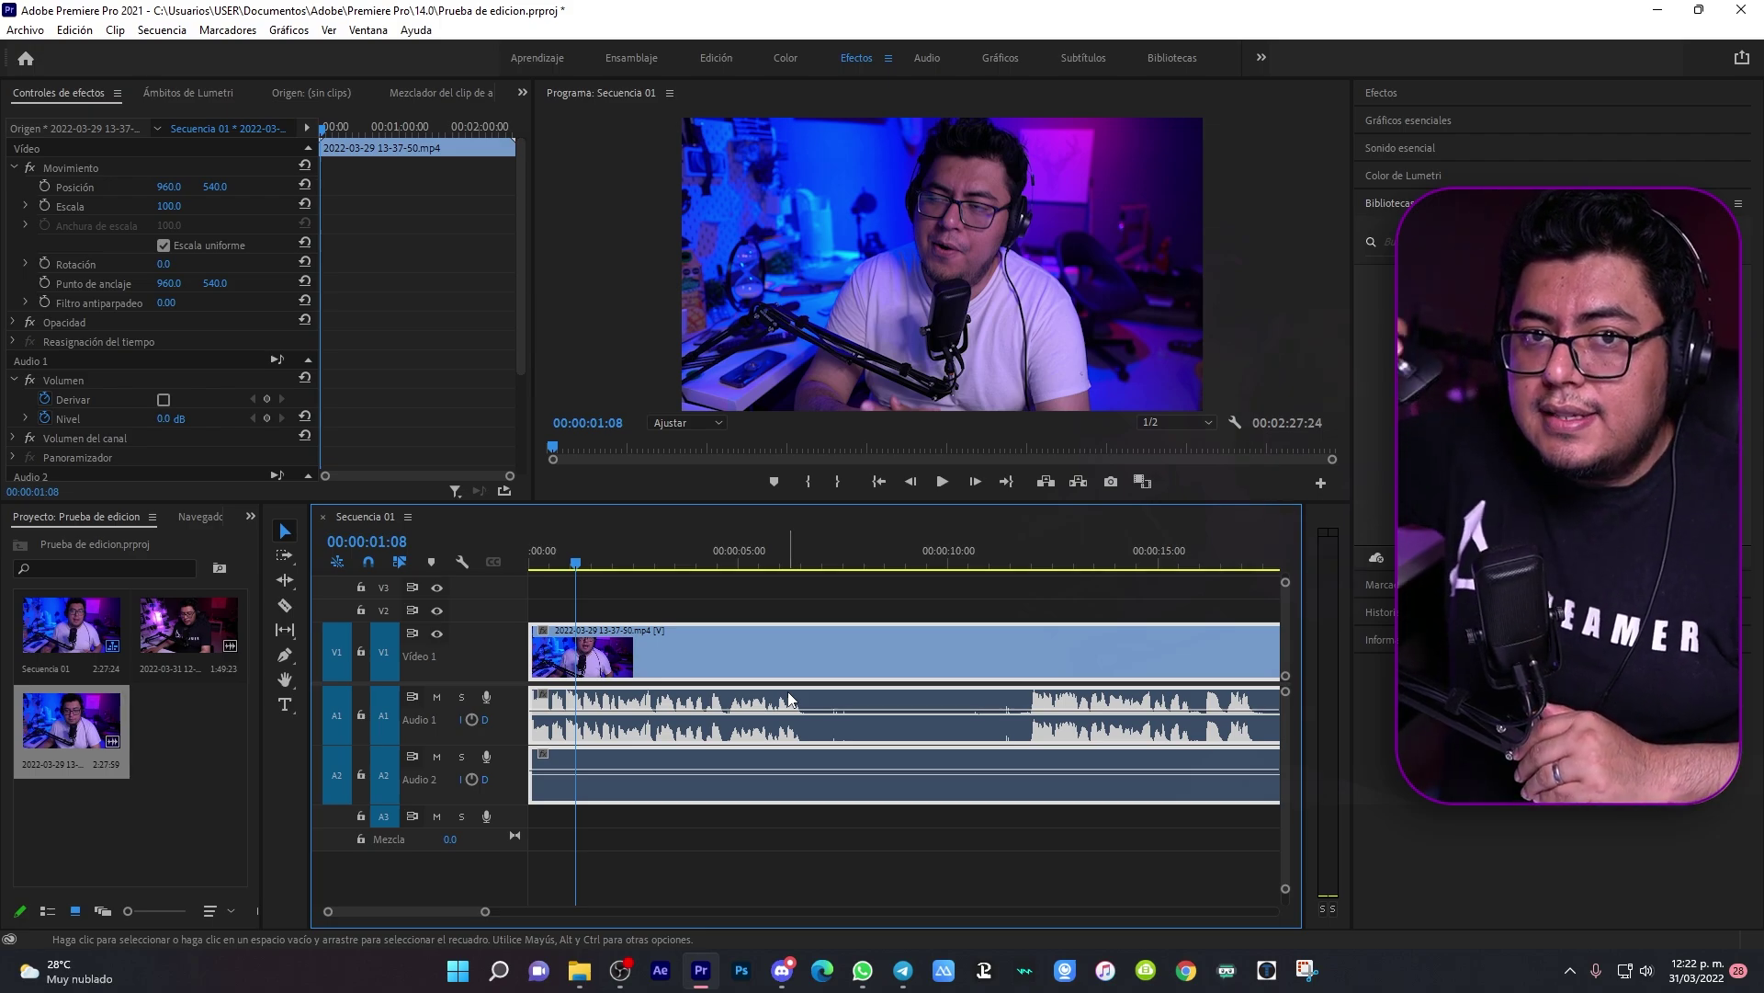
scroll(789, 699, "down", 1)
scroll(788, 698, "down", 1)
scroll(789, 698, "down", 1)
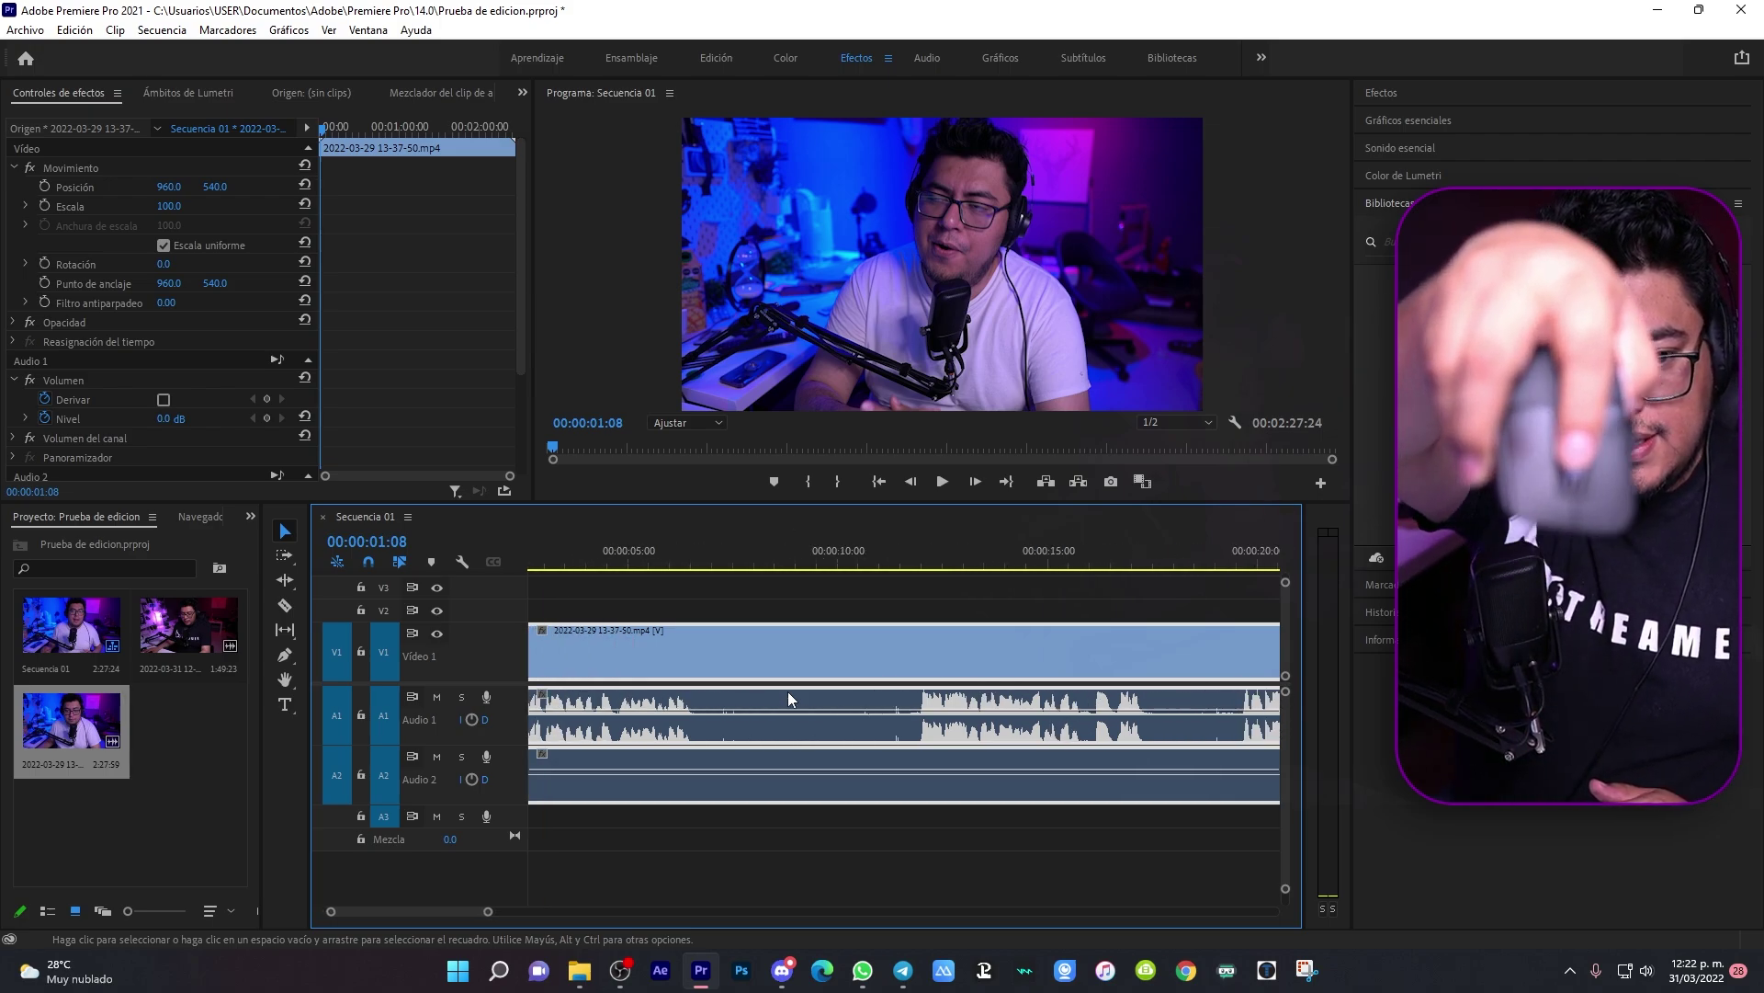
scroll(788, 698, "down", 1)
scroll(789, 698, "down", 1)
scroll(788, 698, "down", 1)
scroll(788, 699, "down", 1)
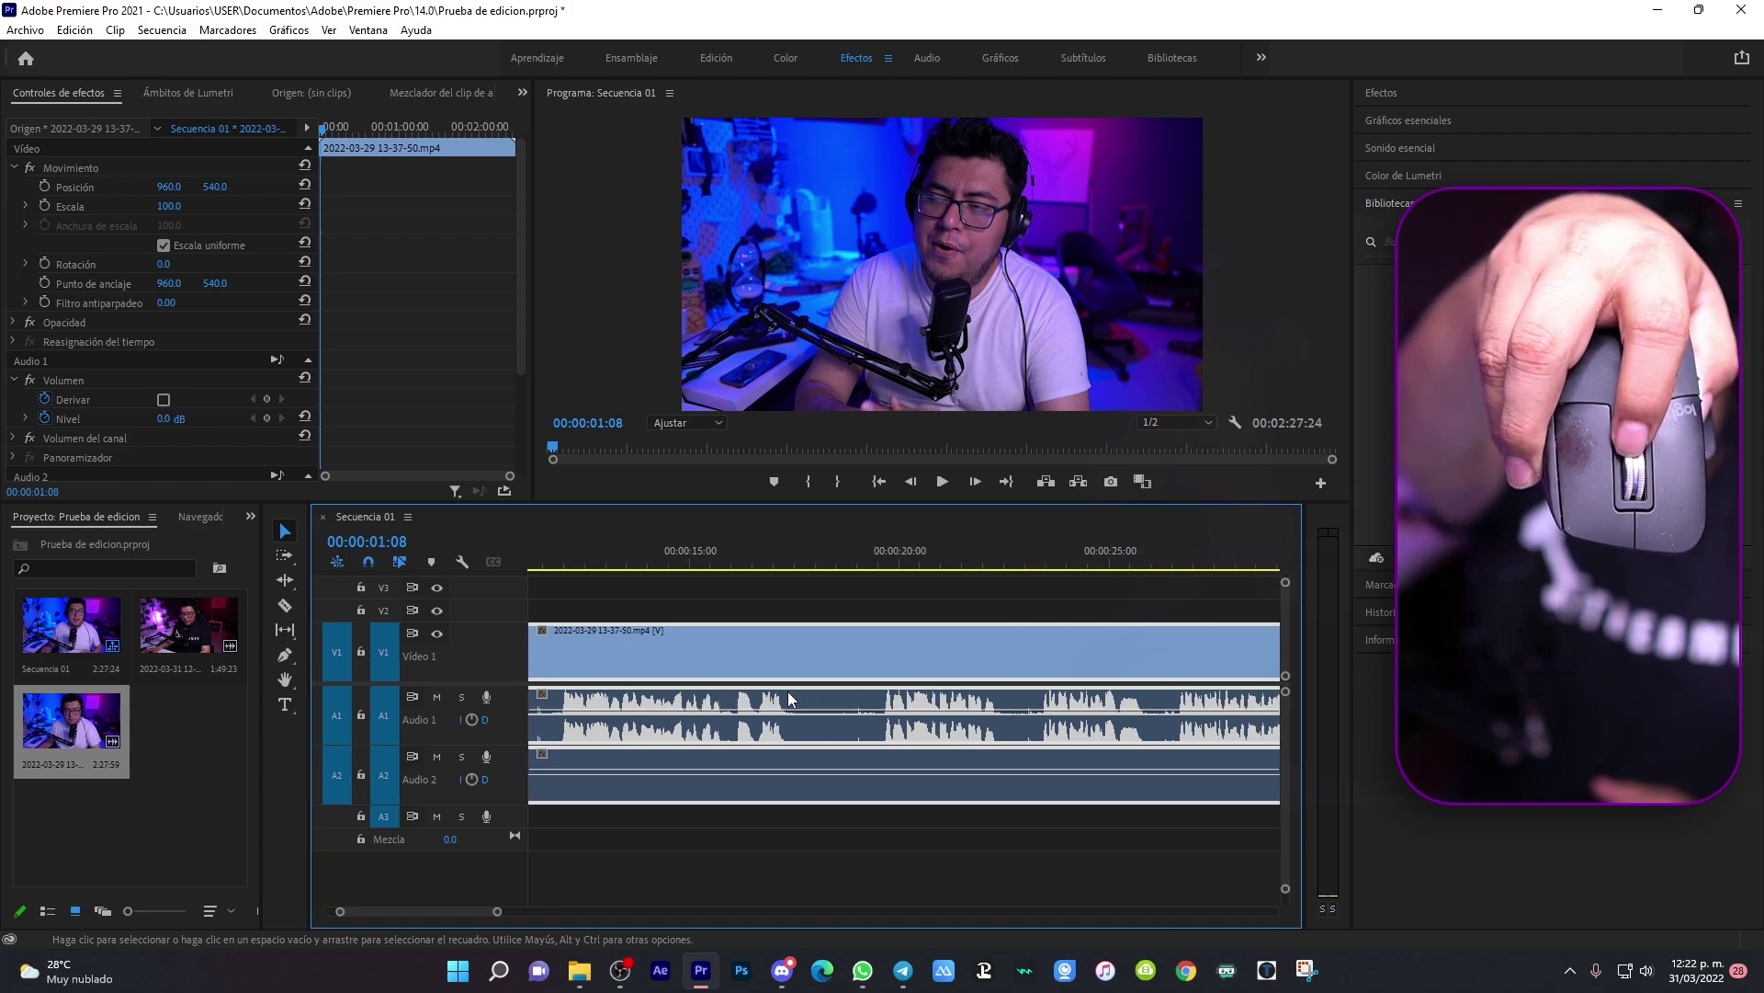
scroll(788, 699, "down", 1)
scroll(788, 699, "down", 1)
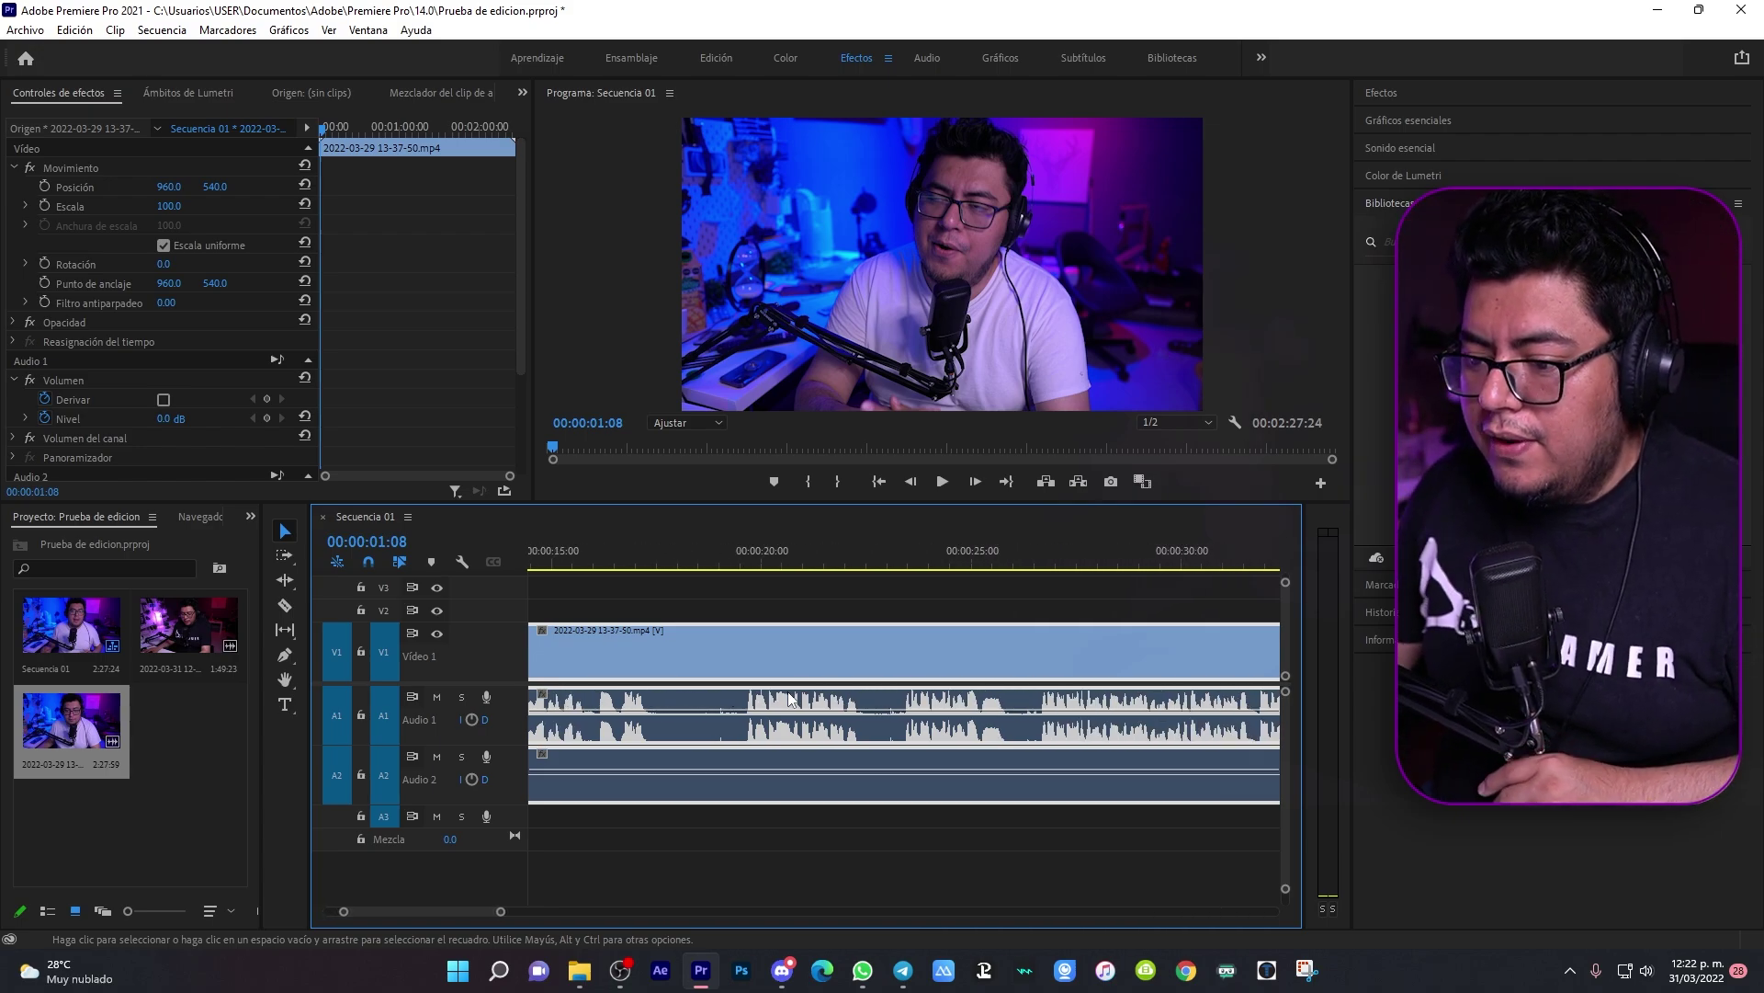
scroll(795, 642, "up", 3)
scroll(796, 641, "up", 5)
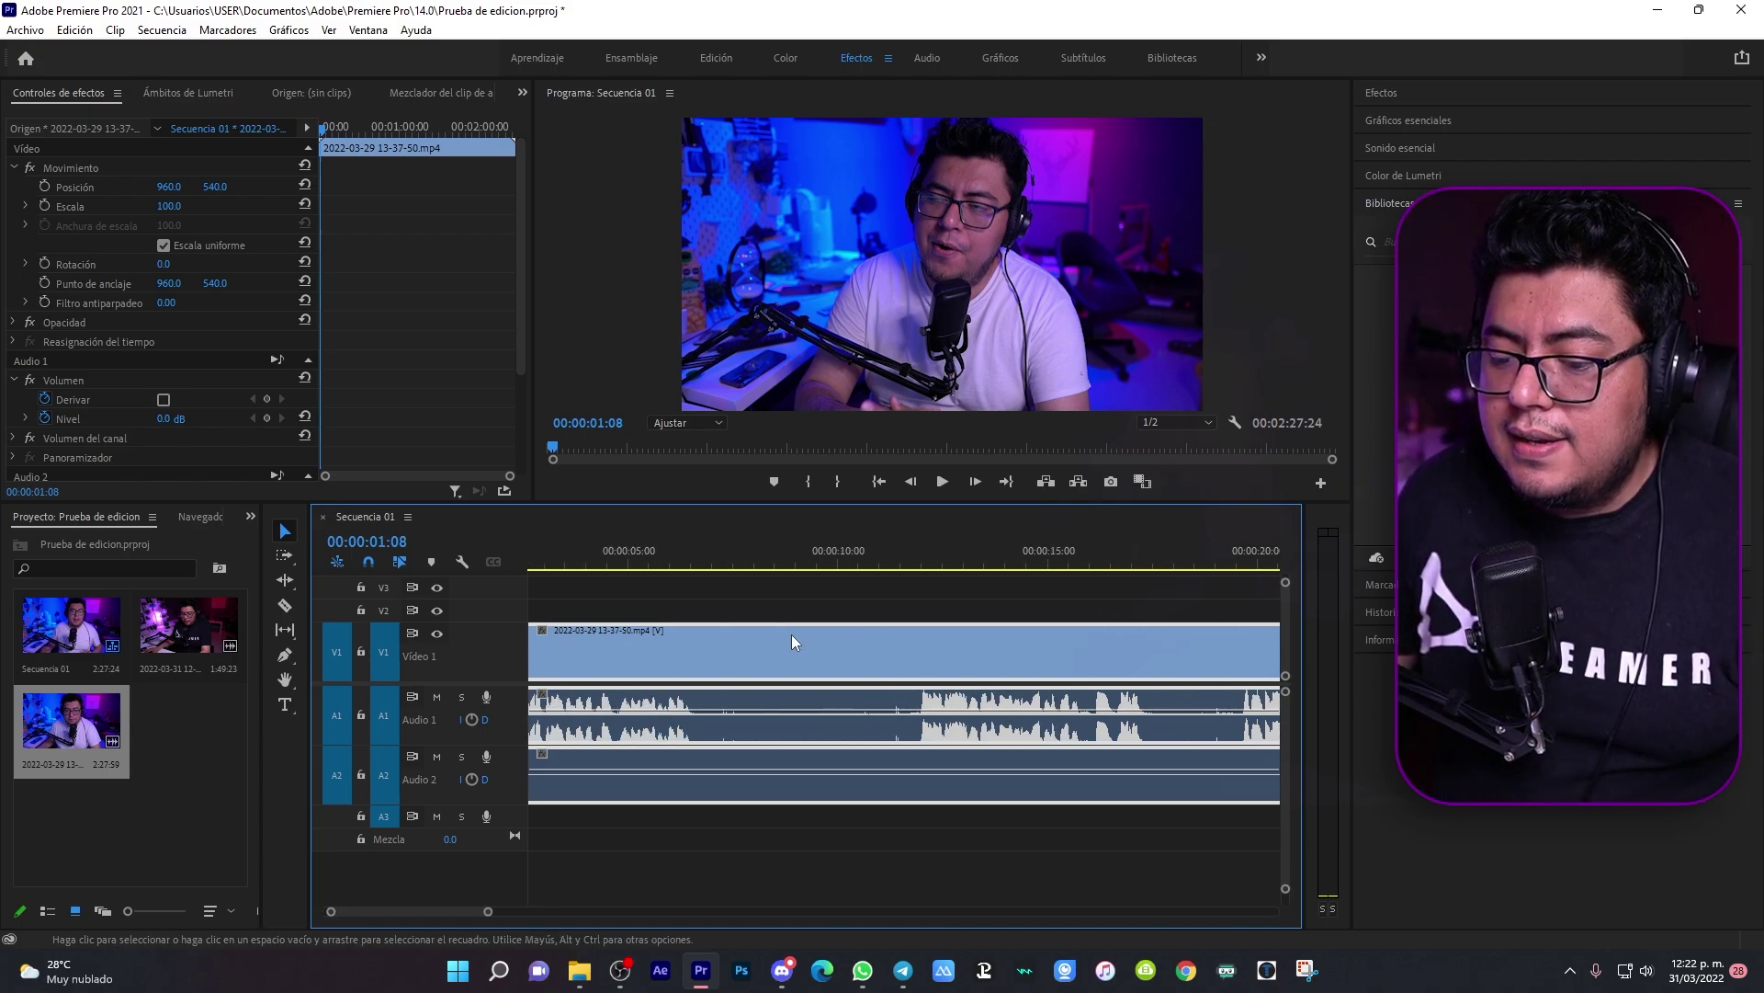
scroll(796, 641, "up", 4)
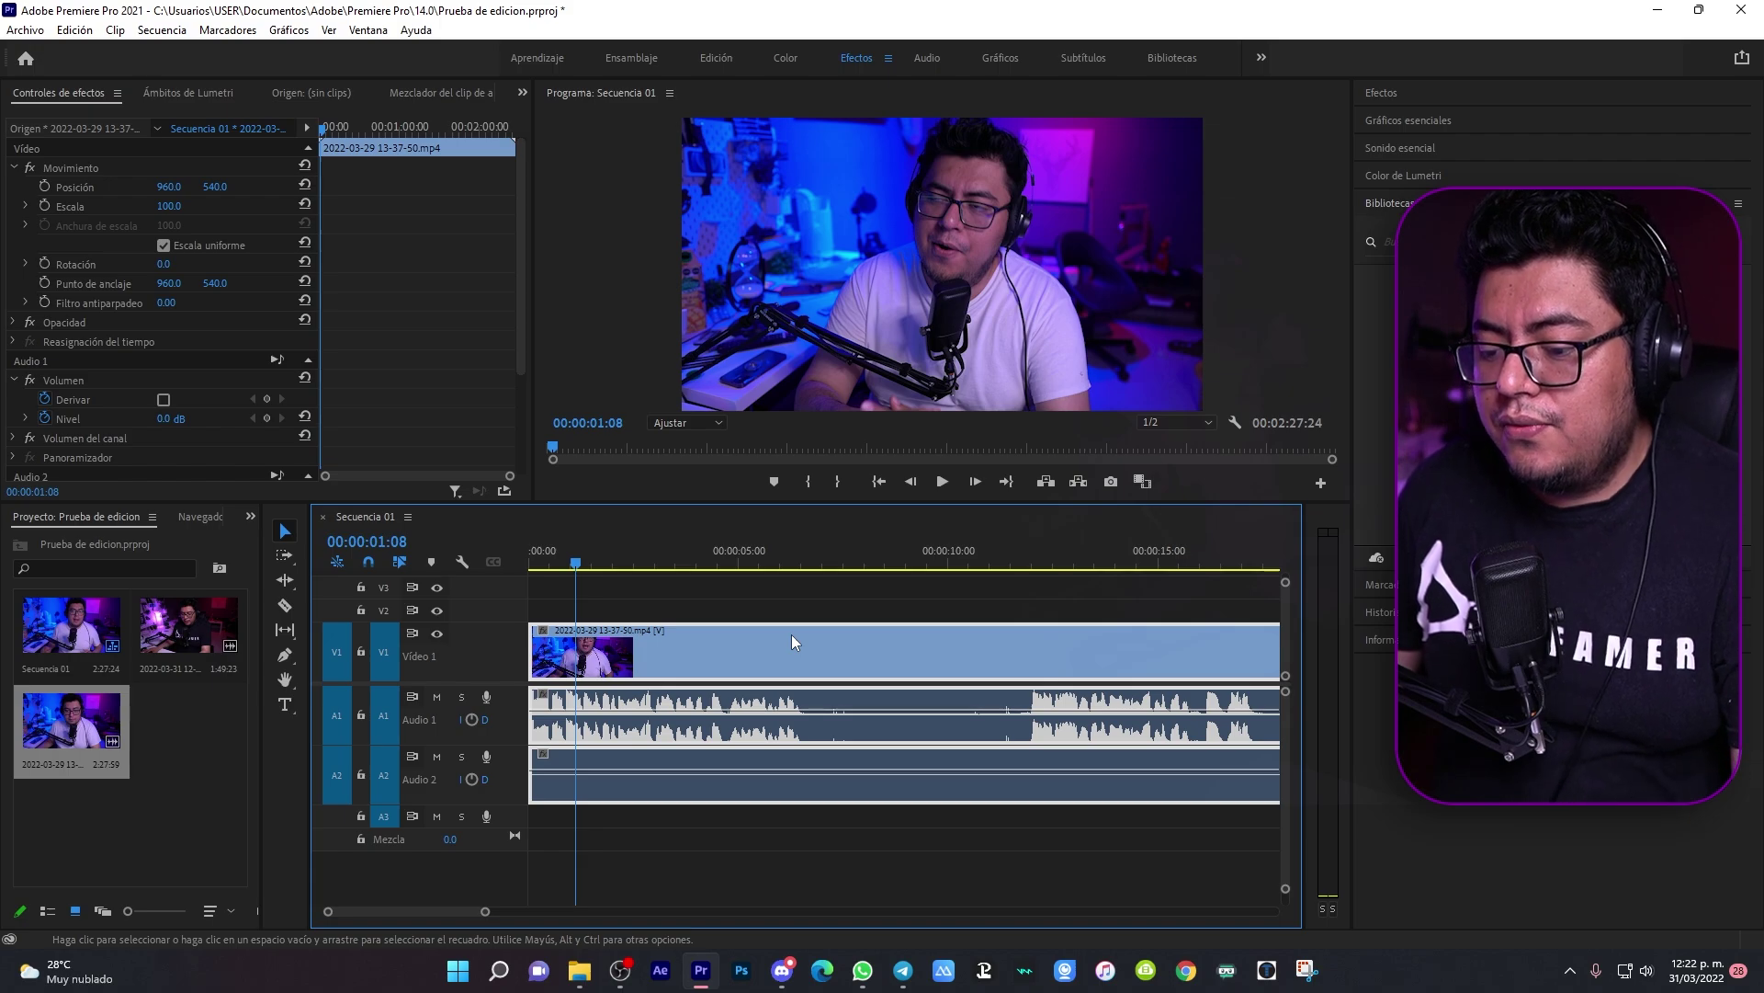
Step: Zoom out, replay from 26 seconds, and park the playhead at 00:00:27:40
key("minus")
key("minus")
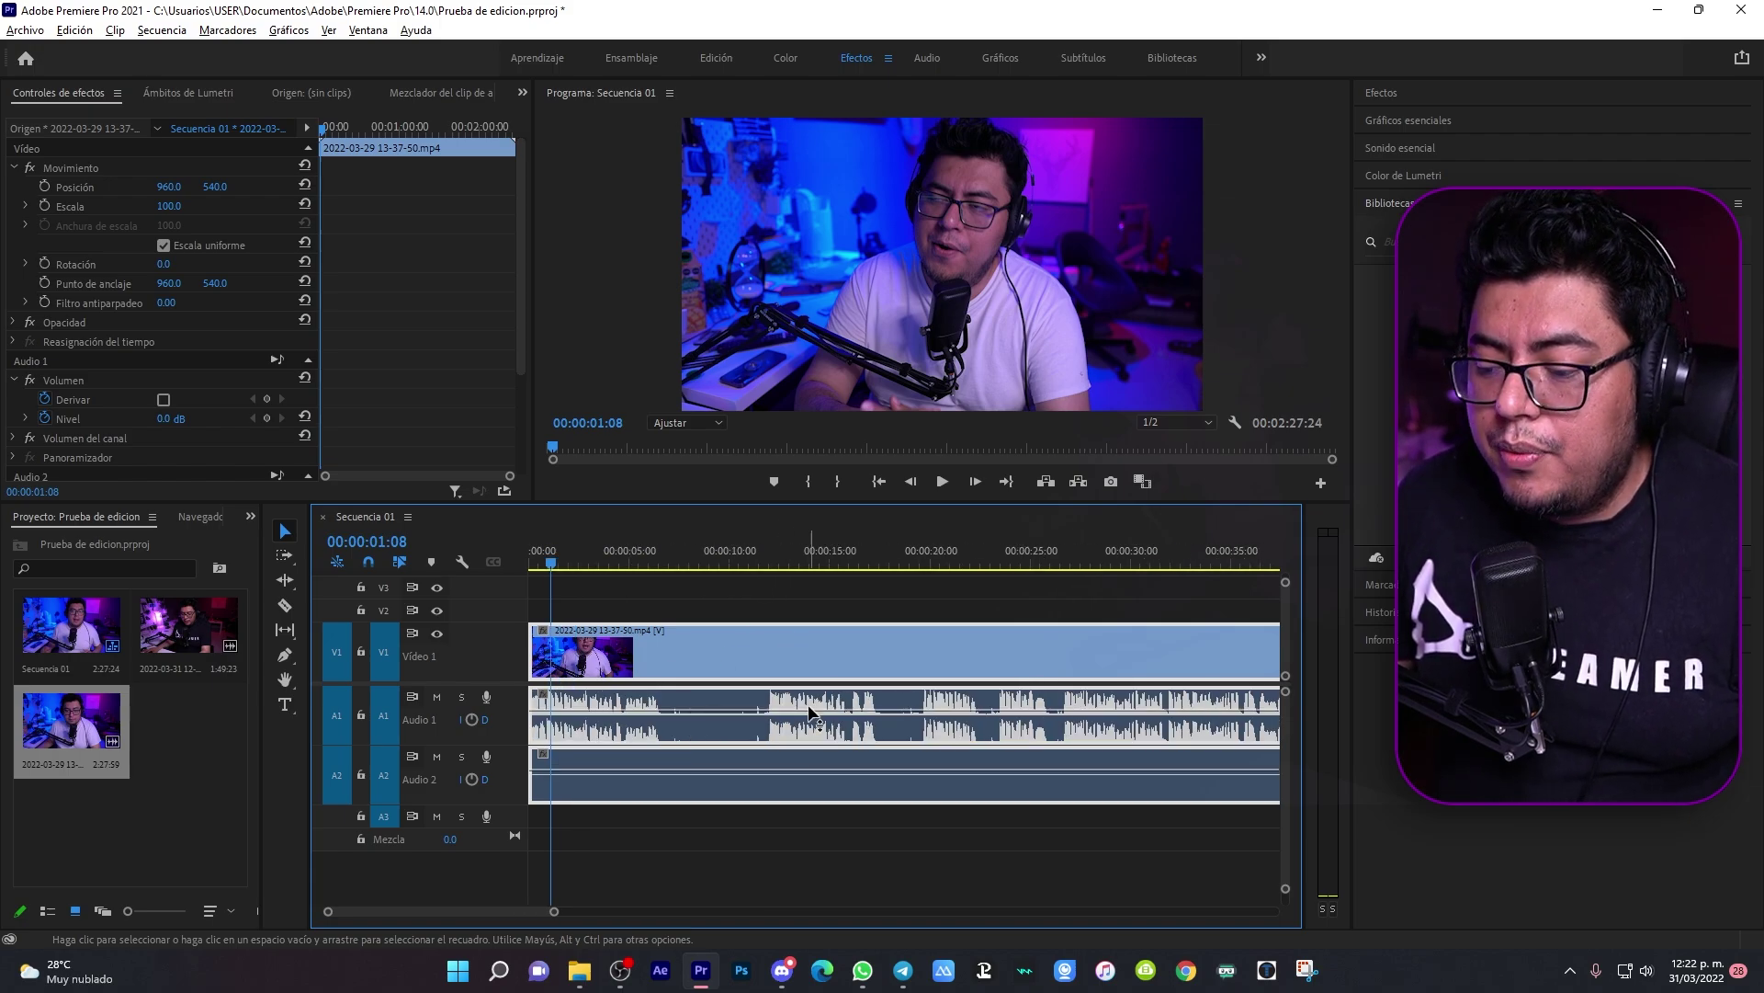
key("minus")
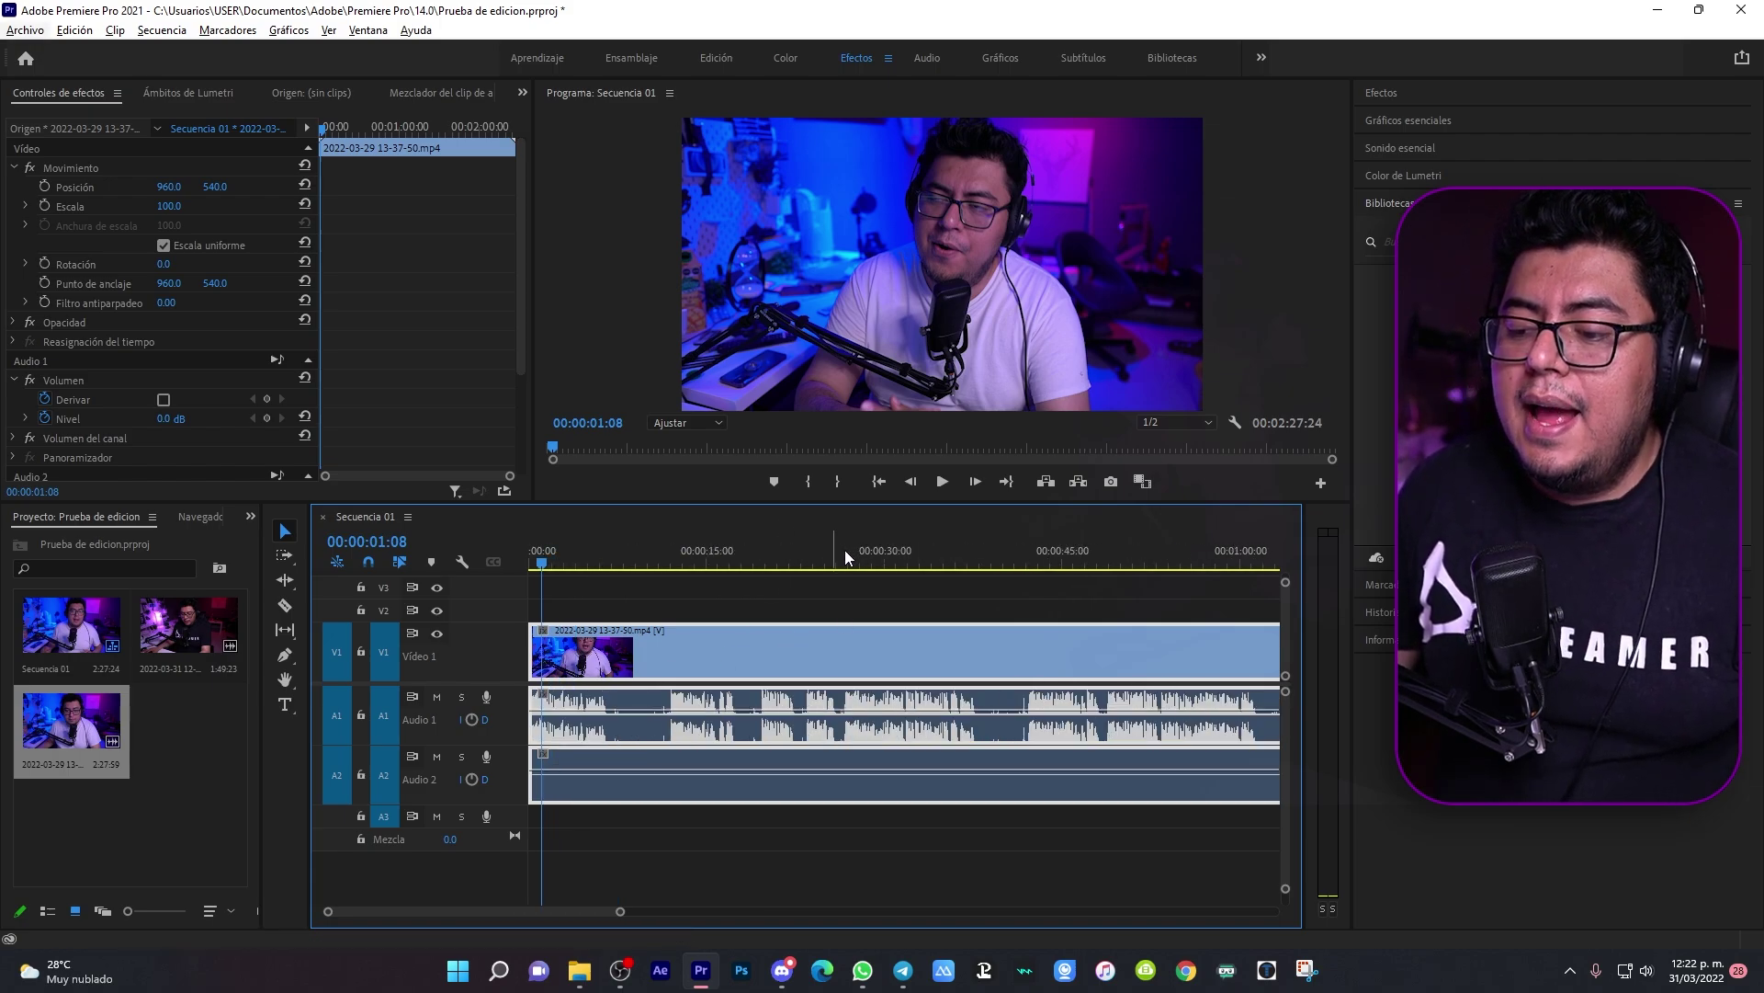
left_click(846, 549)
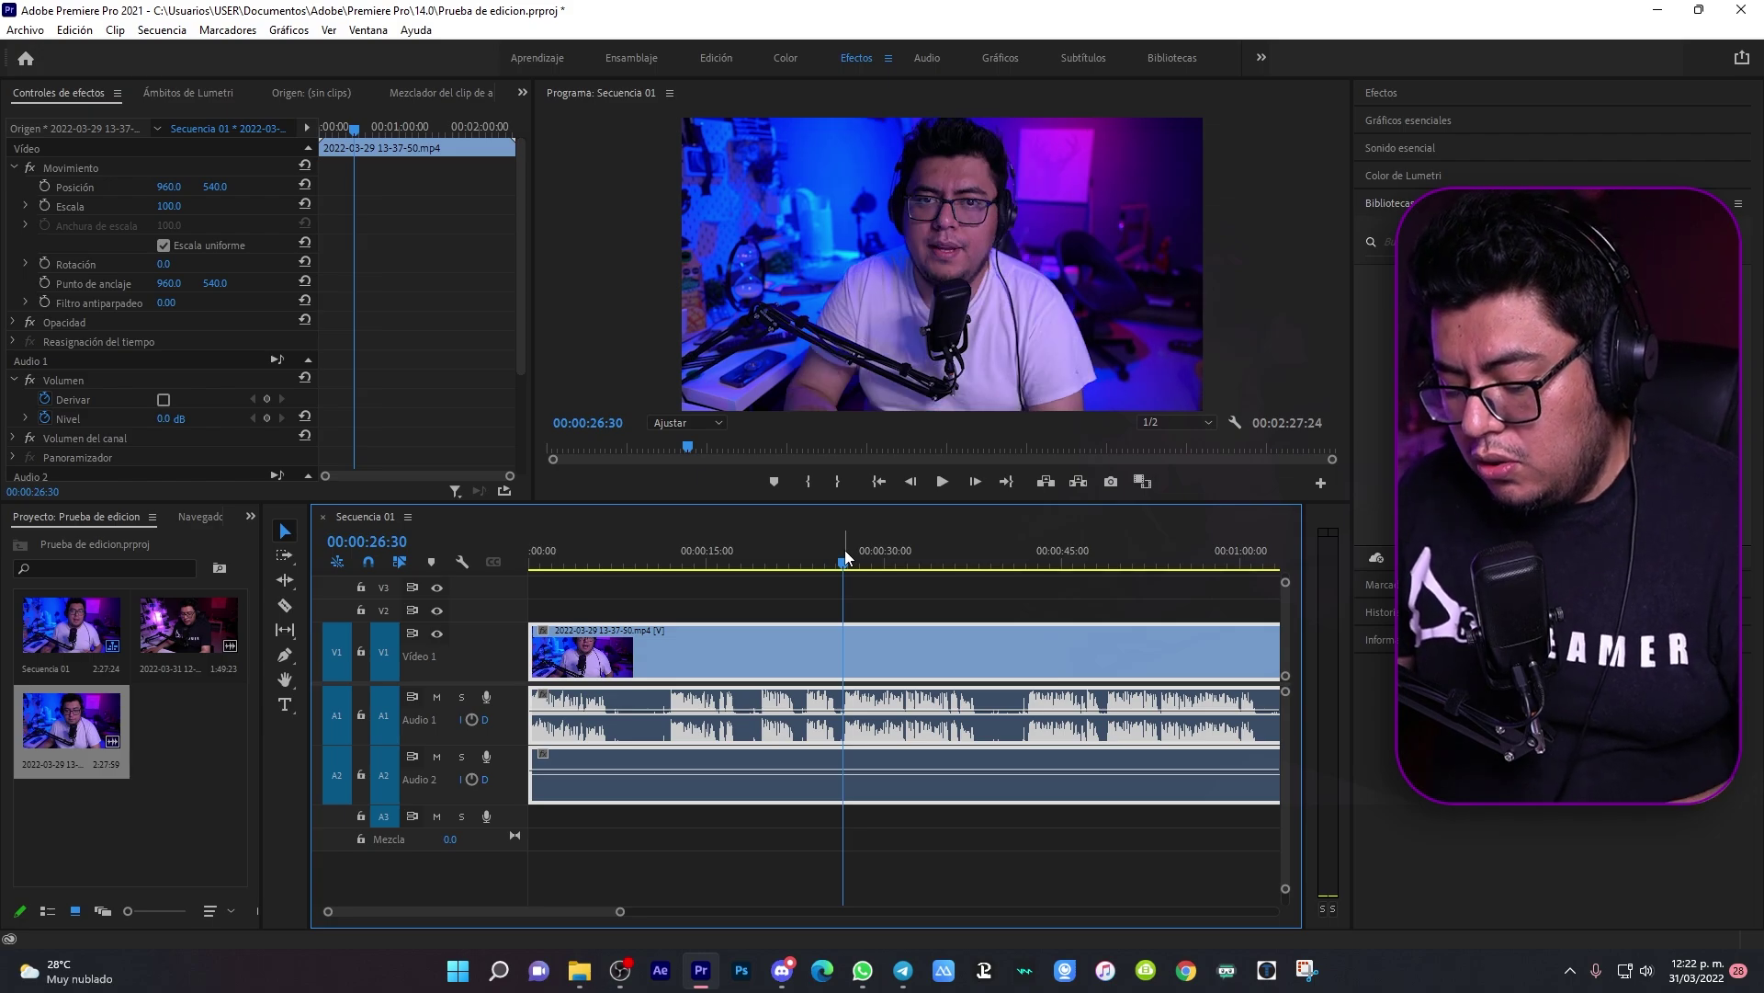
key("space")
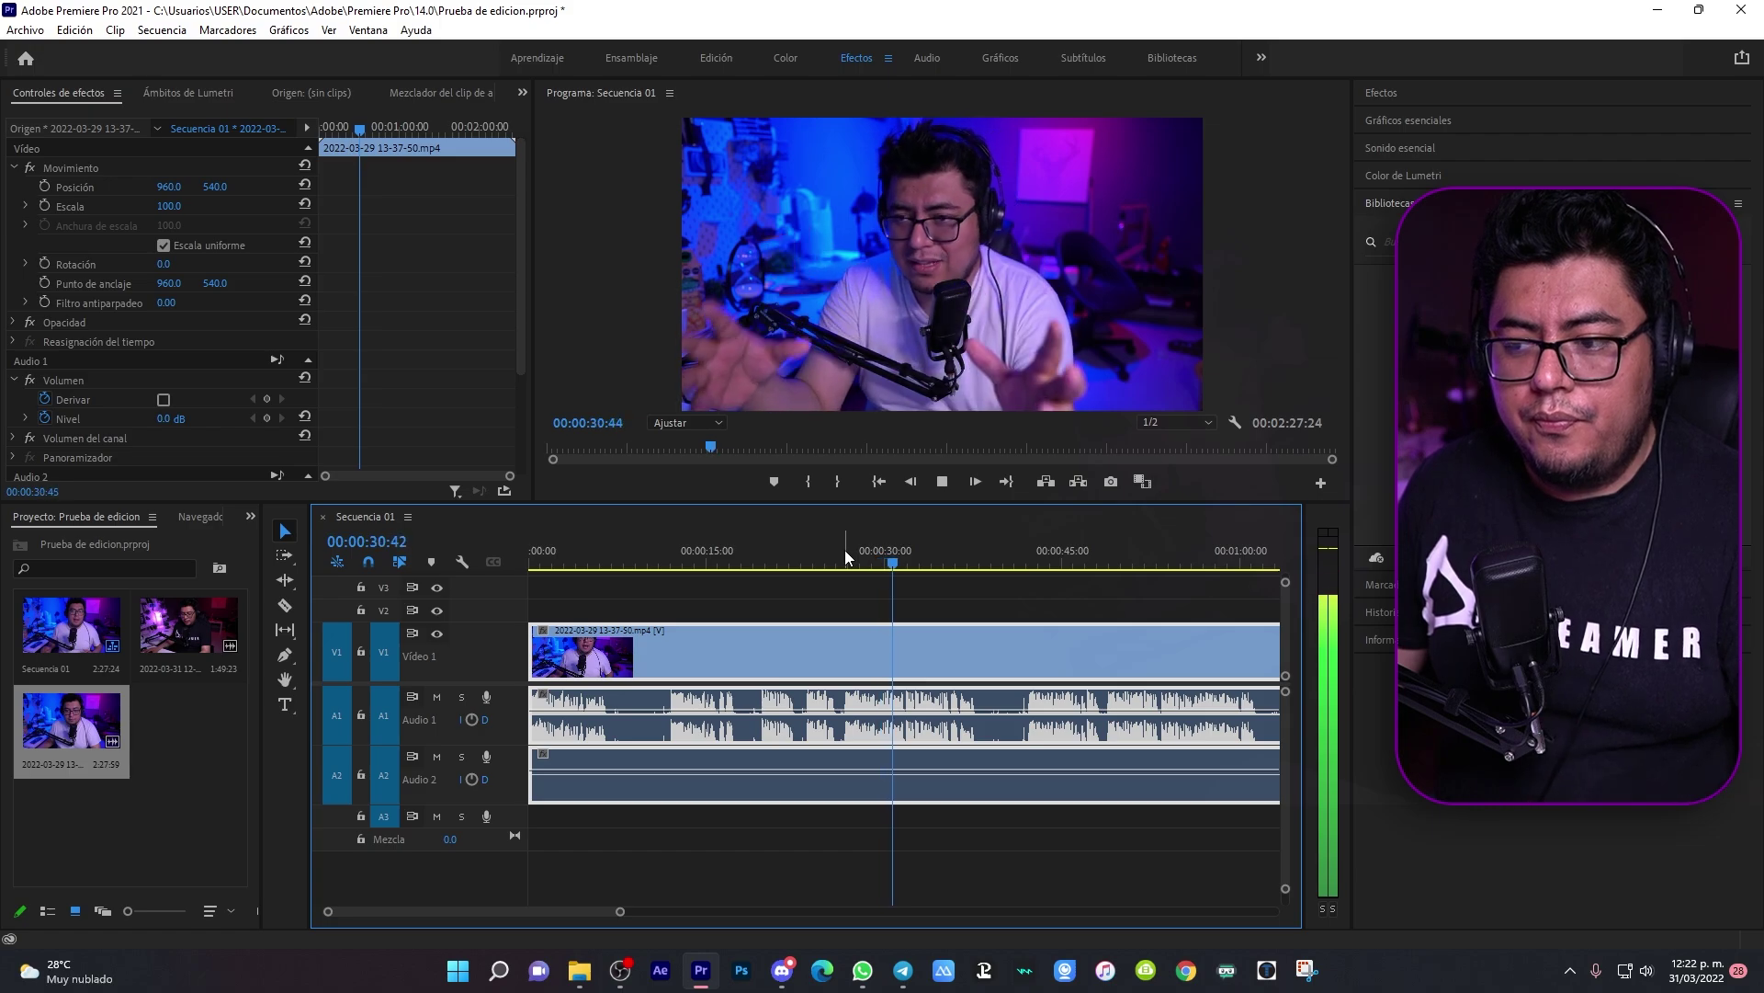
key("space")
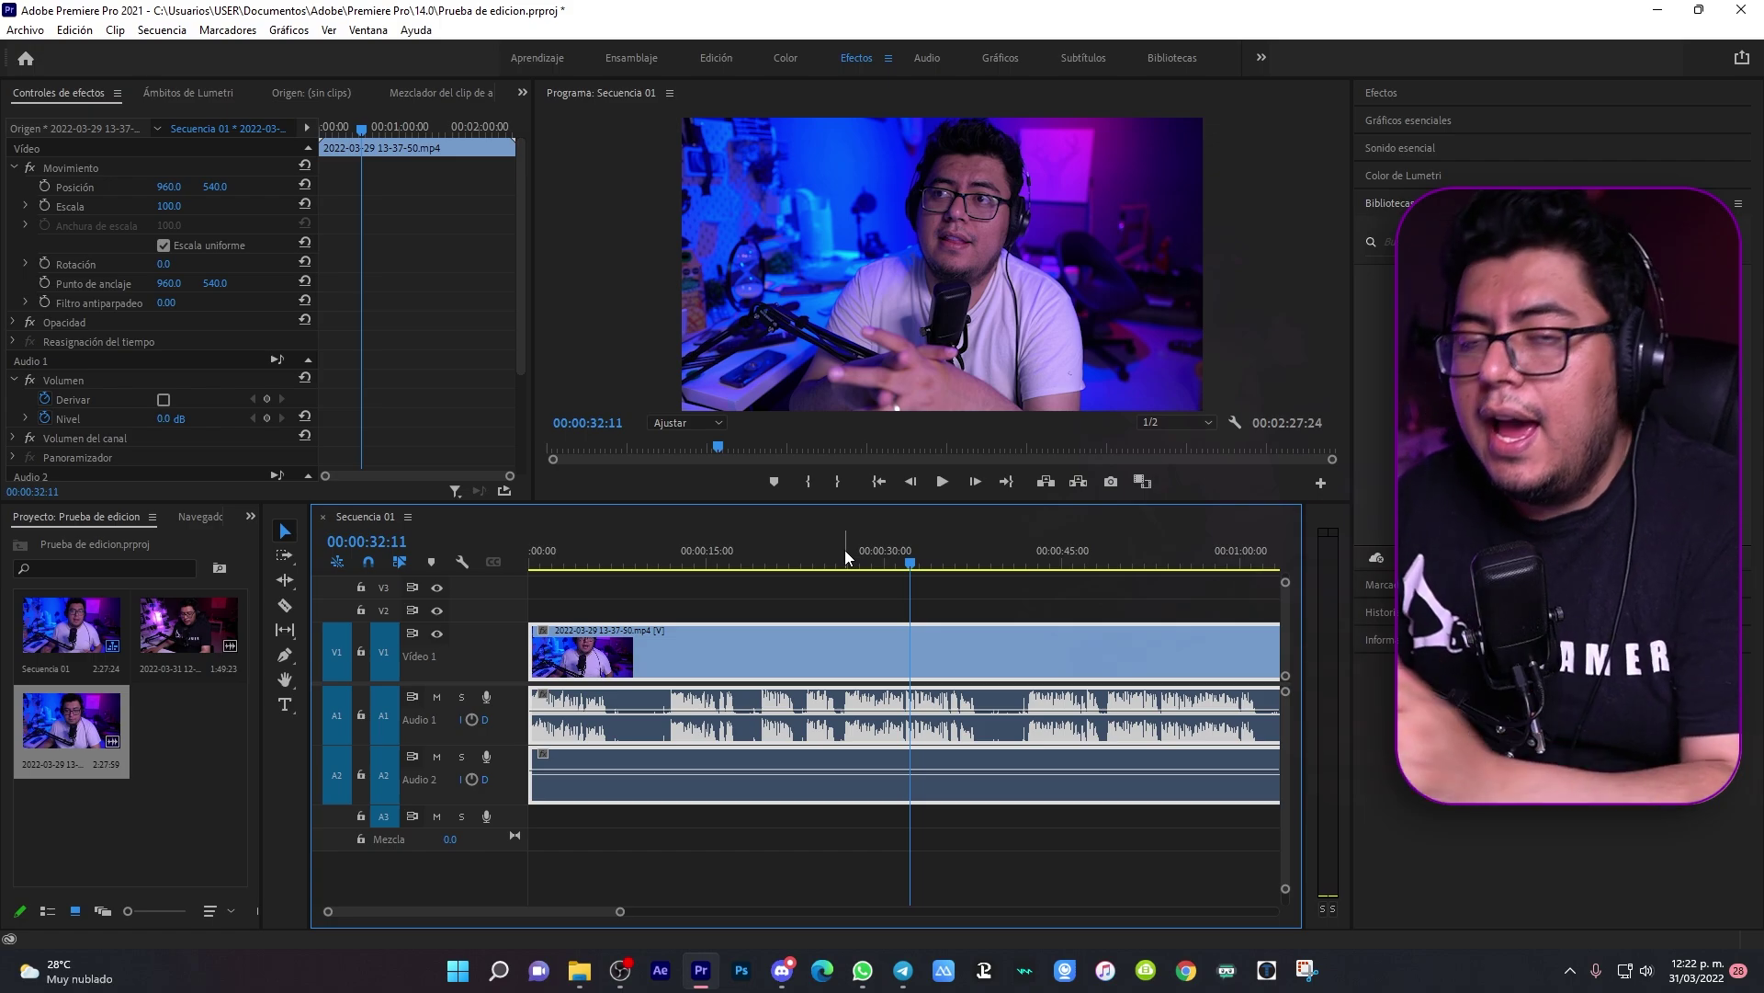
left_click(856, 552)
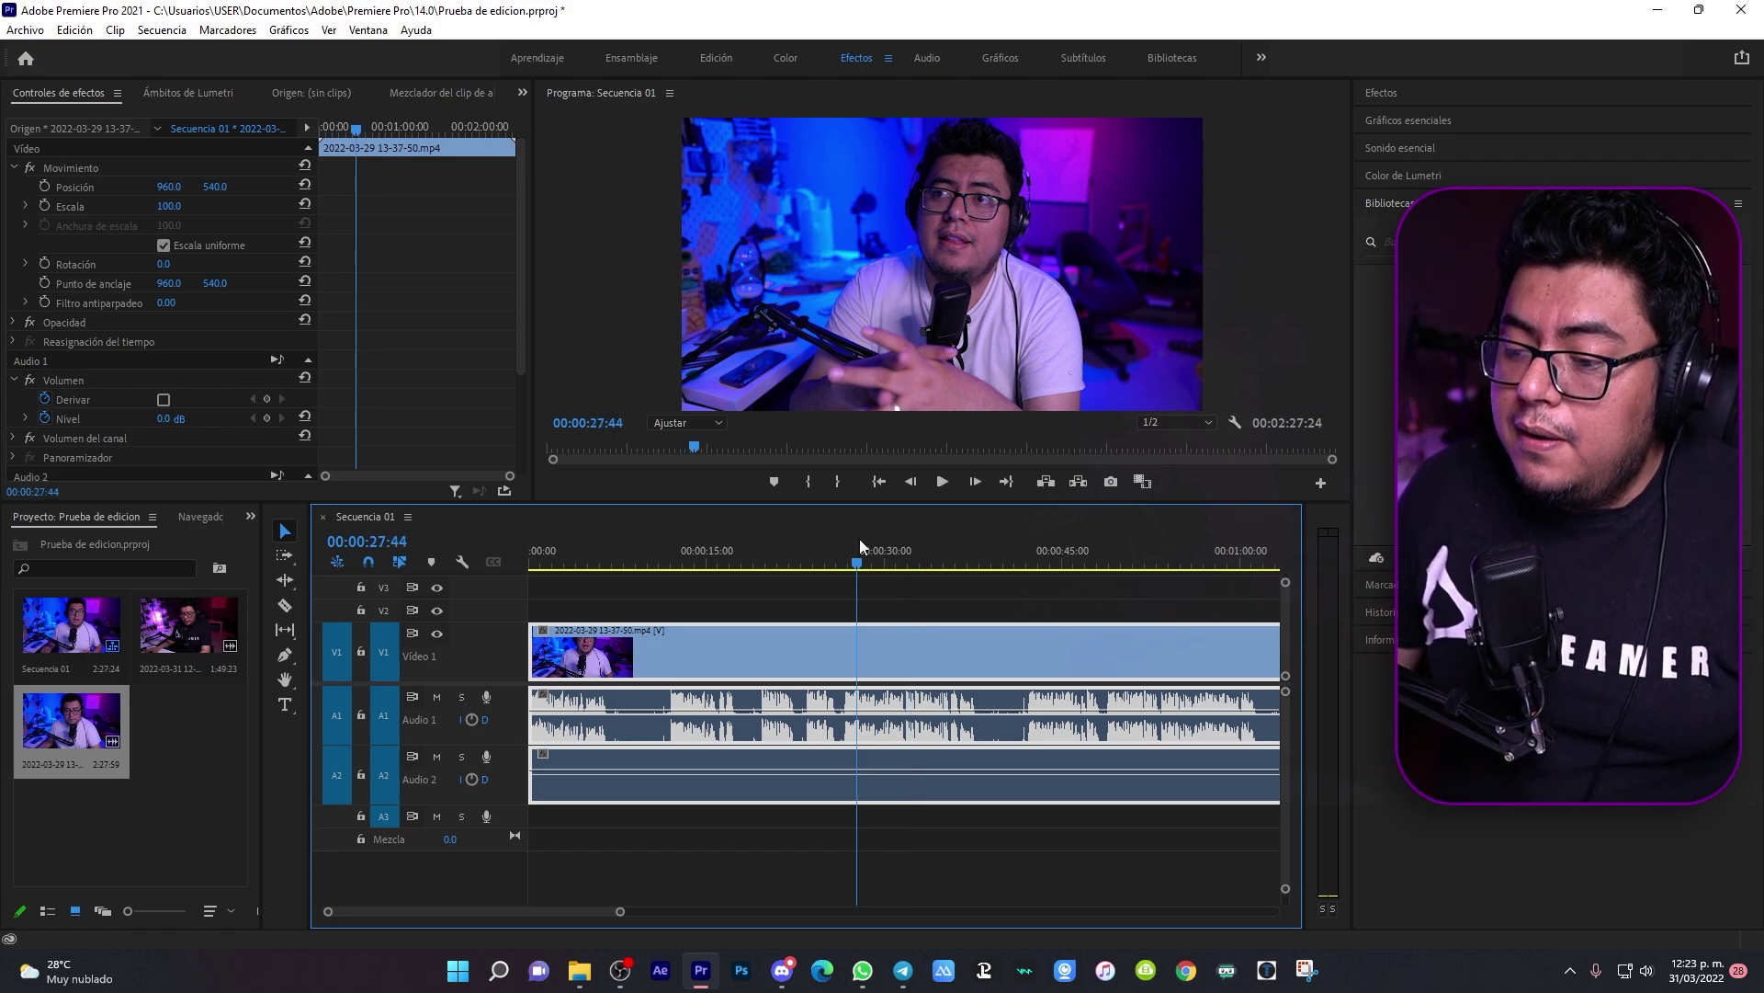
scroll(862, 637, "up", 1)
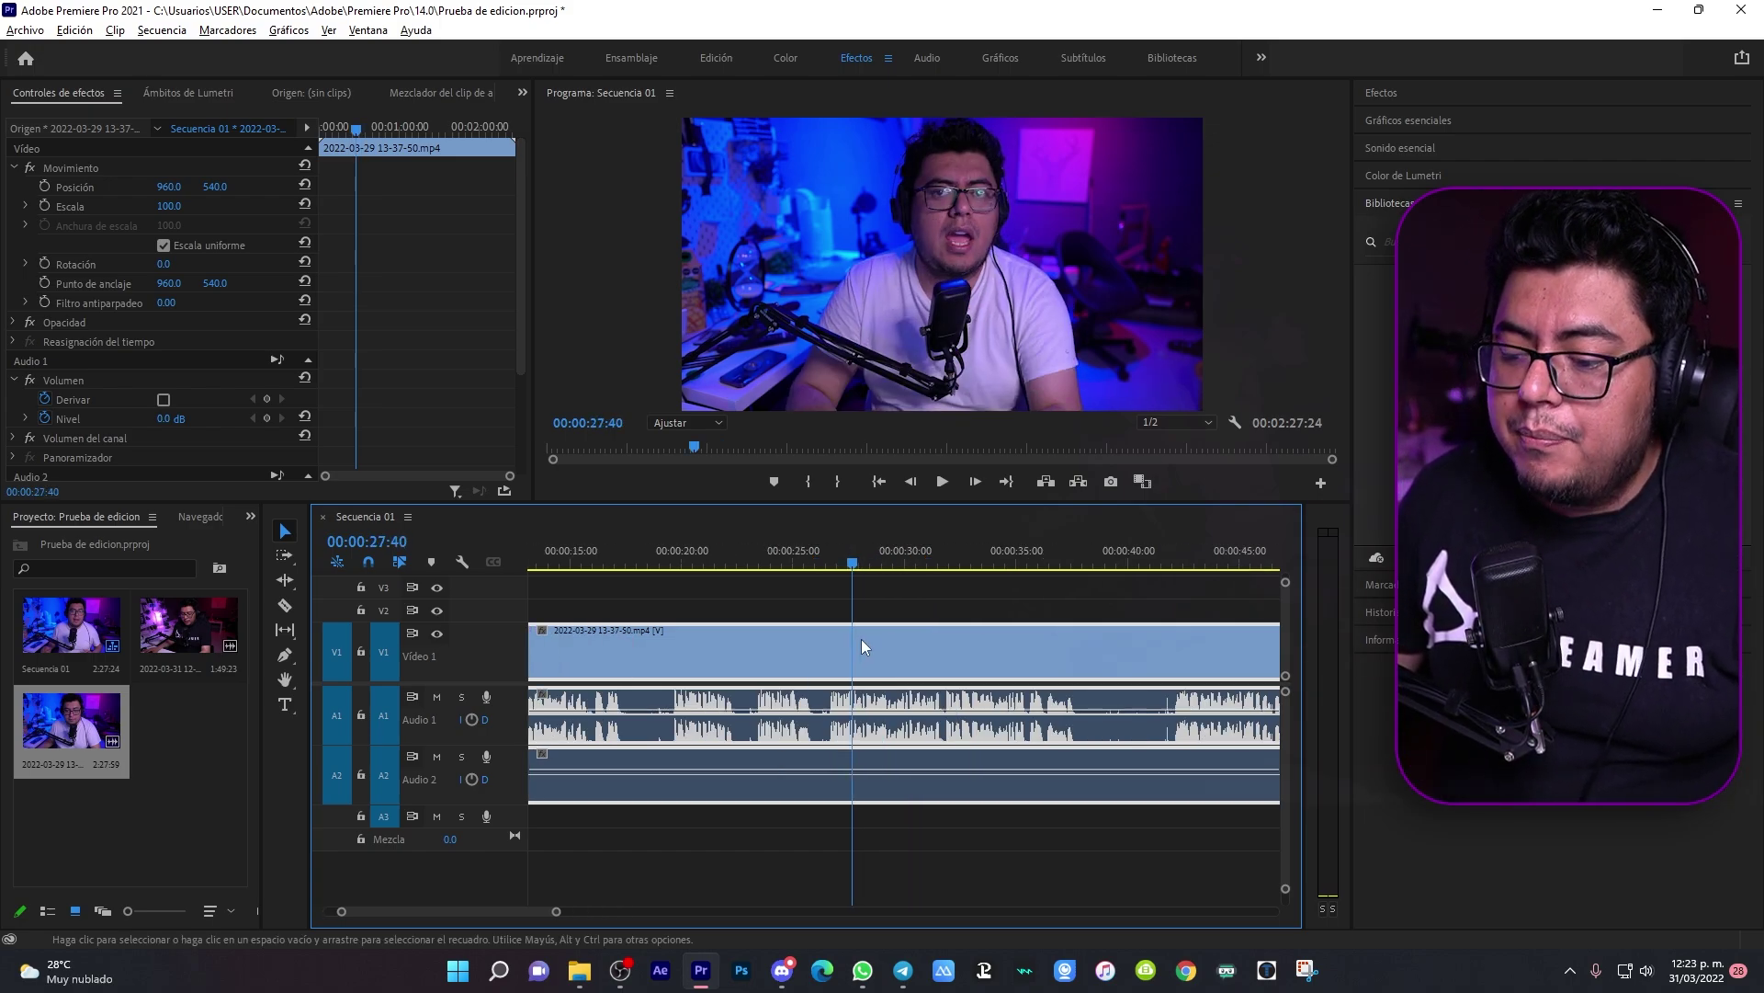
scroll(862, 638, "up", 1)
scroll(806, 664, "up", 2)
Step: Razor-cut the clip before and after 27:40 and select the isolated middle piece for transforming
key("c")
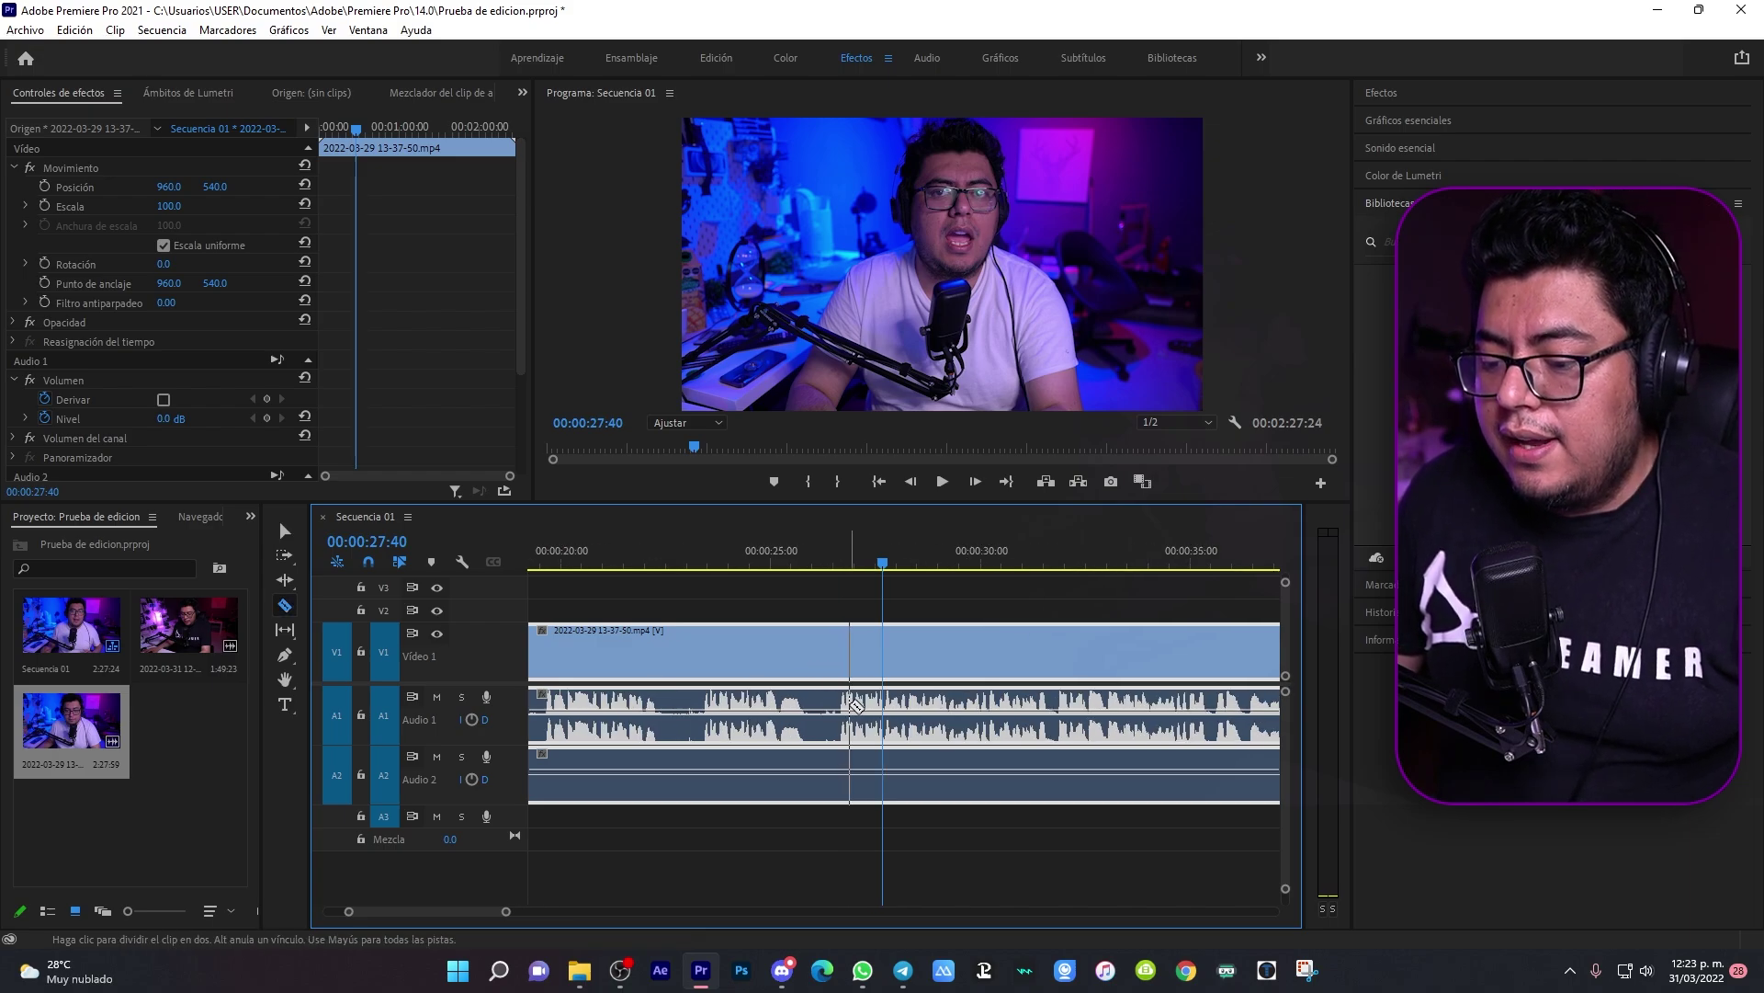
left_click(839, 706)
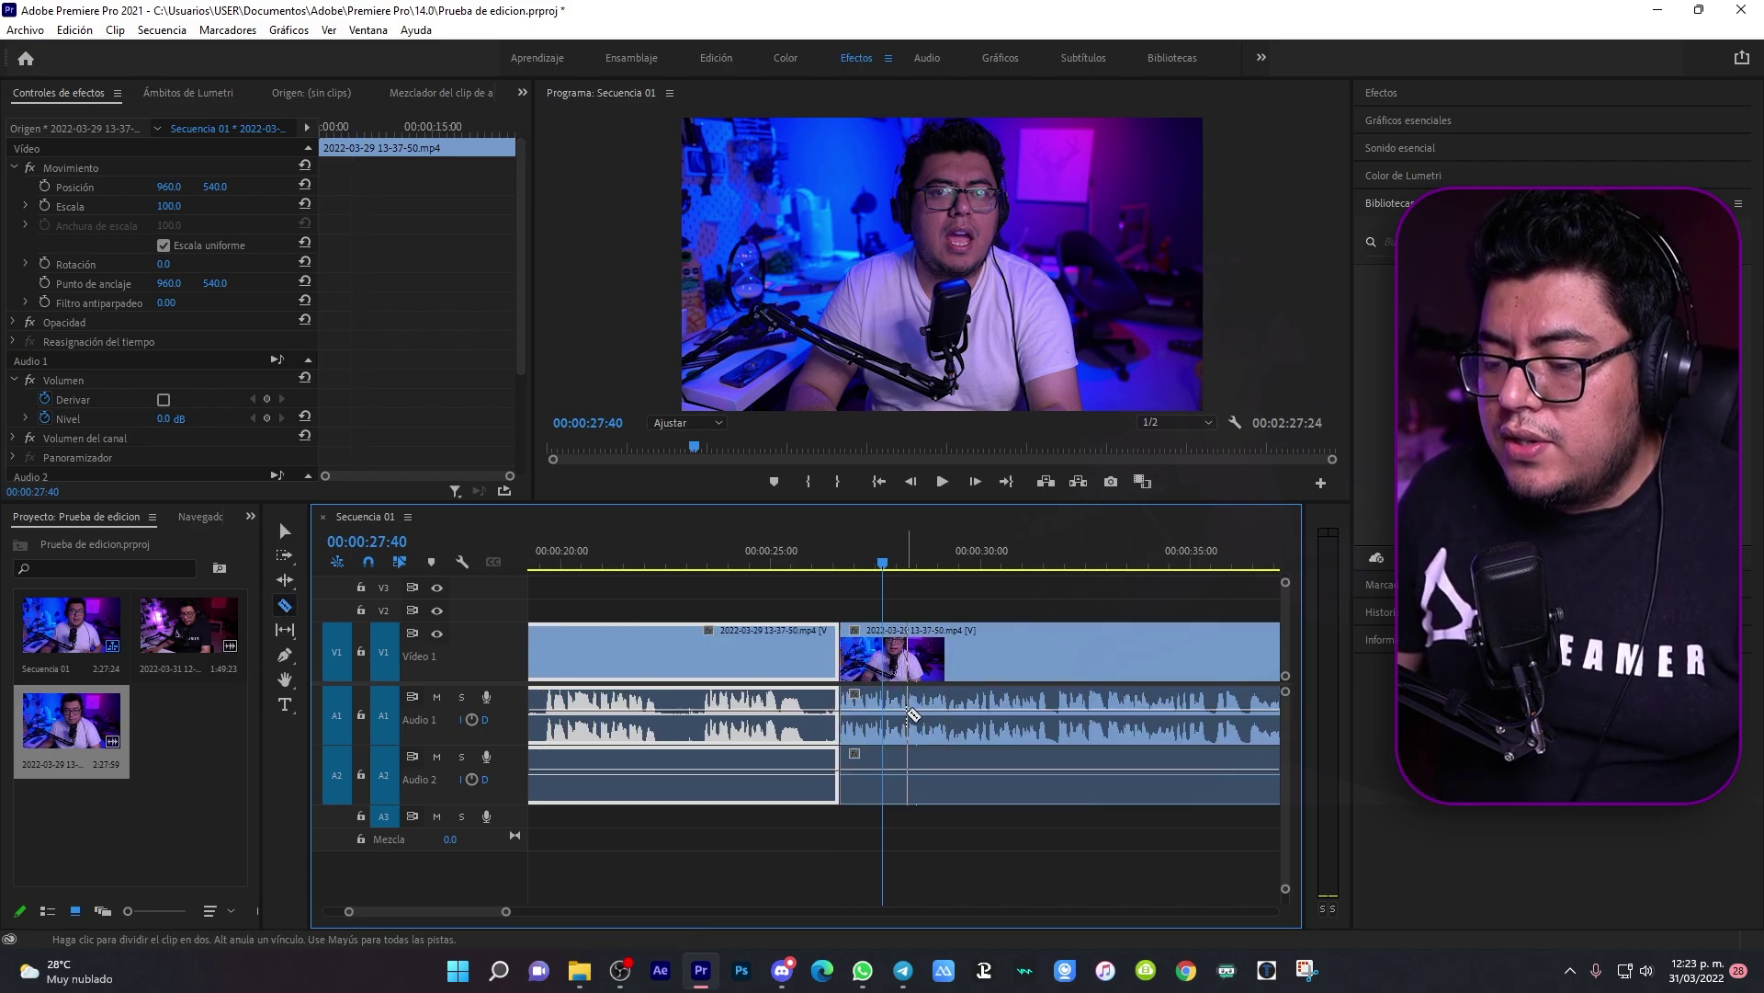
left_click(907, 714)
key("v")
left_click(887, 662)
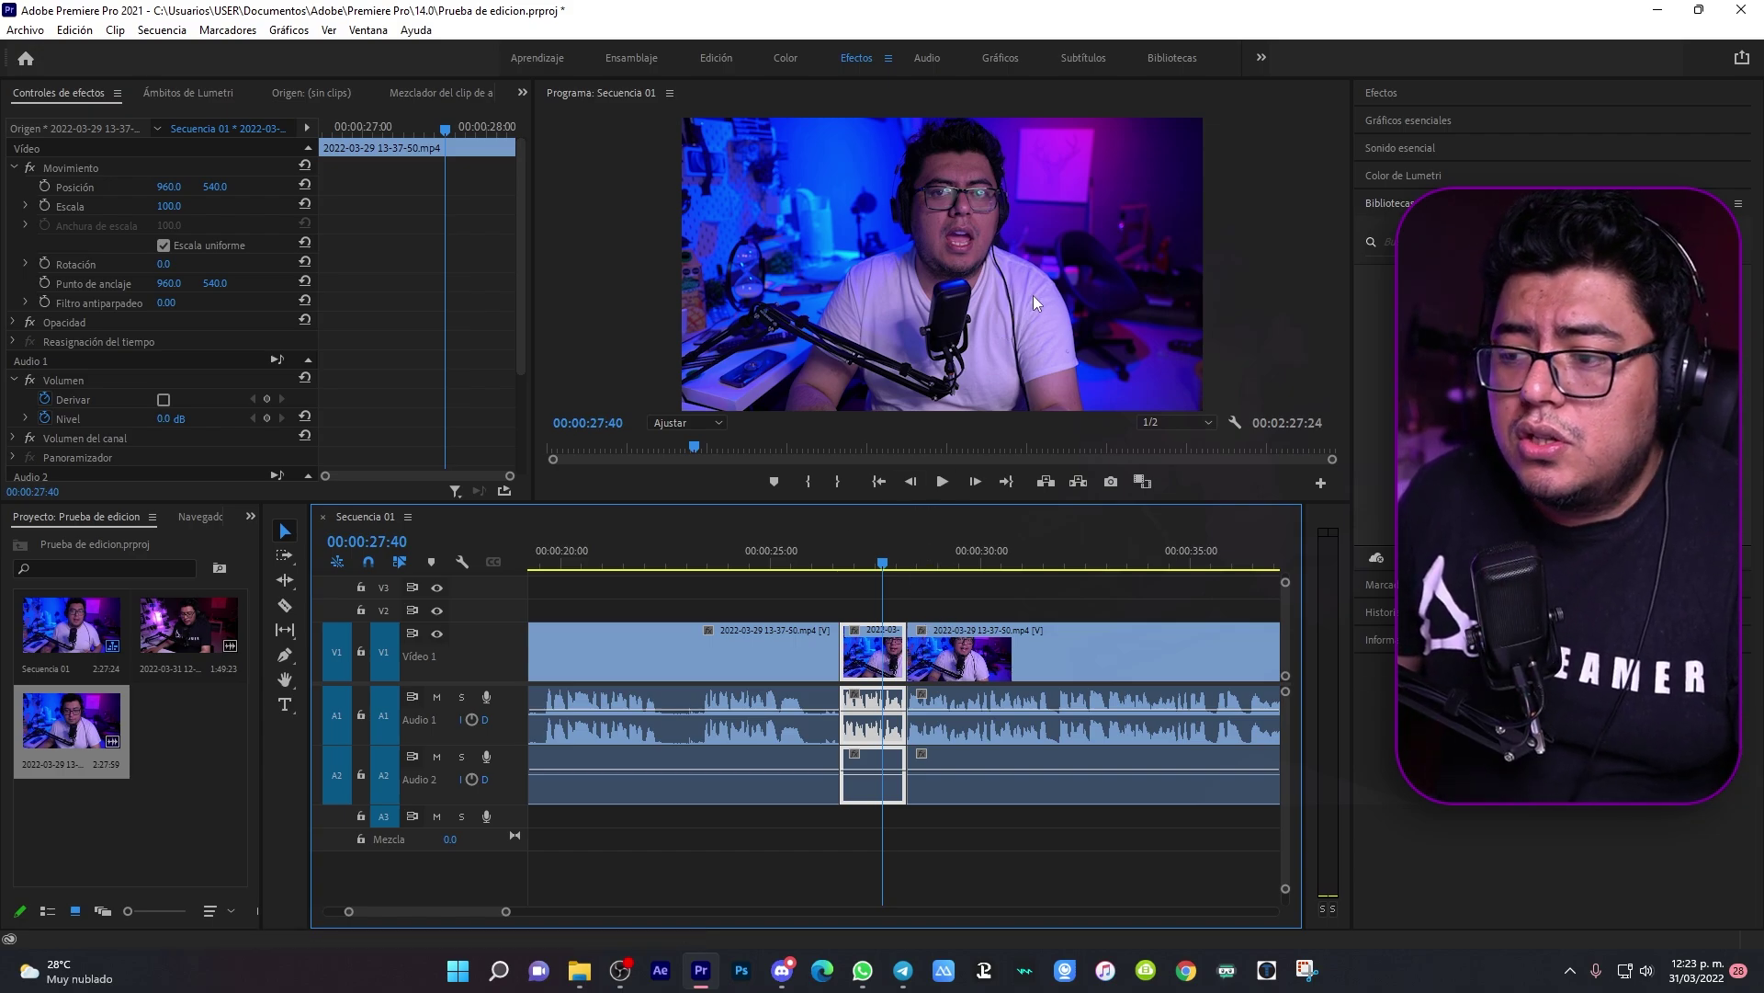
left_click(961, 200)
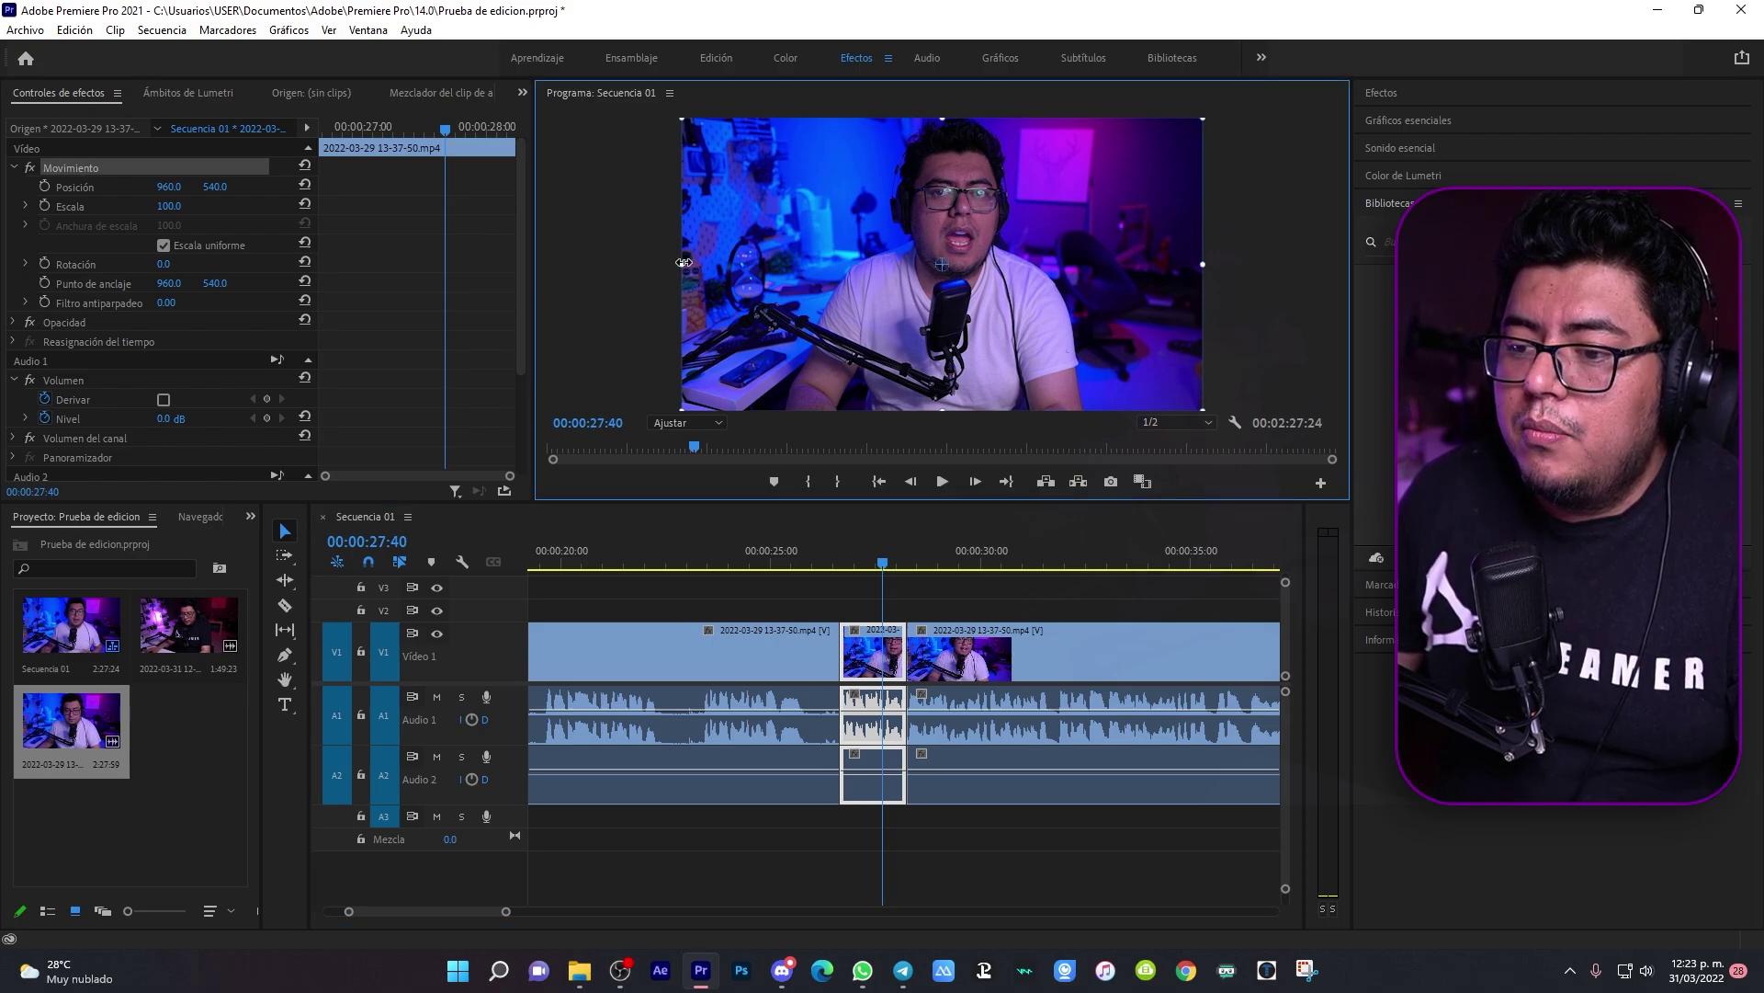
Step: Punch the middle clip in to Scale 120.8 with Position Y 652.4 and play it back
mouse_move(684, 265)
left_mouse_down()
mouse_move(809, 259)
mouse_move(628, 264)
left_mouse_up()
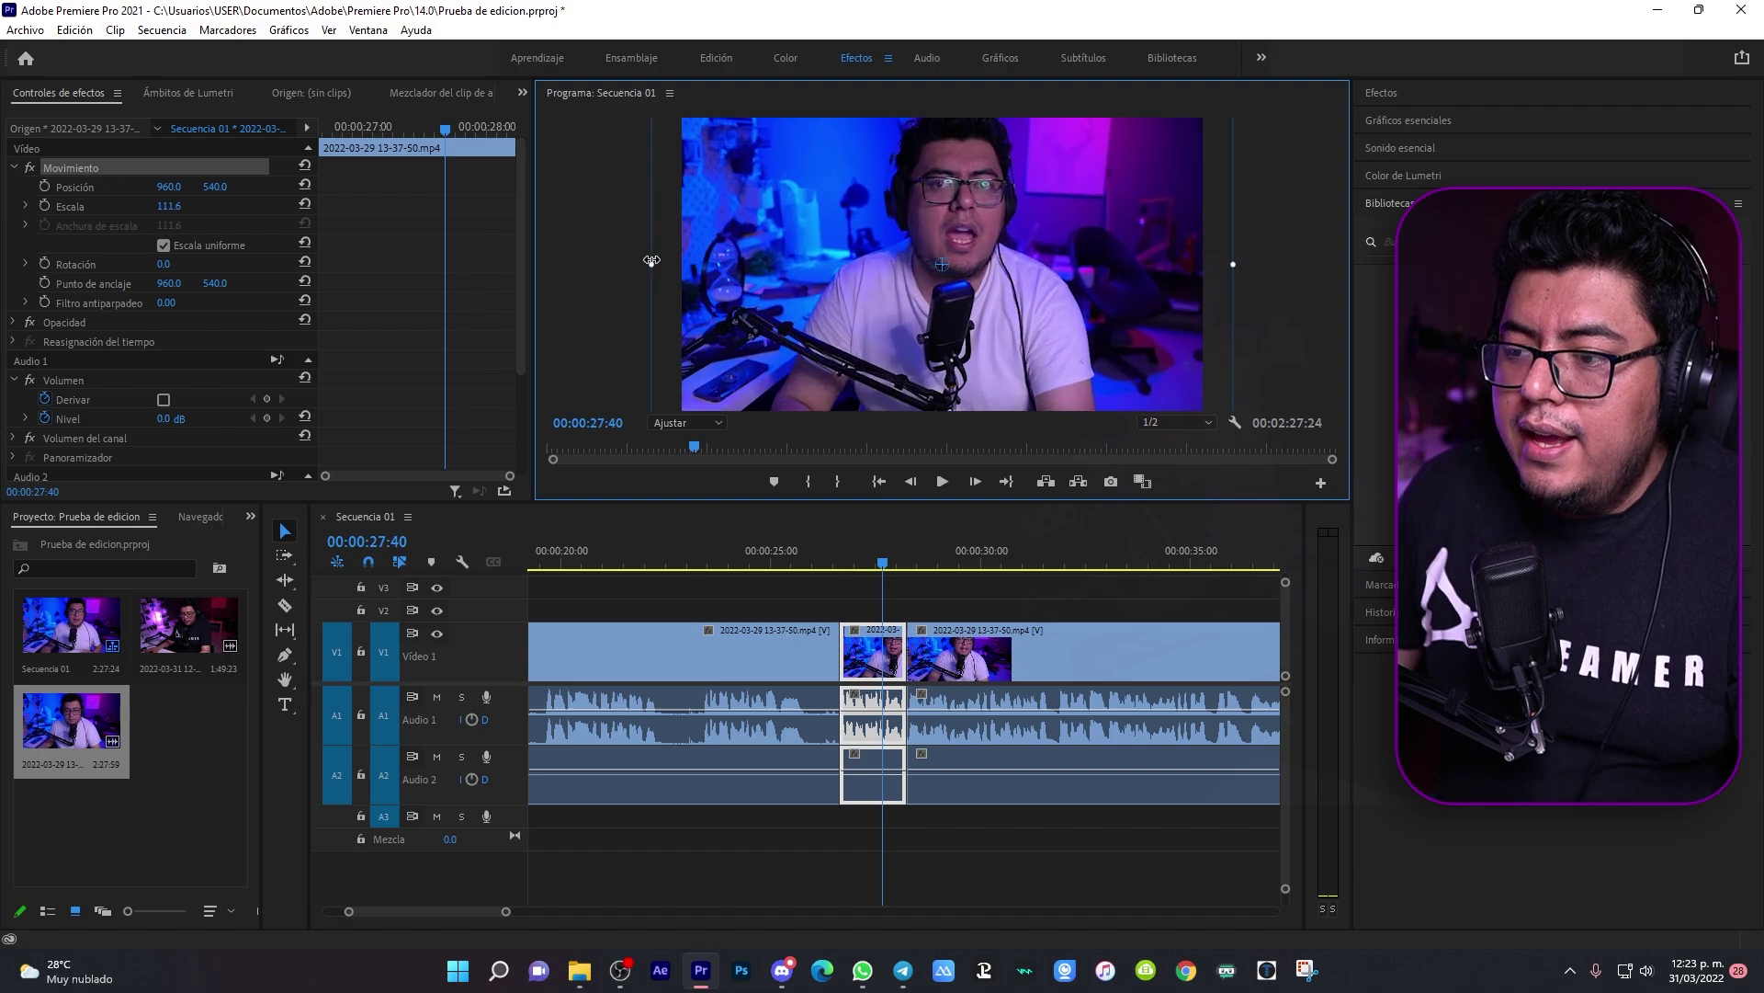
left_click_drag(1037, 194, 1037, 225)
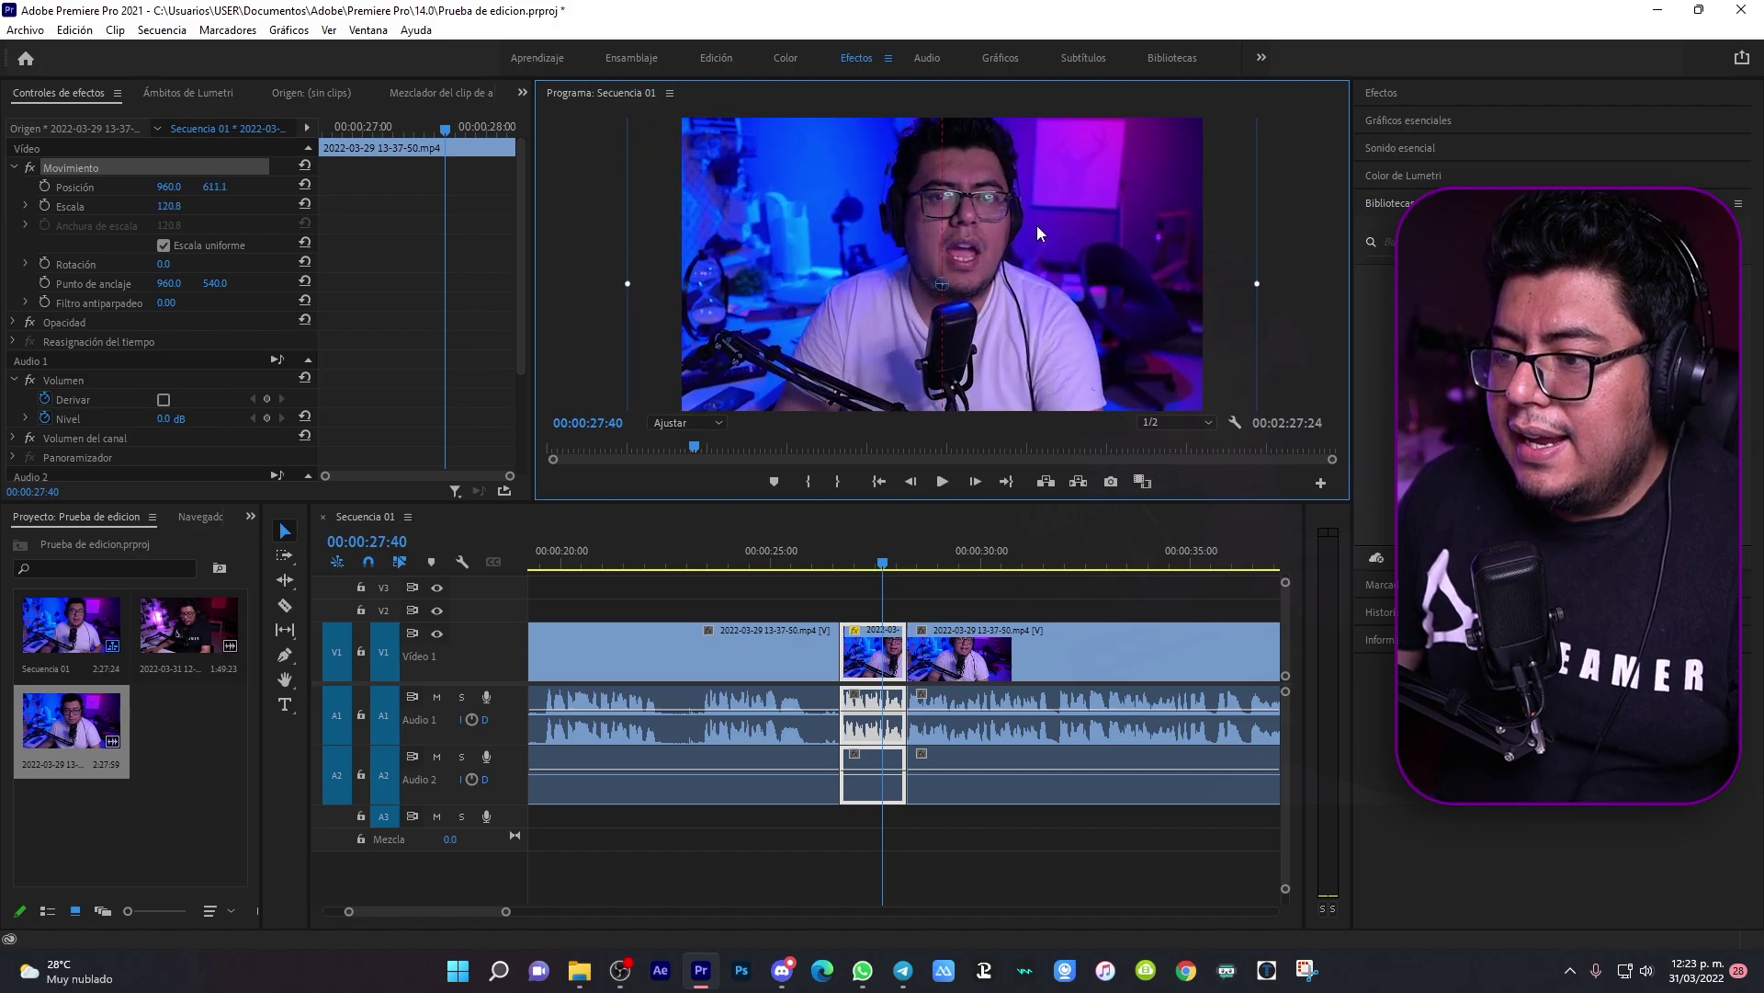
left_click(817, 563)
key("space")
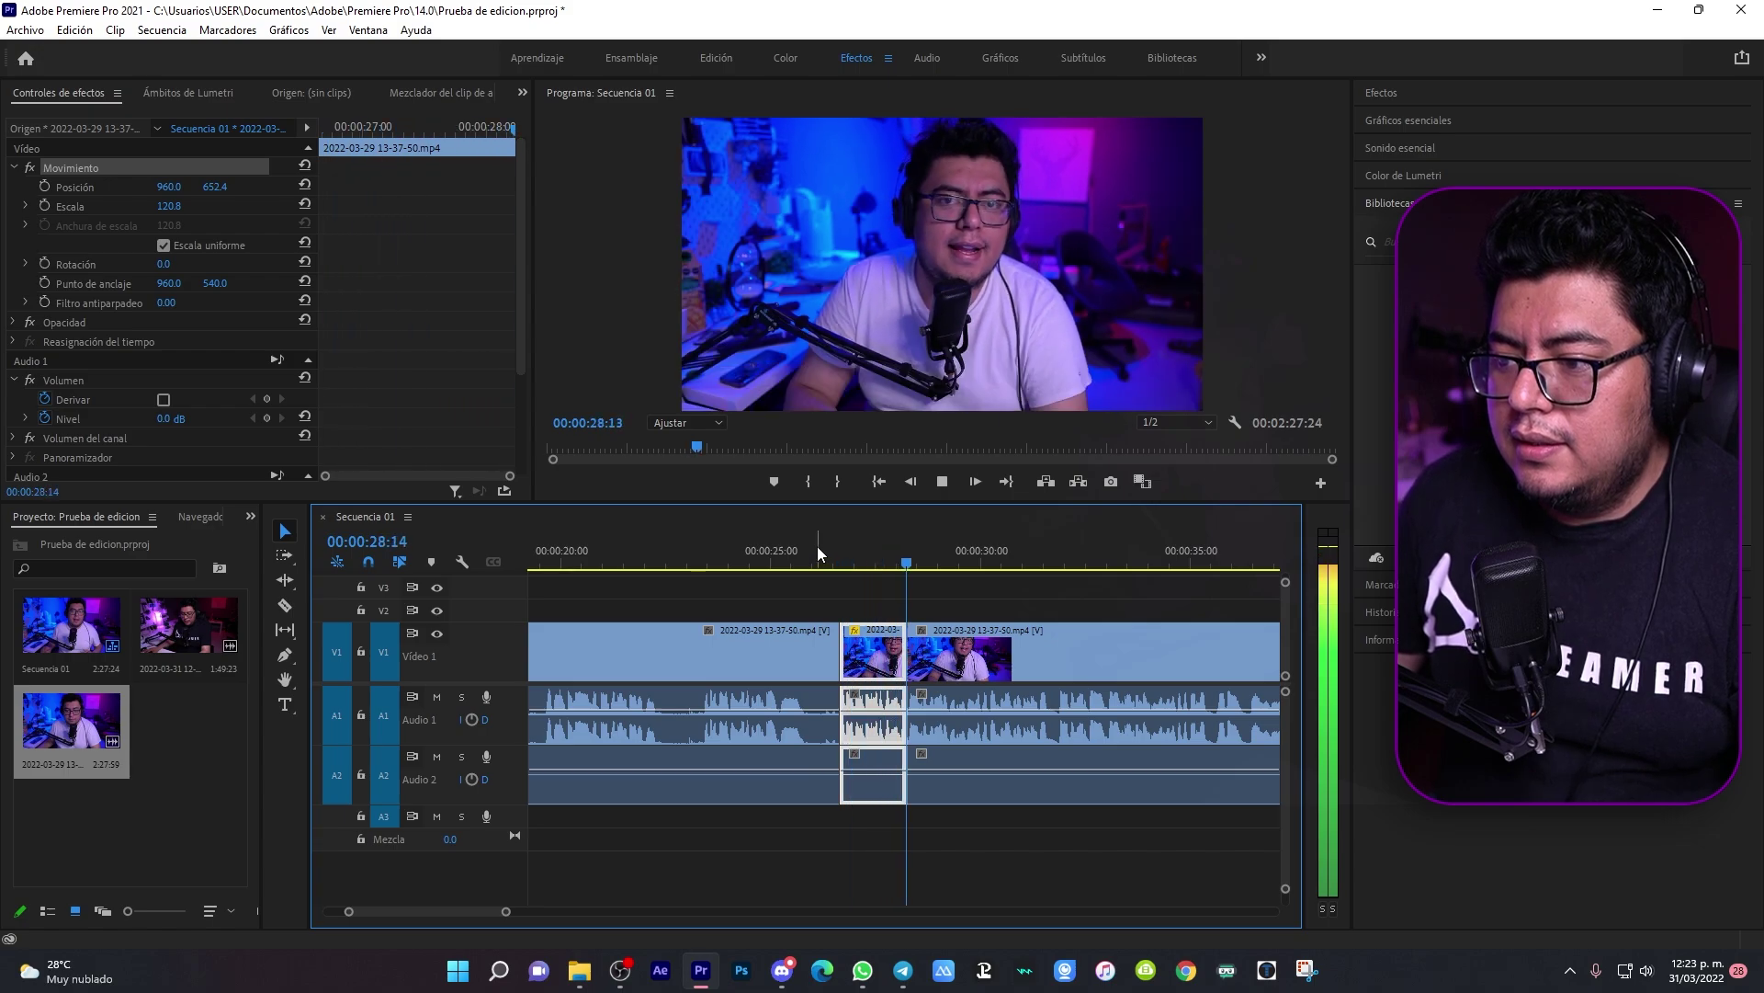
key("space")
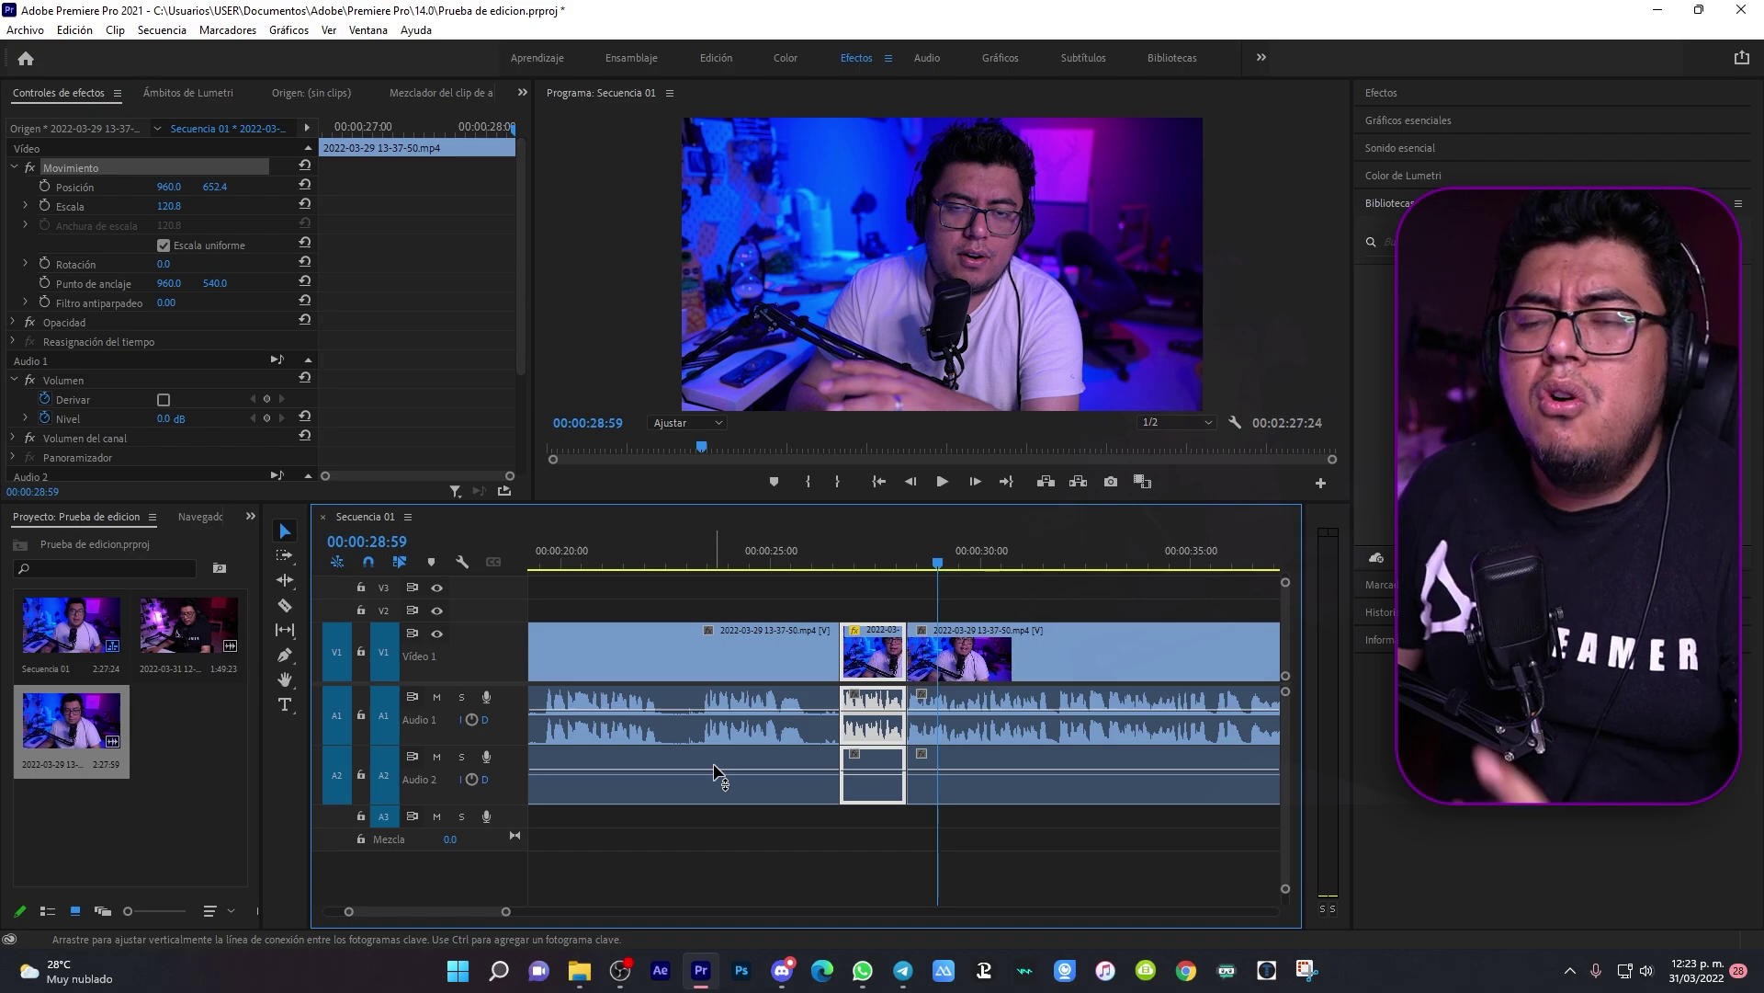
Step: Drag agitando espada.wav from Explorer onto A3 and align it with the cut near 00:00:26:47
left_click(580, 982)
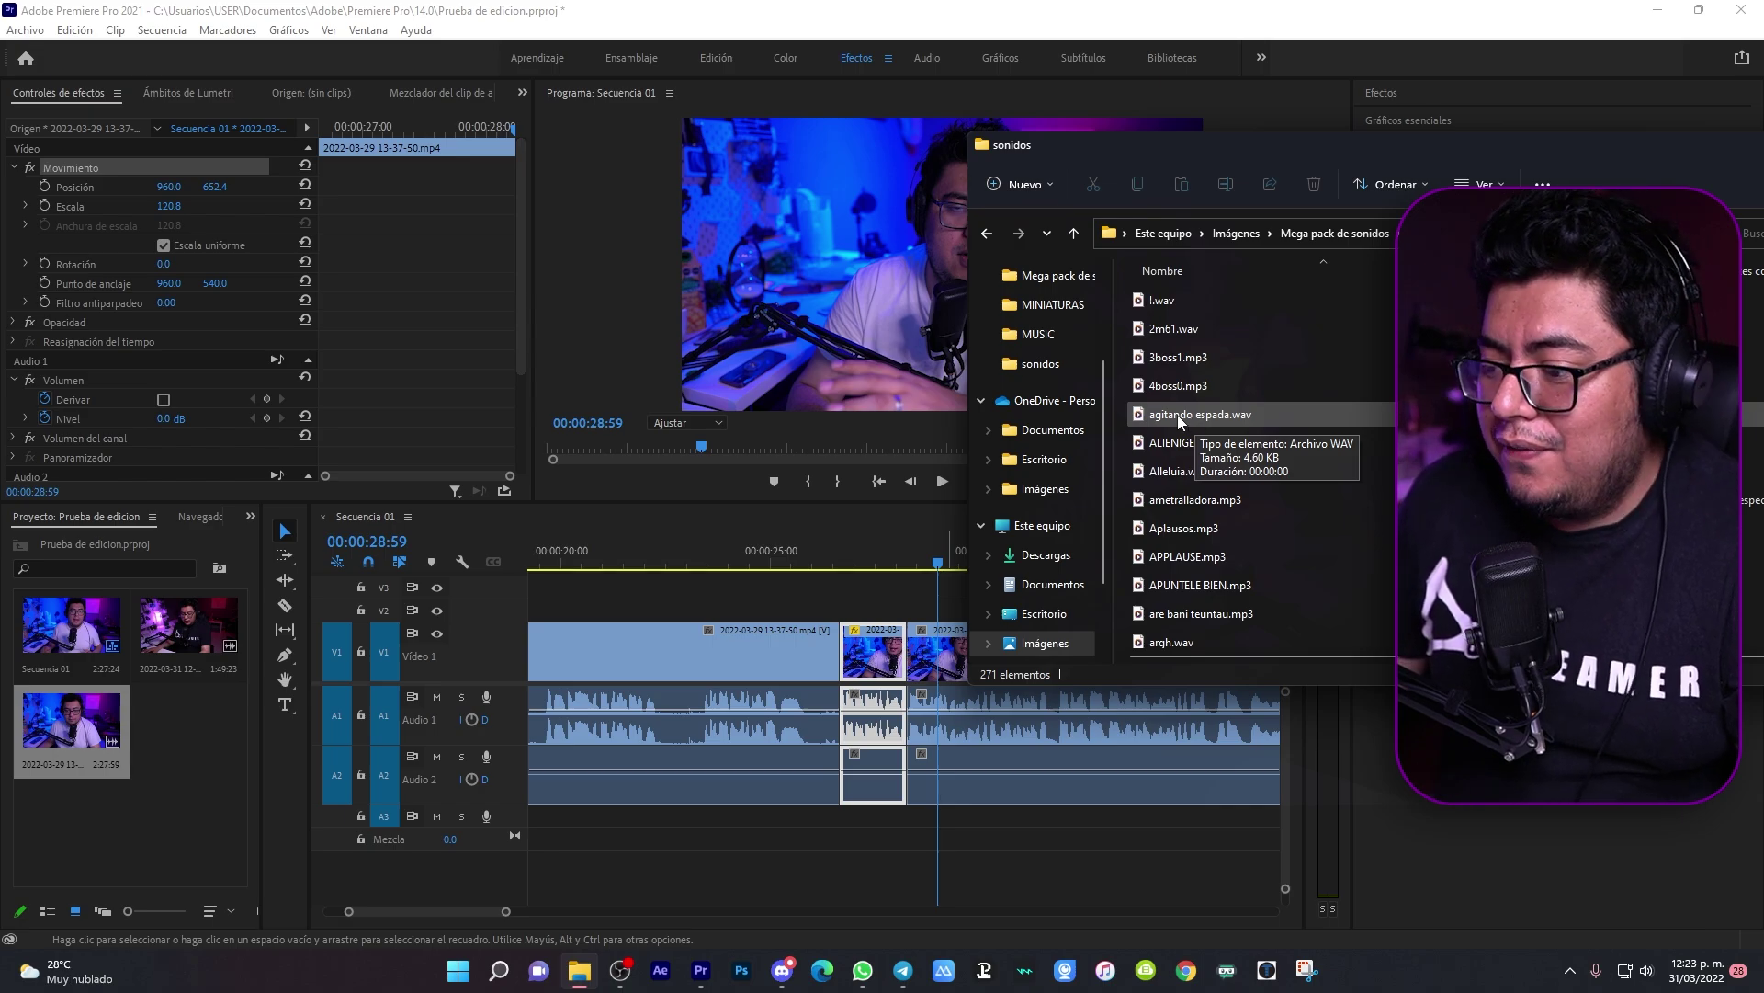
left_click_drag(1177, 415, 835, 818)
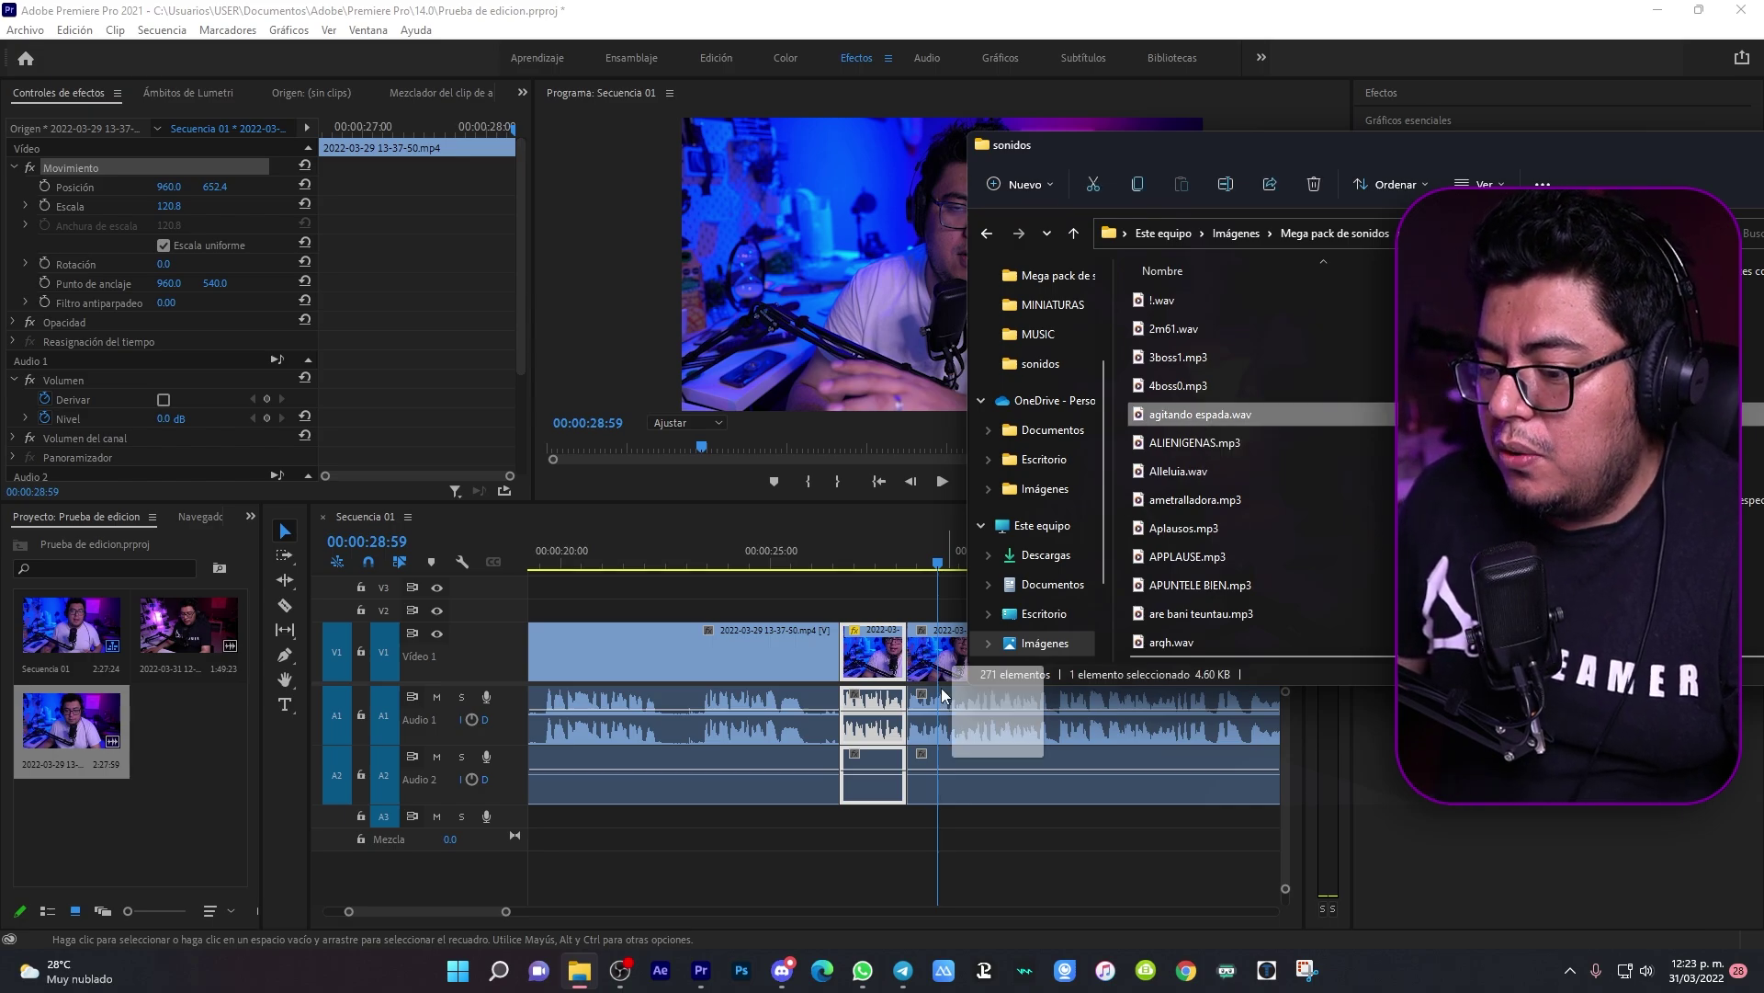
left_click(849, 548)
key("=")
key("=")
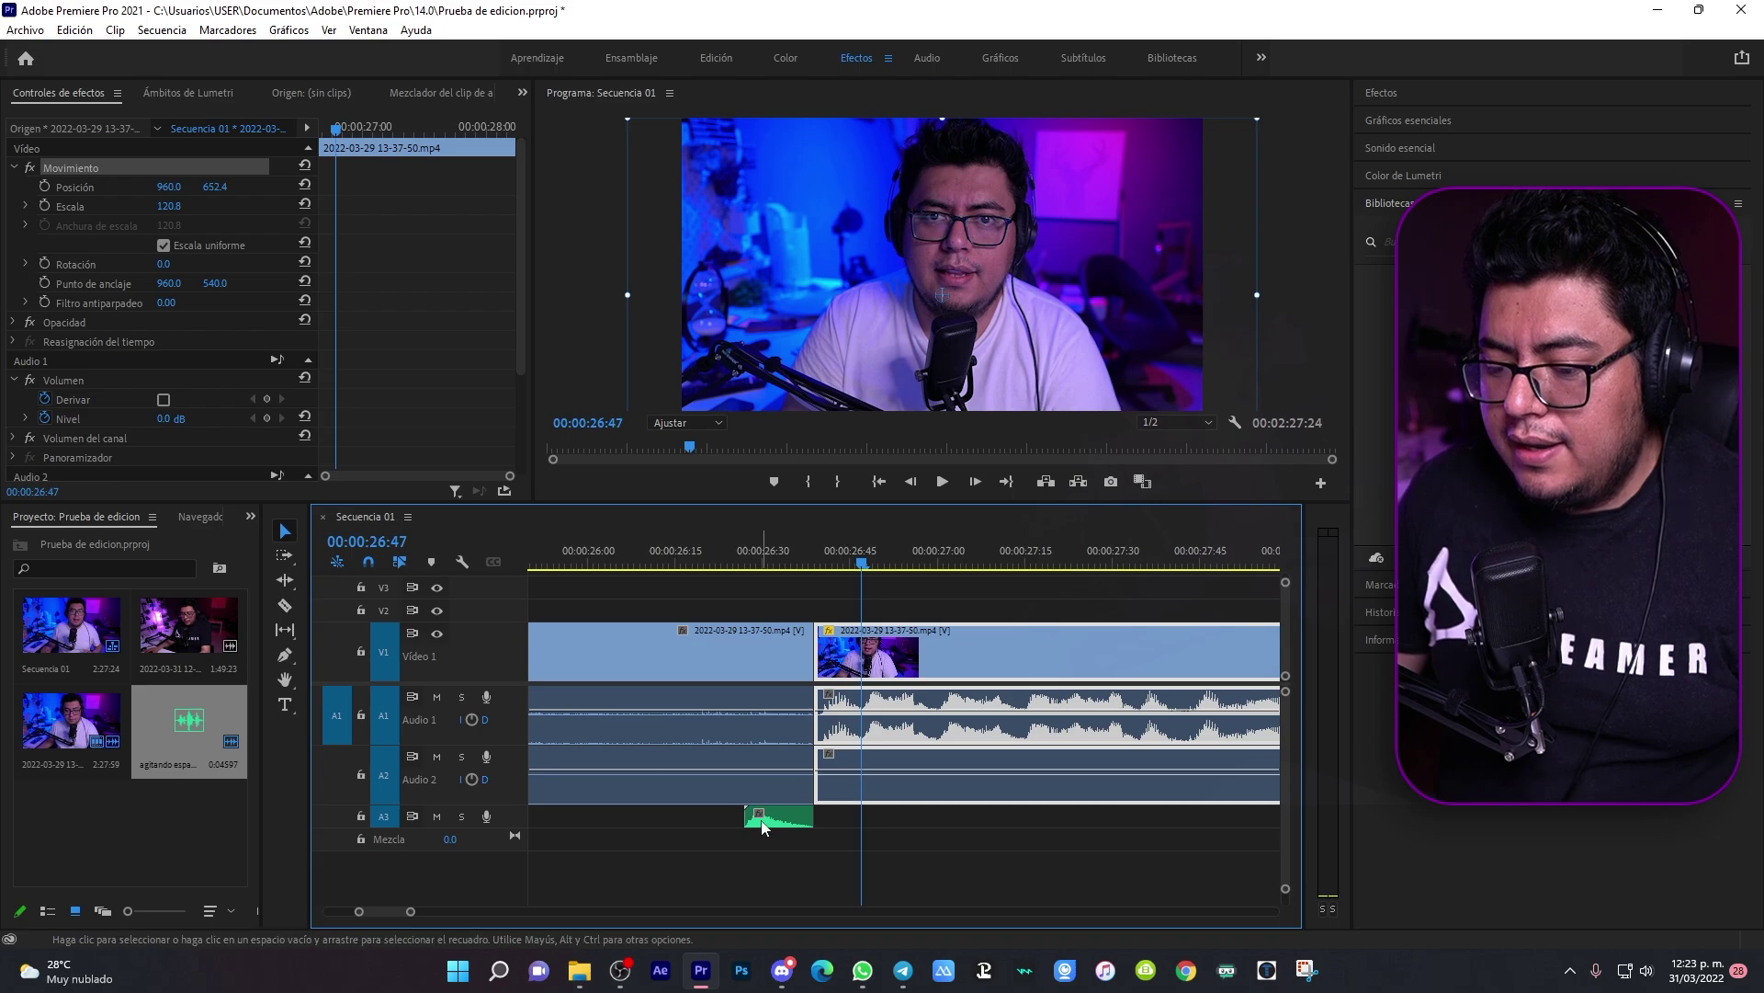
left_click_drag(762, 826, 826, 820)
Step: Review the cut with the sound, then place agitando espada on A3 near 28:00
left_click(796, 546)
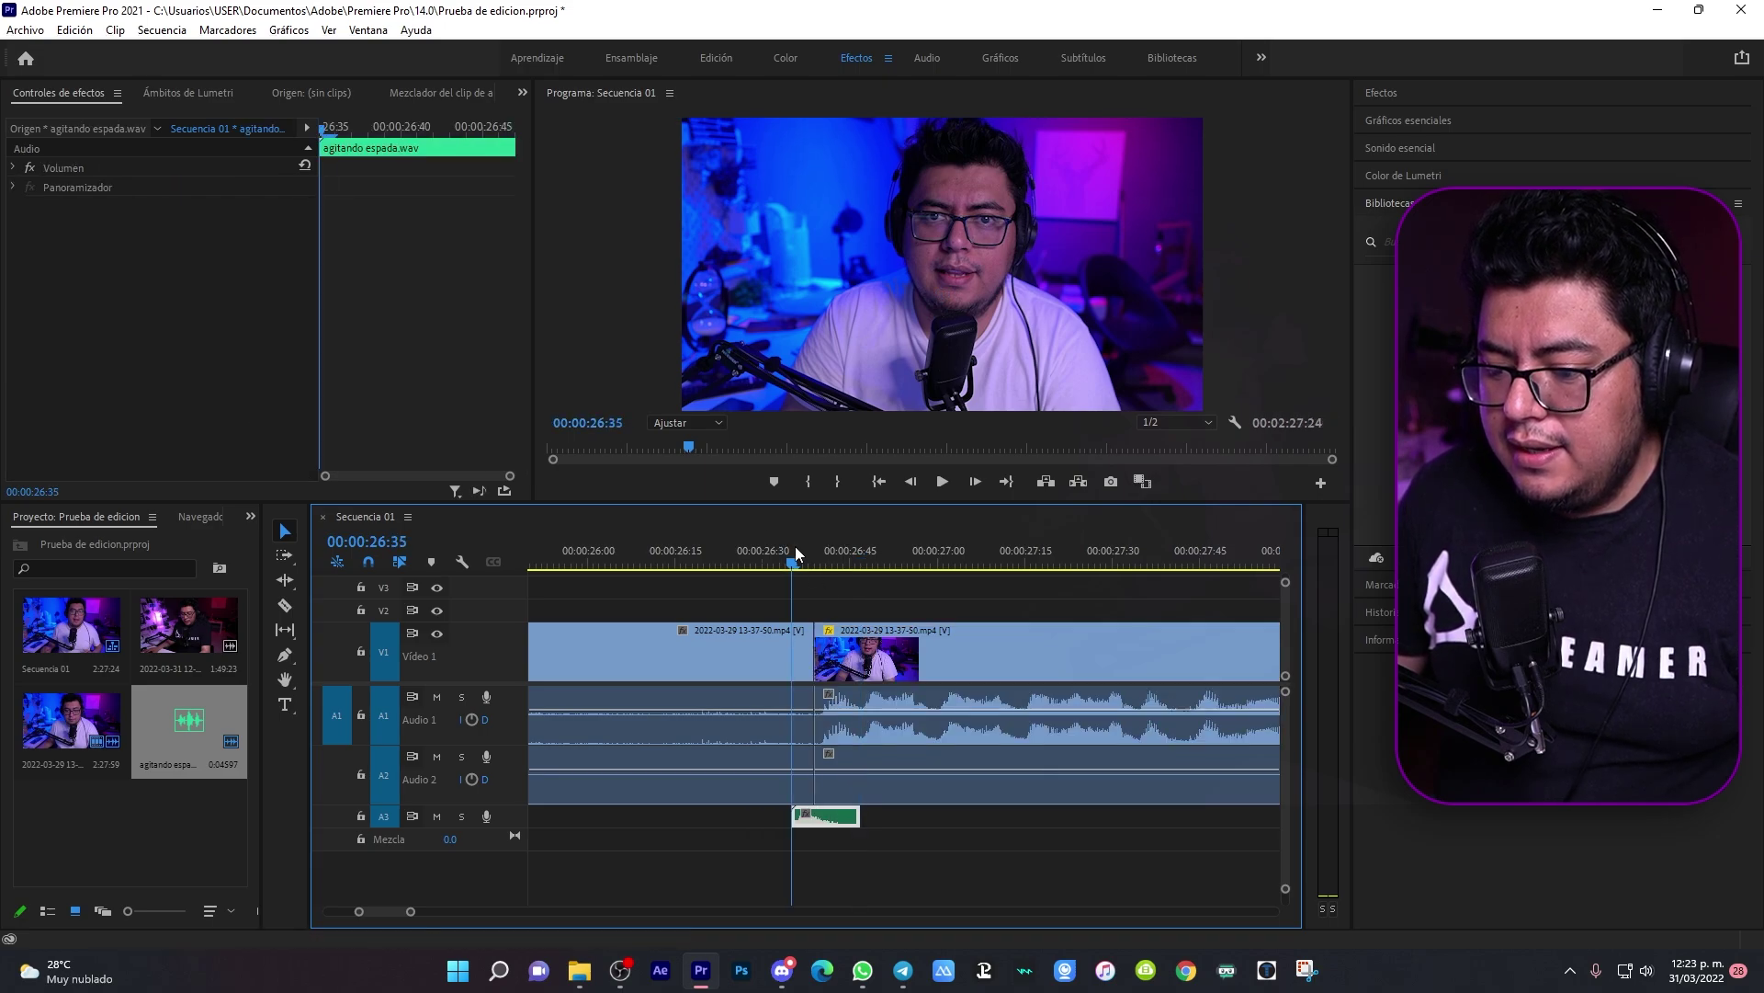
key("space")
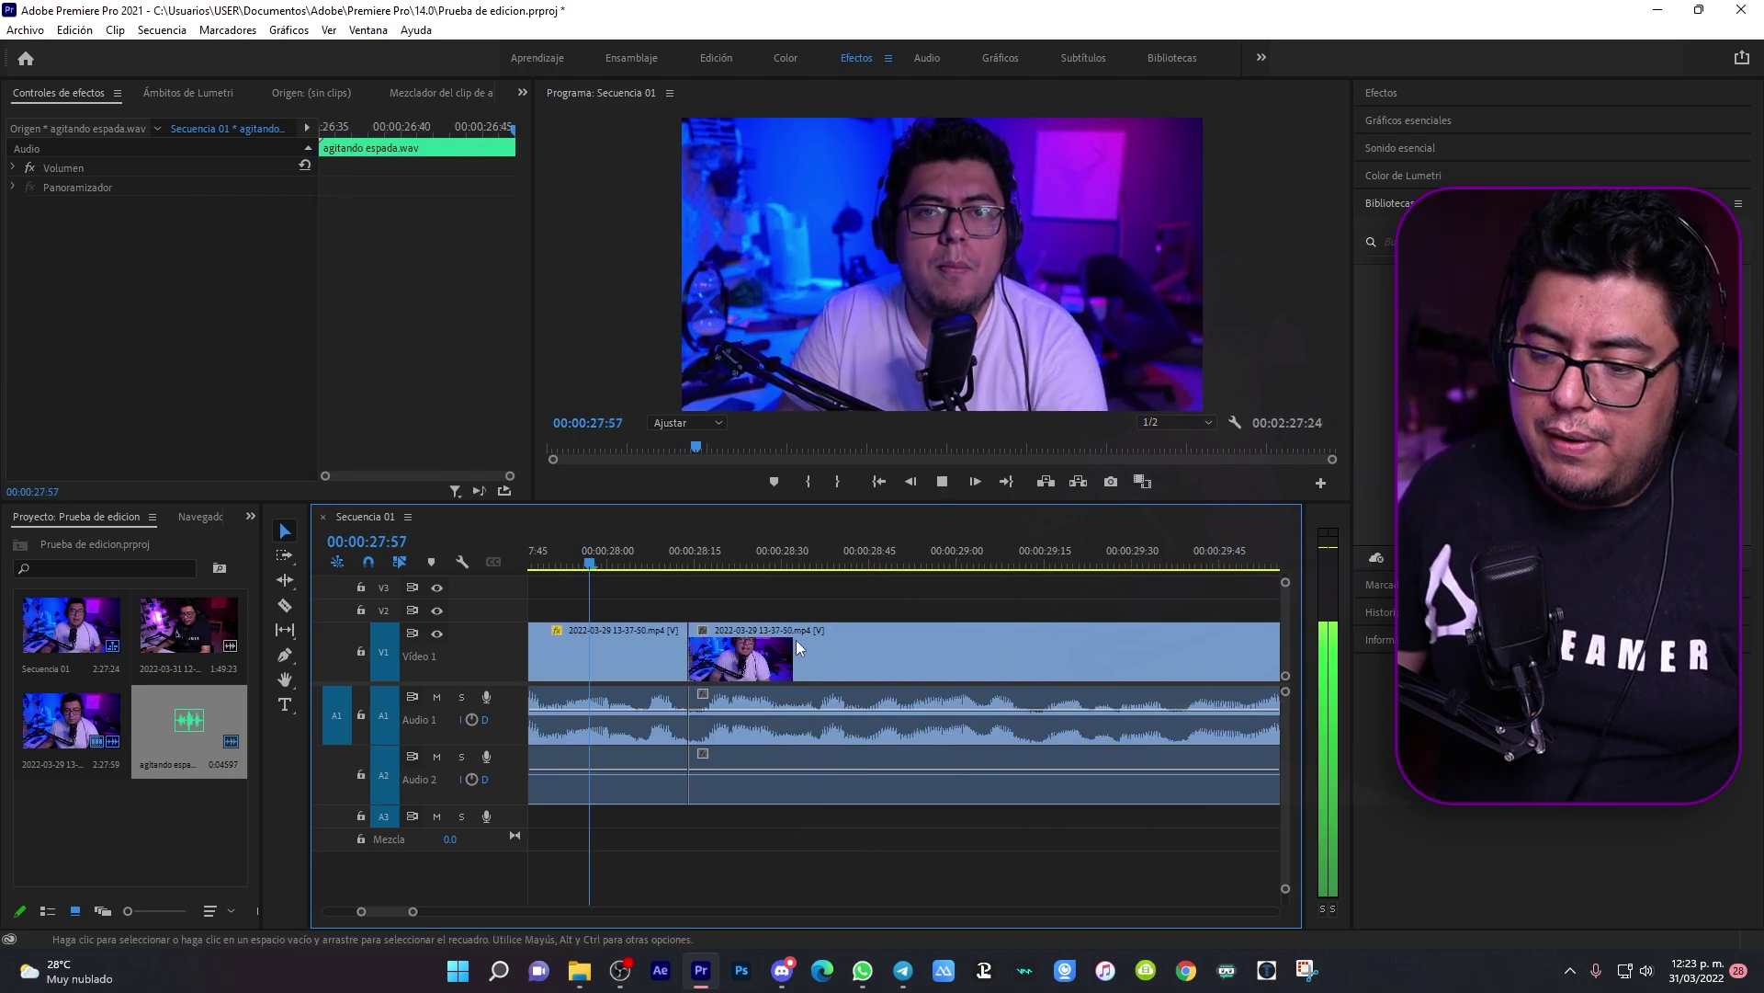
key("space")
key("minus")
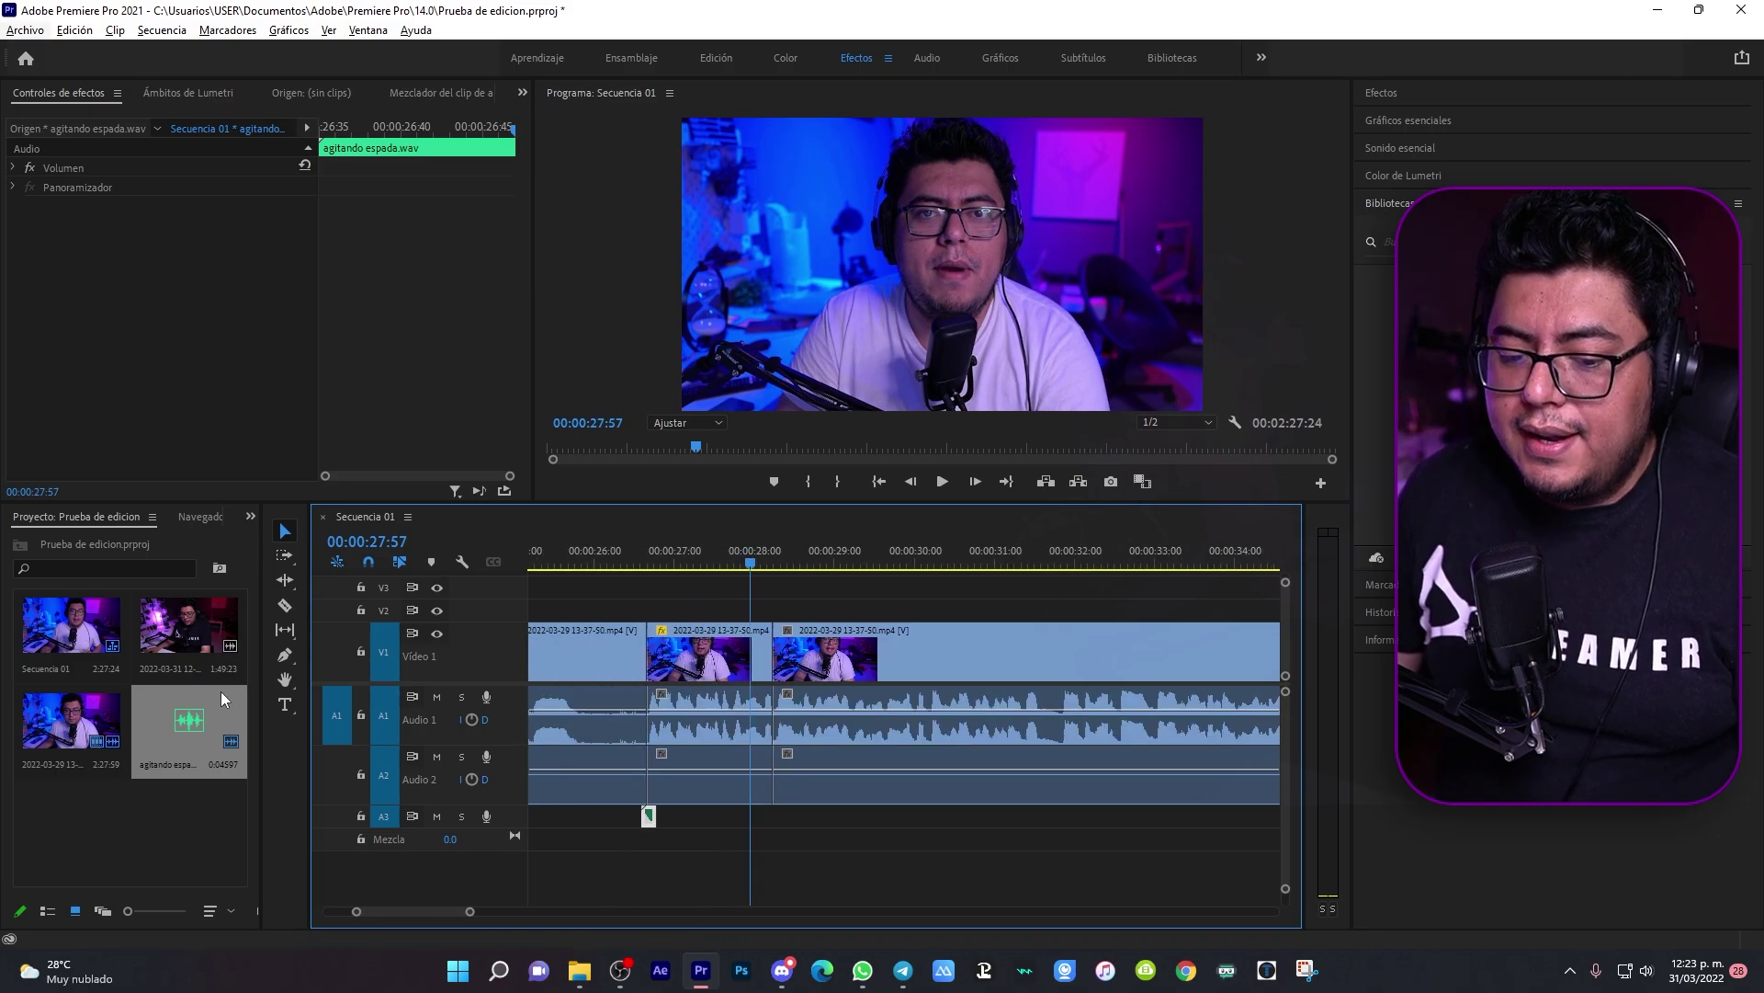
left_click_drag(193, 726, 851, 785)
left_click_drag(763, 844, 779, 816)
Step: Play back from 25 seconds and cut the talking clip at the playhead at 31:37
key("minus")
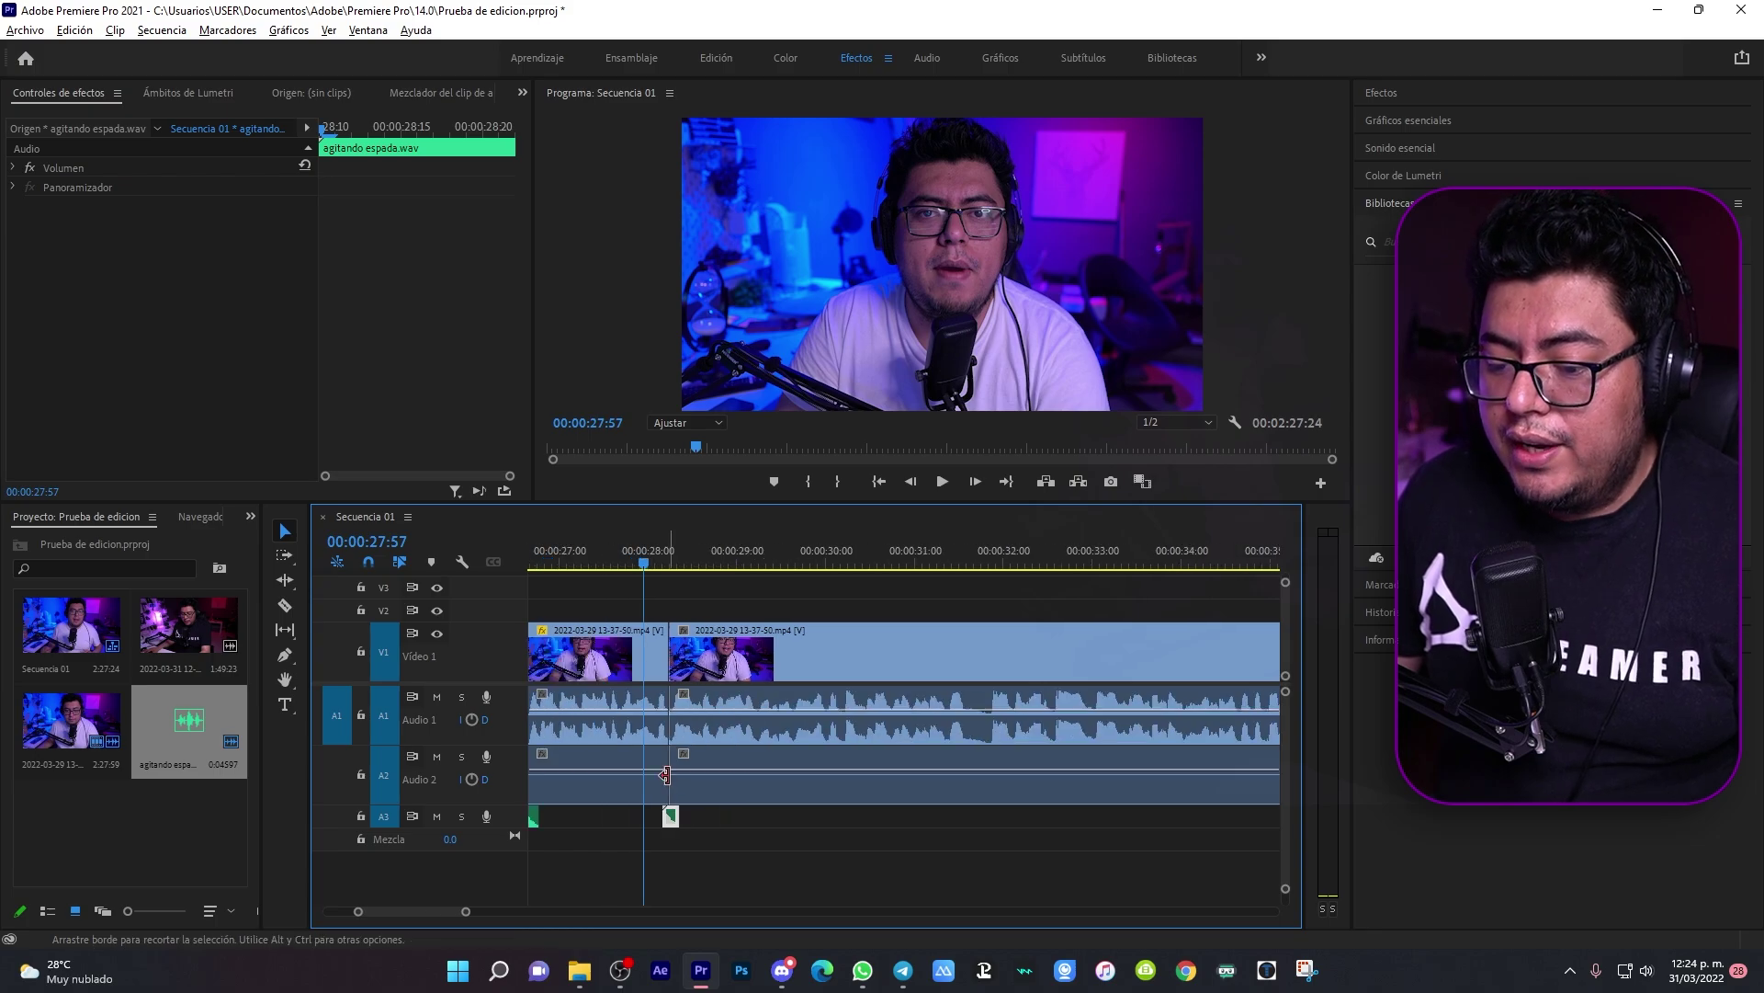
key("minus")
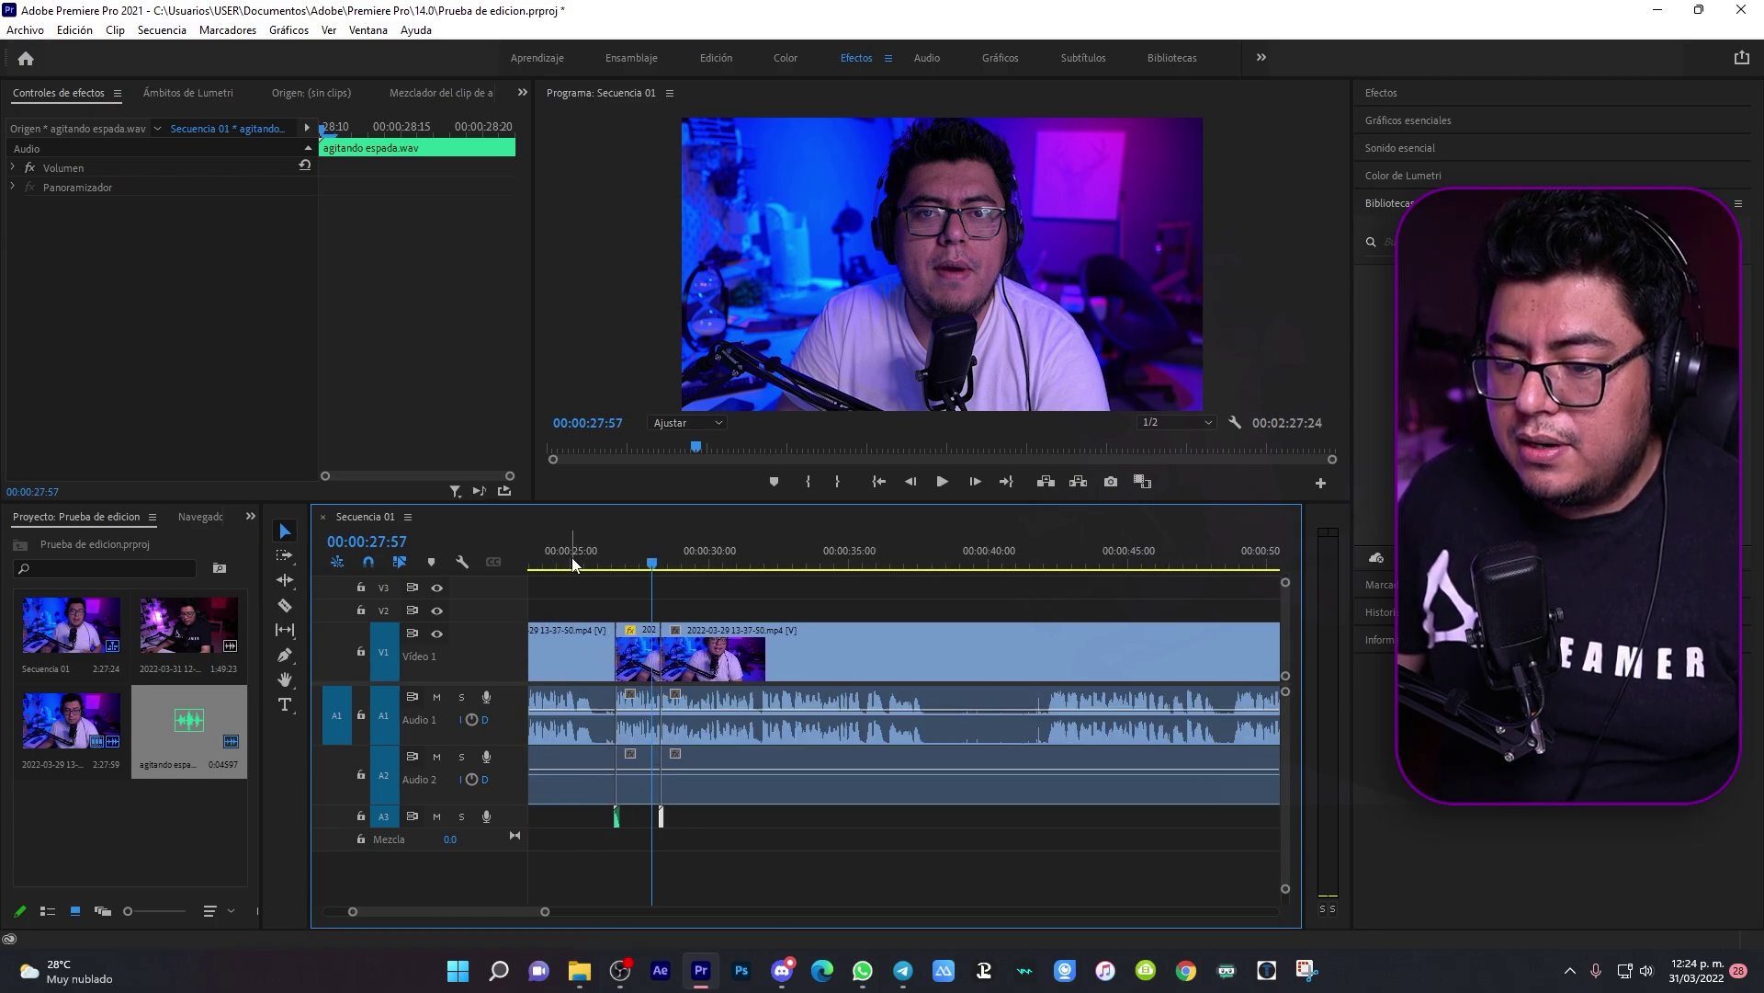
left_click(571, 559)
key("space")
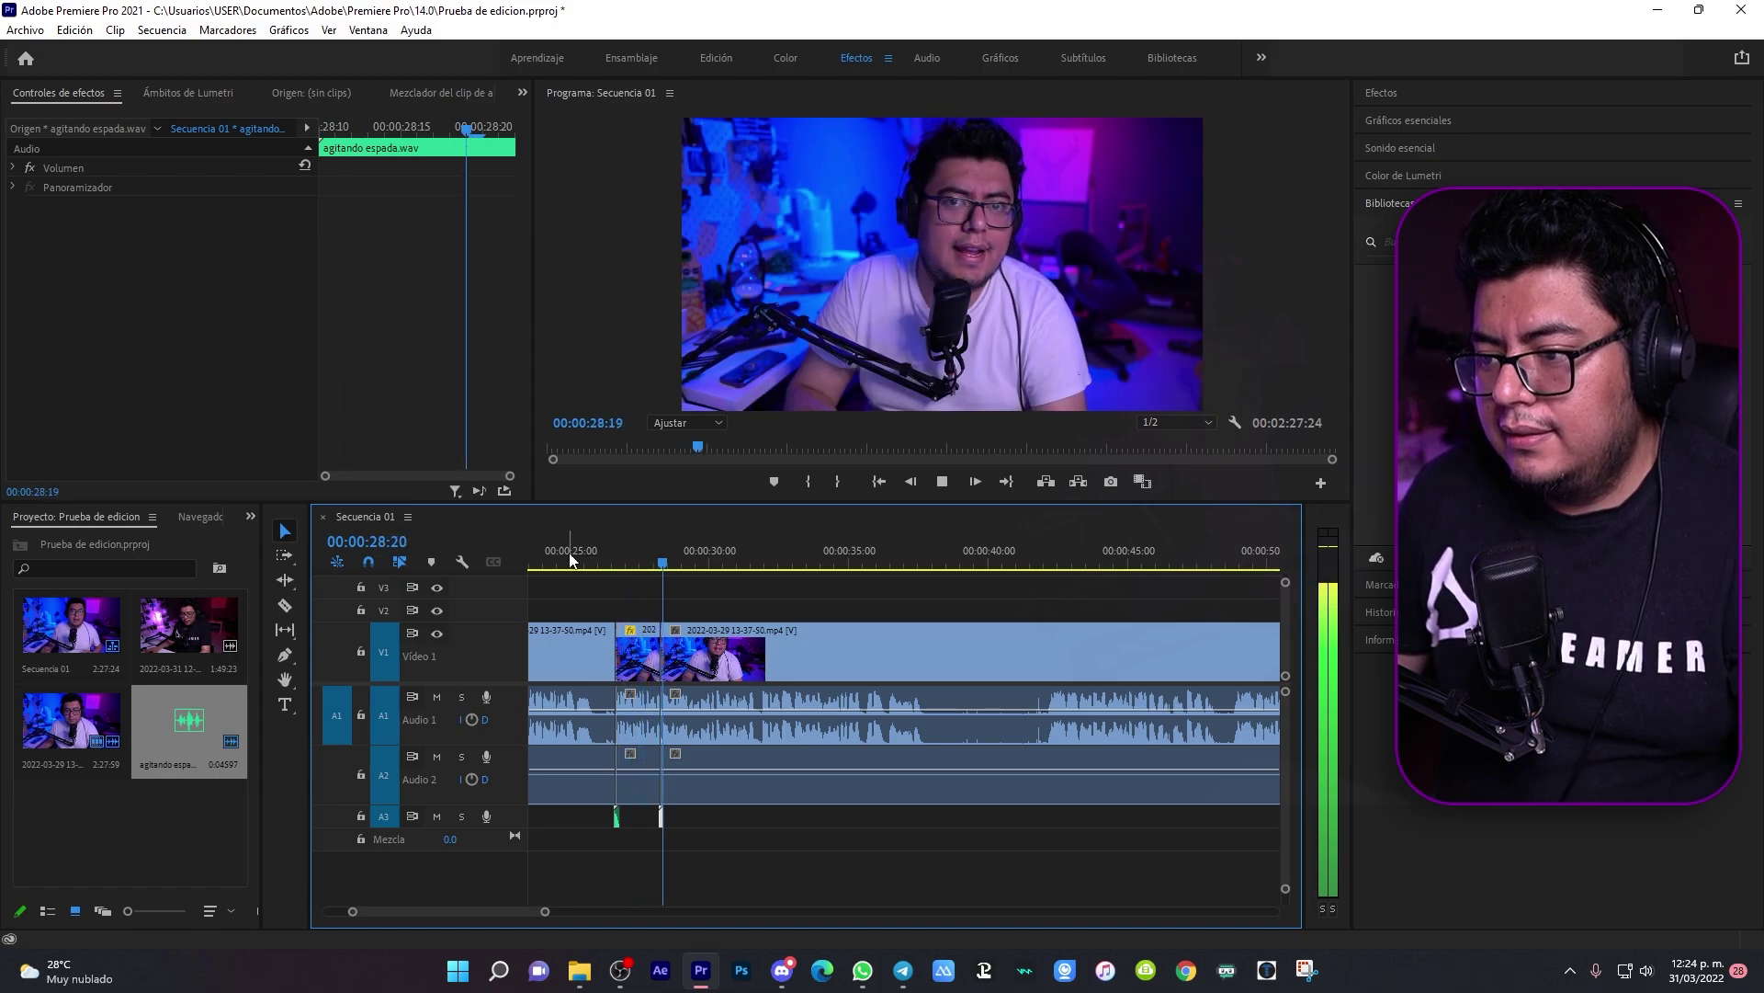
key("space")
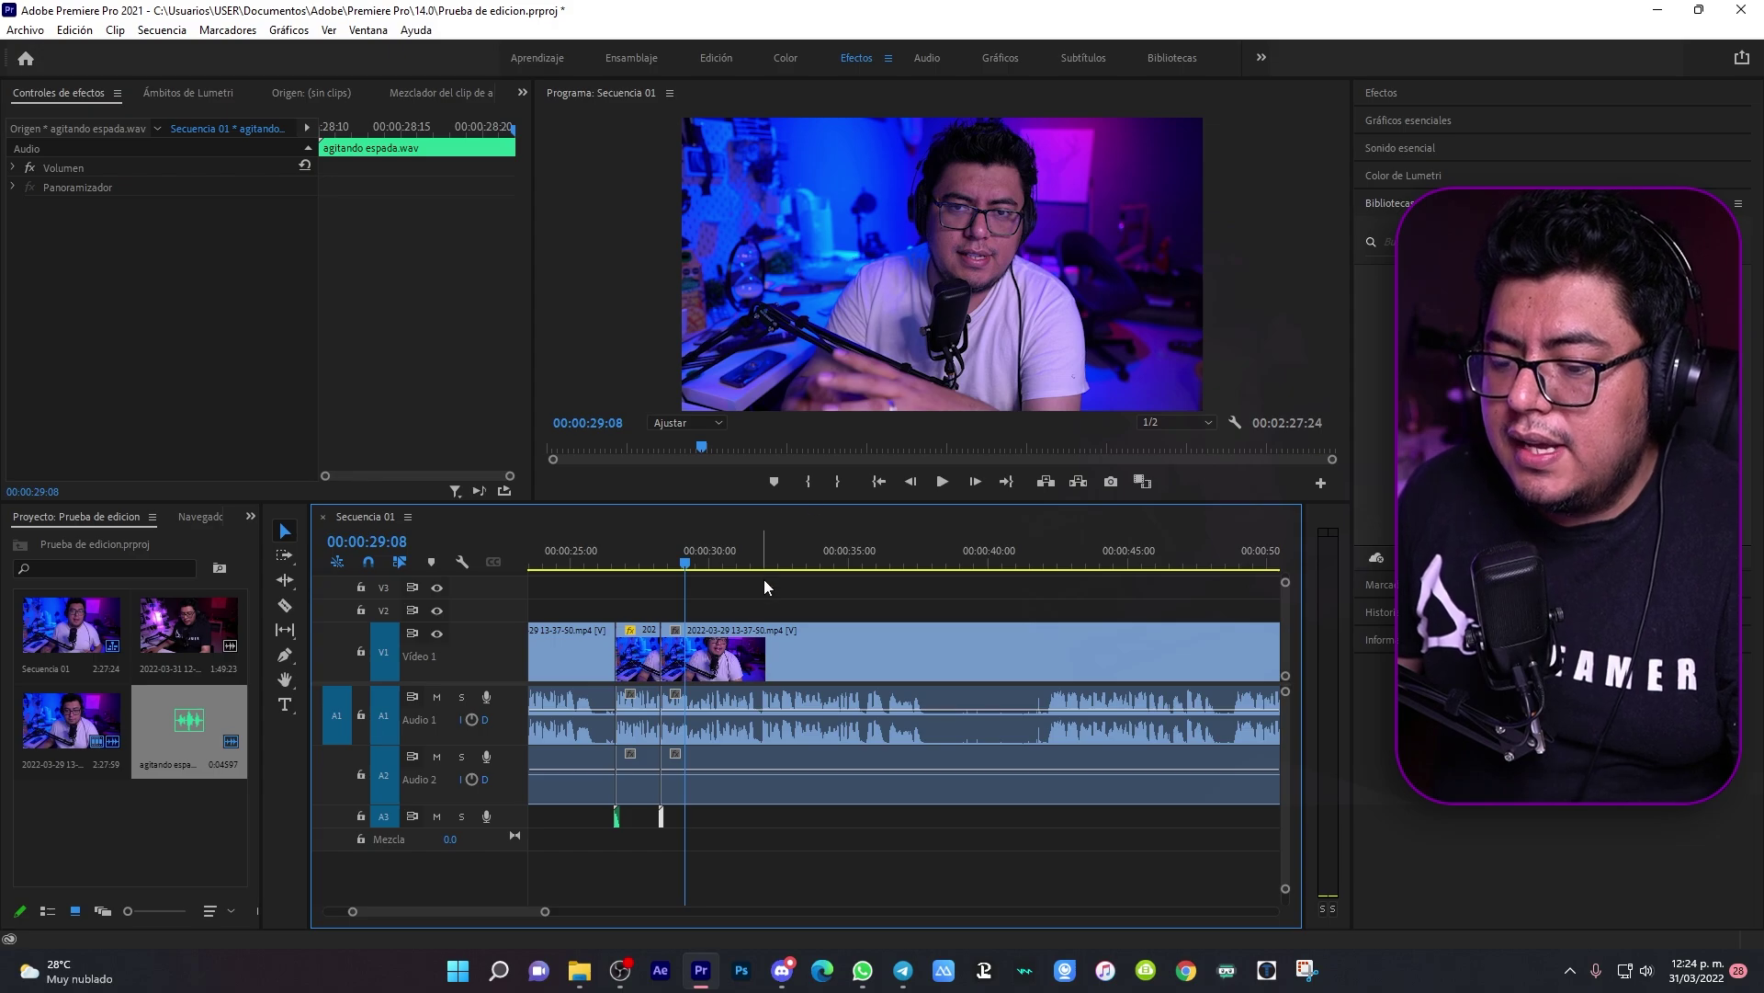
left_click_drag(778, 562, 753, 562)
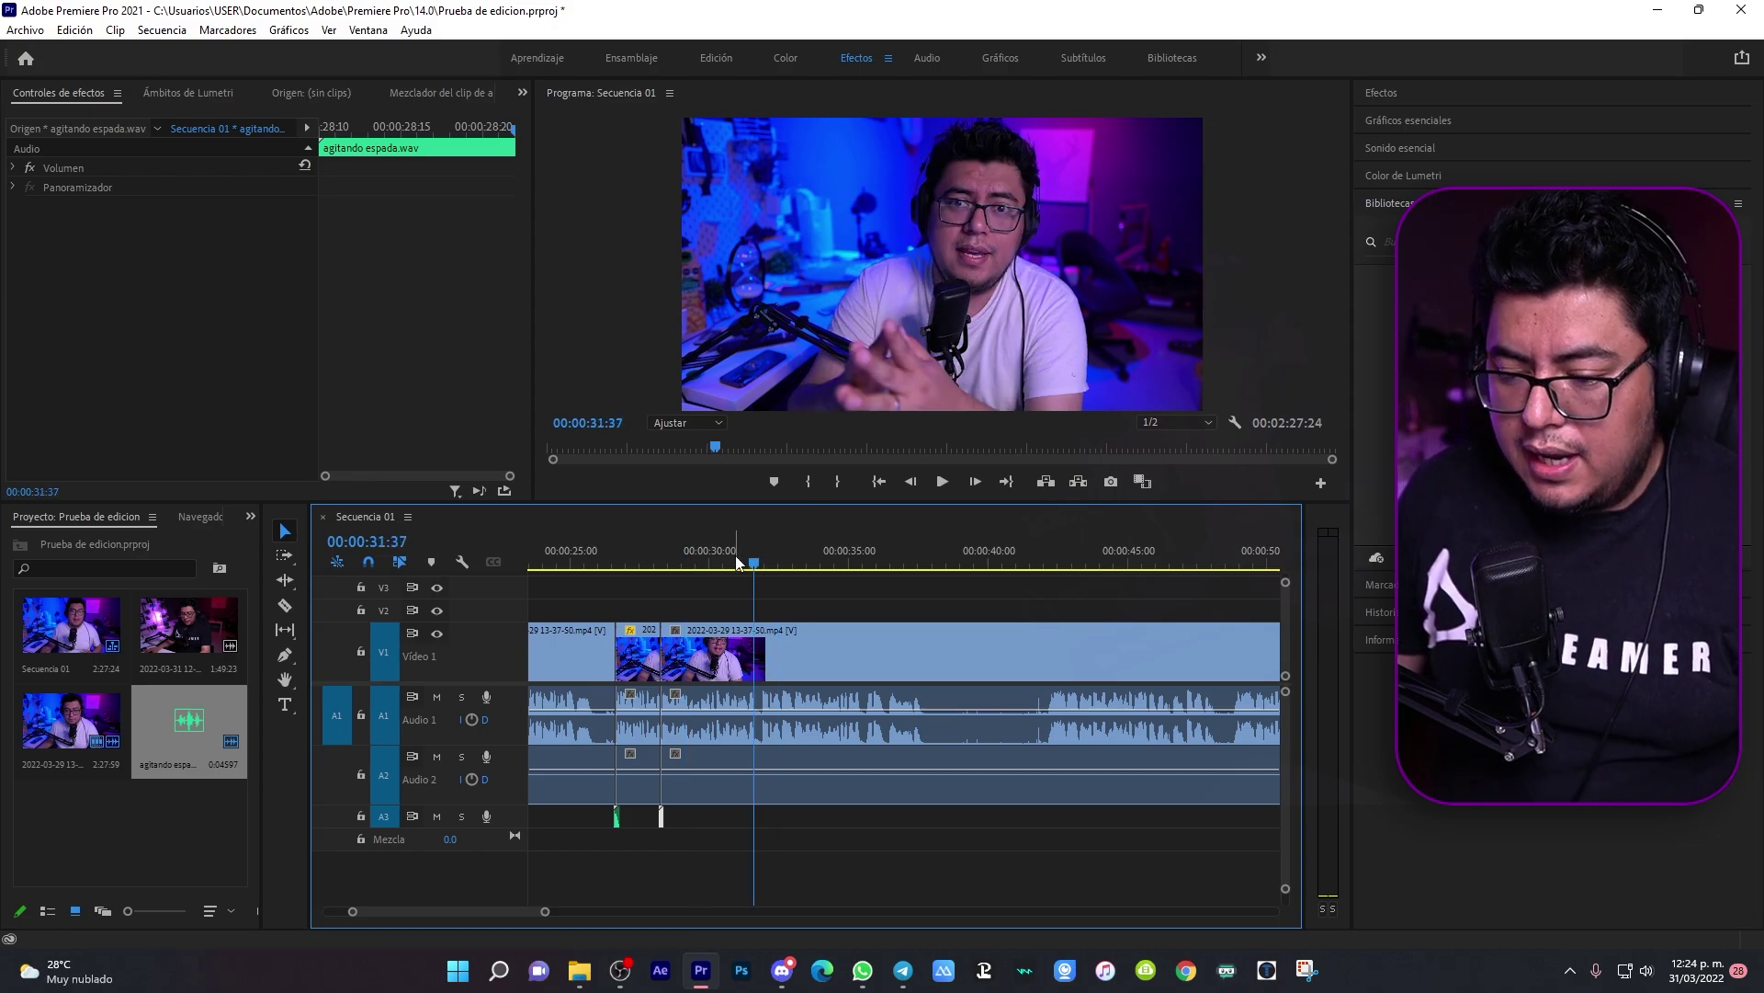
key("ctrl+v")
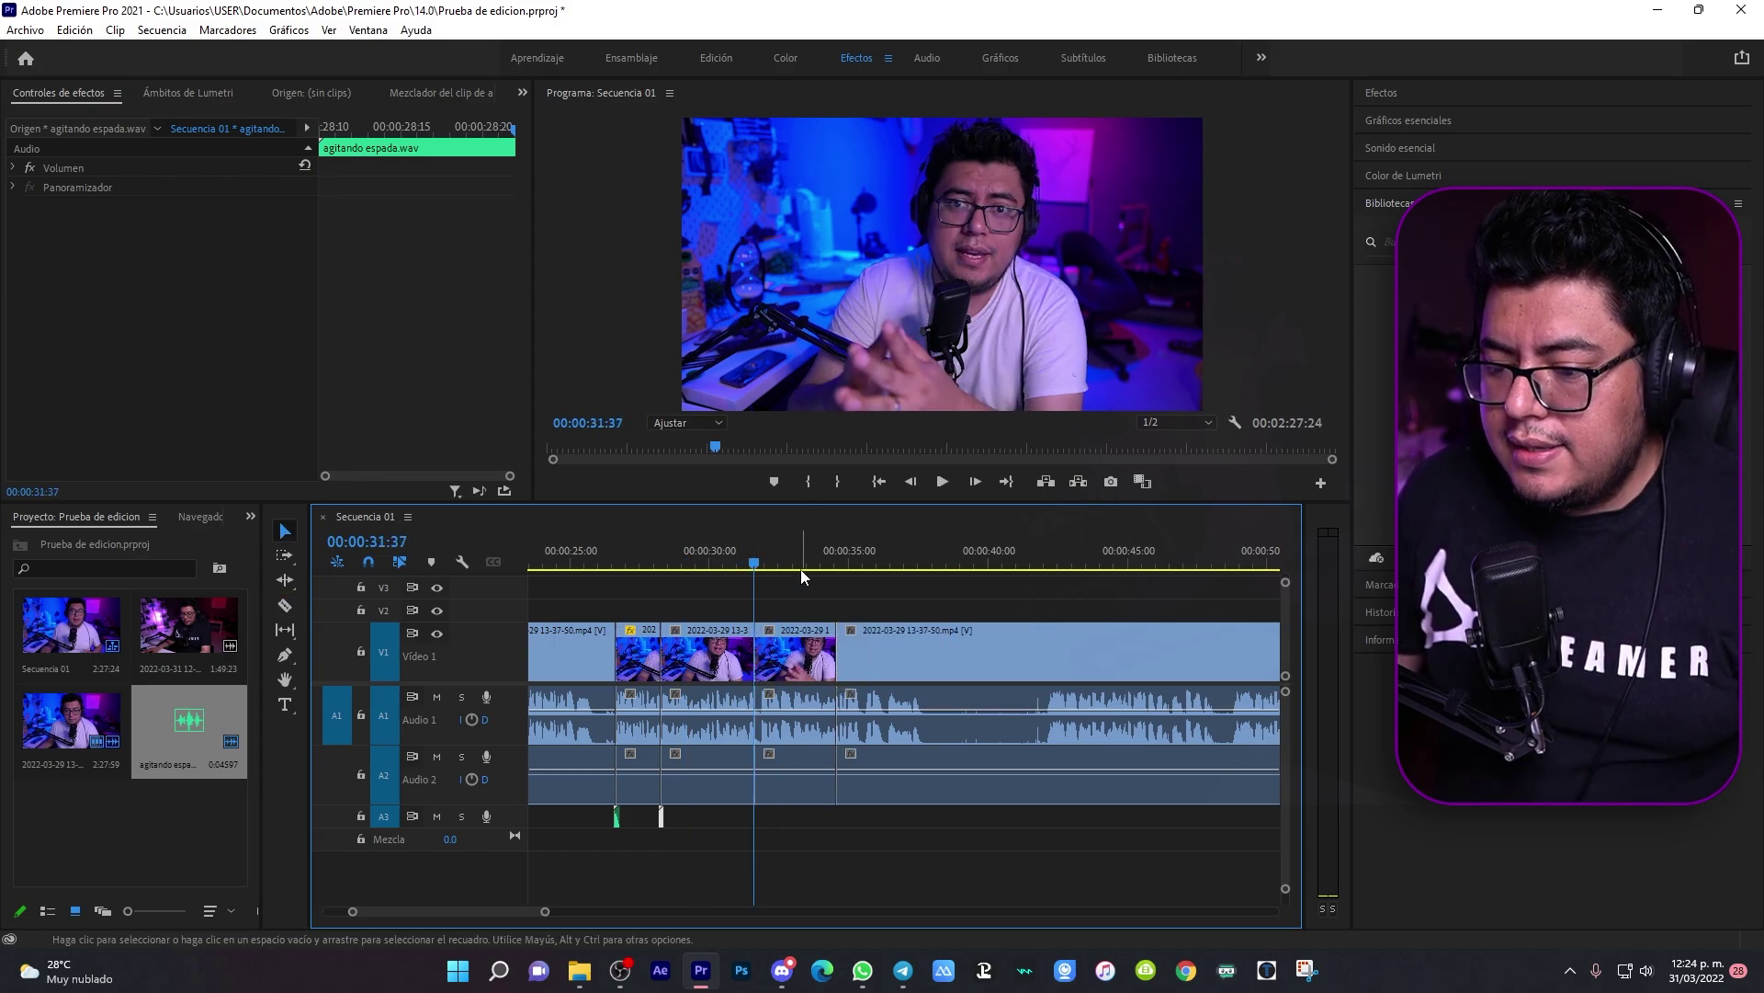
Step: Scale the short clip near 33 seconds to 165 and move it to 859.6, 779.3
left_click(797, 563)
left_click(796, 652)
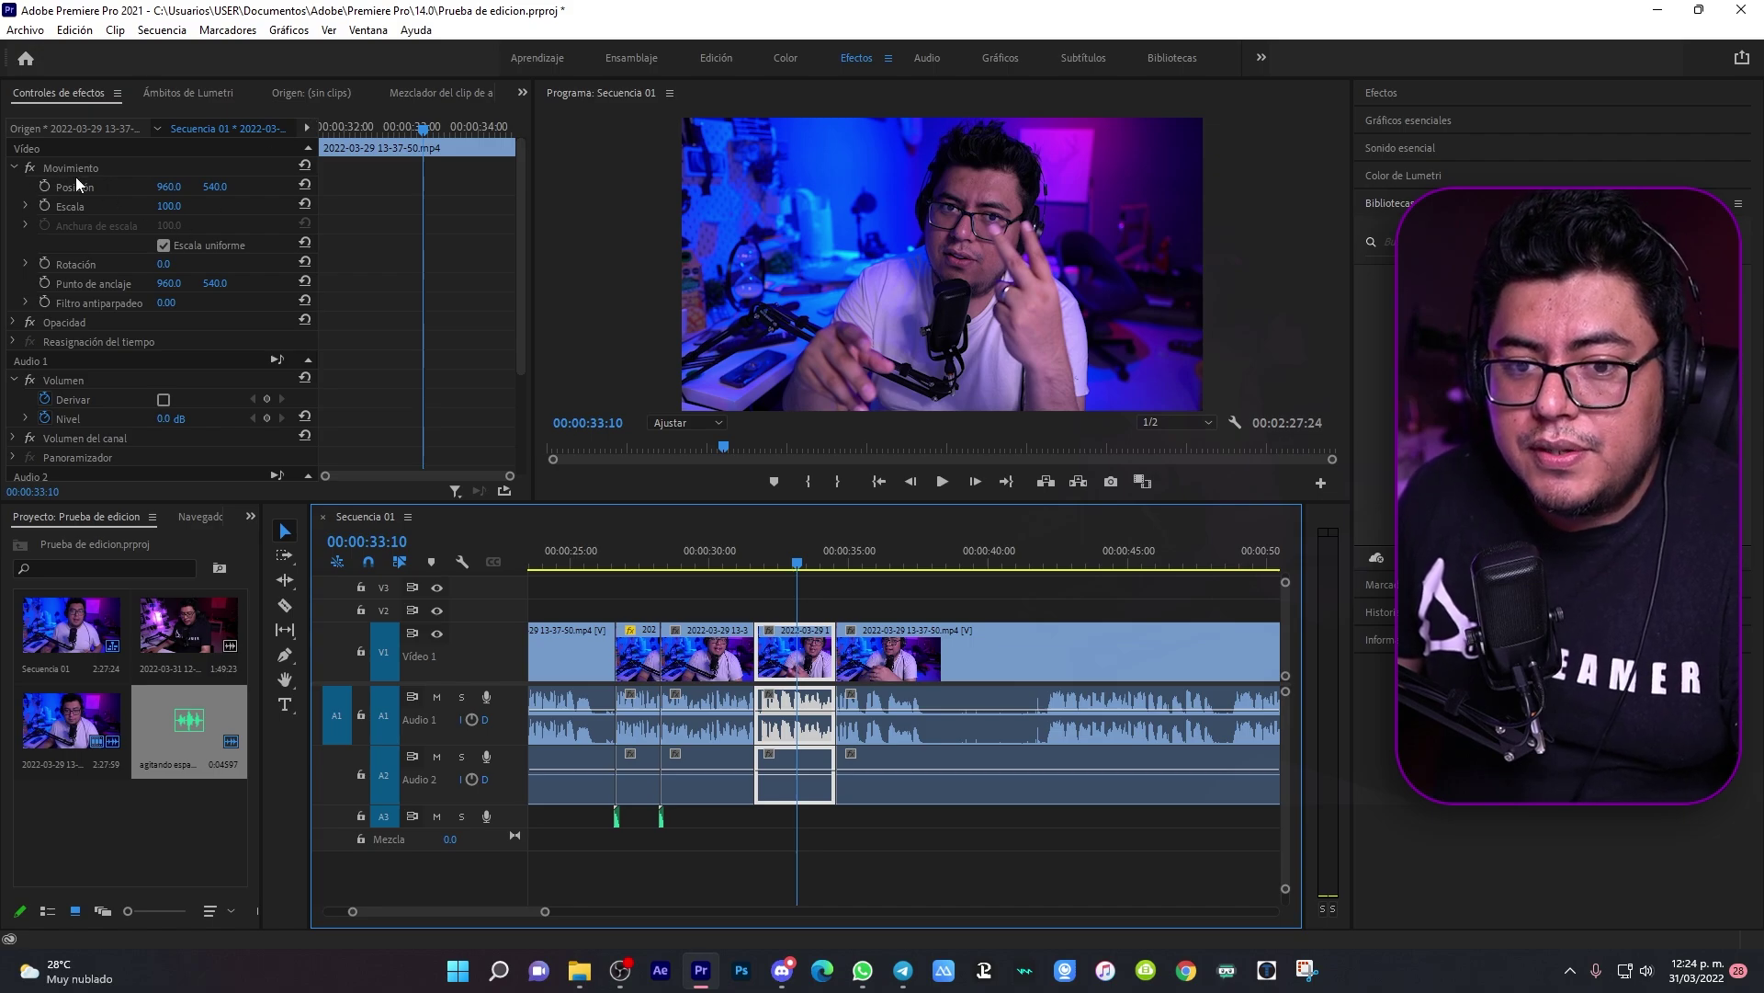
mouse_move(168, 187)
left_mouse_down()
mouse_move(110, 186)
mouse_move(259, 187)
mouse_move(123, 187)
mouse_move(250, 187)
mouse_move(228, 206)
left_mouse_up()
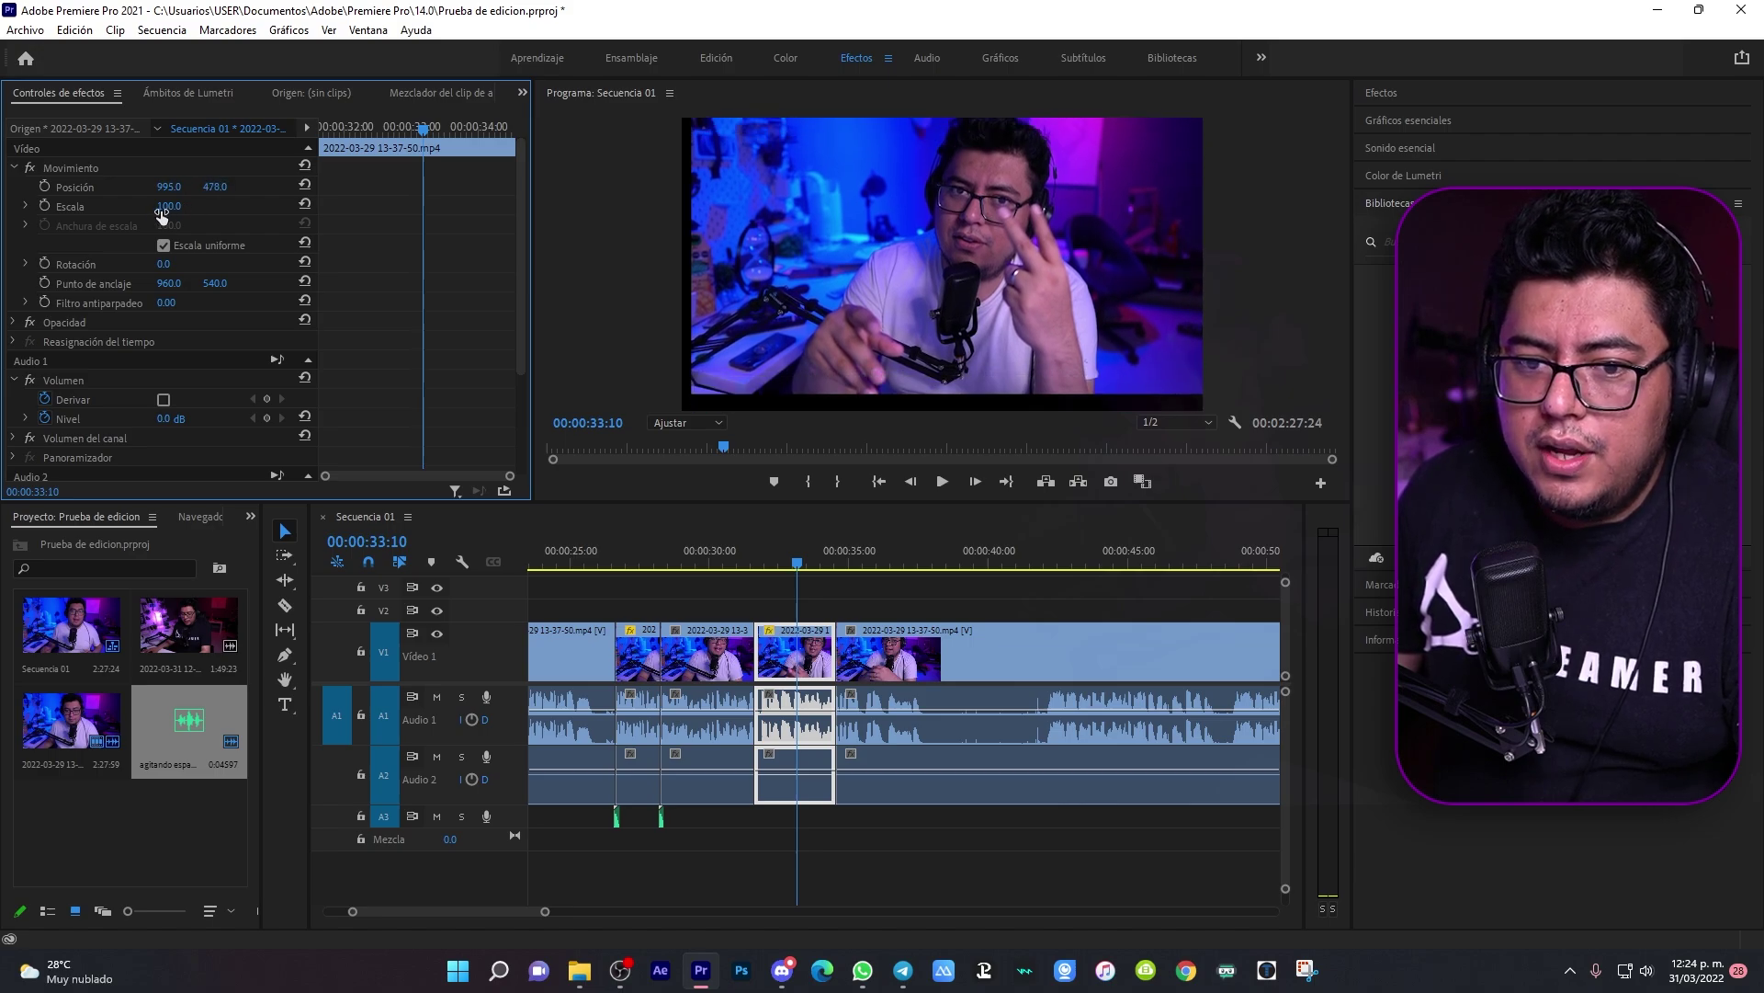
type("165")
left_click(1121, 217)
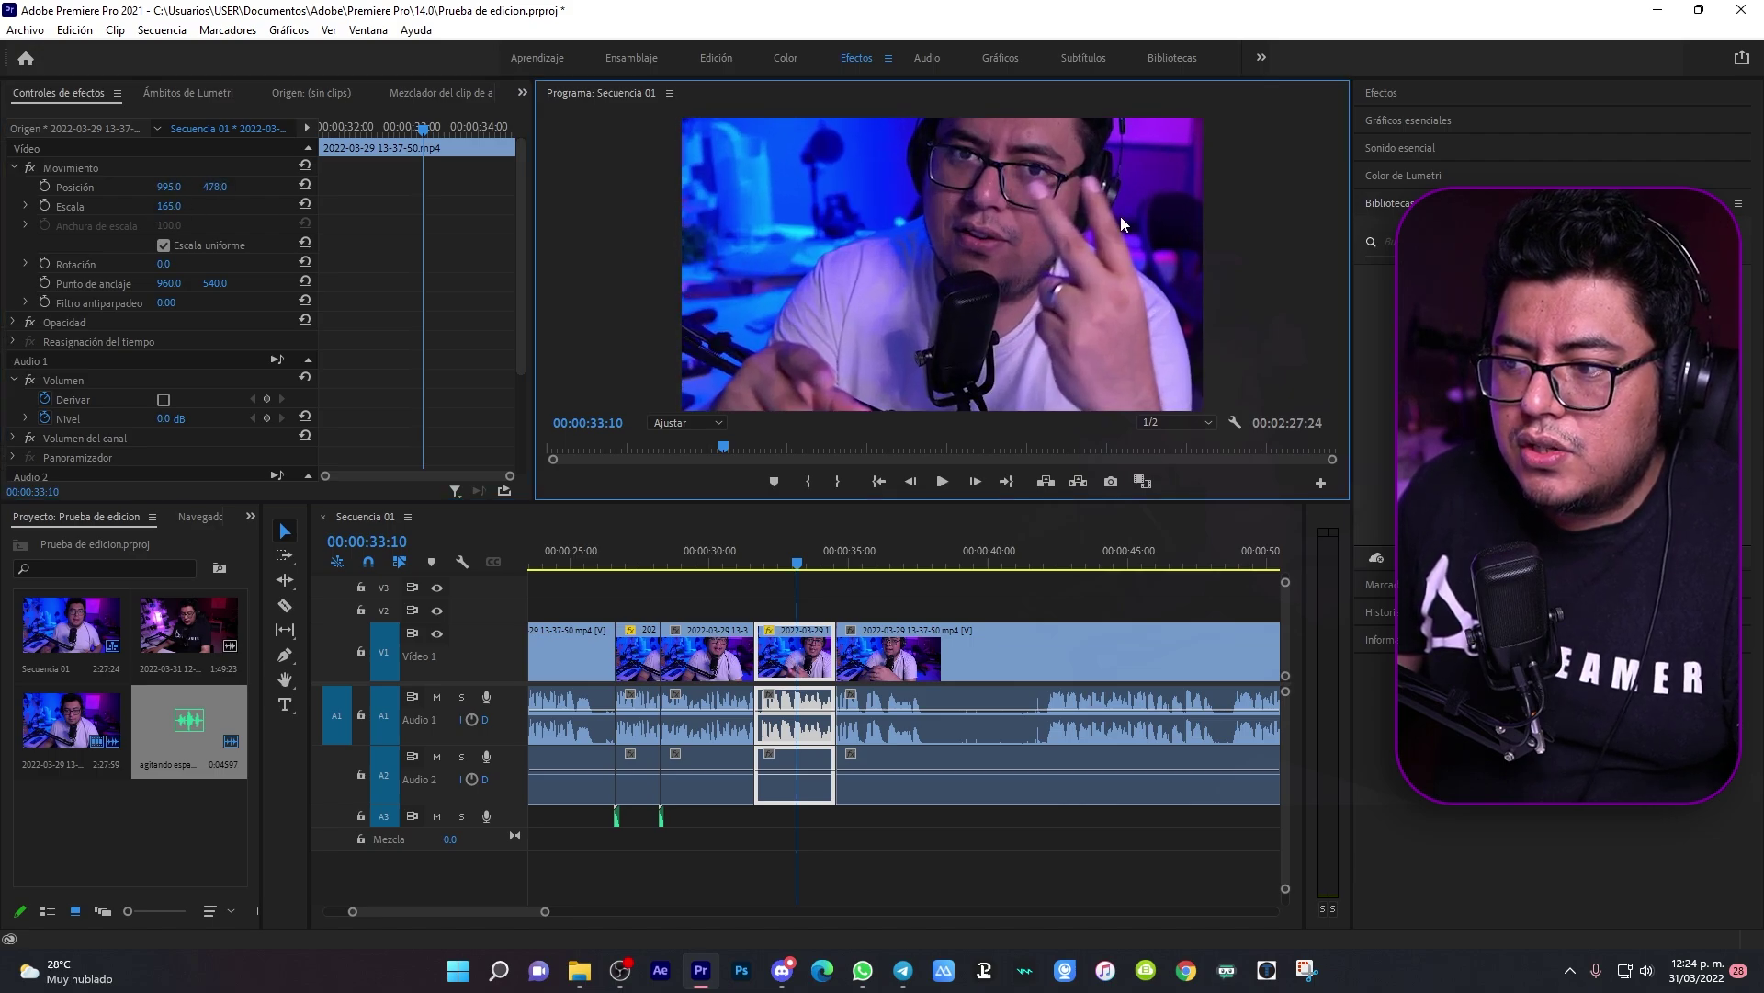
left_click_drag(1079, 233, 1042, 315)
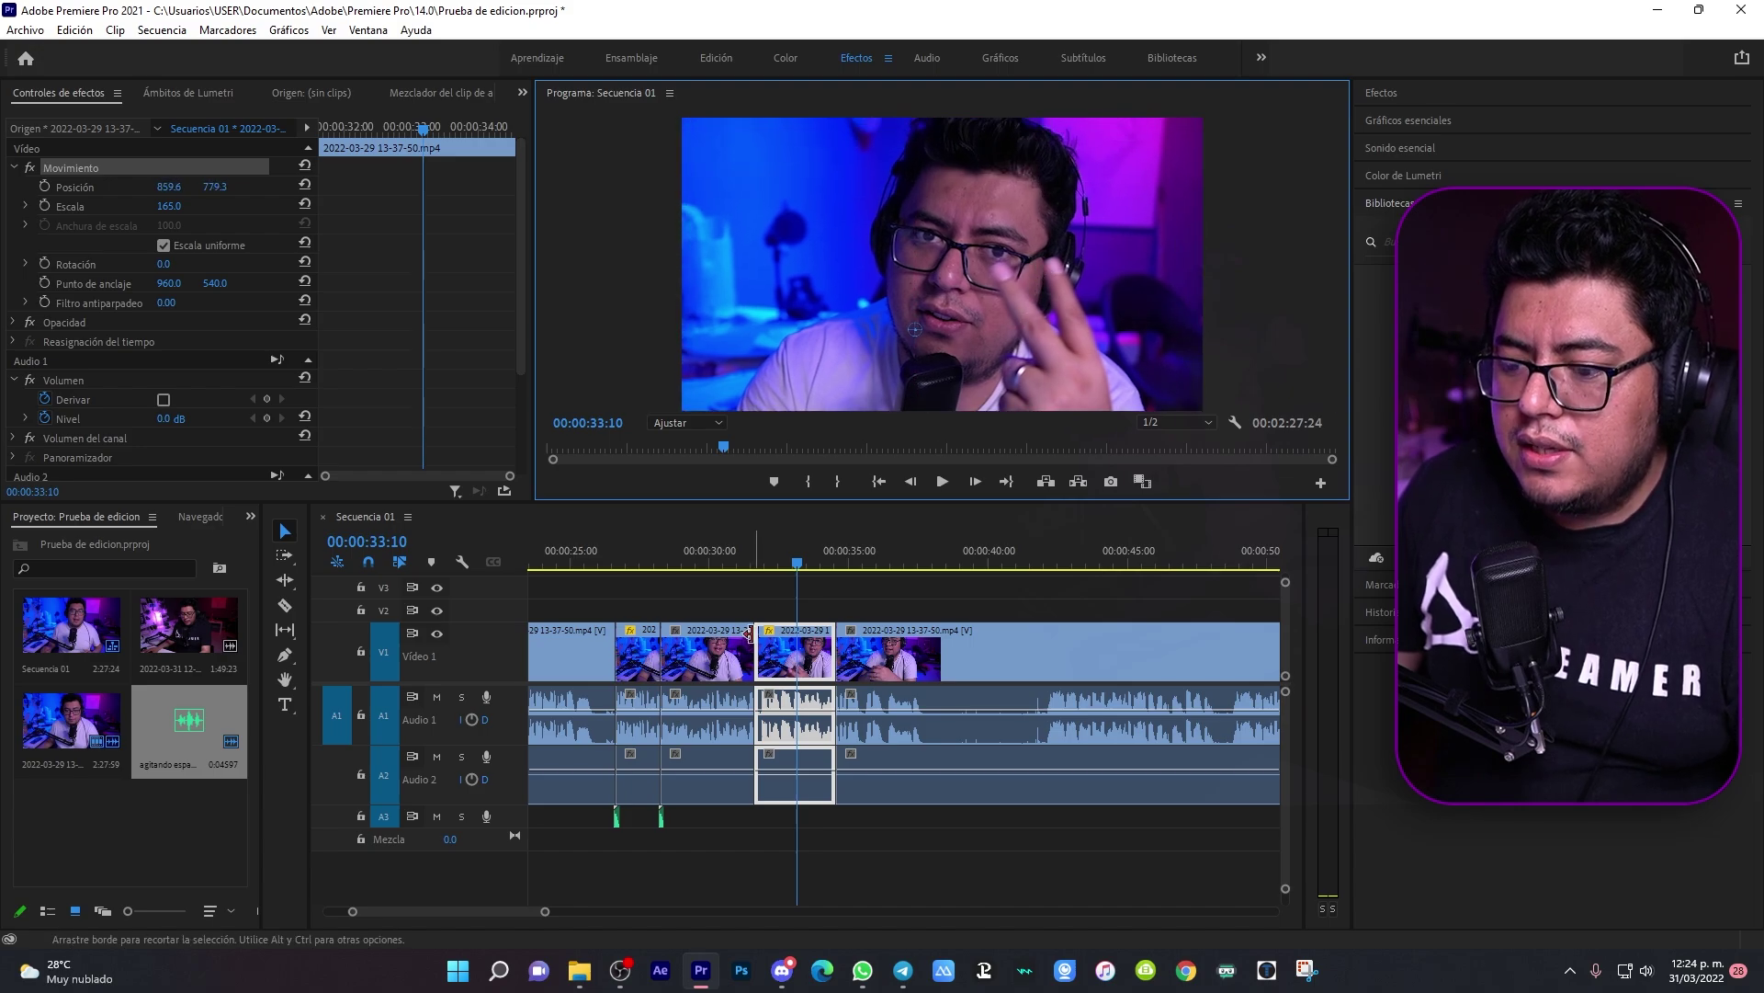
left_click(737, 549)
key("space")
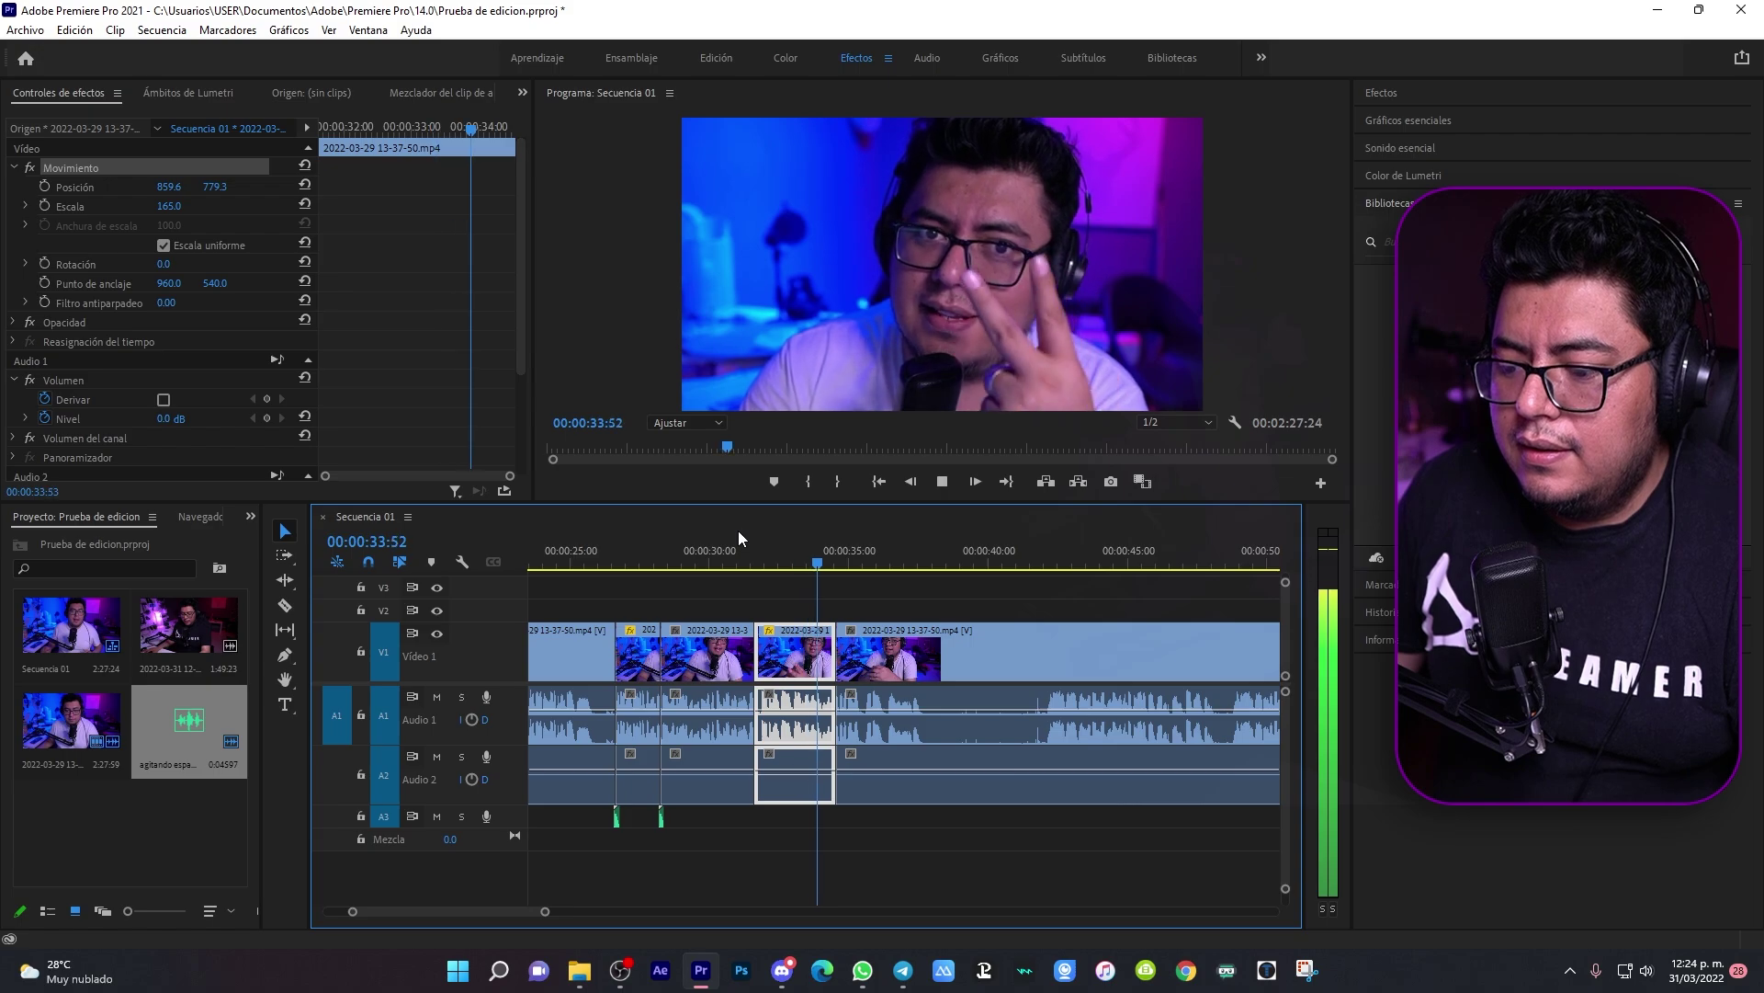
key("space")
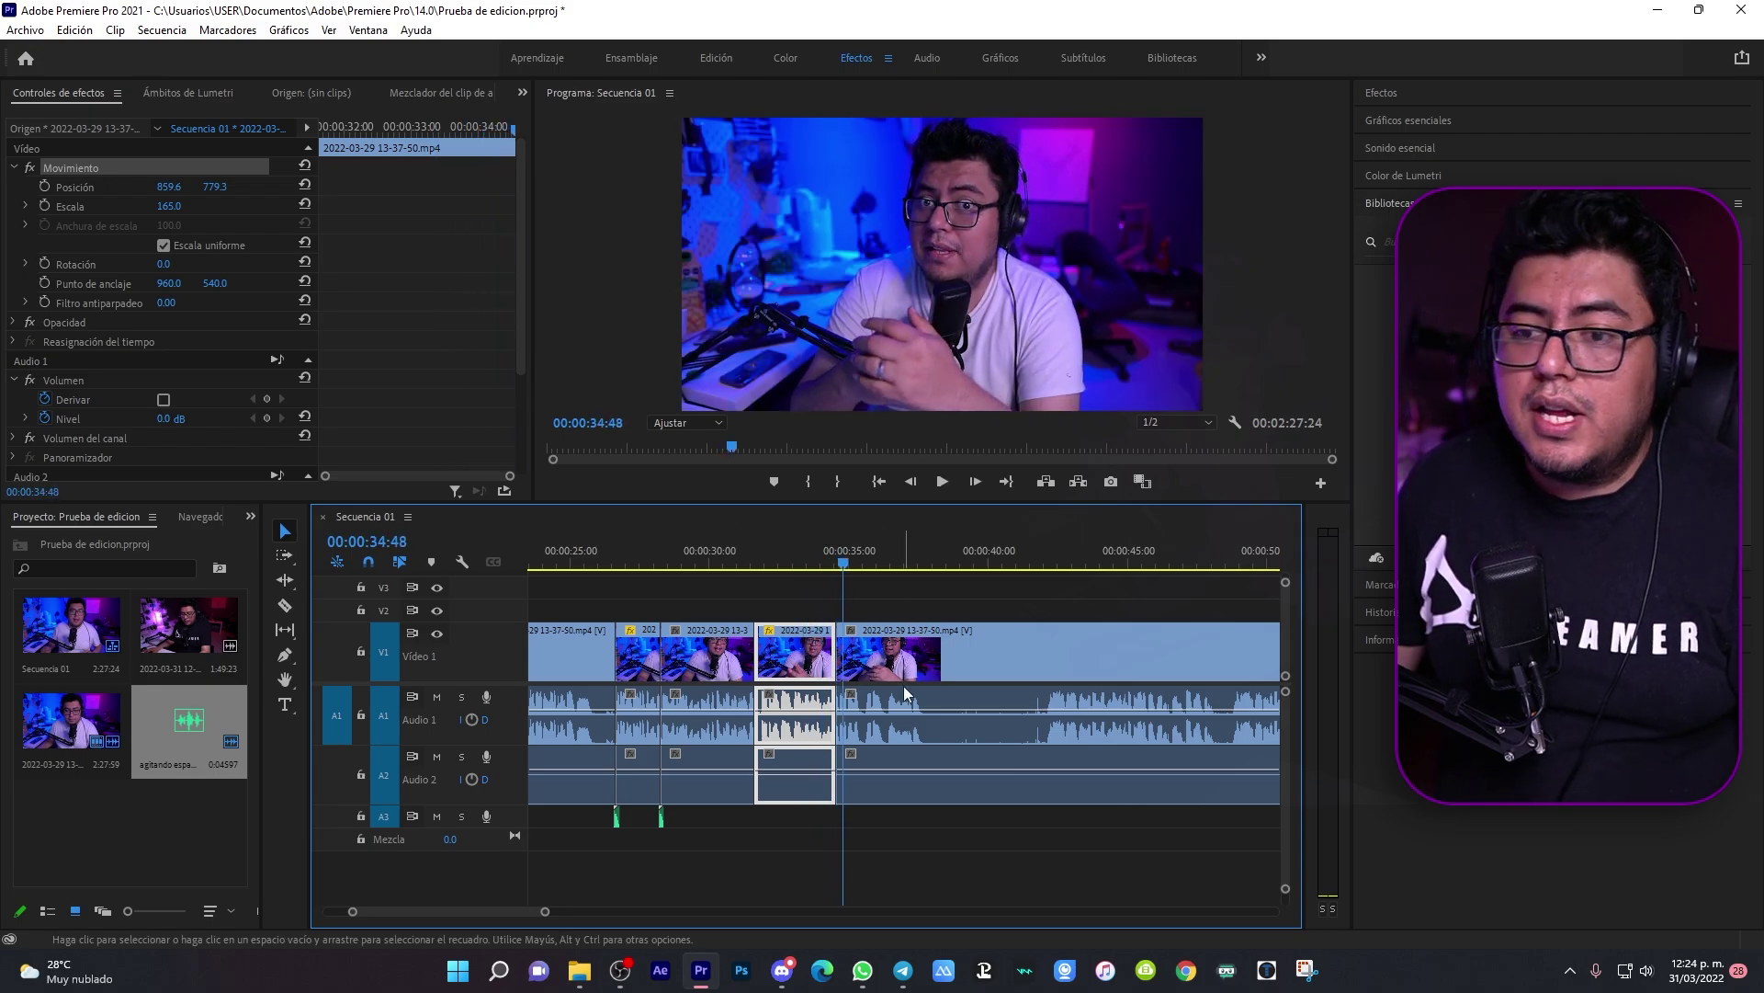
Step: Razor-cut the talking clip at about 41:50 and 47:50 and select the middle section
scroll(890, 725, "down", 3)
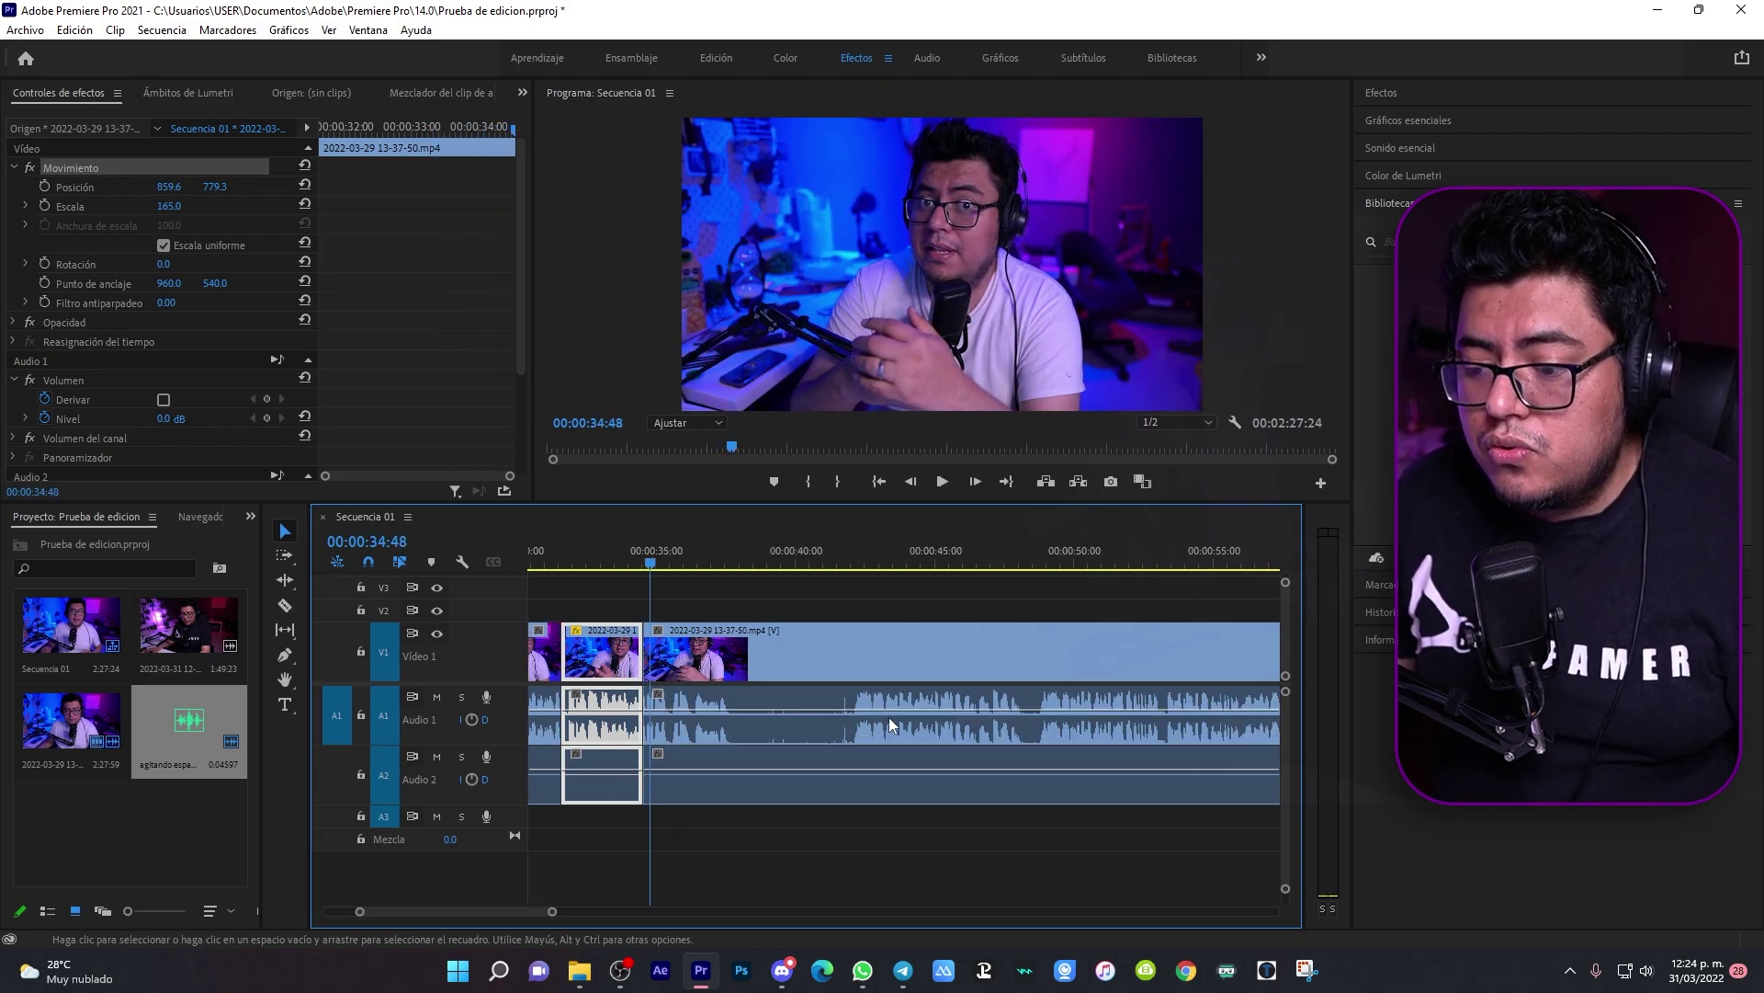
scroll(889, 725, "down", 2)
key("c")
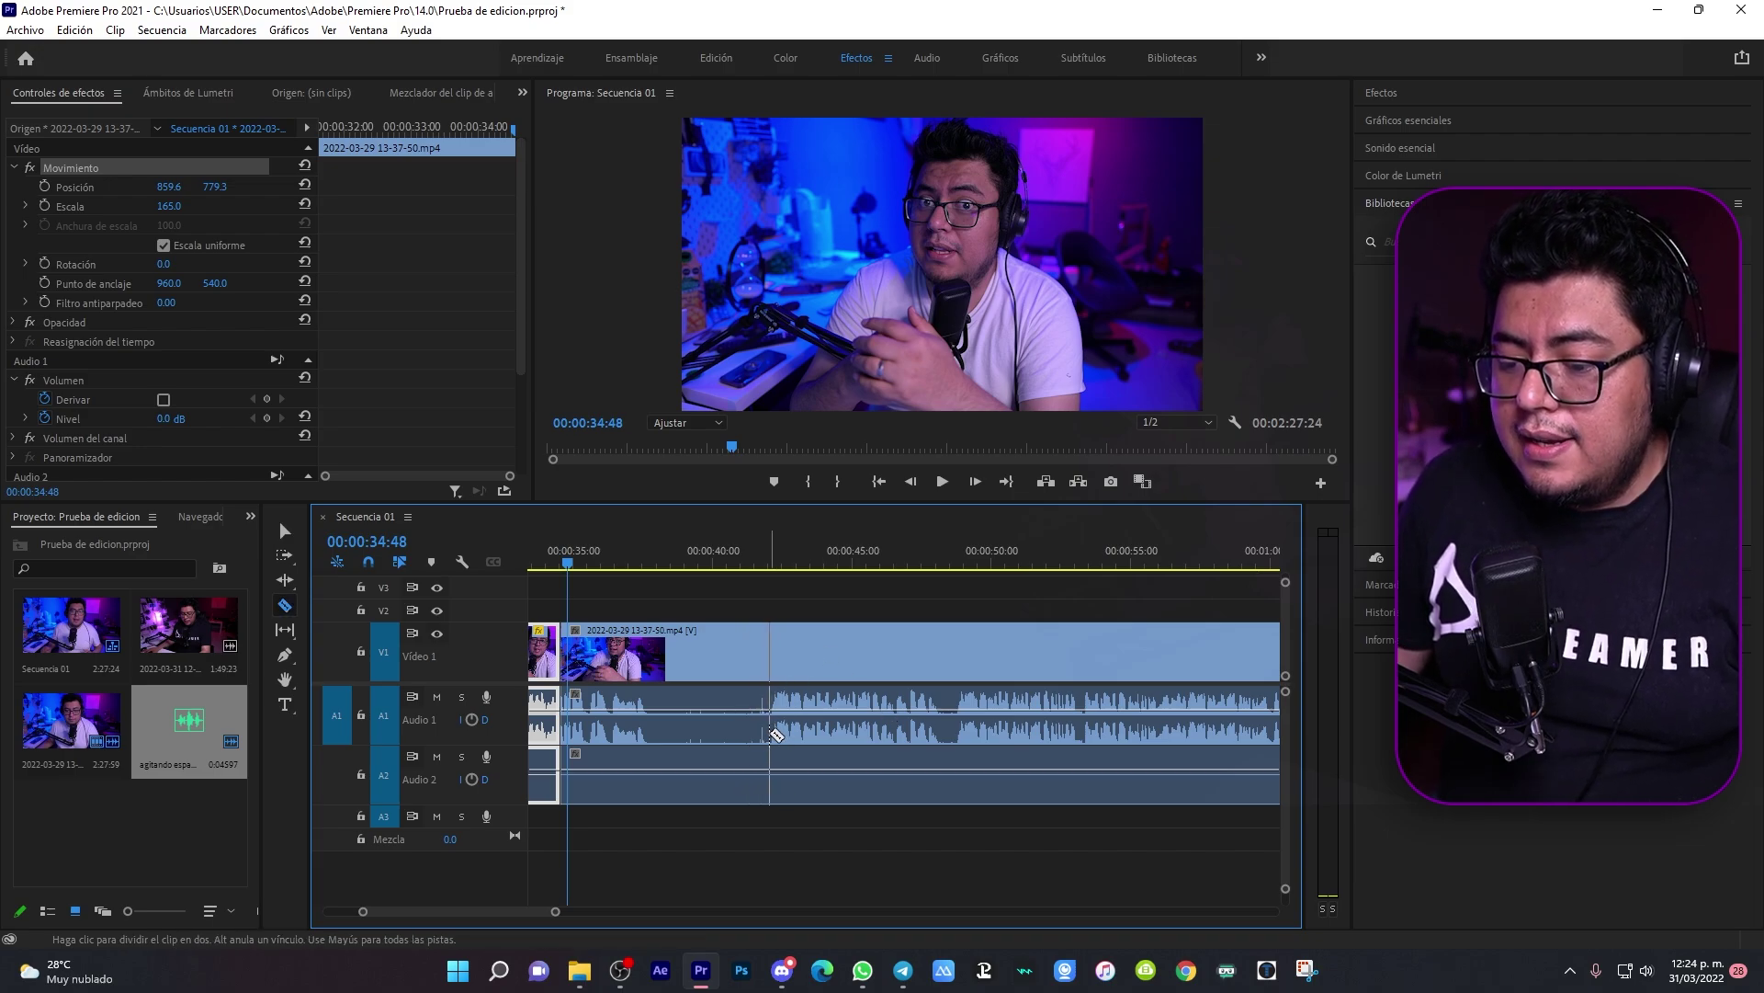
key("v")
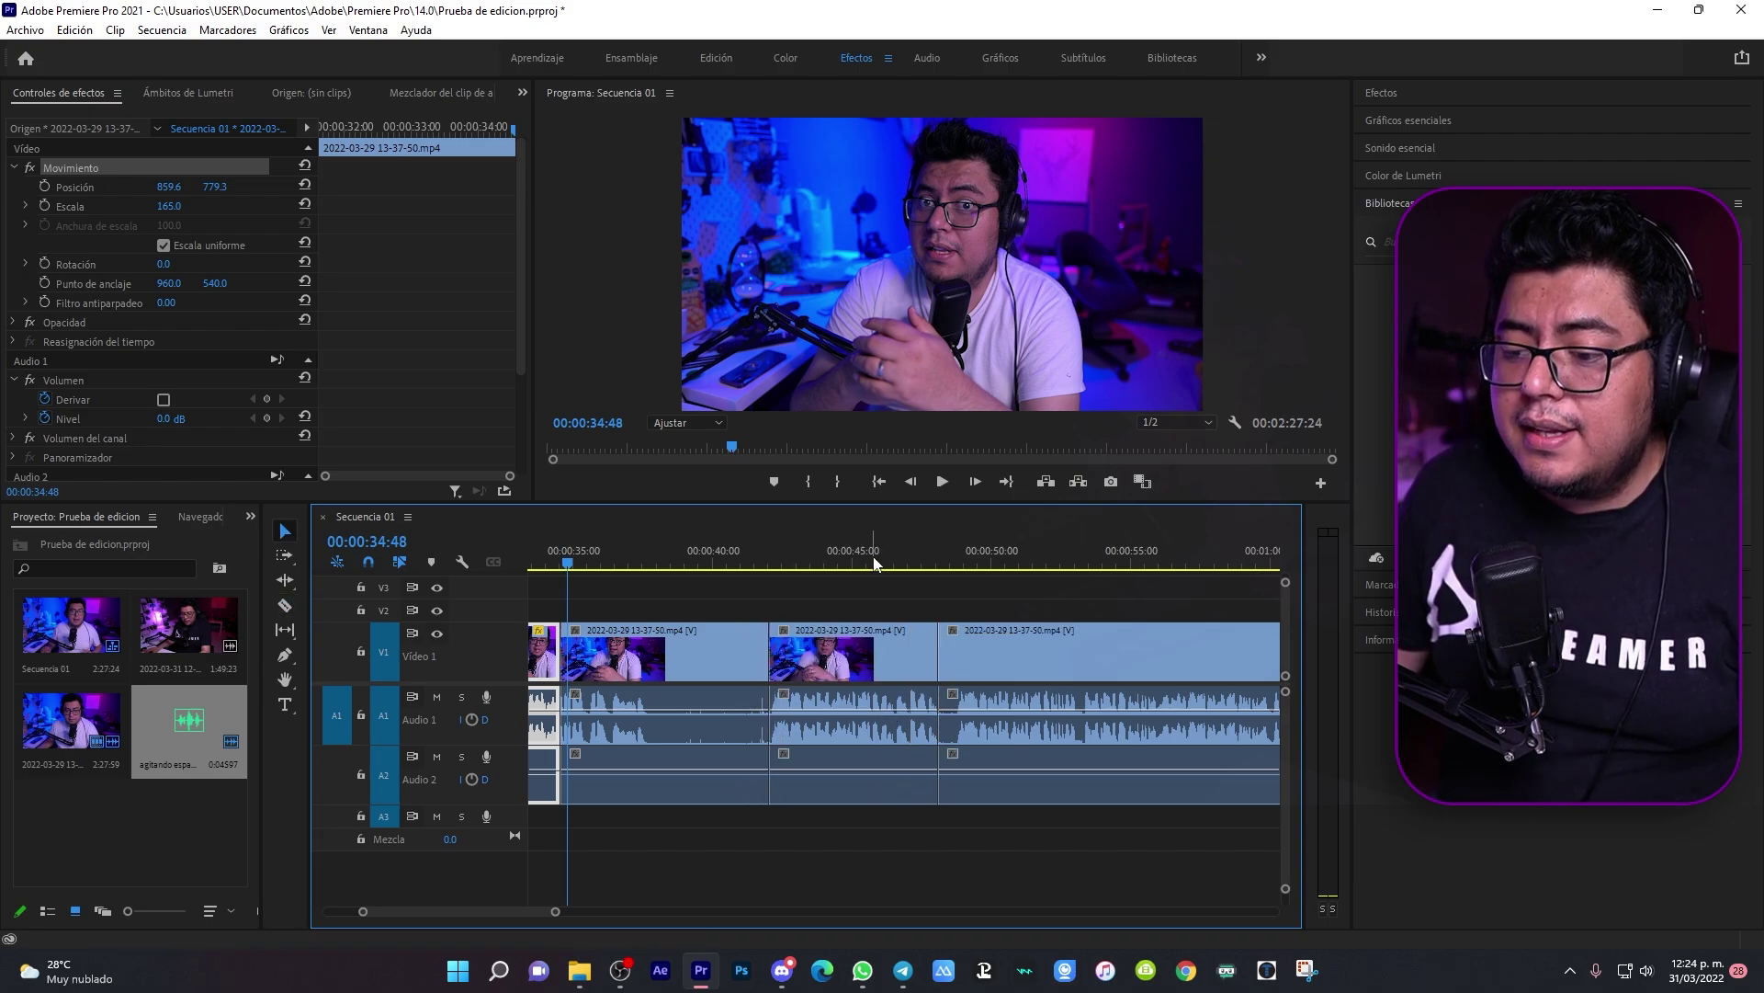
left_click(870, 552)
left_click(870, 644)
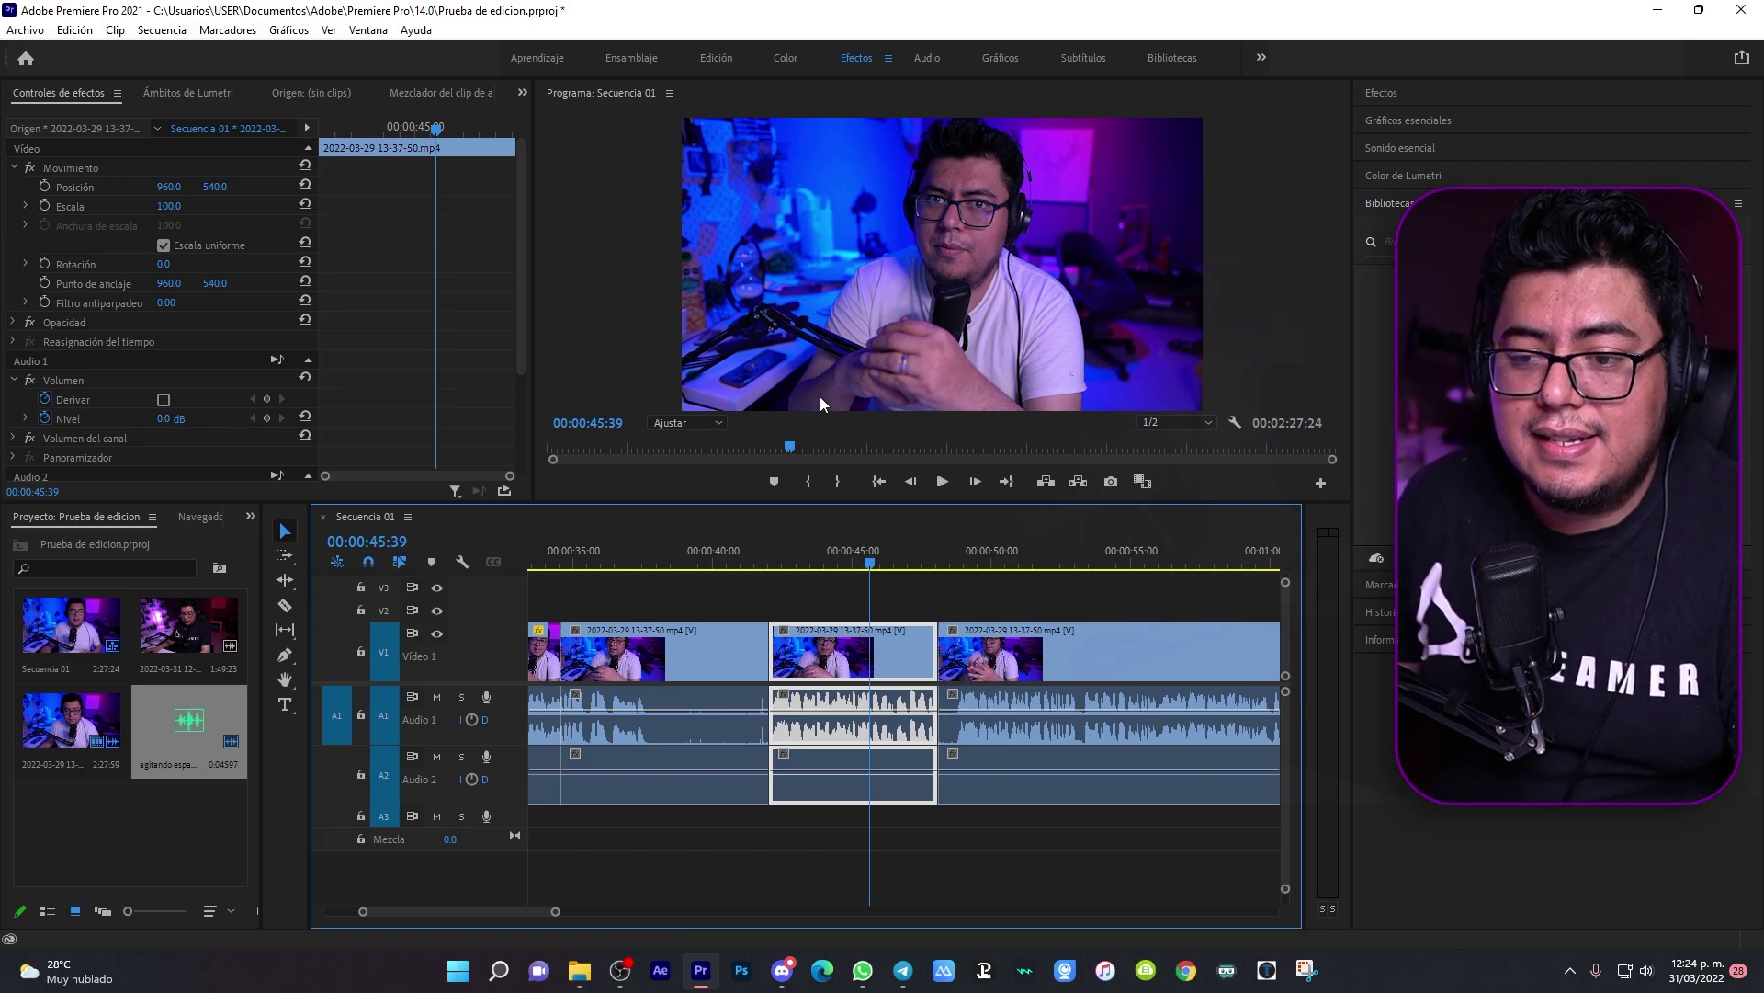
left_click_drag(811, 571, 782, 573)
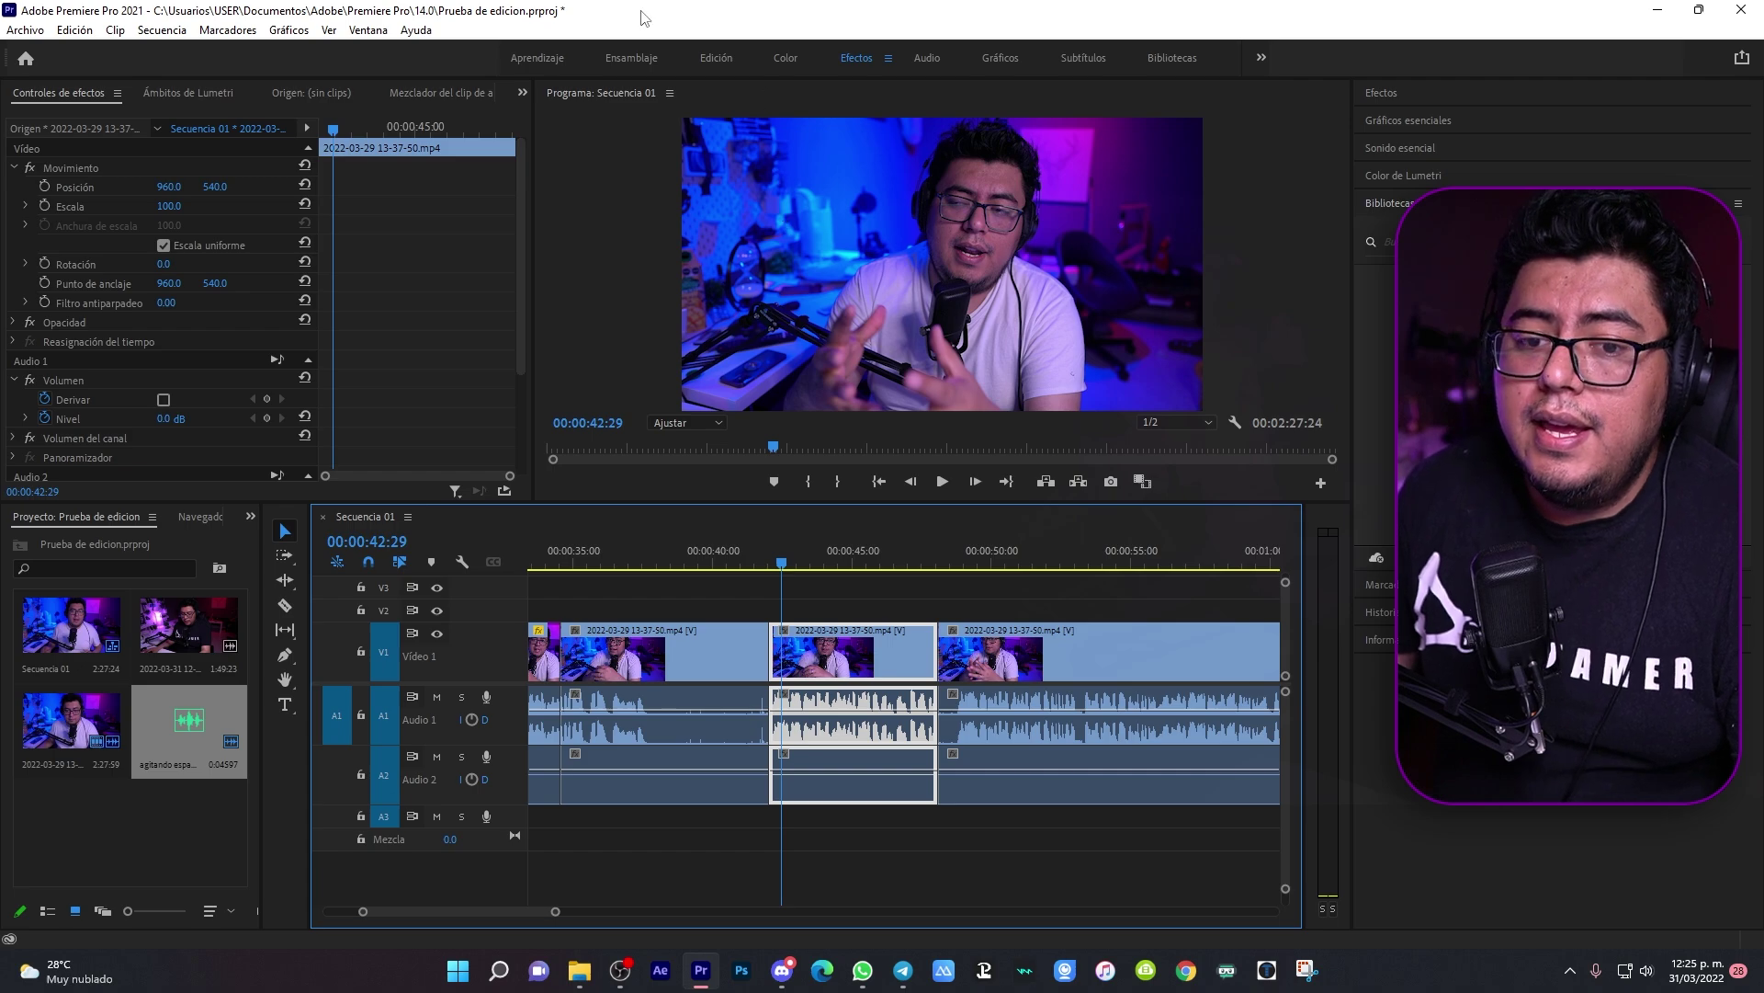
Step: Keyframe Posición and Escala, then zoom to about 160% toward the face and shift those keyframes later
left_click(45, 186)
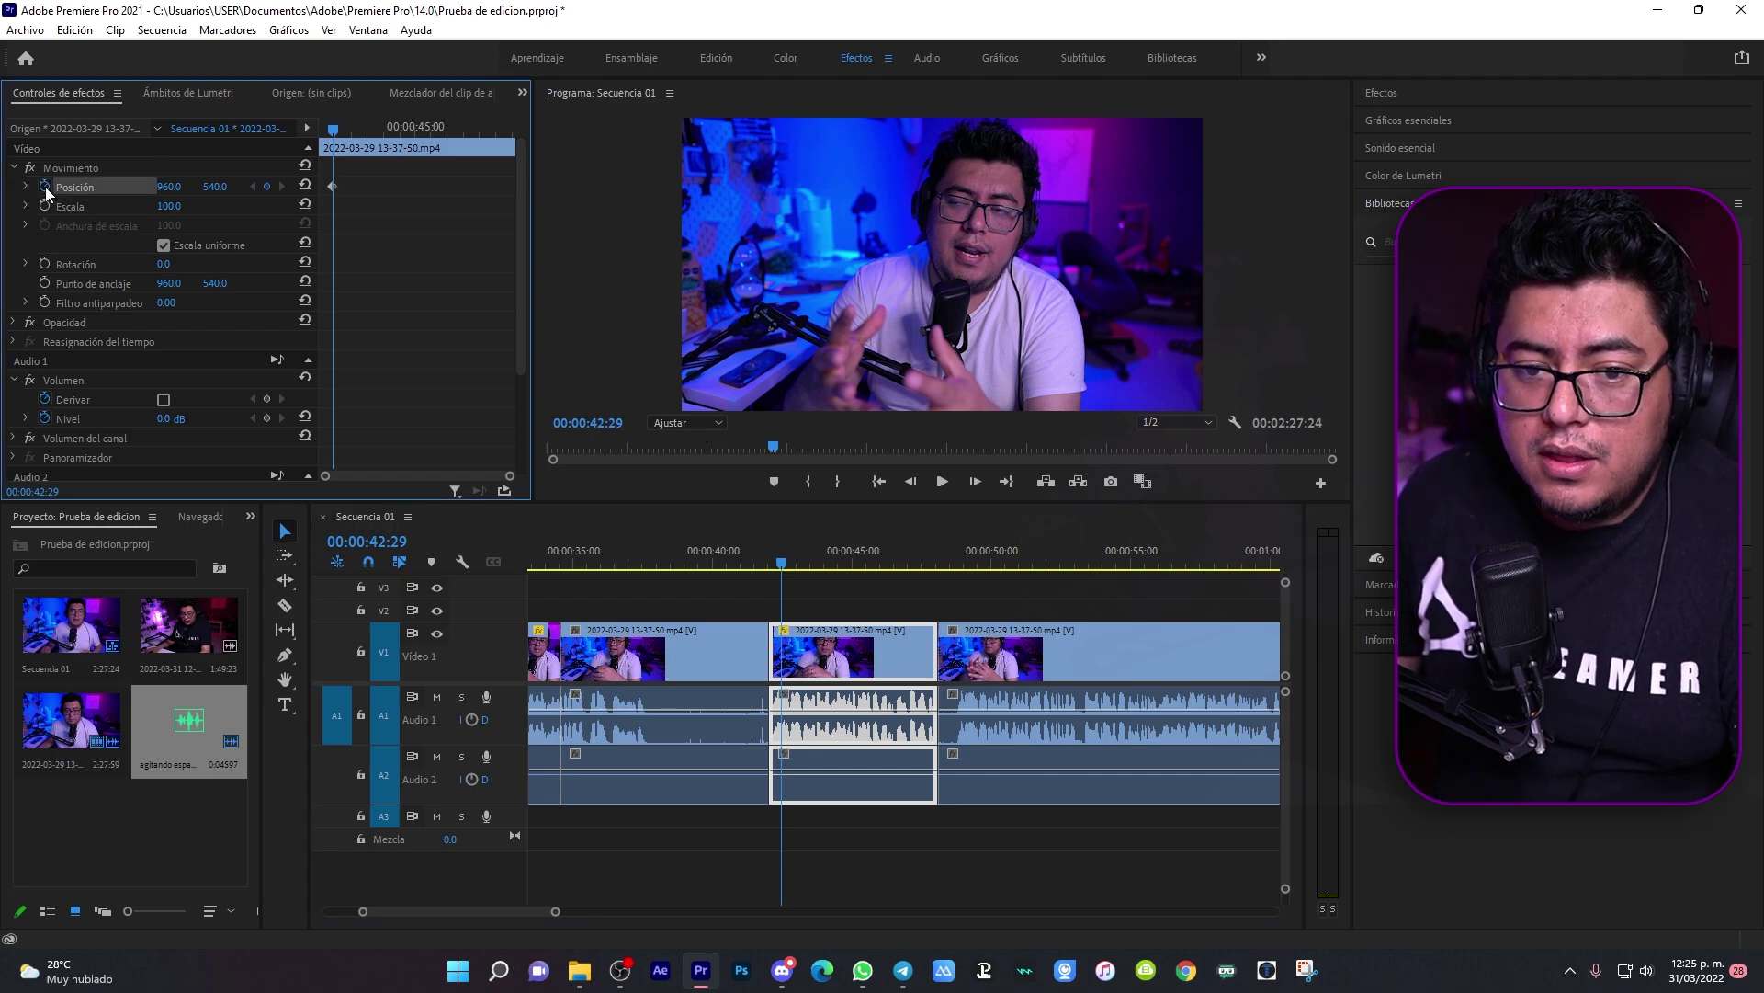
left_click(45, 206)
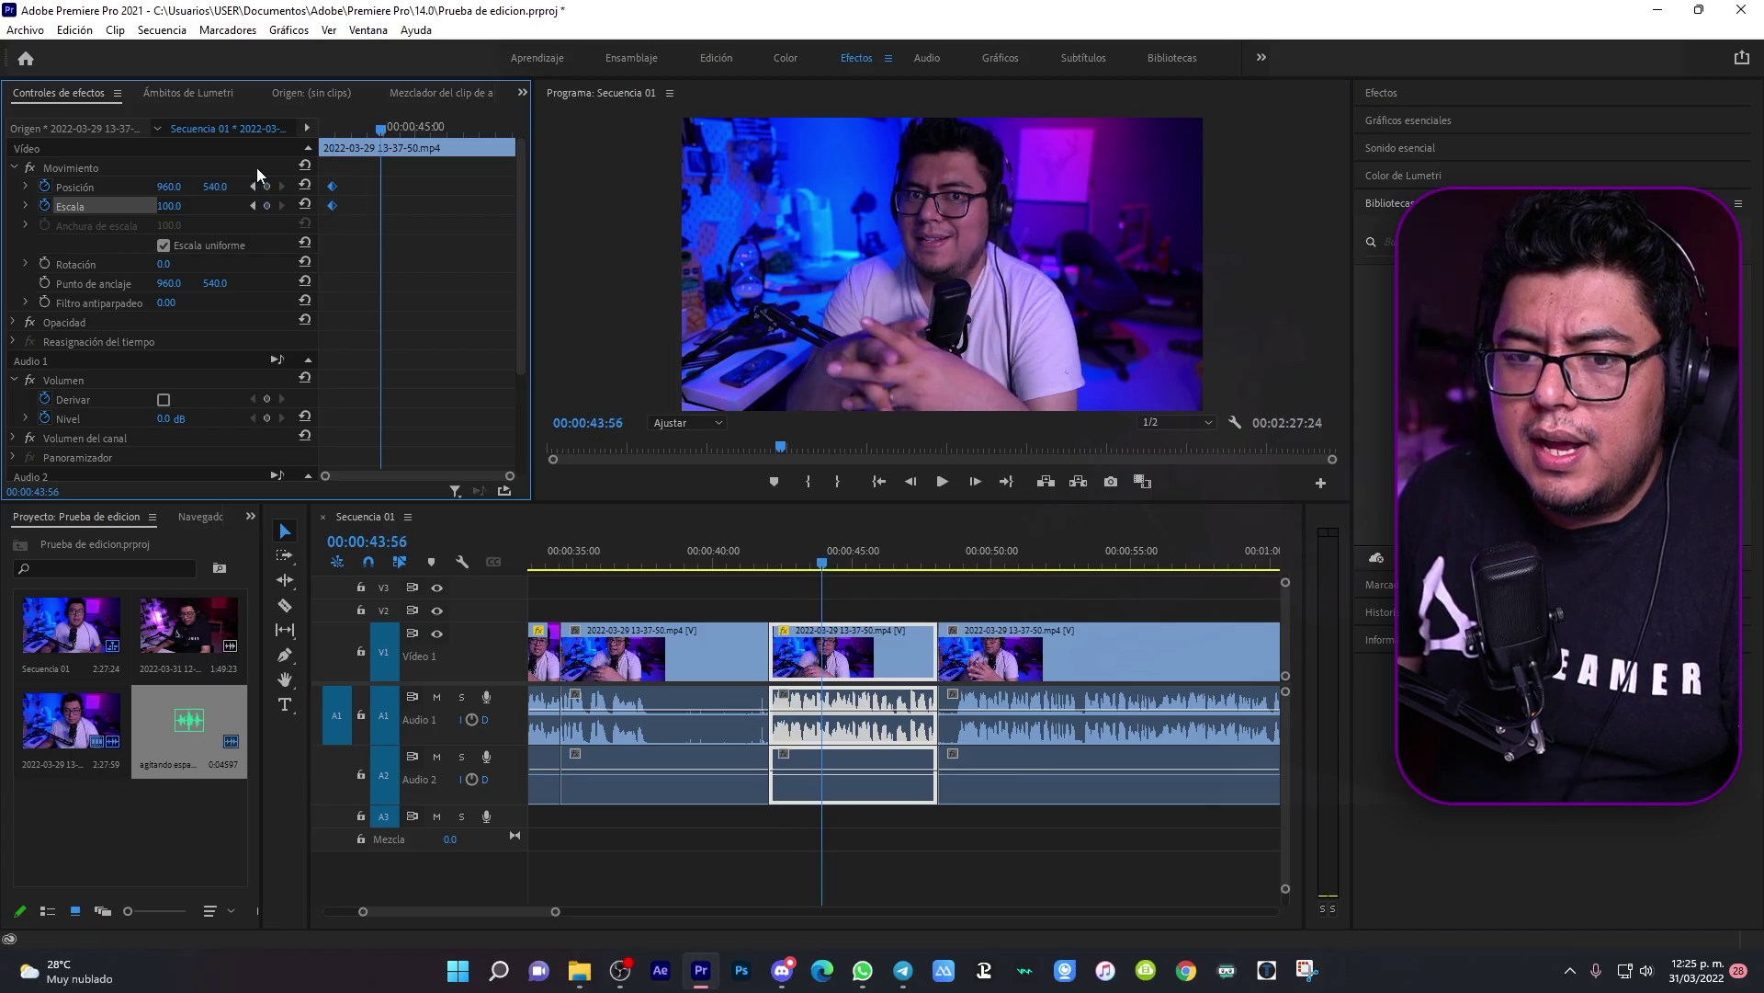
left_click(1018, 235)
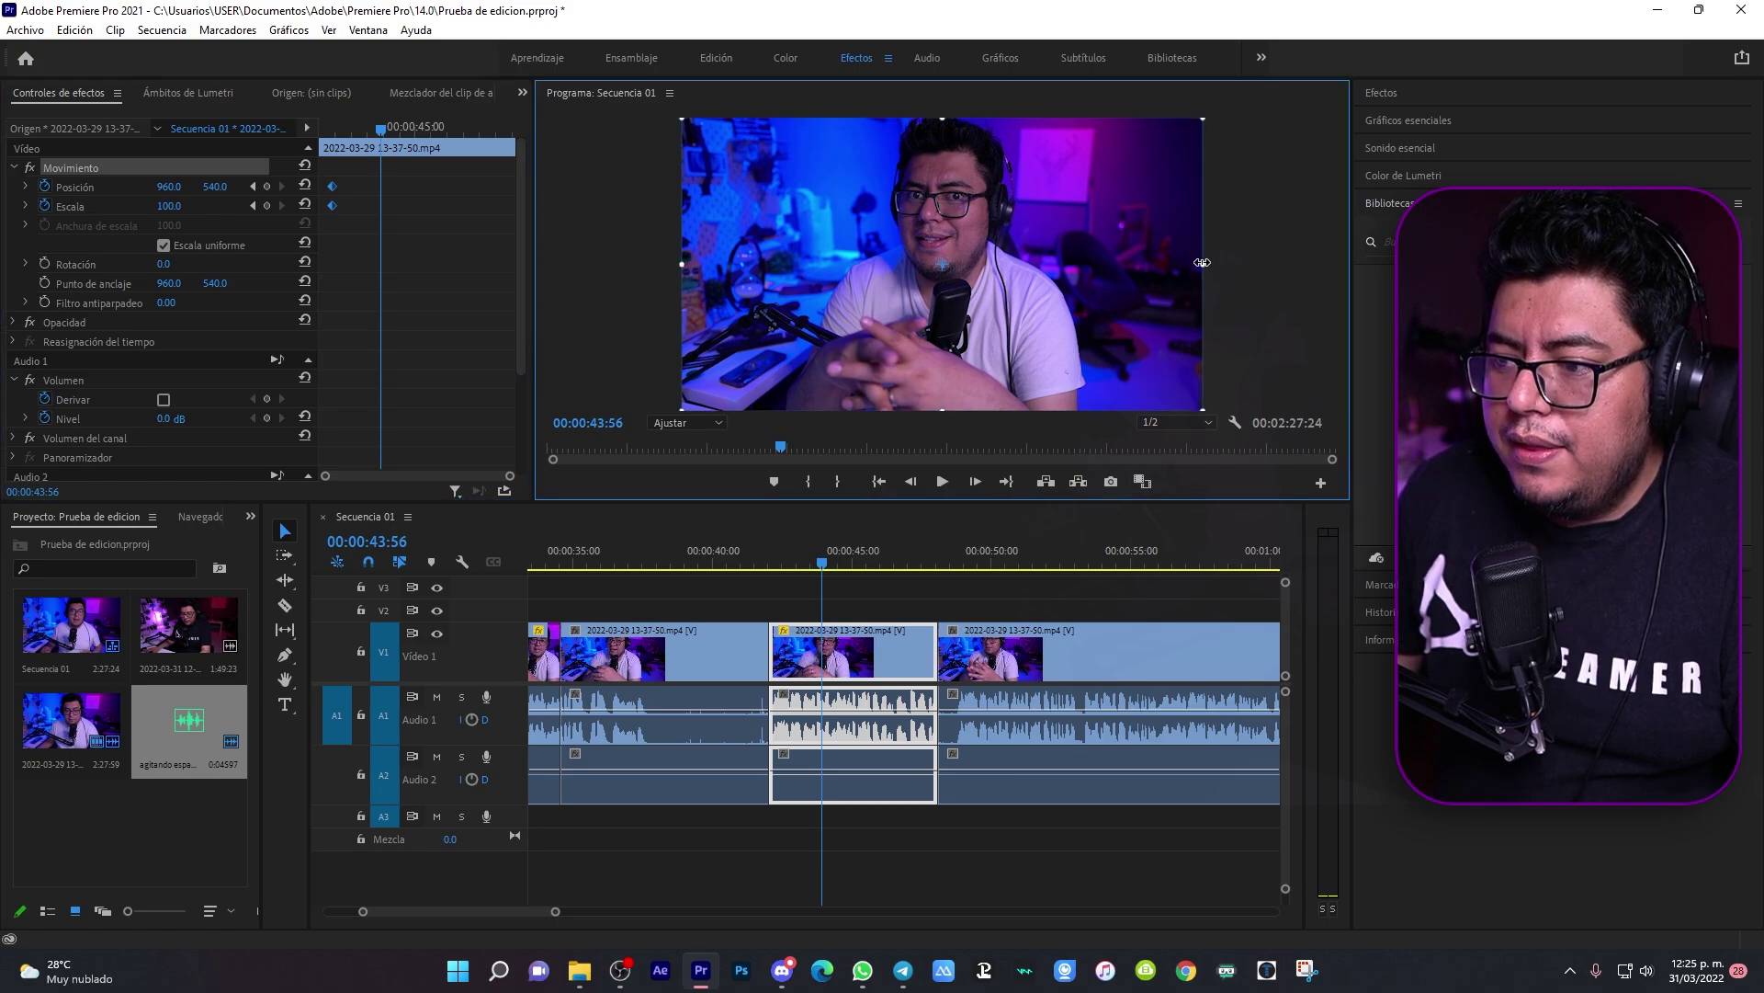
left_click_drag(1205, 265, 1356, 267)
left_click_drag(1114, 192, 1068, 257)
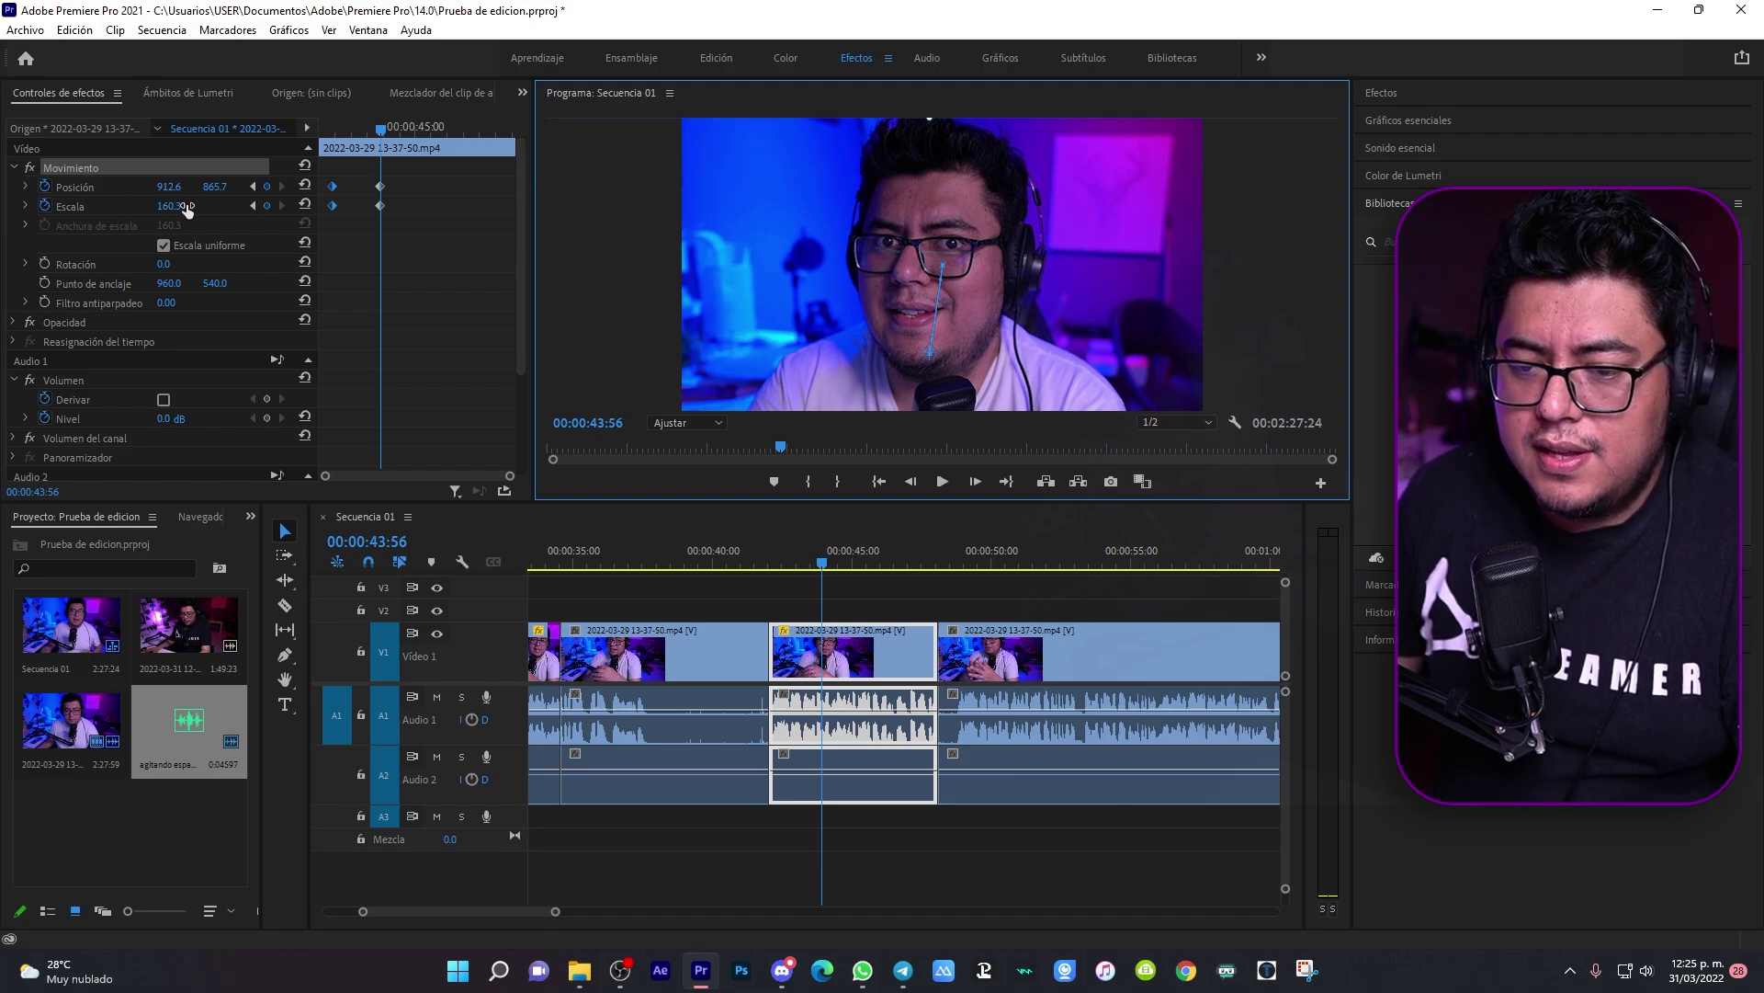
left_click(396, 213)
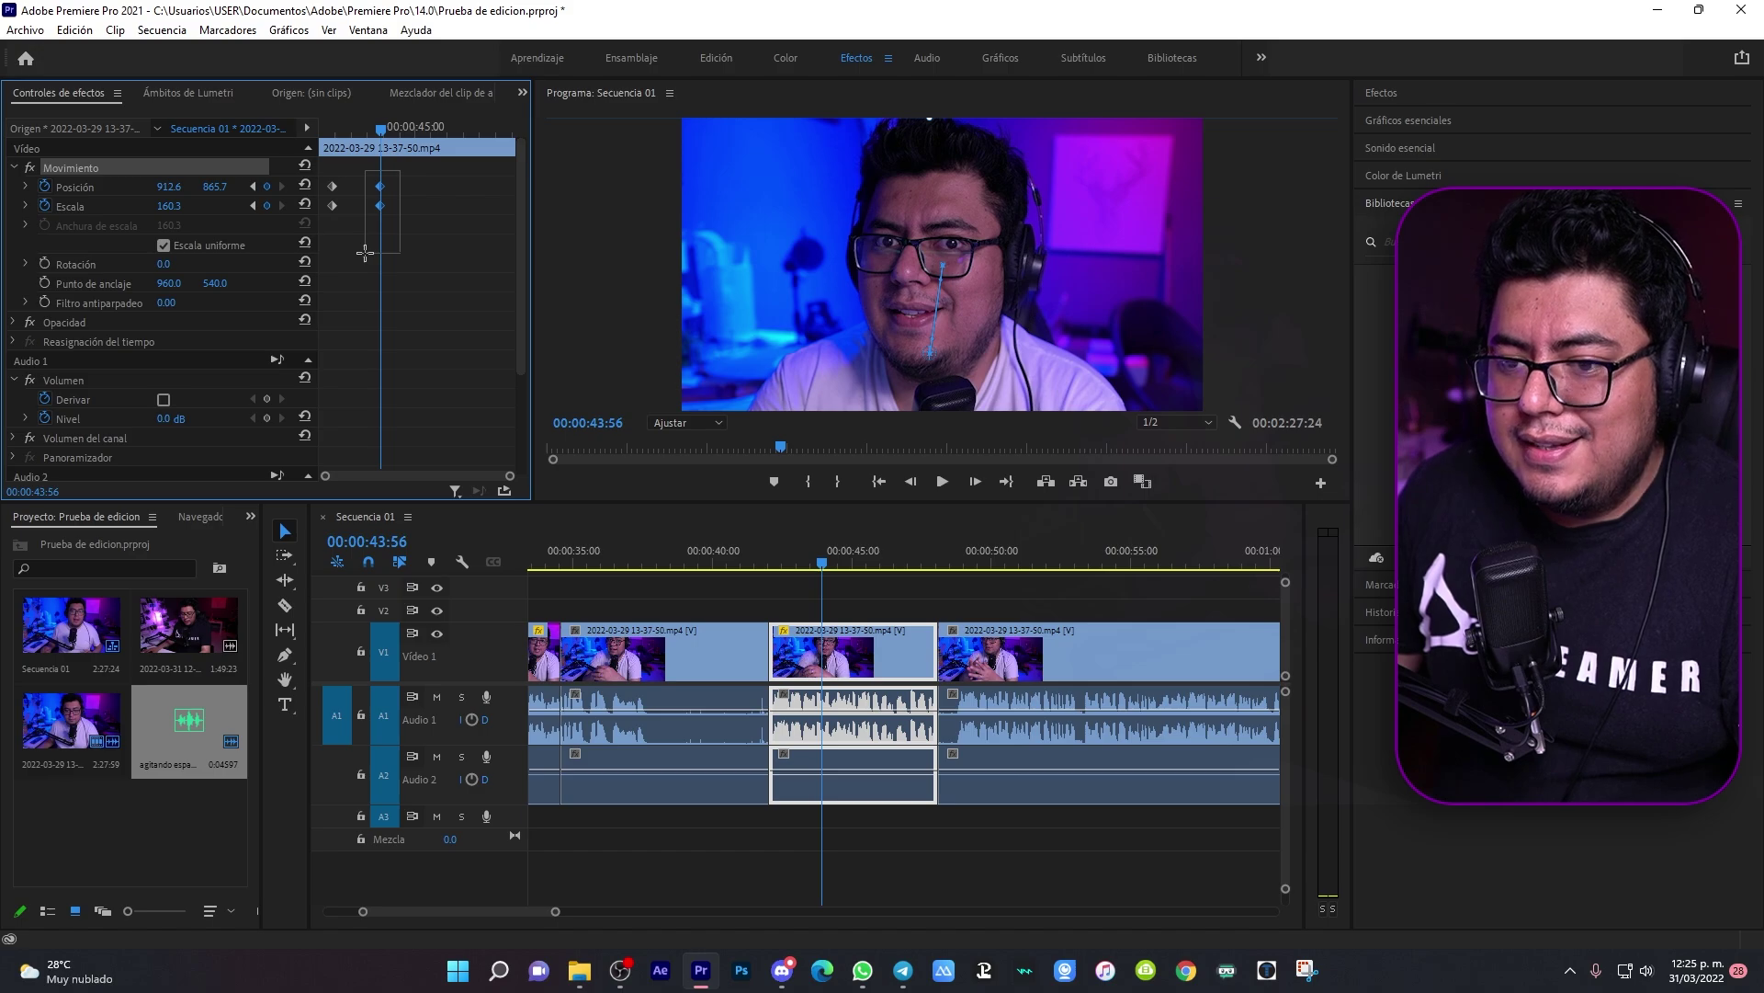
left_click_drag(383, 187, 529, 185)
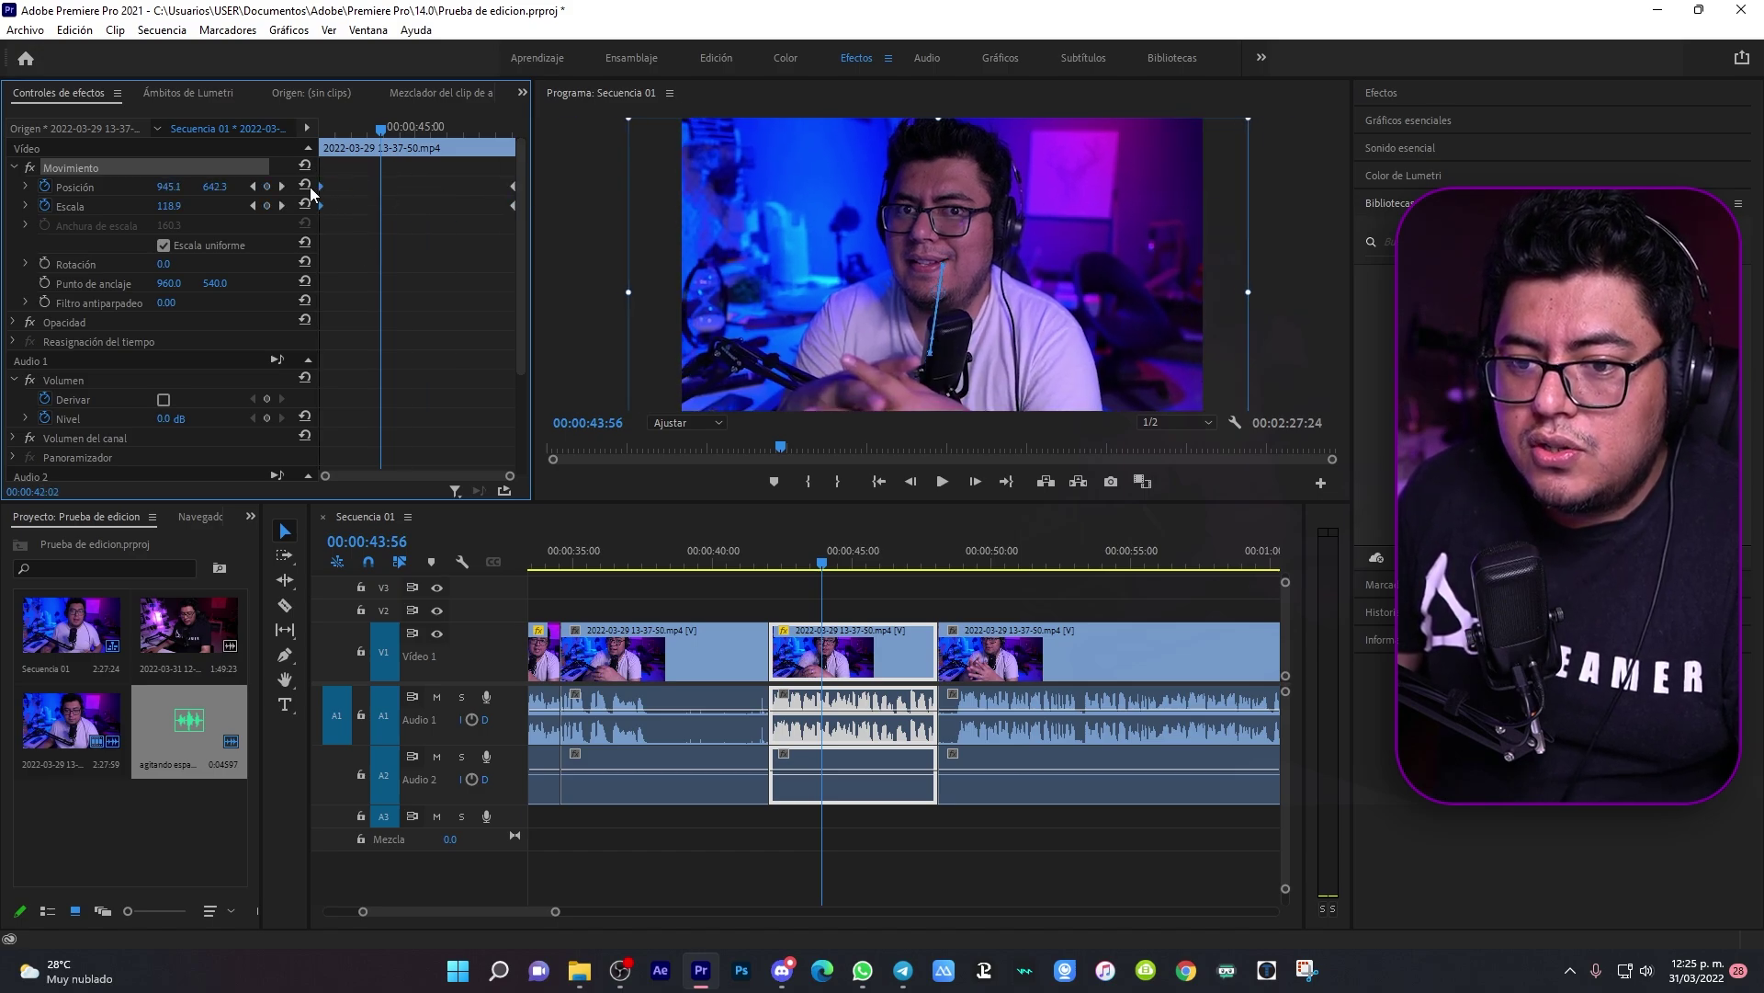
Step: Preview the zoom from 40:33, stopping at 45:49 and parking the playhead at 44:02
left_click(730, 561)
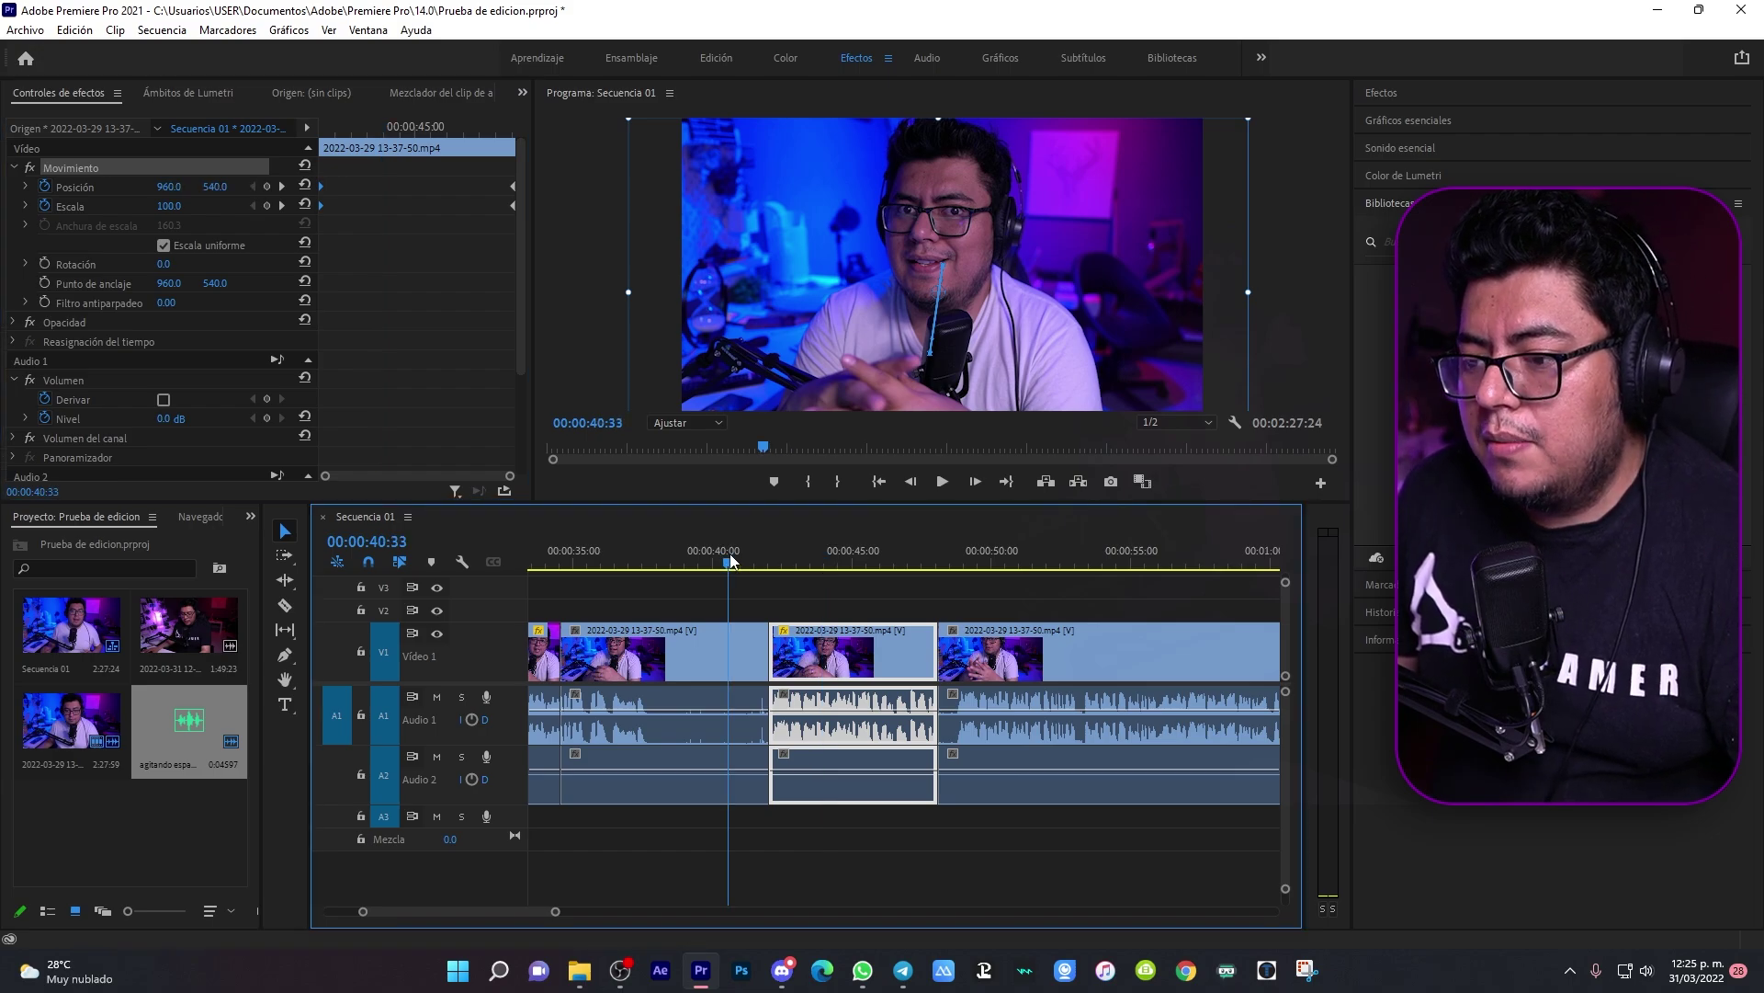
key("space")
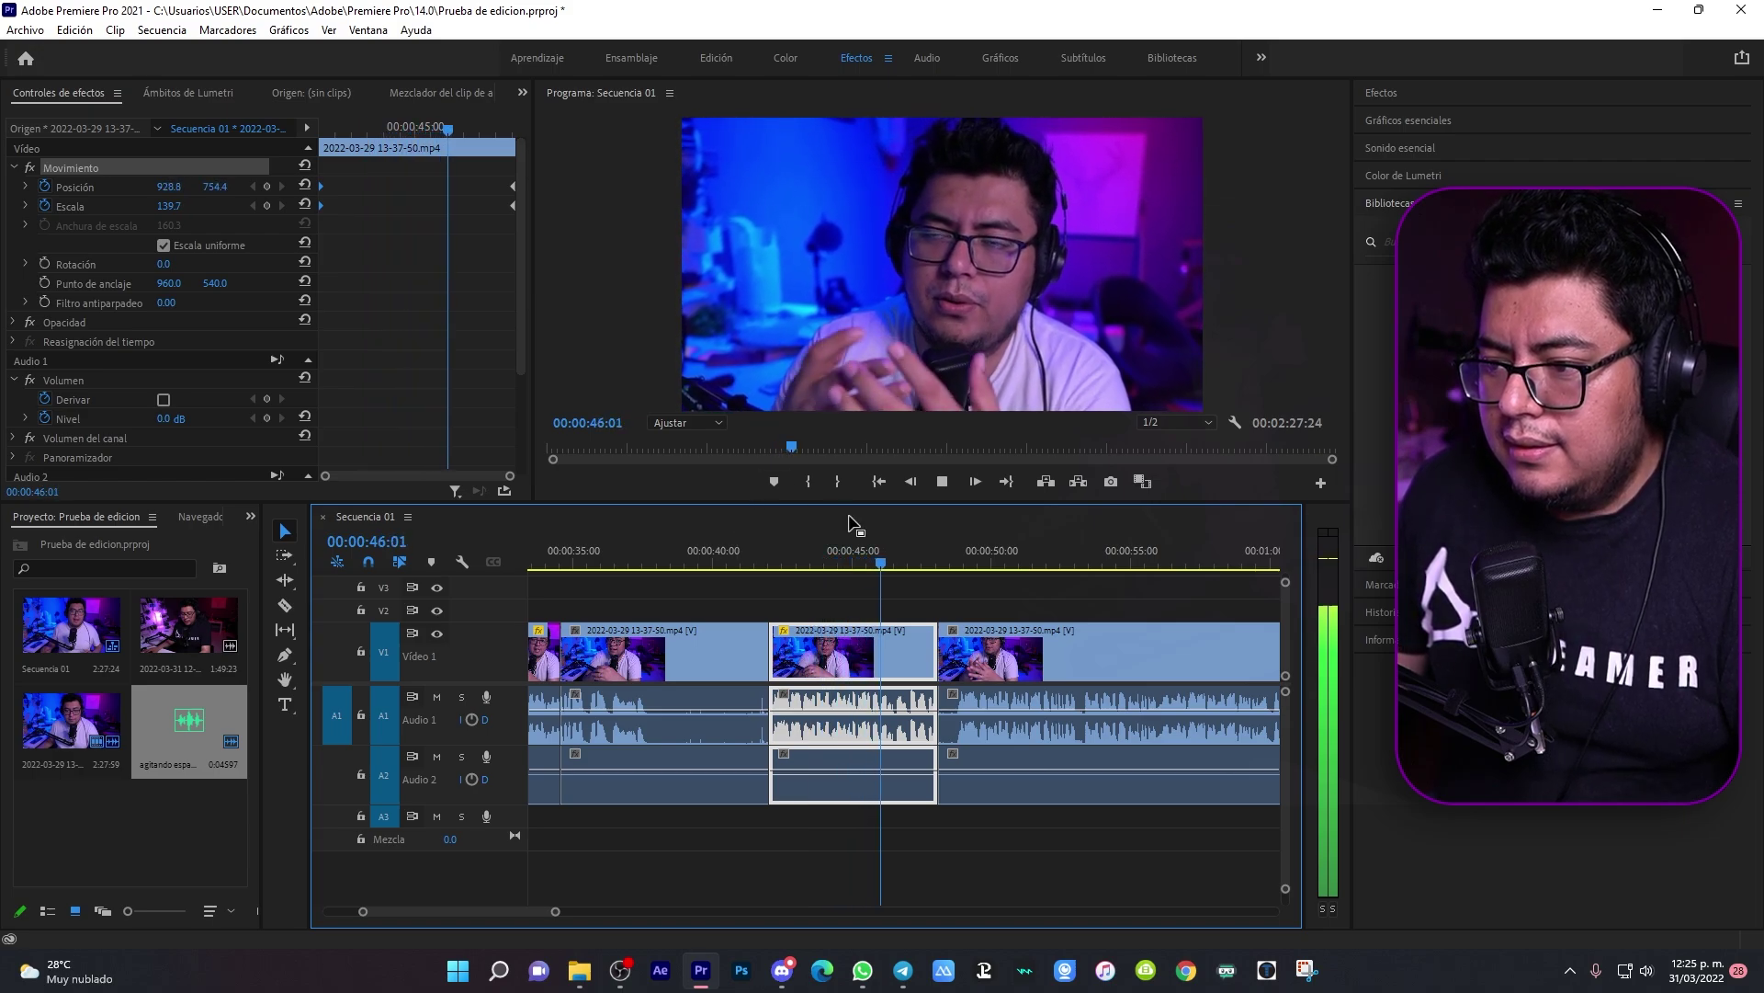
left_click(873, 559)
left_click_drag(874, 559, 829, 571)
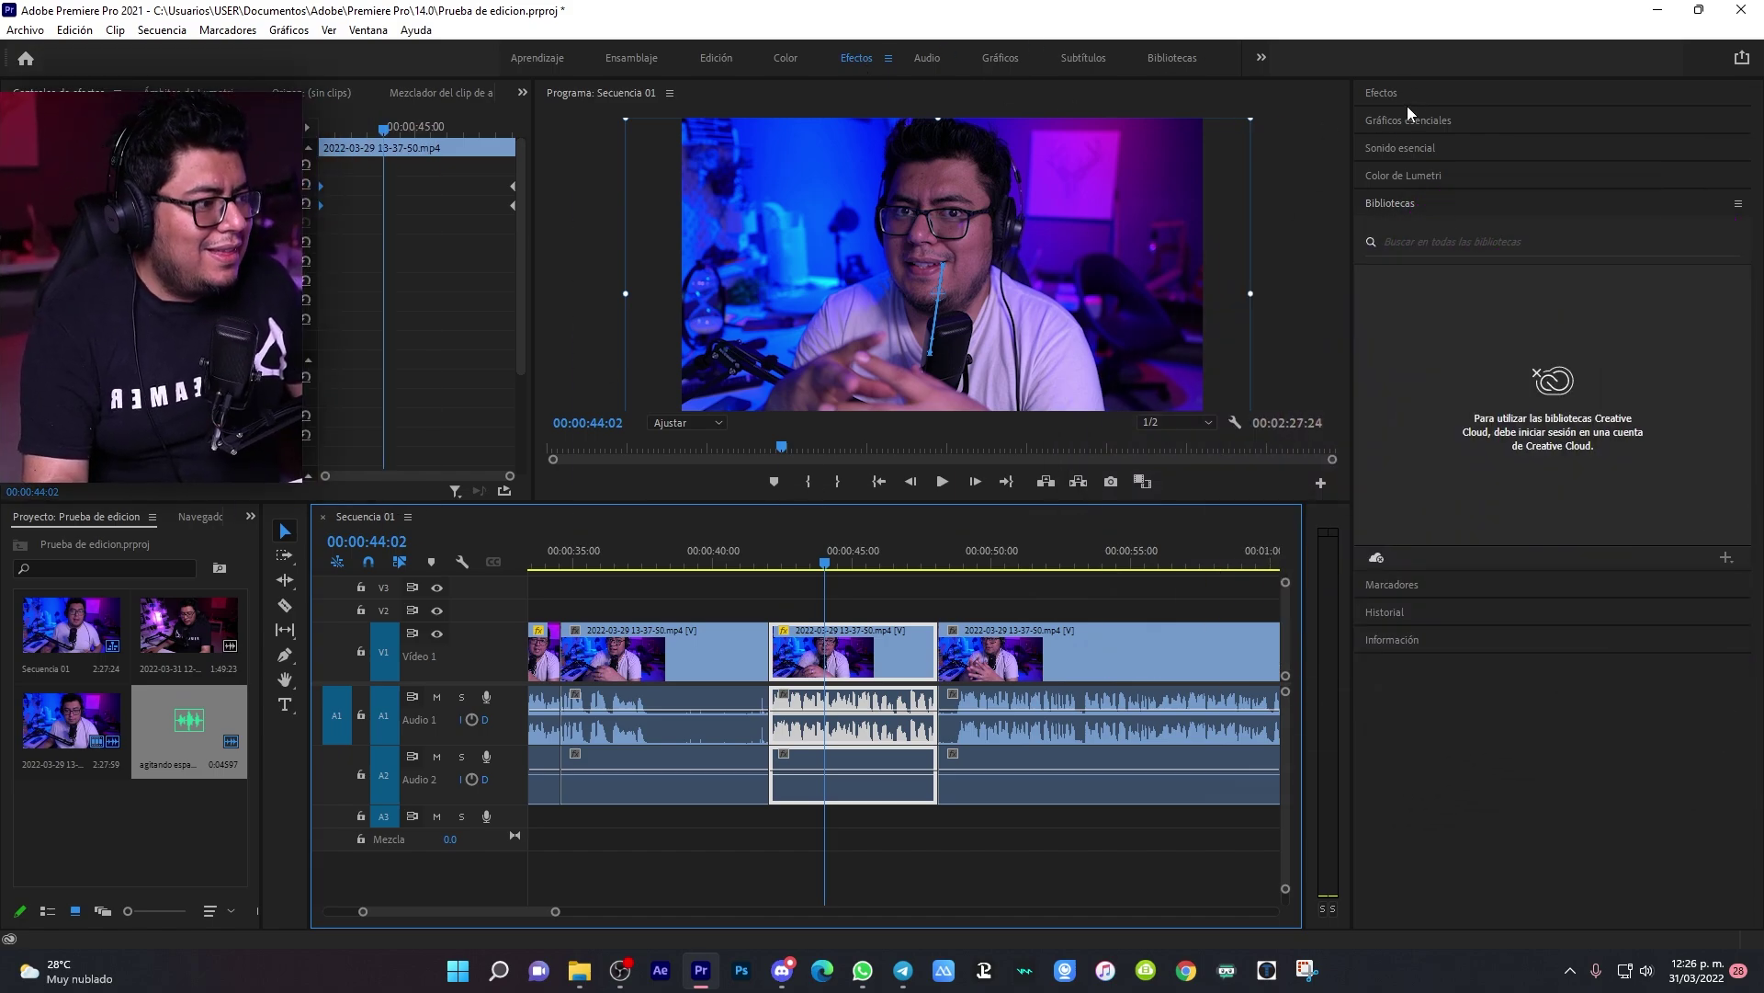
Step: Search the Effects panel for '3d' and select 3D básico
left_click(1386, 91)
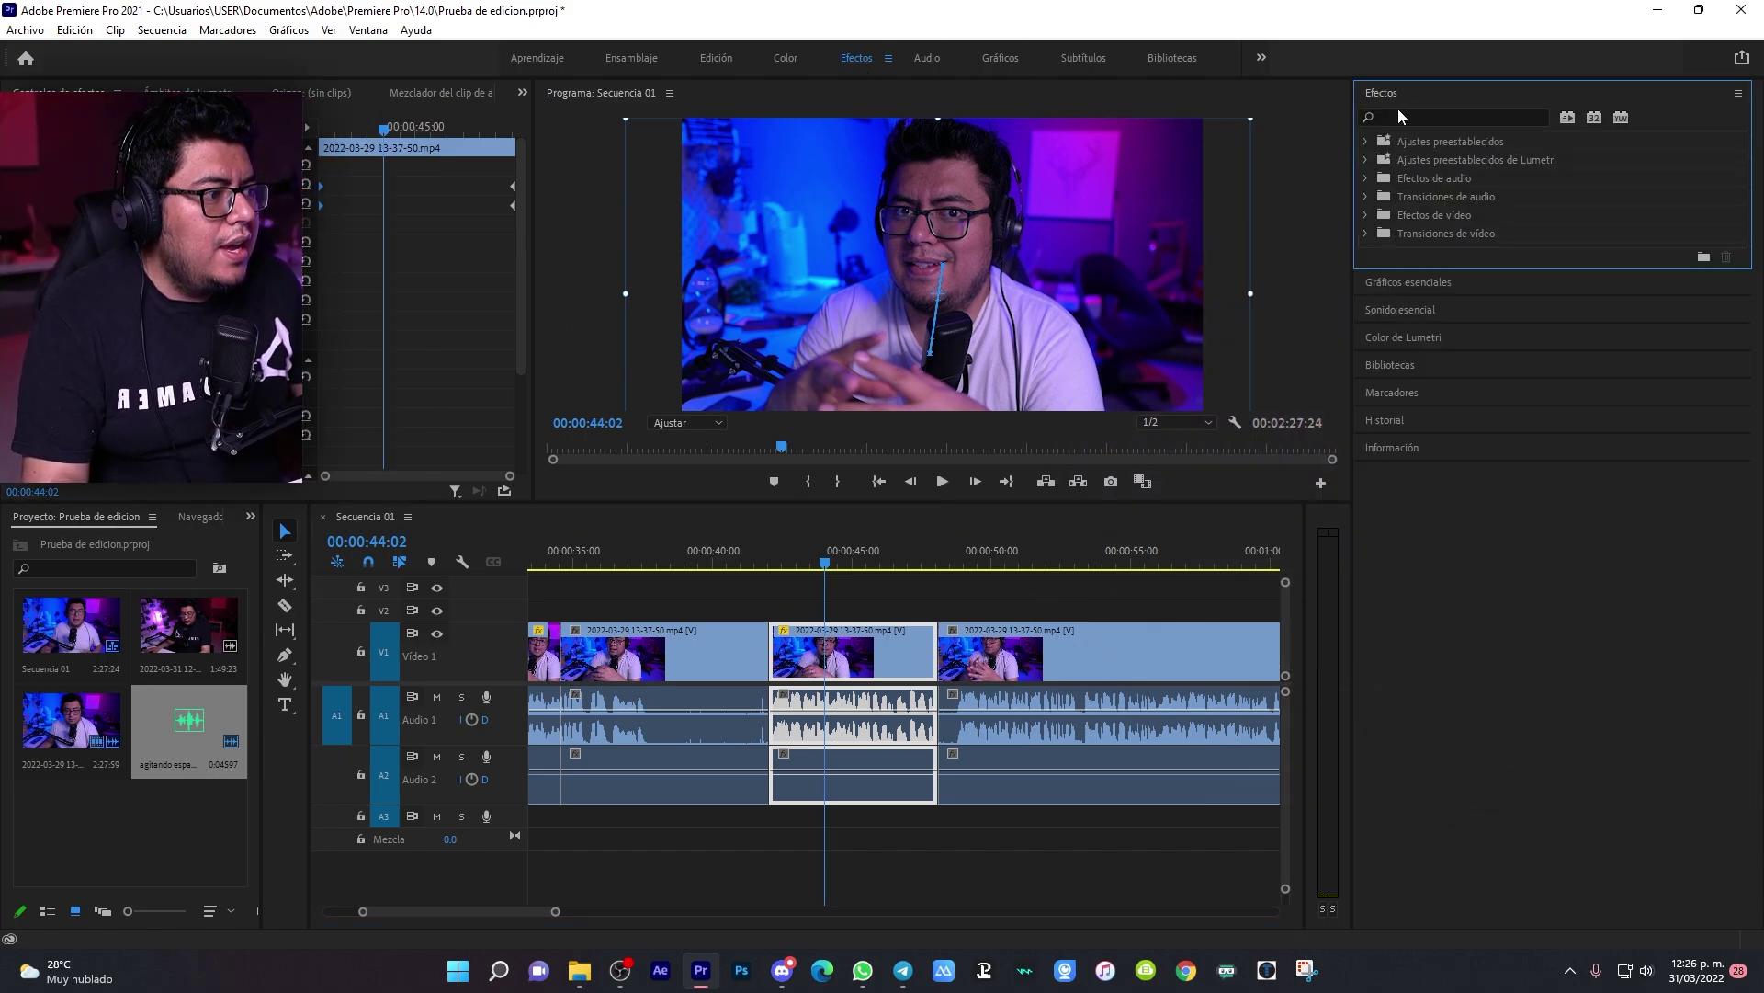
left_click(1400, 115)
type("3d")
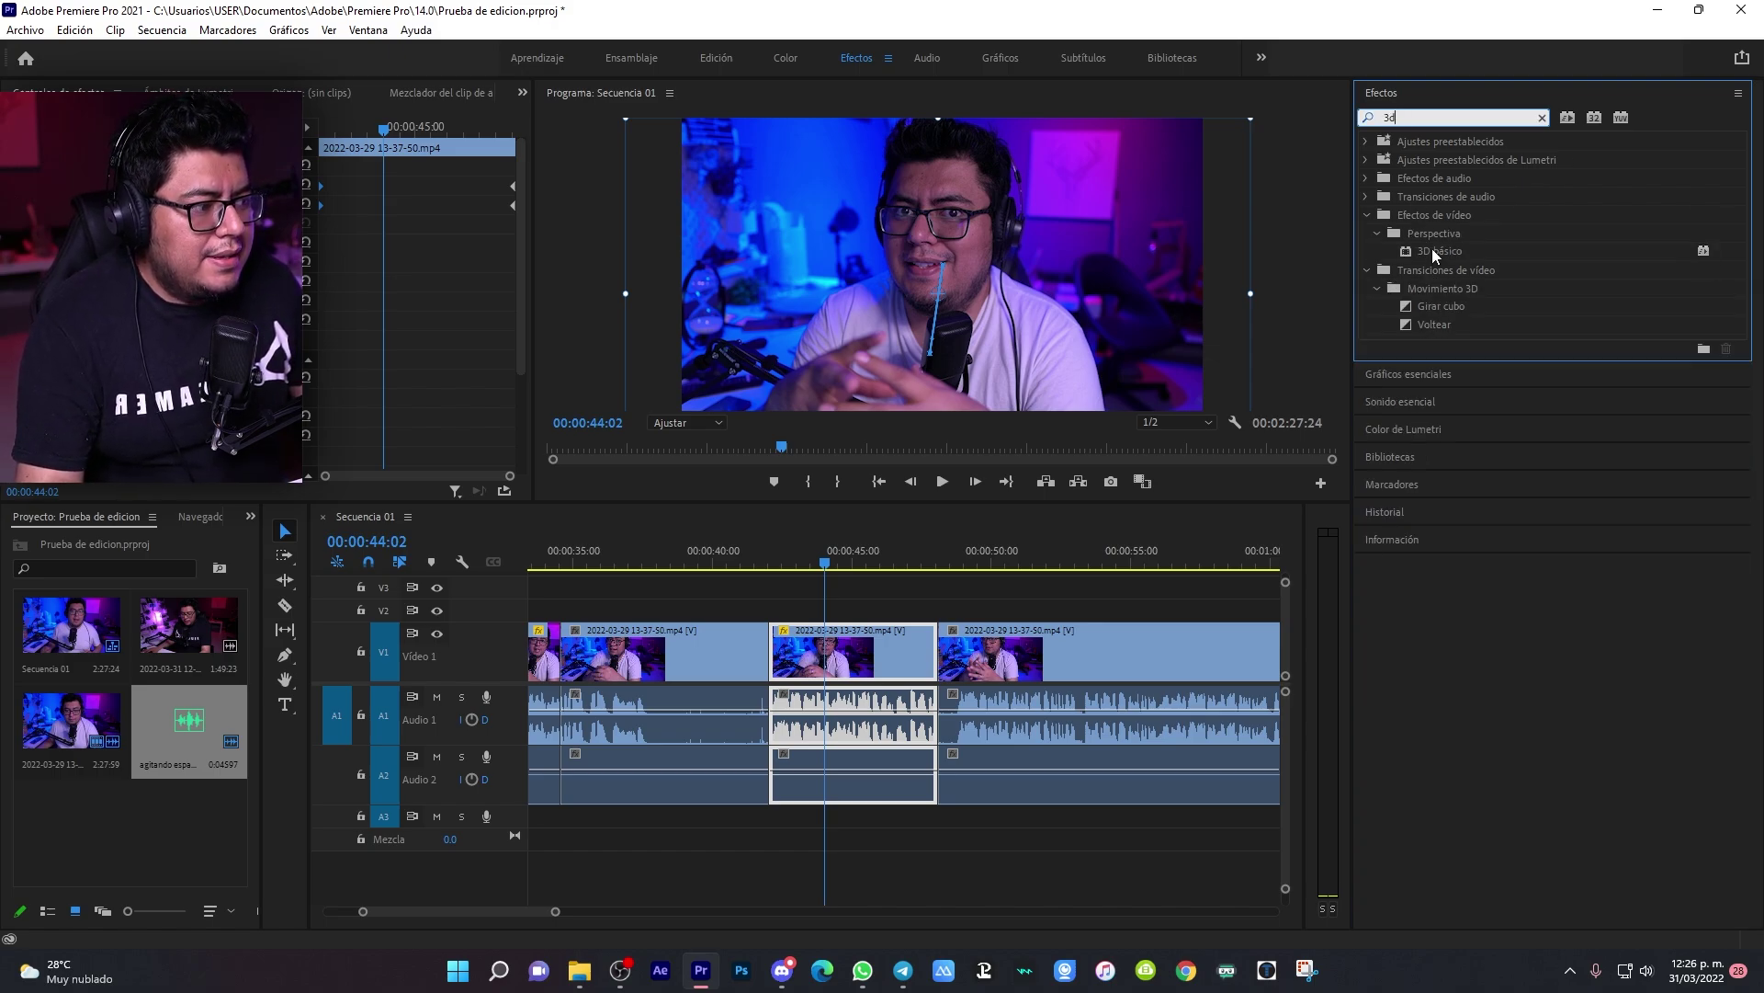
left_click(1432, 250)
Step: Razor-cut the third talking clip at about 52:50
left_click(1066, 568)
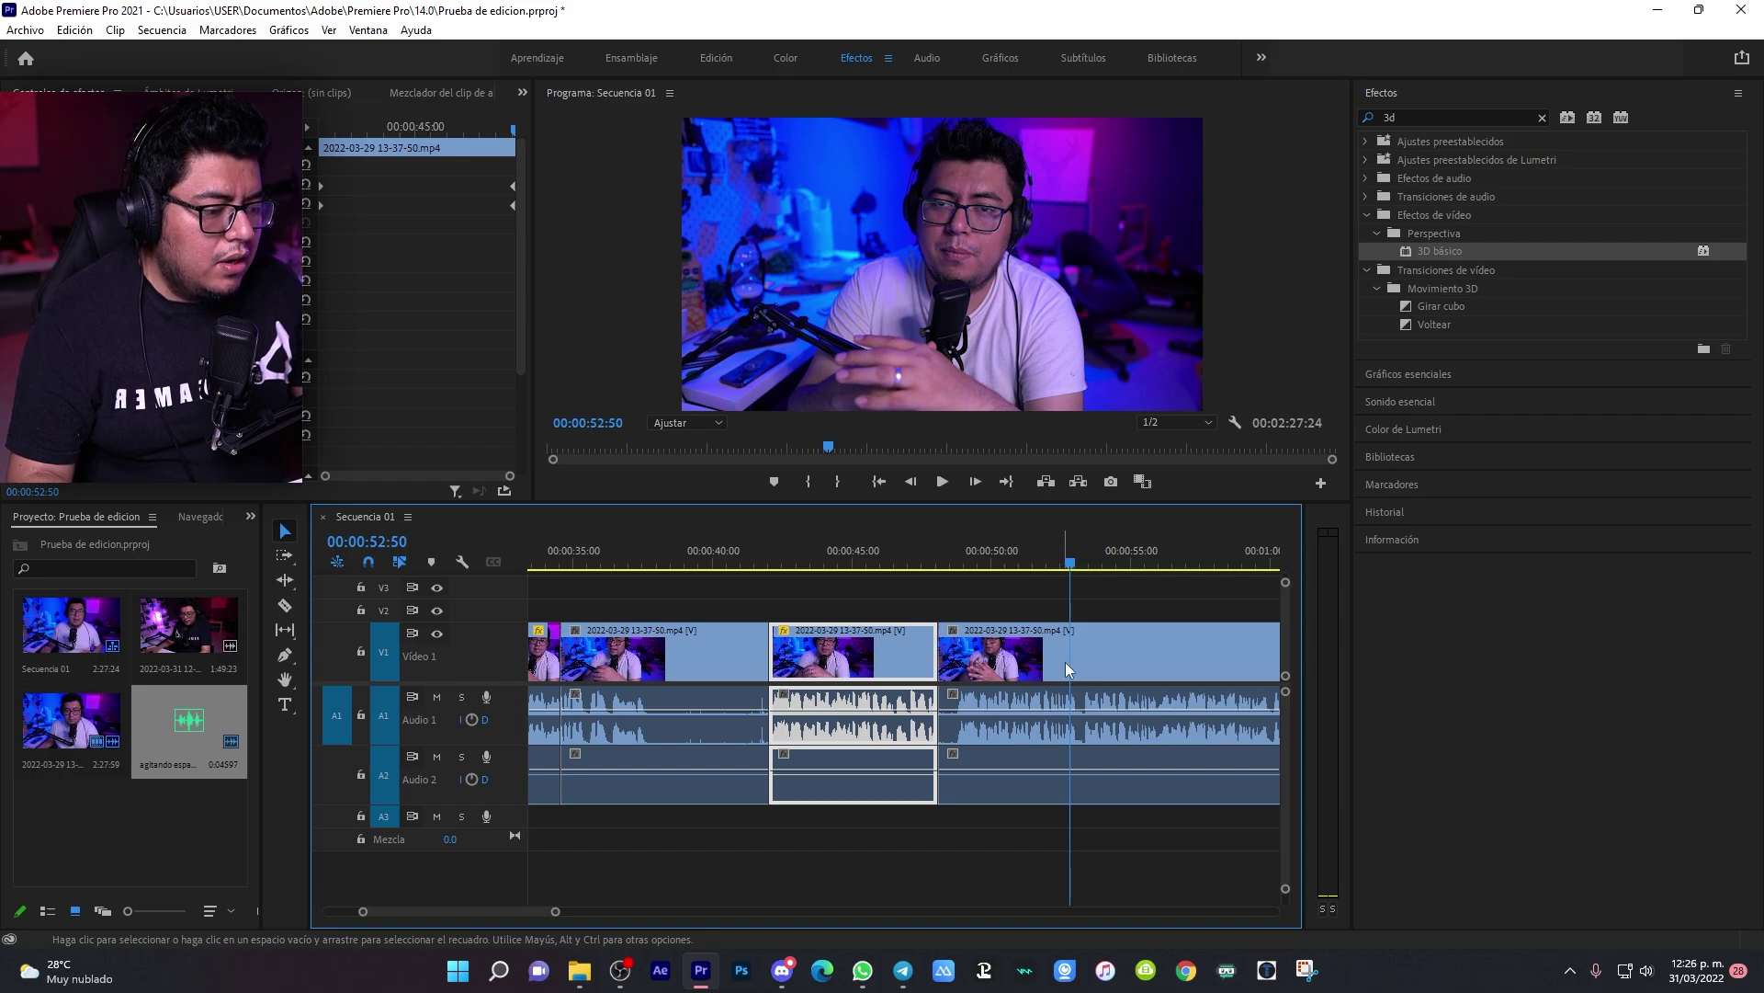
key("c")
left_click(1082, 721)
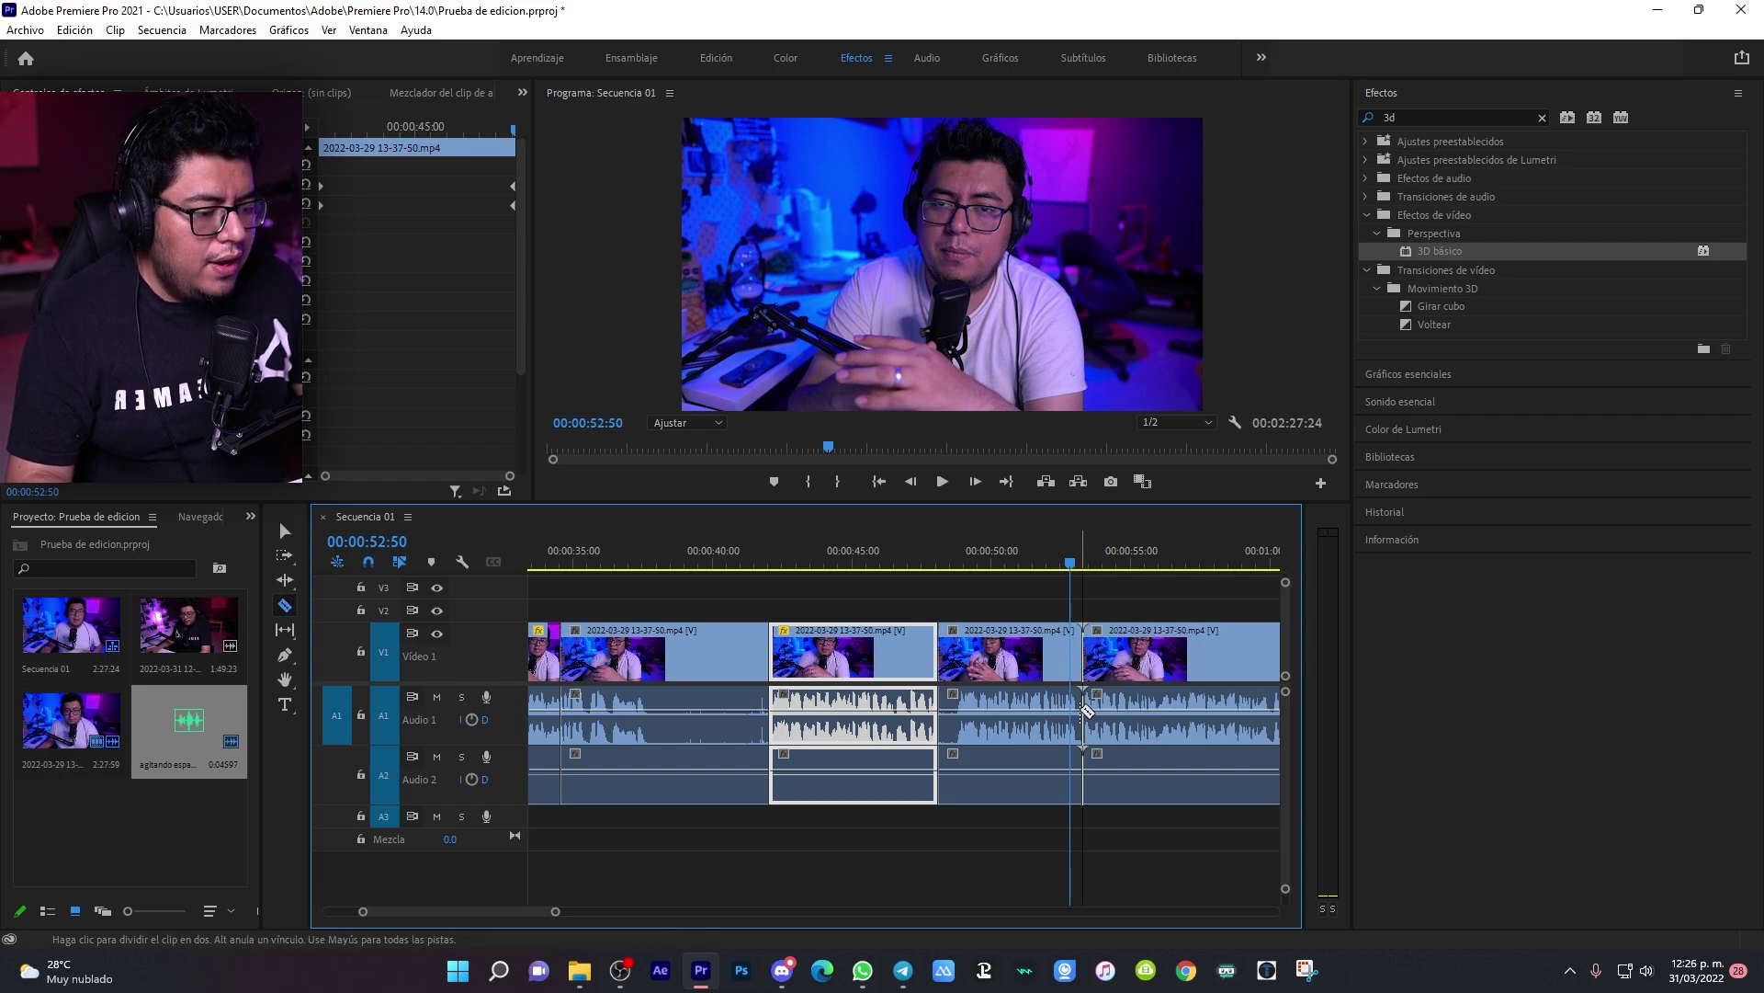
scroll(1020, 726, "down", 5)
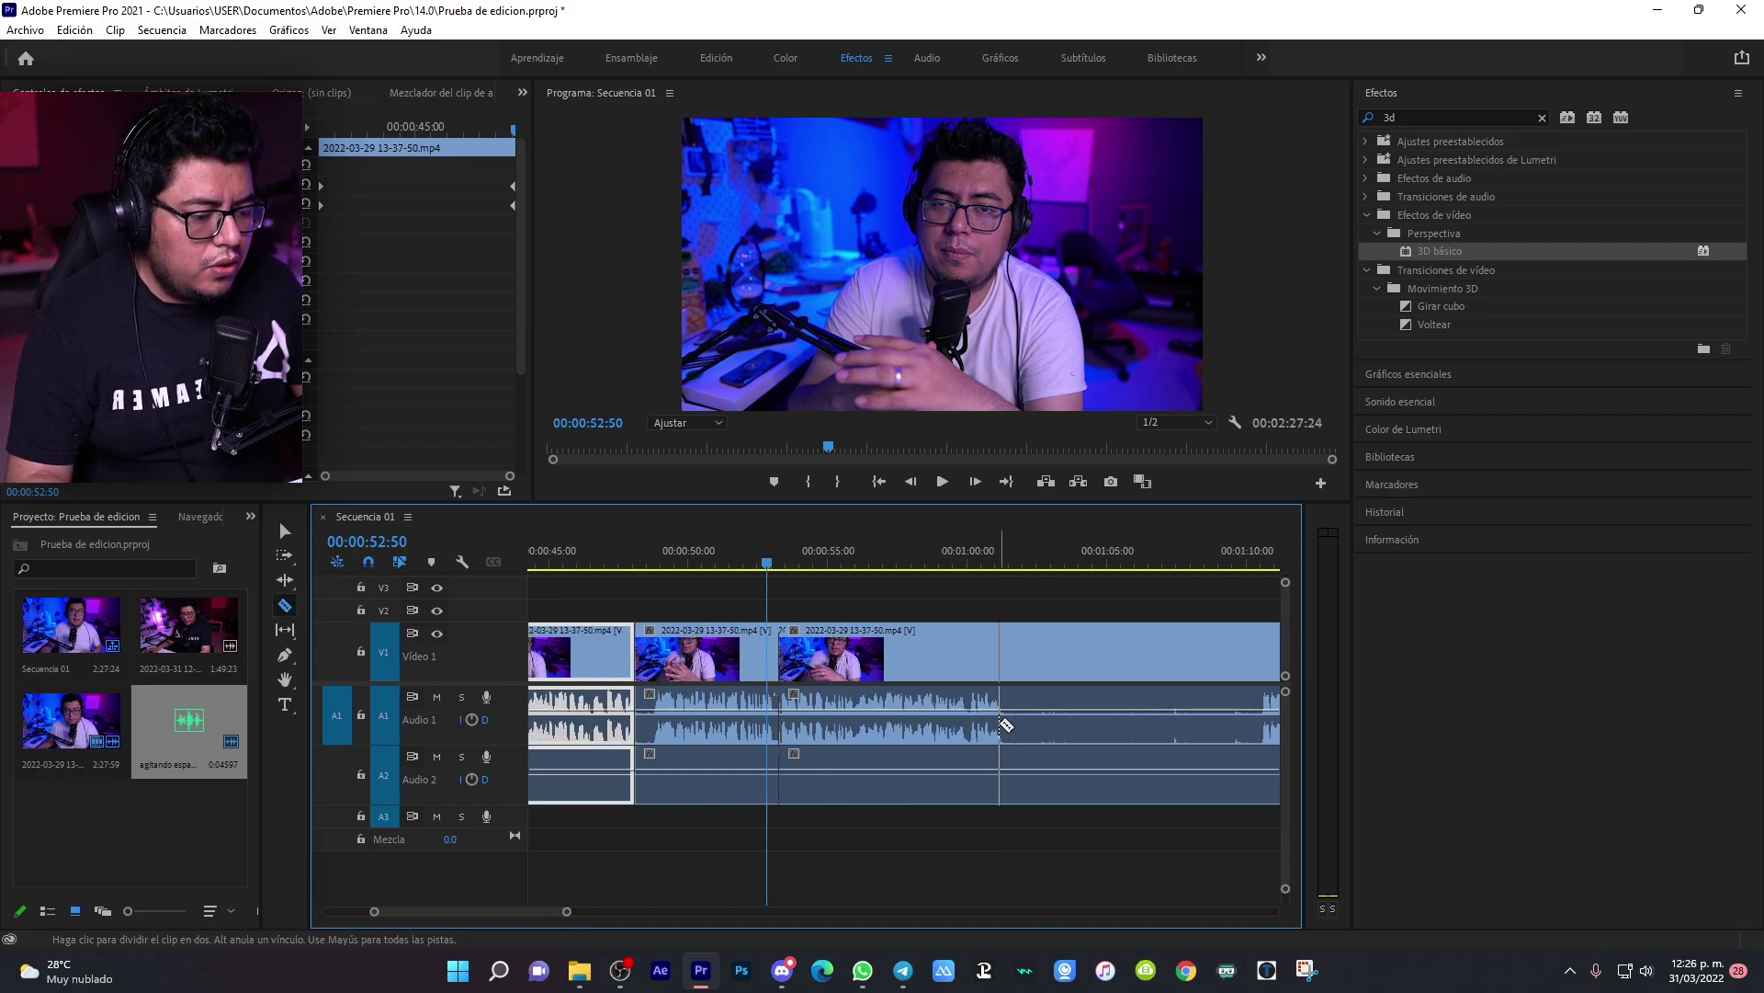
Step: Cut the talking clip near 1:02, select the middle piece and play it back
left_click(1002, 726)
key("v")
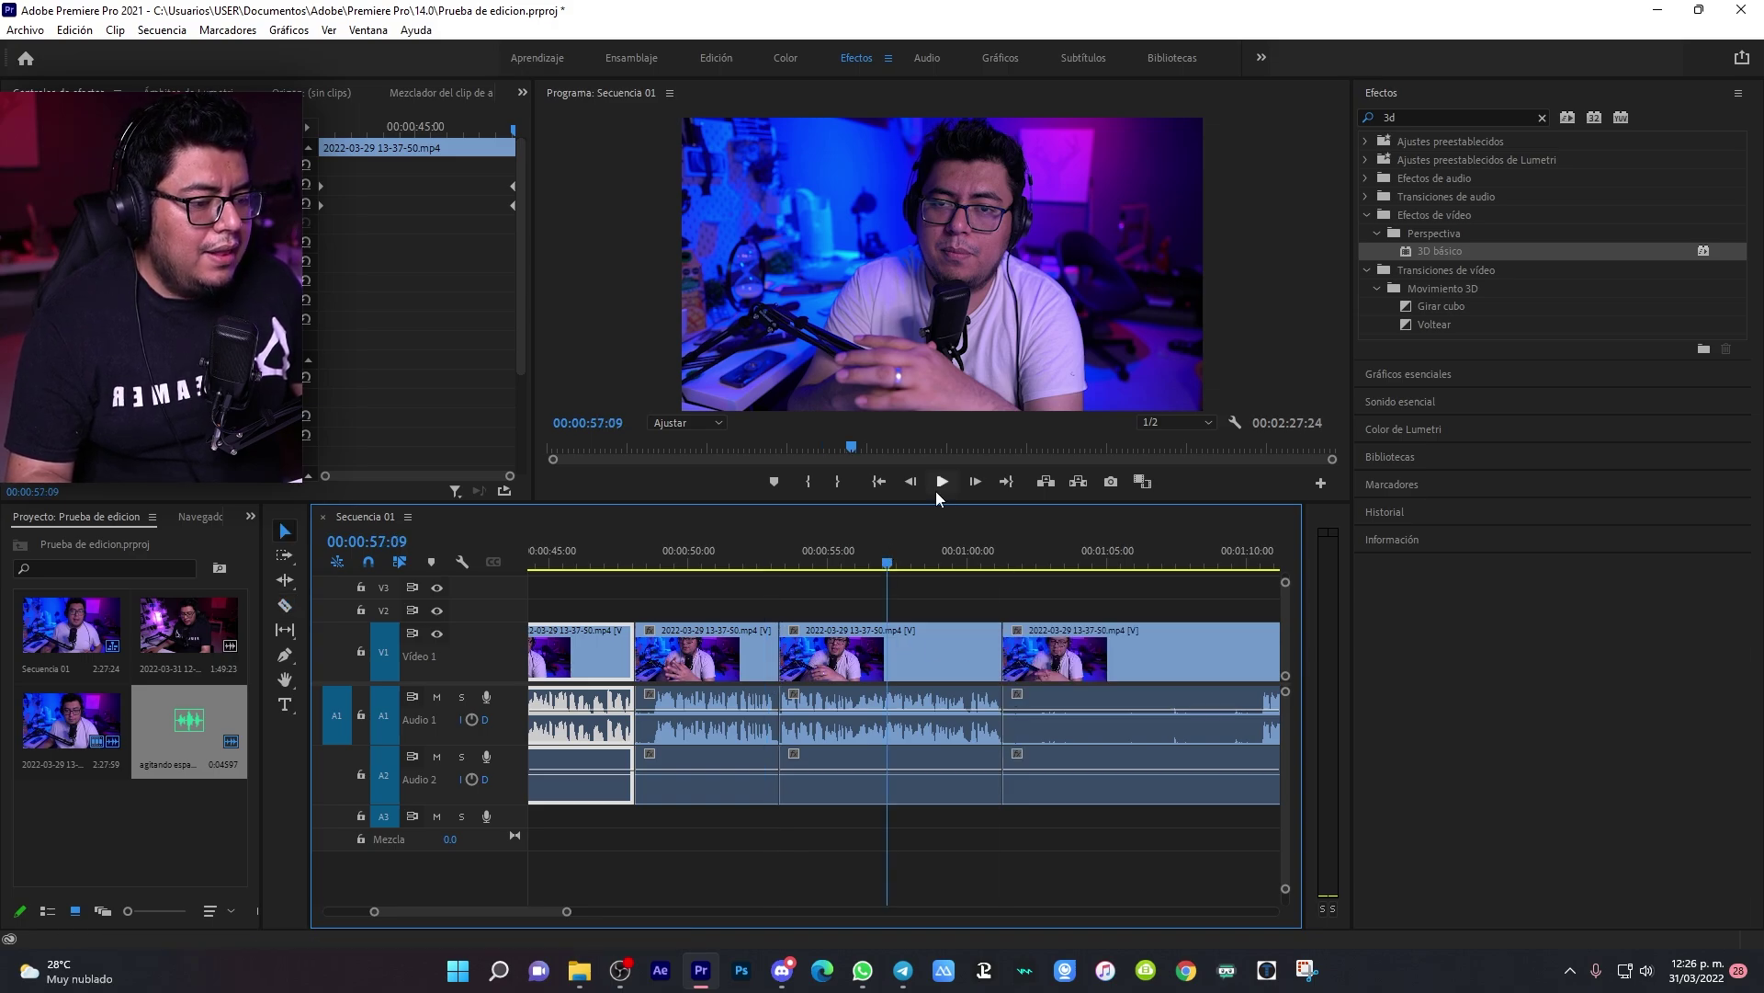
left_click(905, 649)
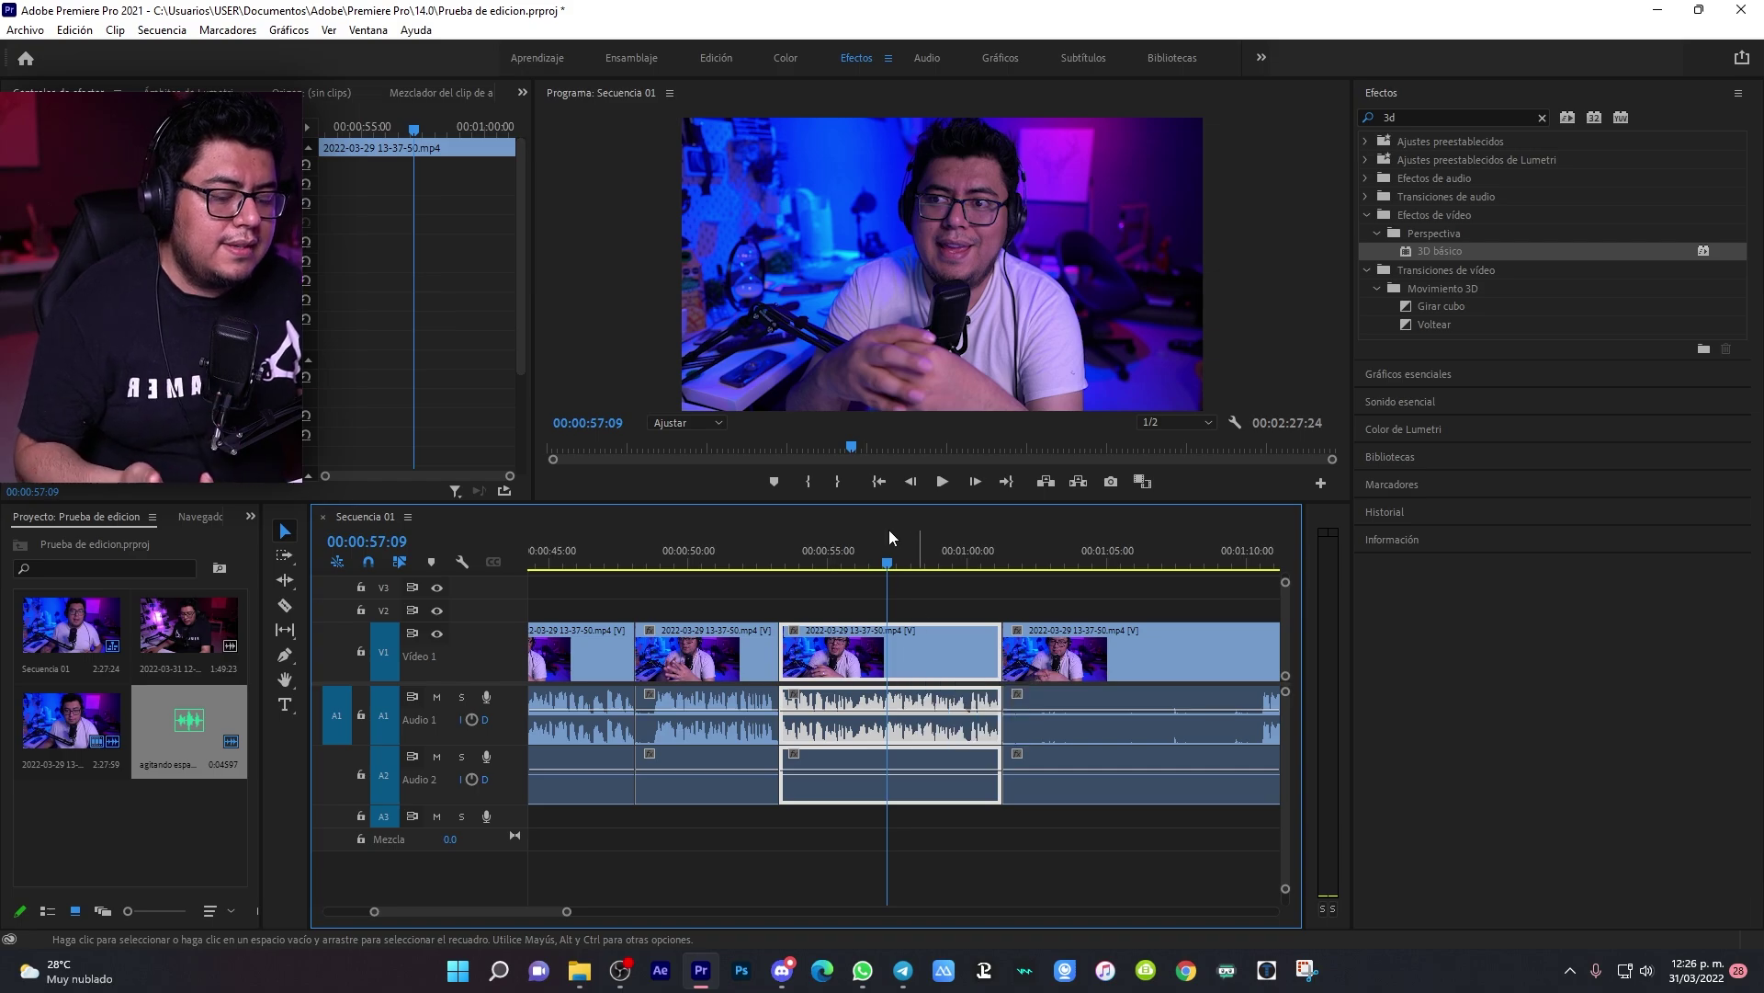
key("space")
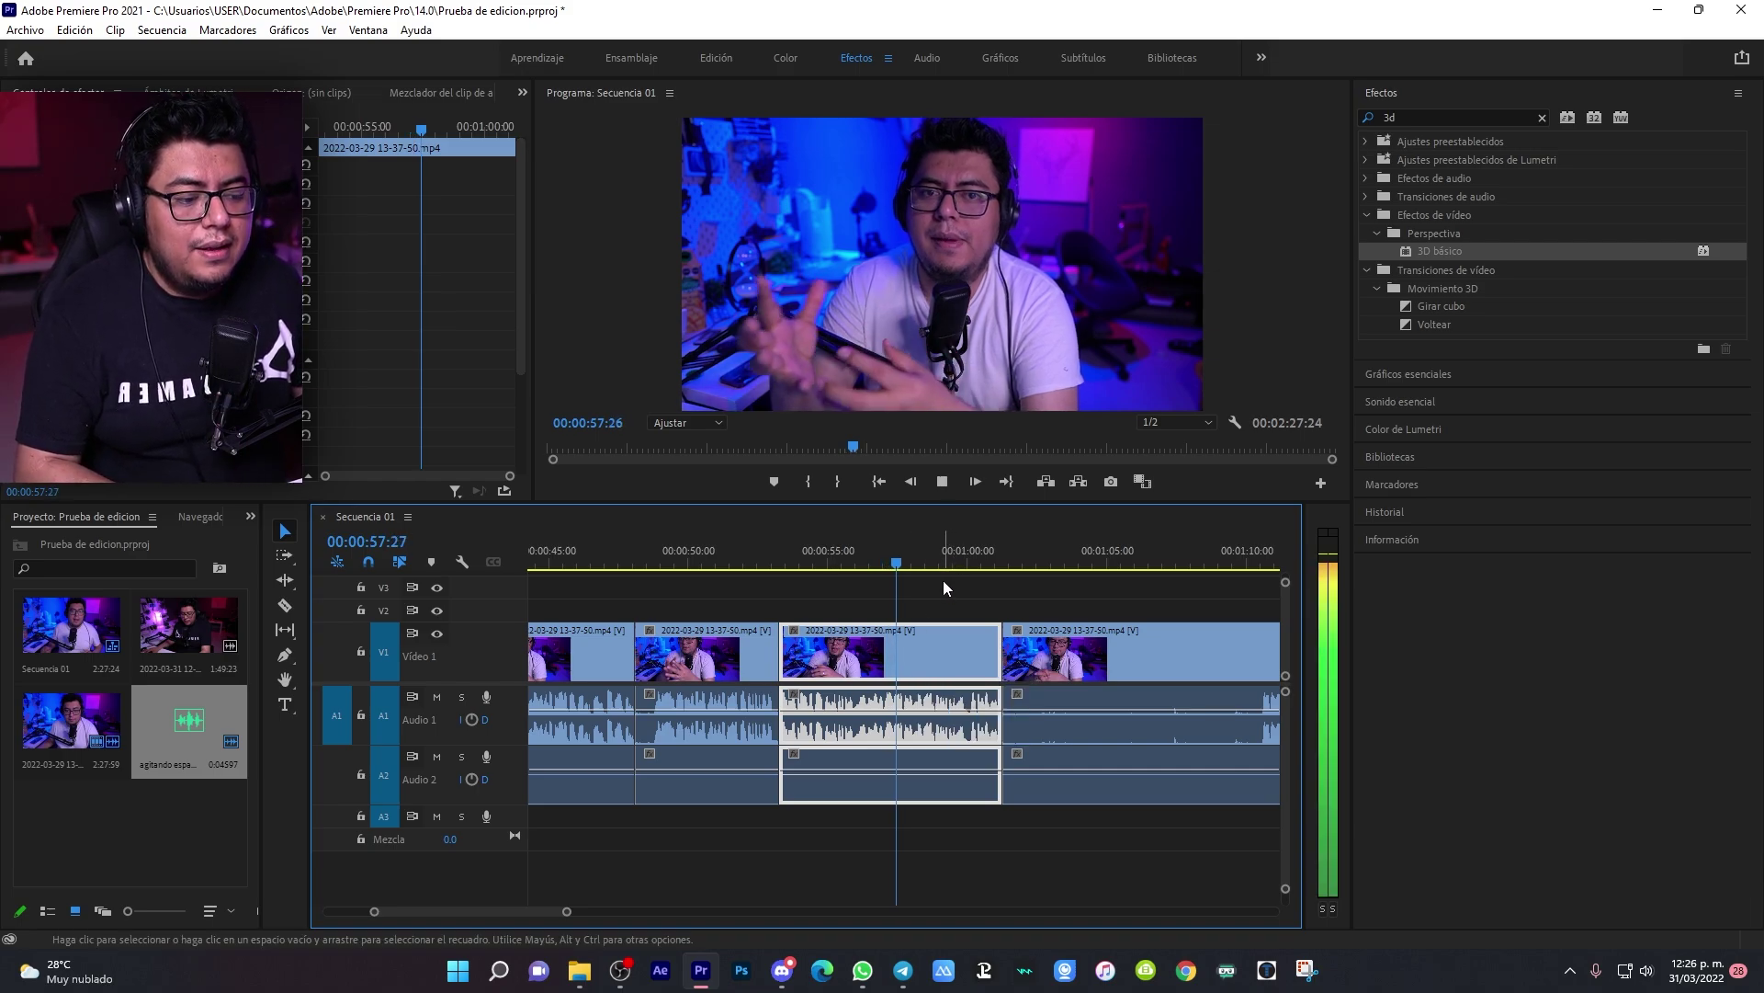
key("space")
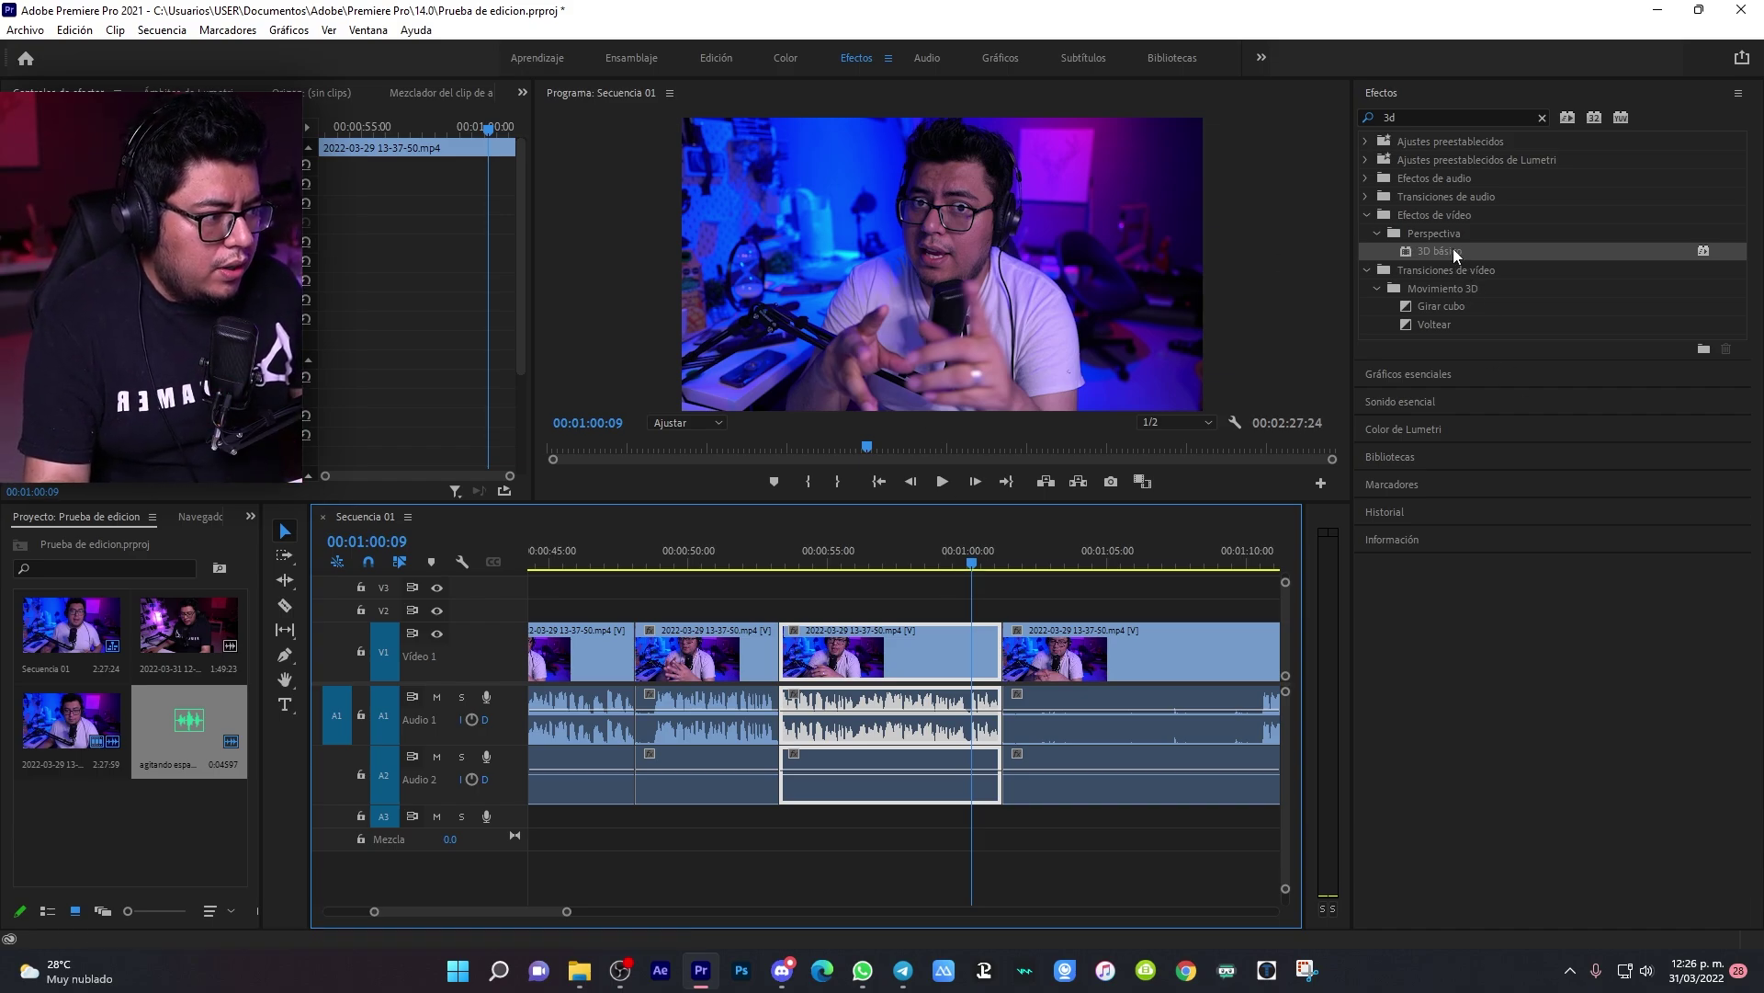
Step: Drag the 3D básico effect onto the middle clip and begin moving it up a track
left_click_drag(1453, 250, 897, 618)
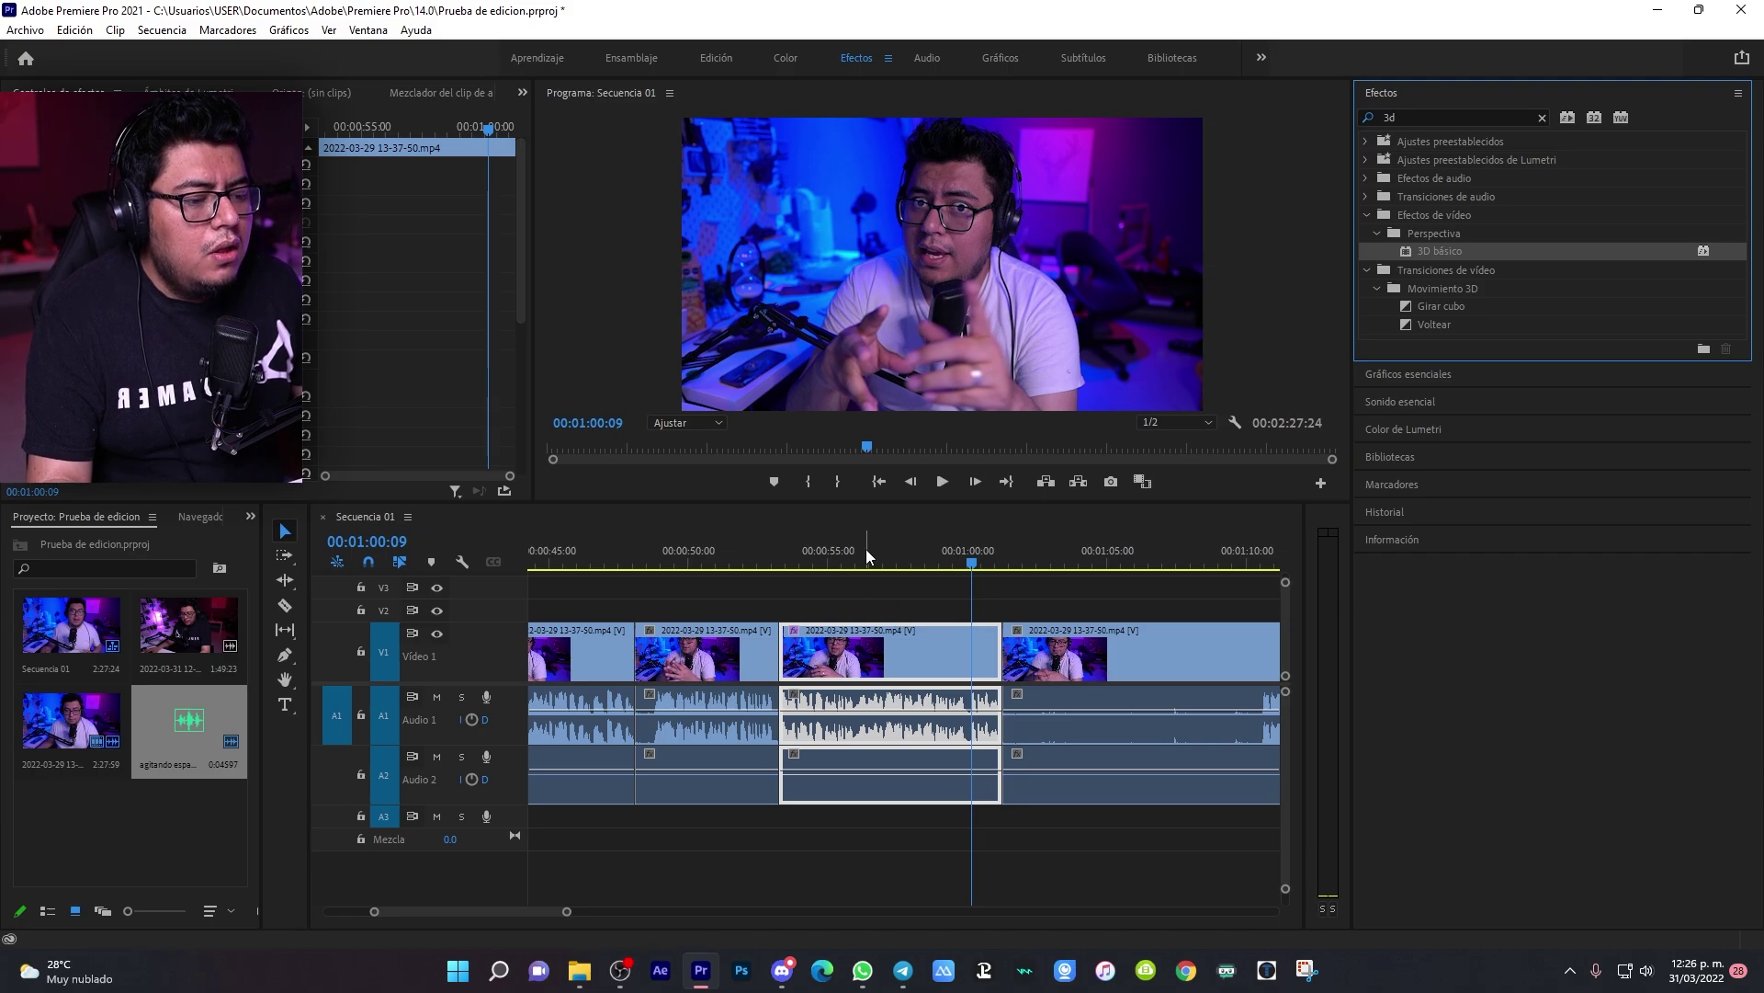
mouse_move(865, 551)
left_mouse_down()
mouse_move(951, 570)
mouse_move(859, 562)
left_mouse_up()
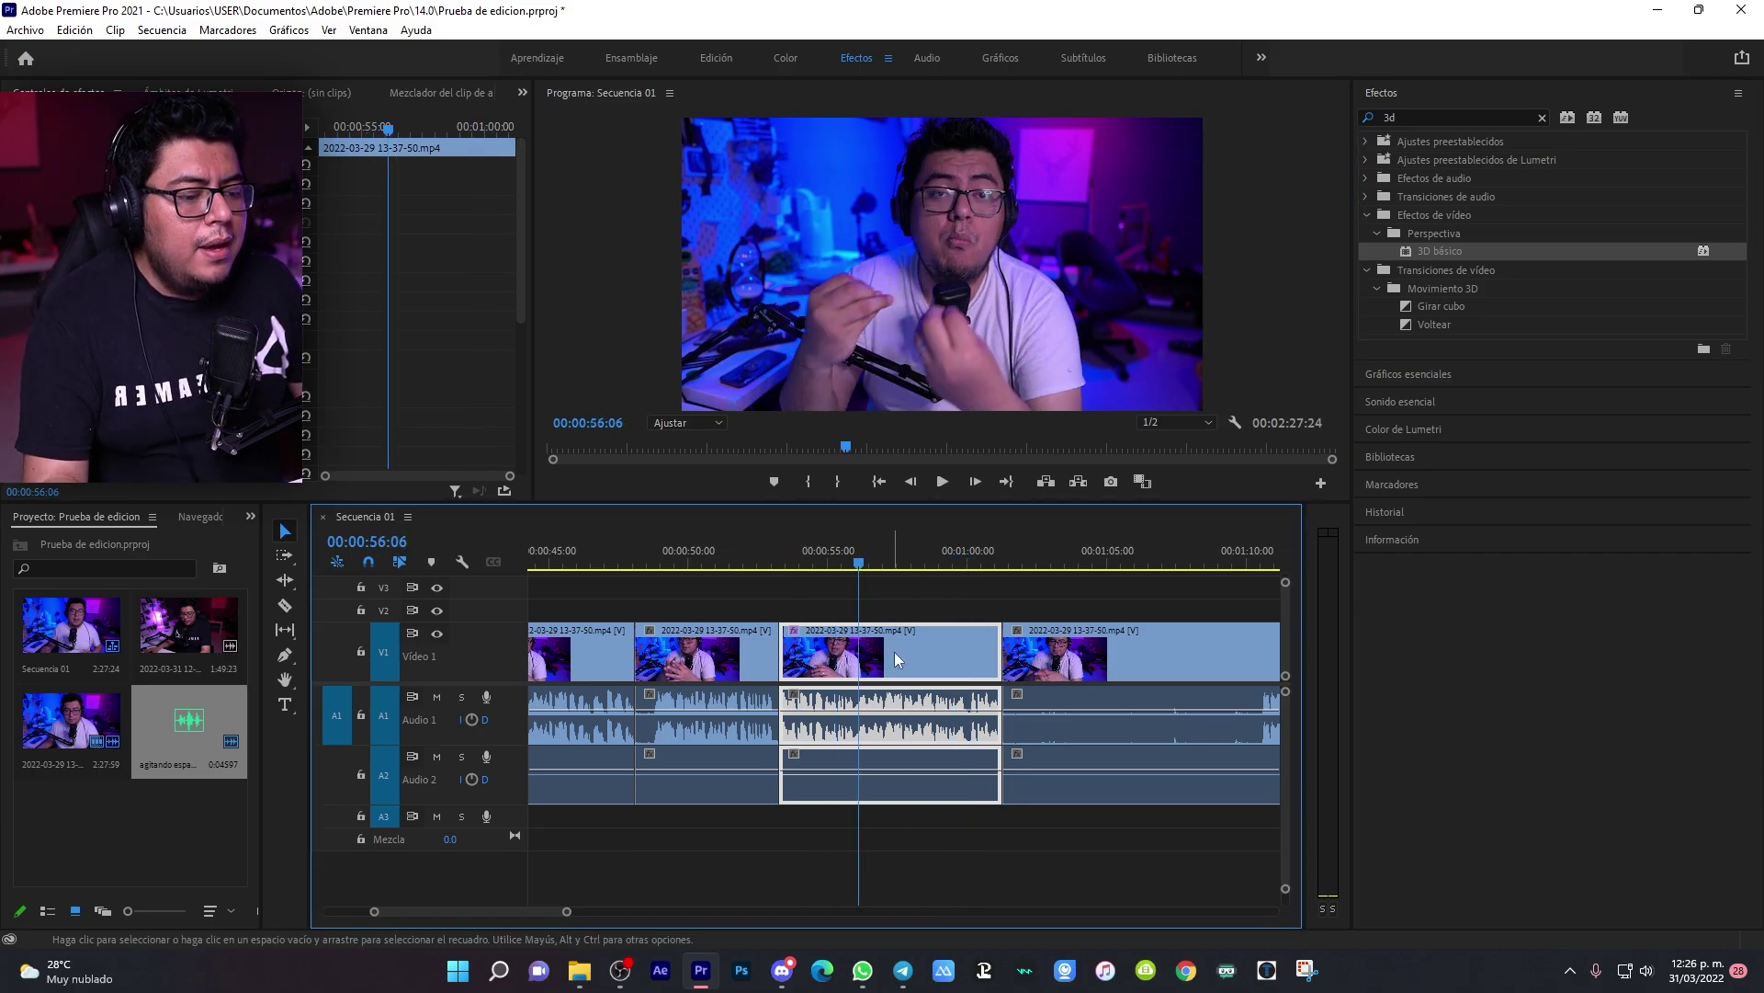
mouse_move(895, 654)
left_mouse_down()
mouse_move(879, 626)
mouse_move(877, 649)
left_mouse_up()
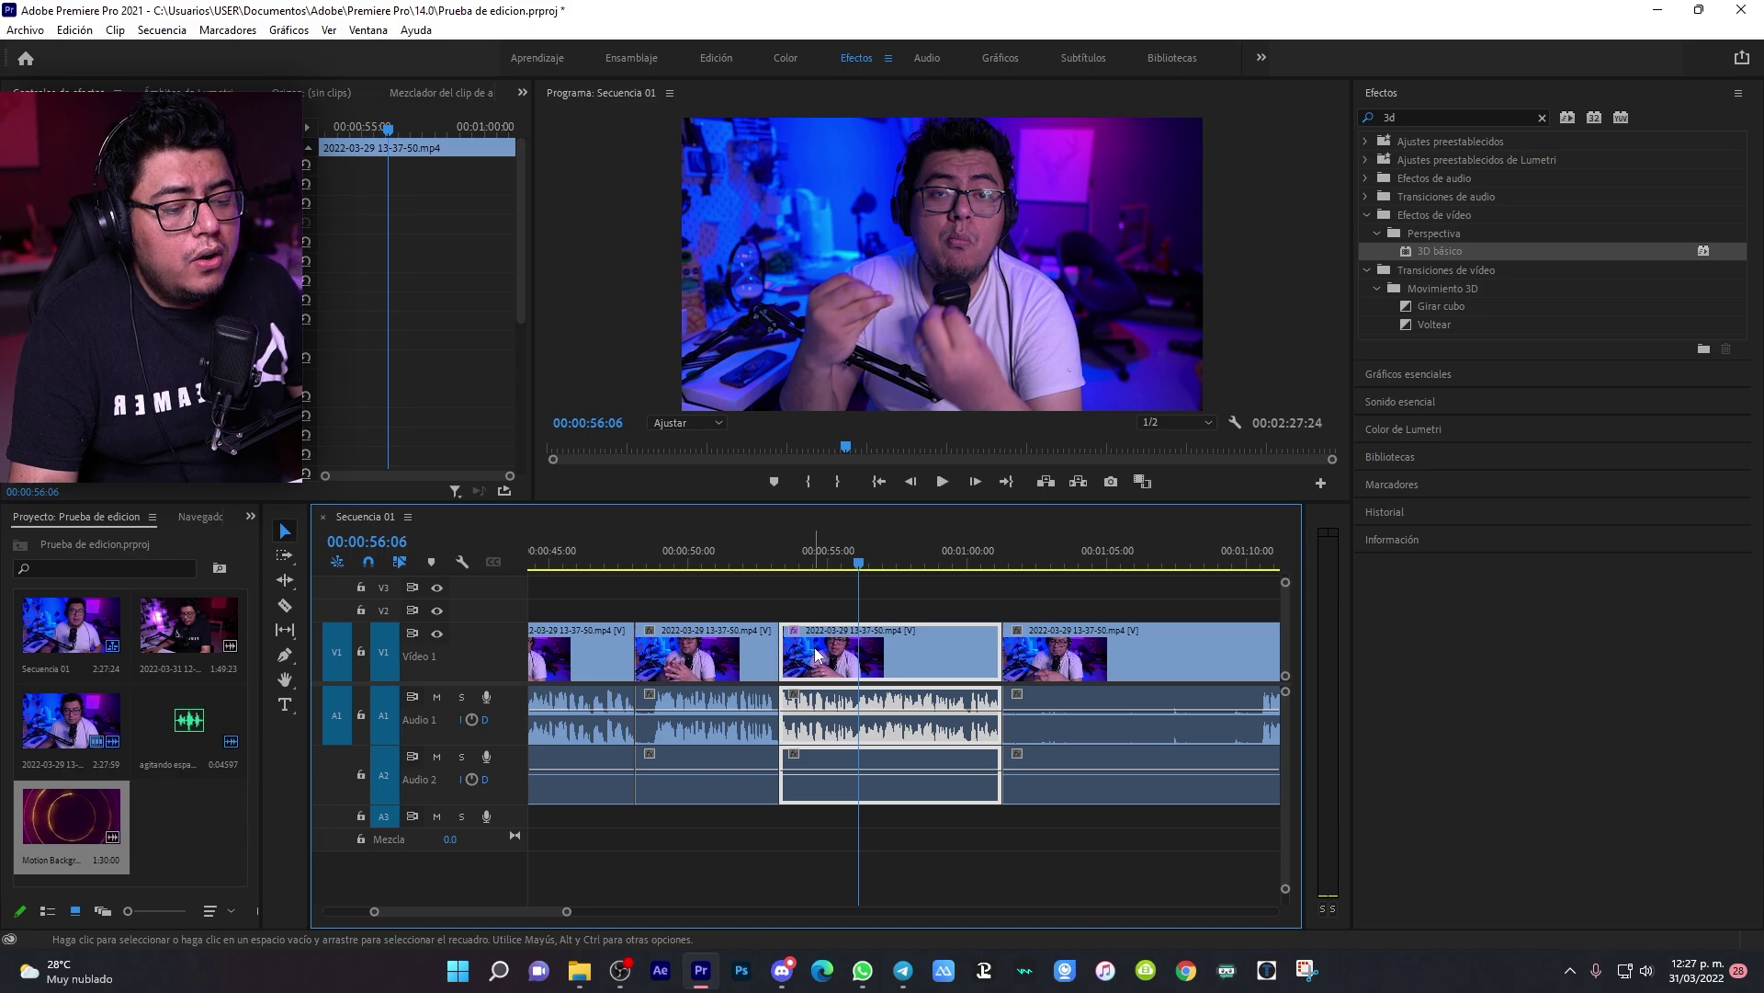
Step: Lift the 3D-effect clip onto V2, try placing Motion Backgrounds on V1, then undo it
left_click_drag(891, 649, 890, 626)
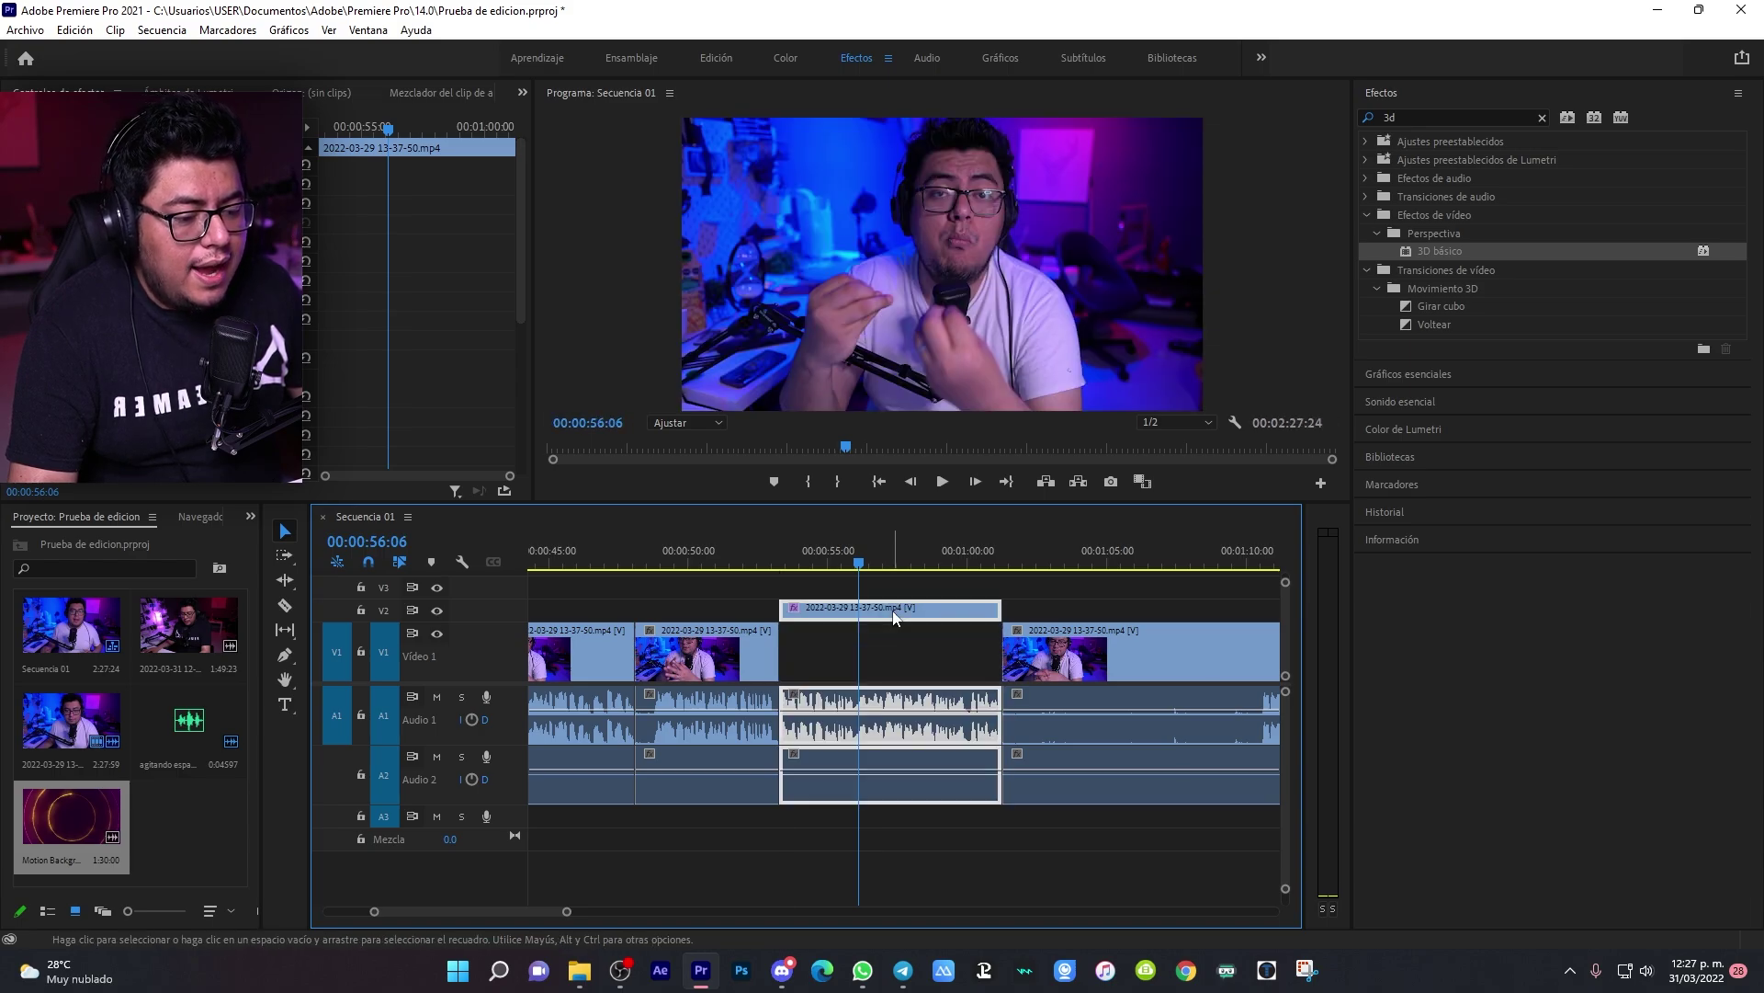
left_click(66, 829)
left_click_drag(66, 829, 1013, 645)
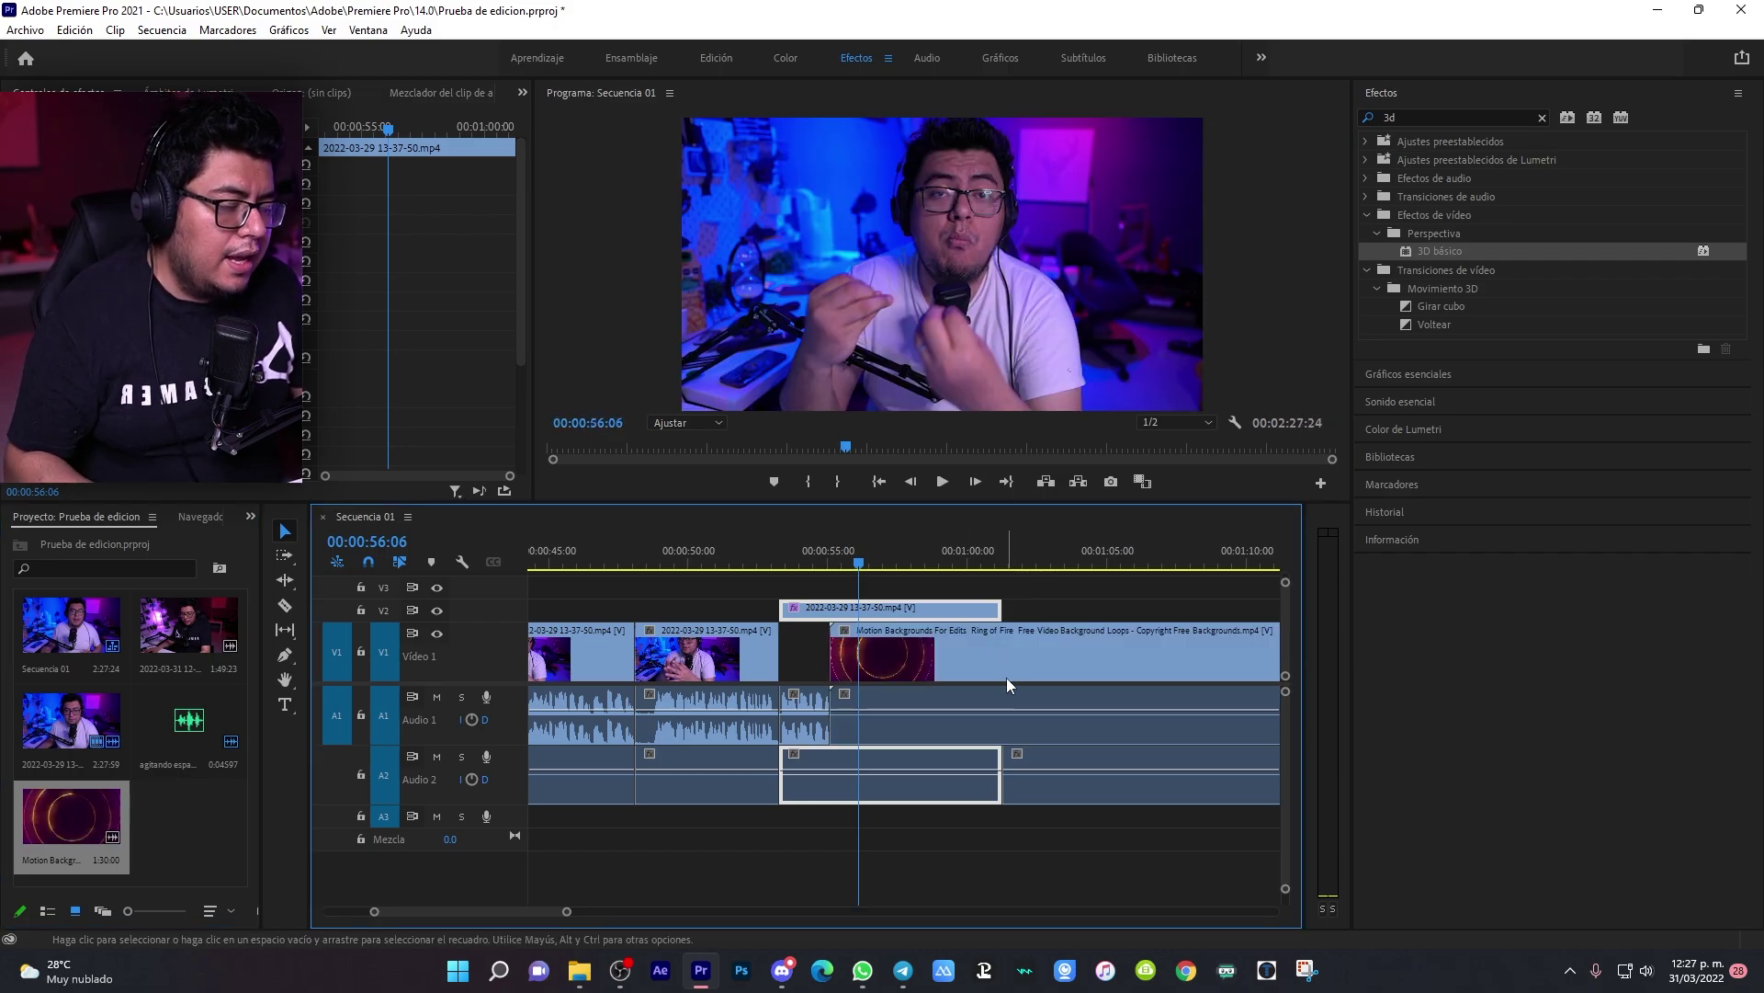
scroll(1003, 688, "down", 4)
scroll(1007, 698, "down", 2)
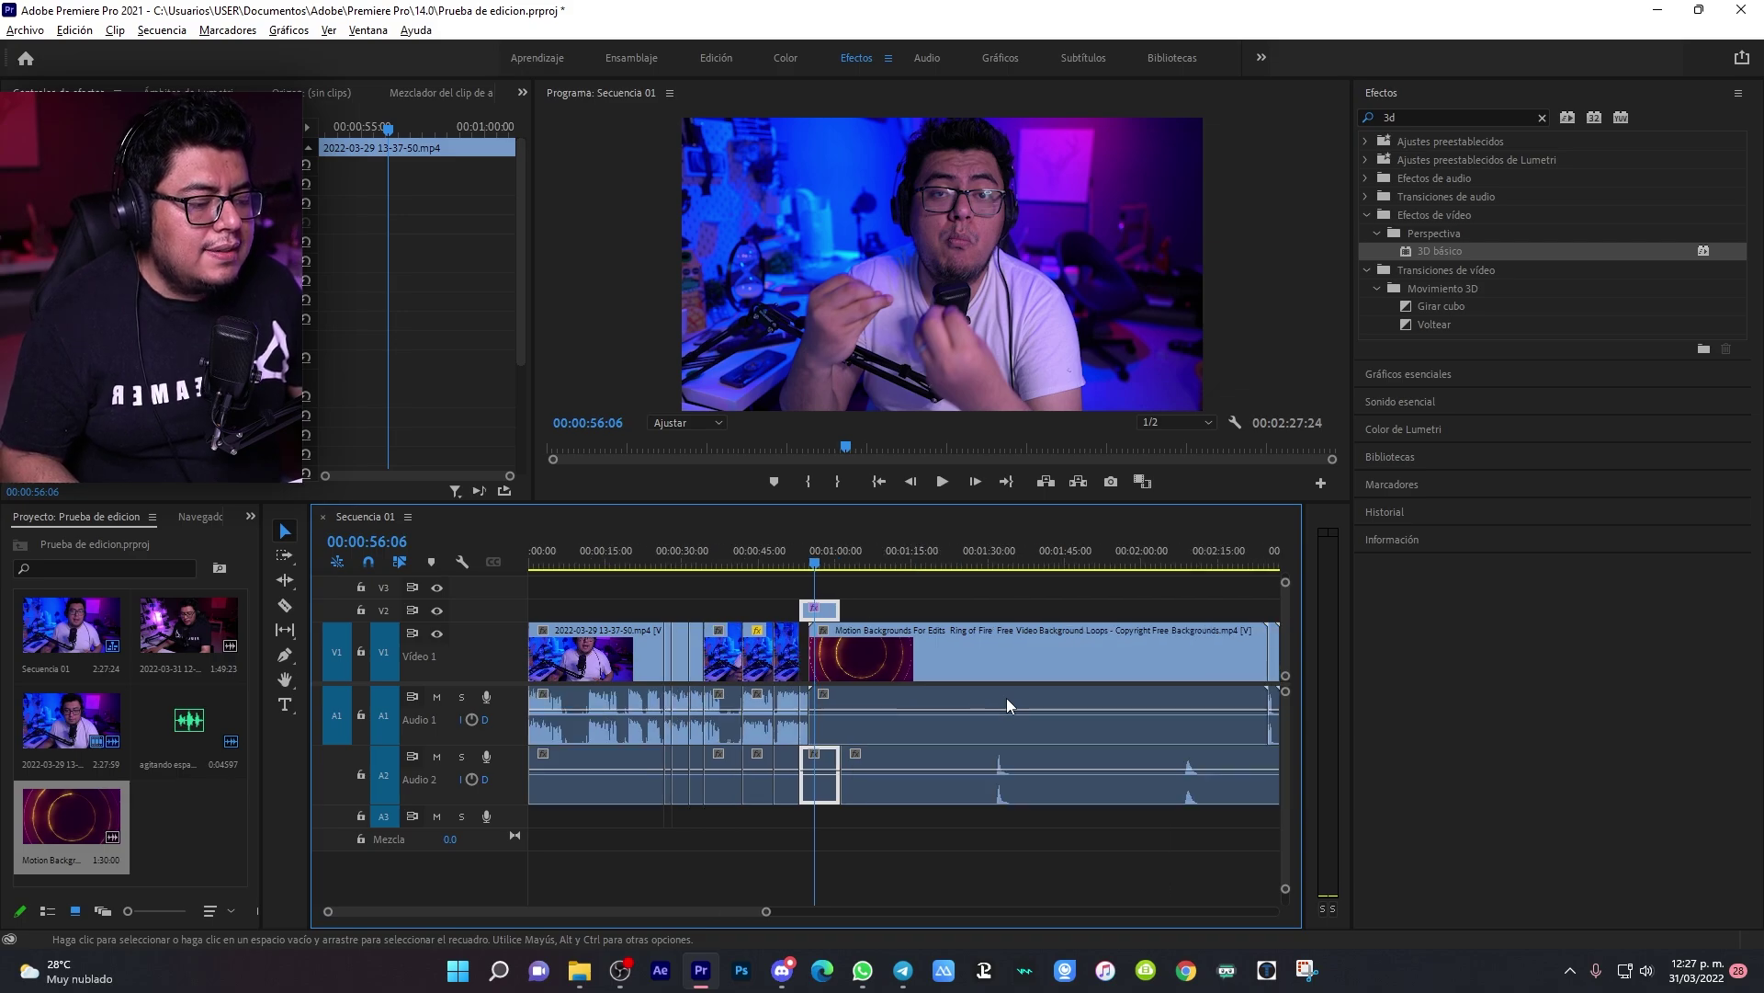
scroll(1005, 696, "down", 2)
left_click_drag(801, 660, 1213, 630)
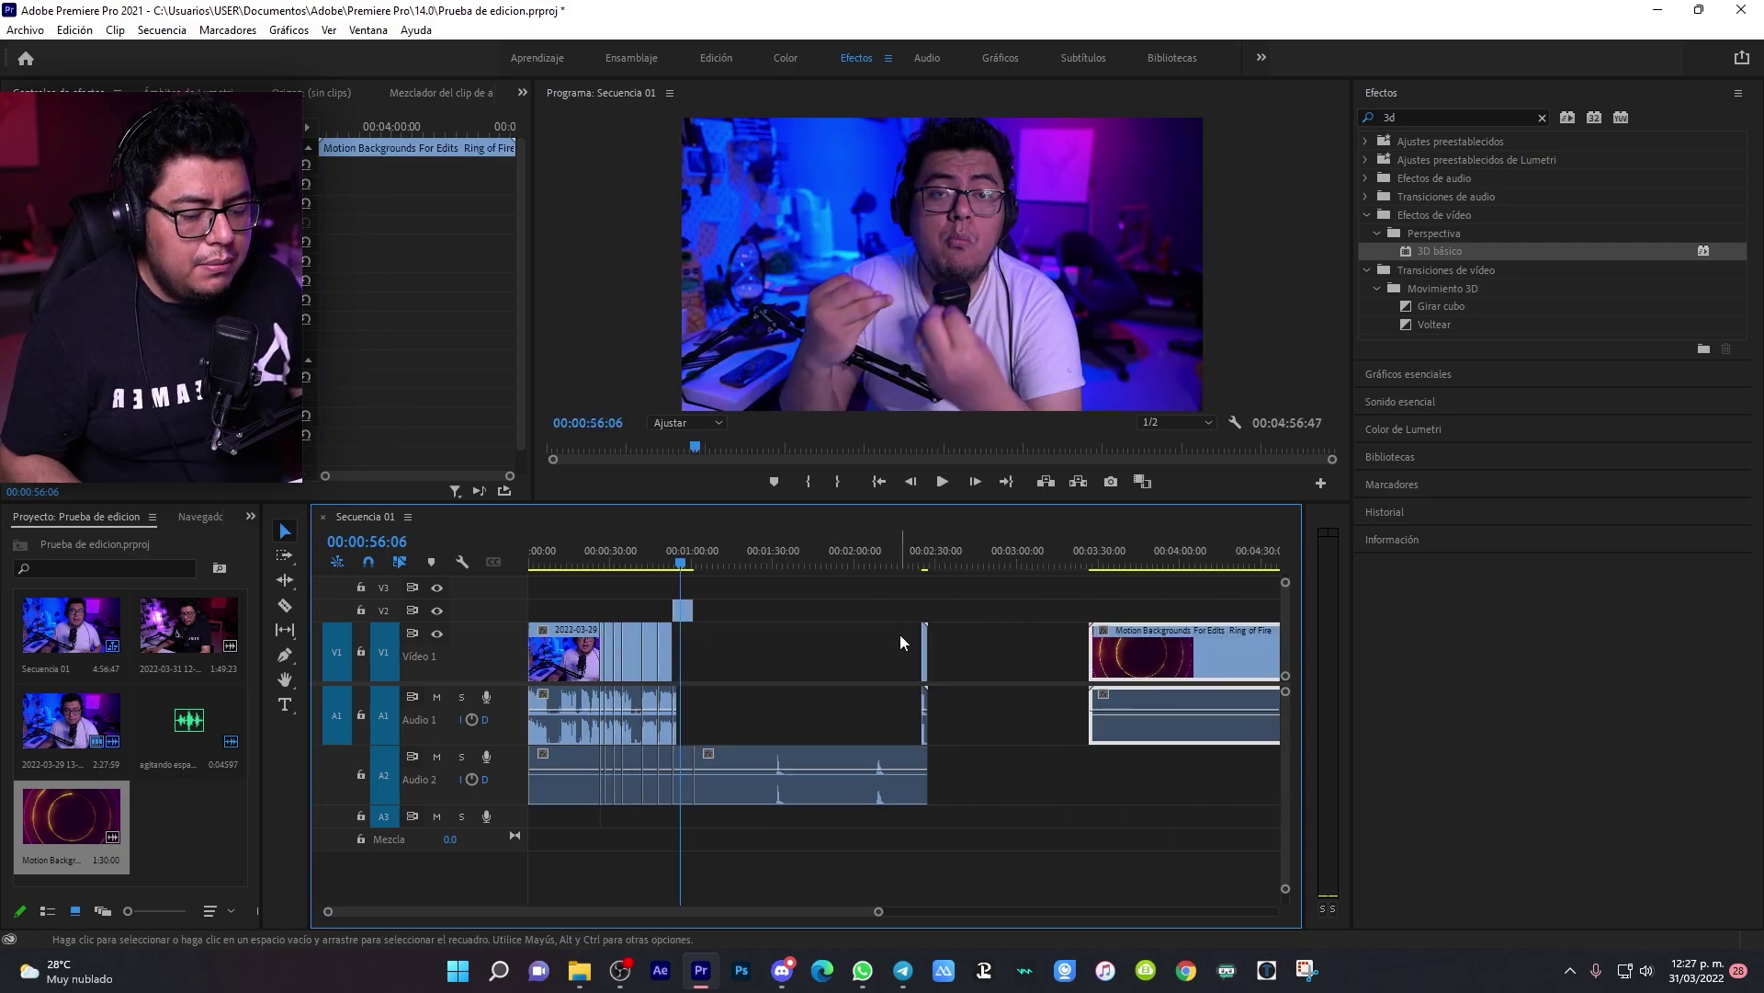
key("ctrl+z")
key("ctrl+z")
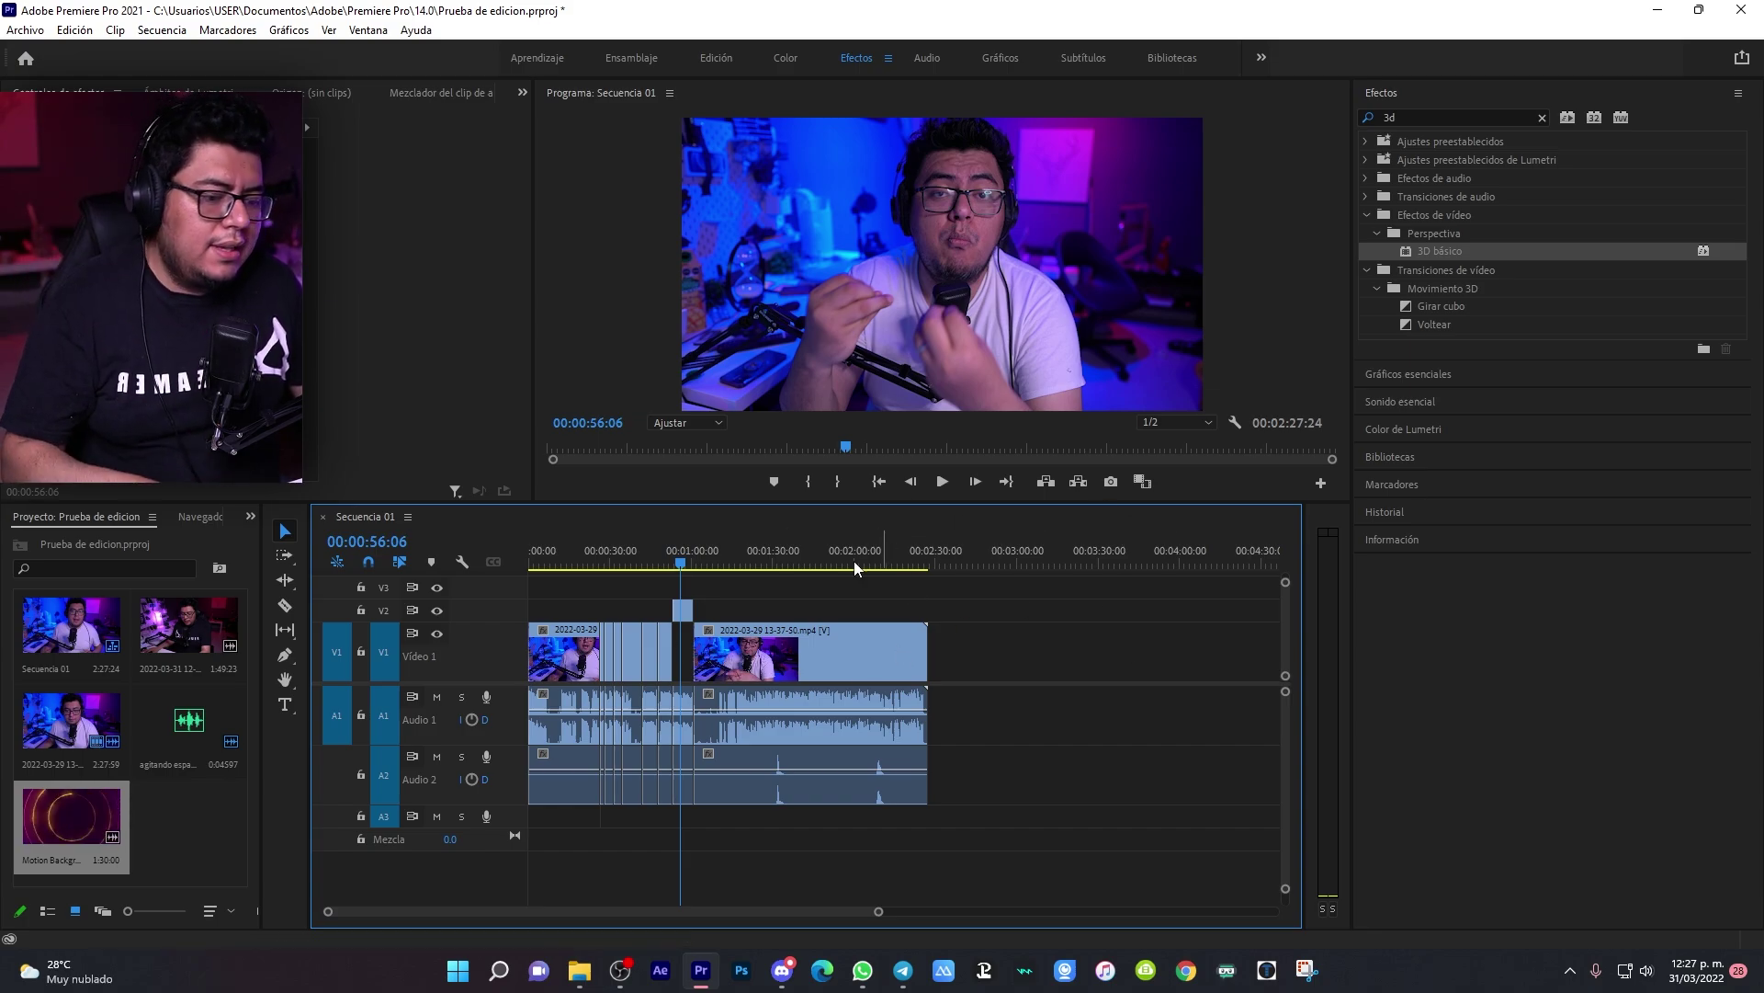
Step: Add Motion Backgrounds after the talk, cut and delete its excess, and slide the remainder earlier
left_click_drag(68, 802, 1022, 640)
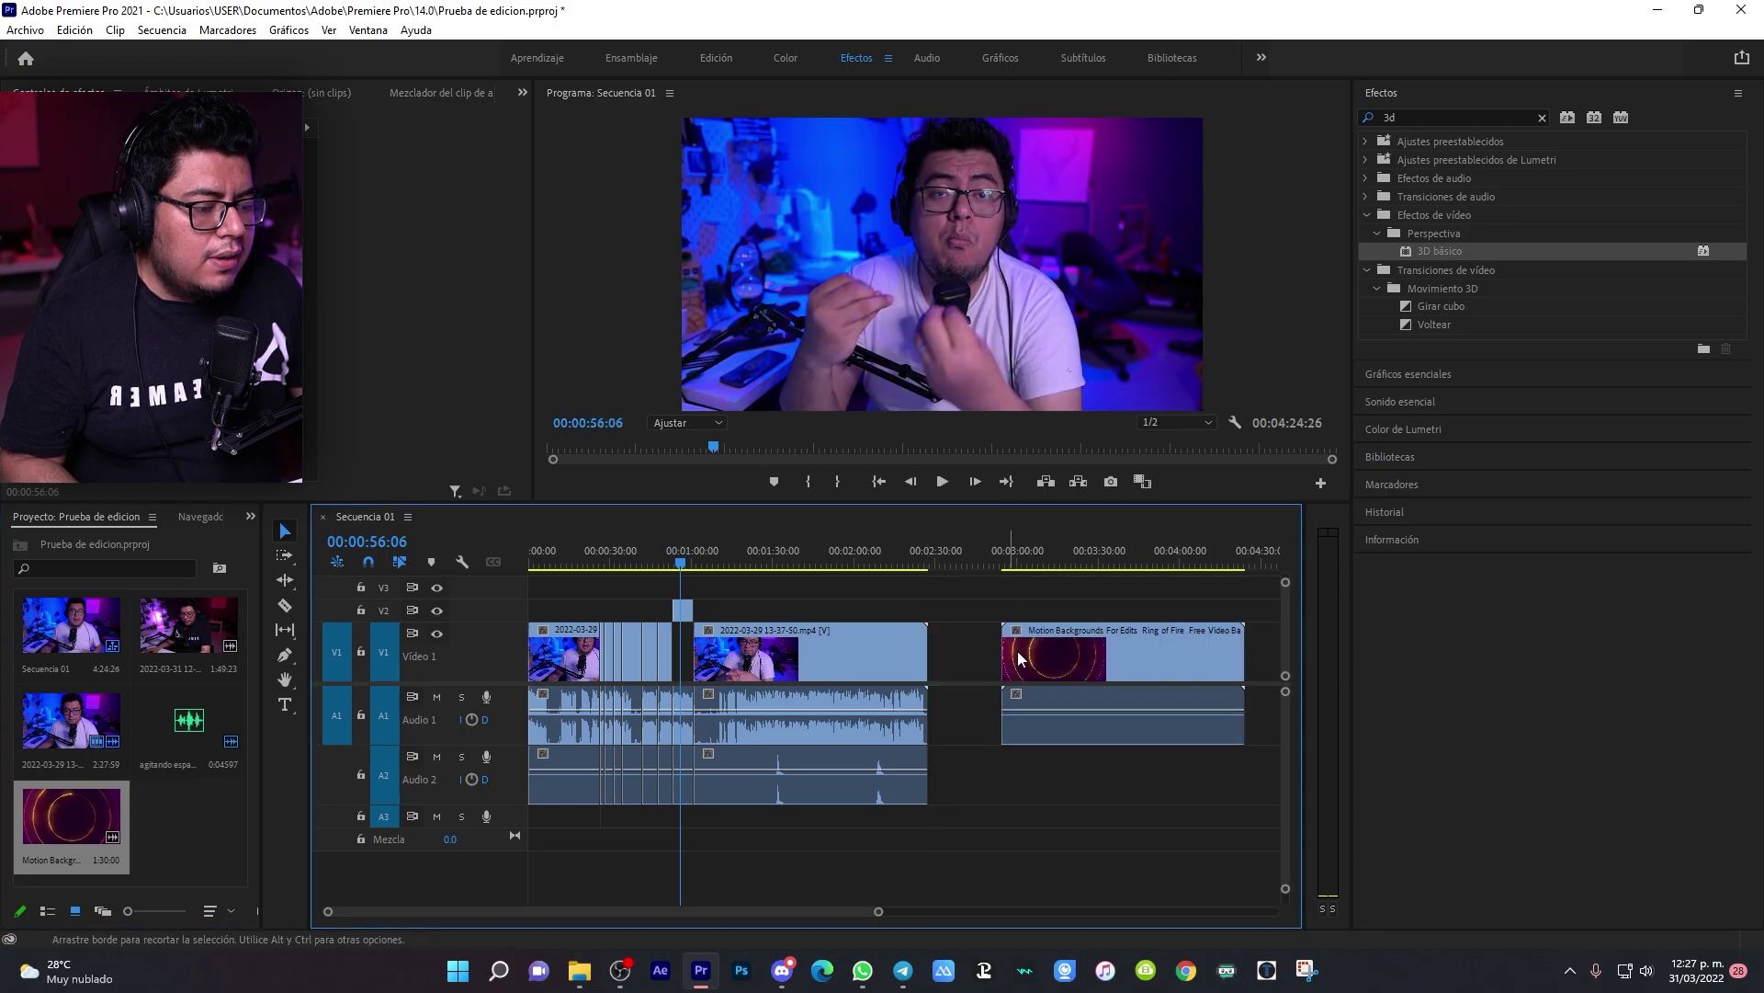
key("c")
left_click(1029, 648)
key("v")
left_click(1033, 661)
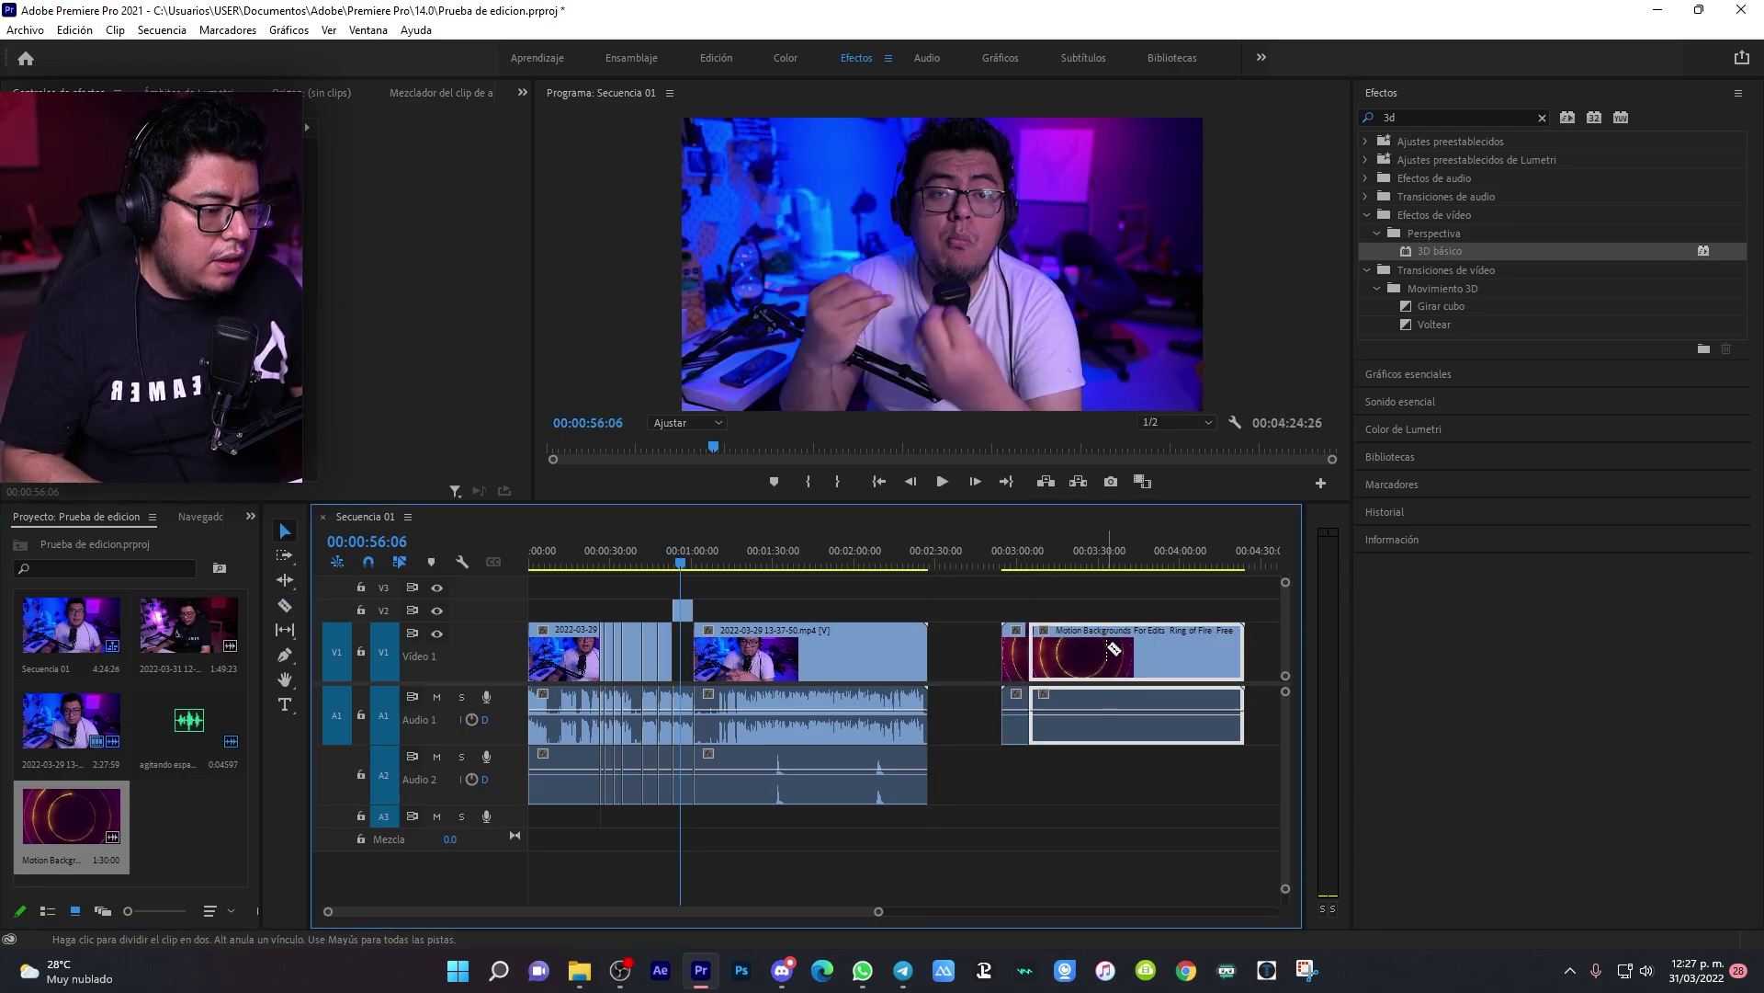
key("Delete")
left_click_drag(1020, 652, 983, 658)
Step: Unlink the Ring of Fire background clip and delete its audio
left_click(977, 556)
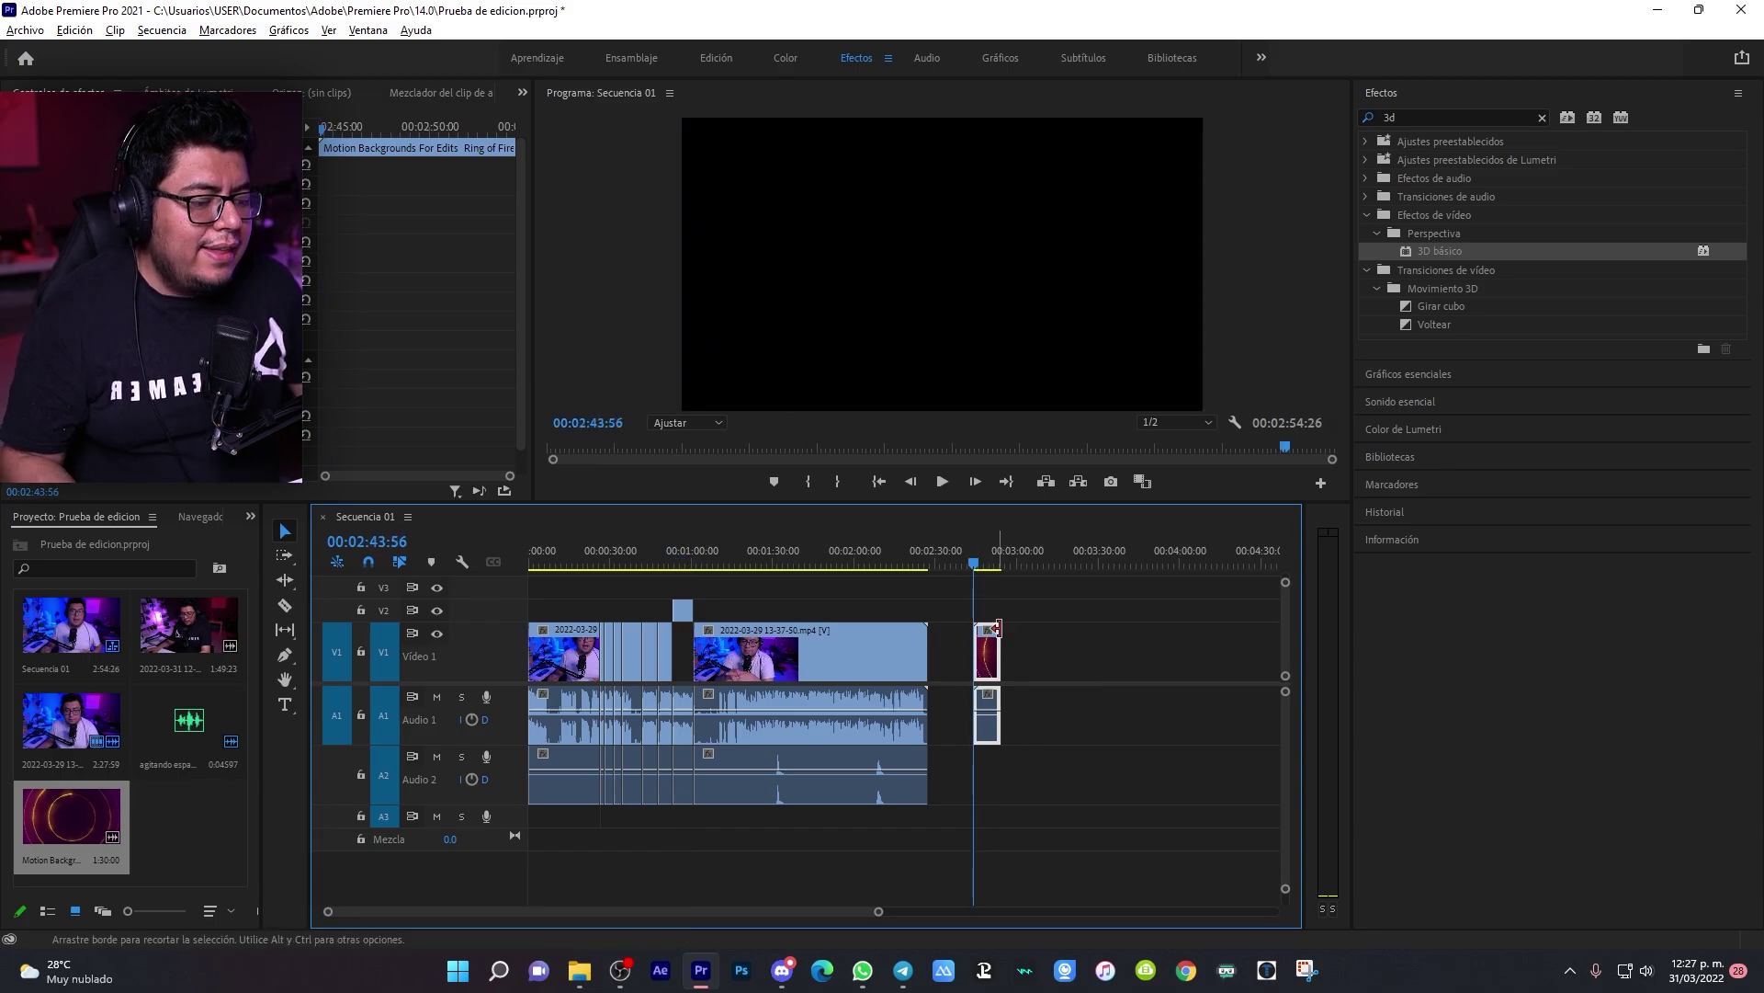
key("=")
key("=")
key("=")
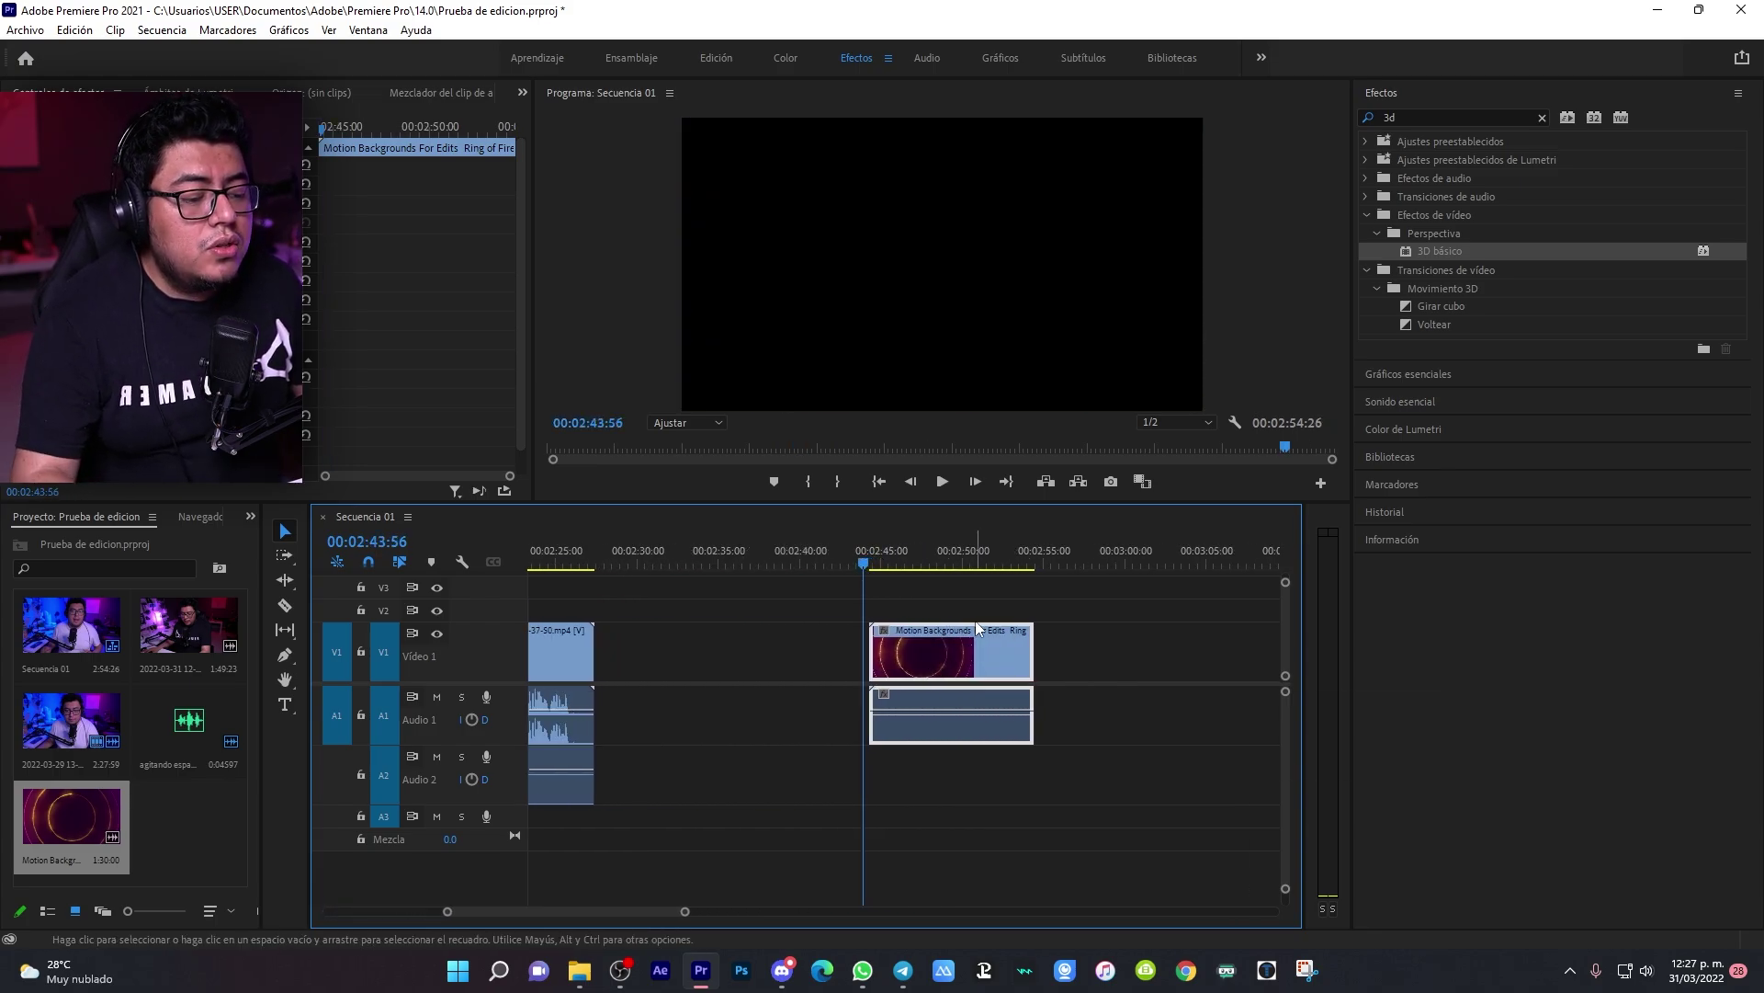
left_click_drag(922, 556, 926, 577)
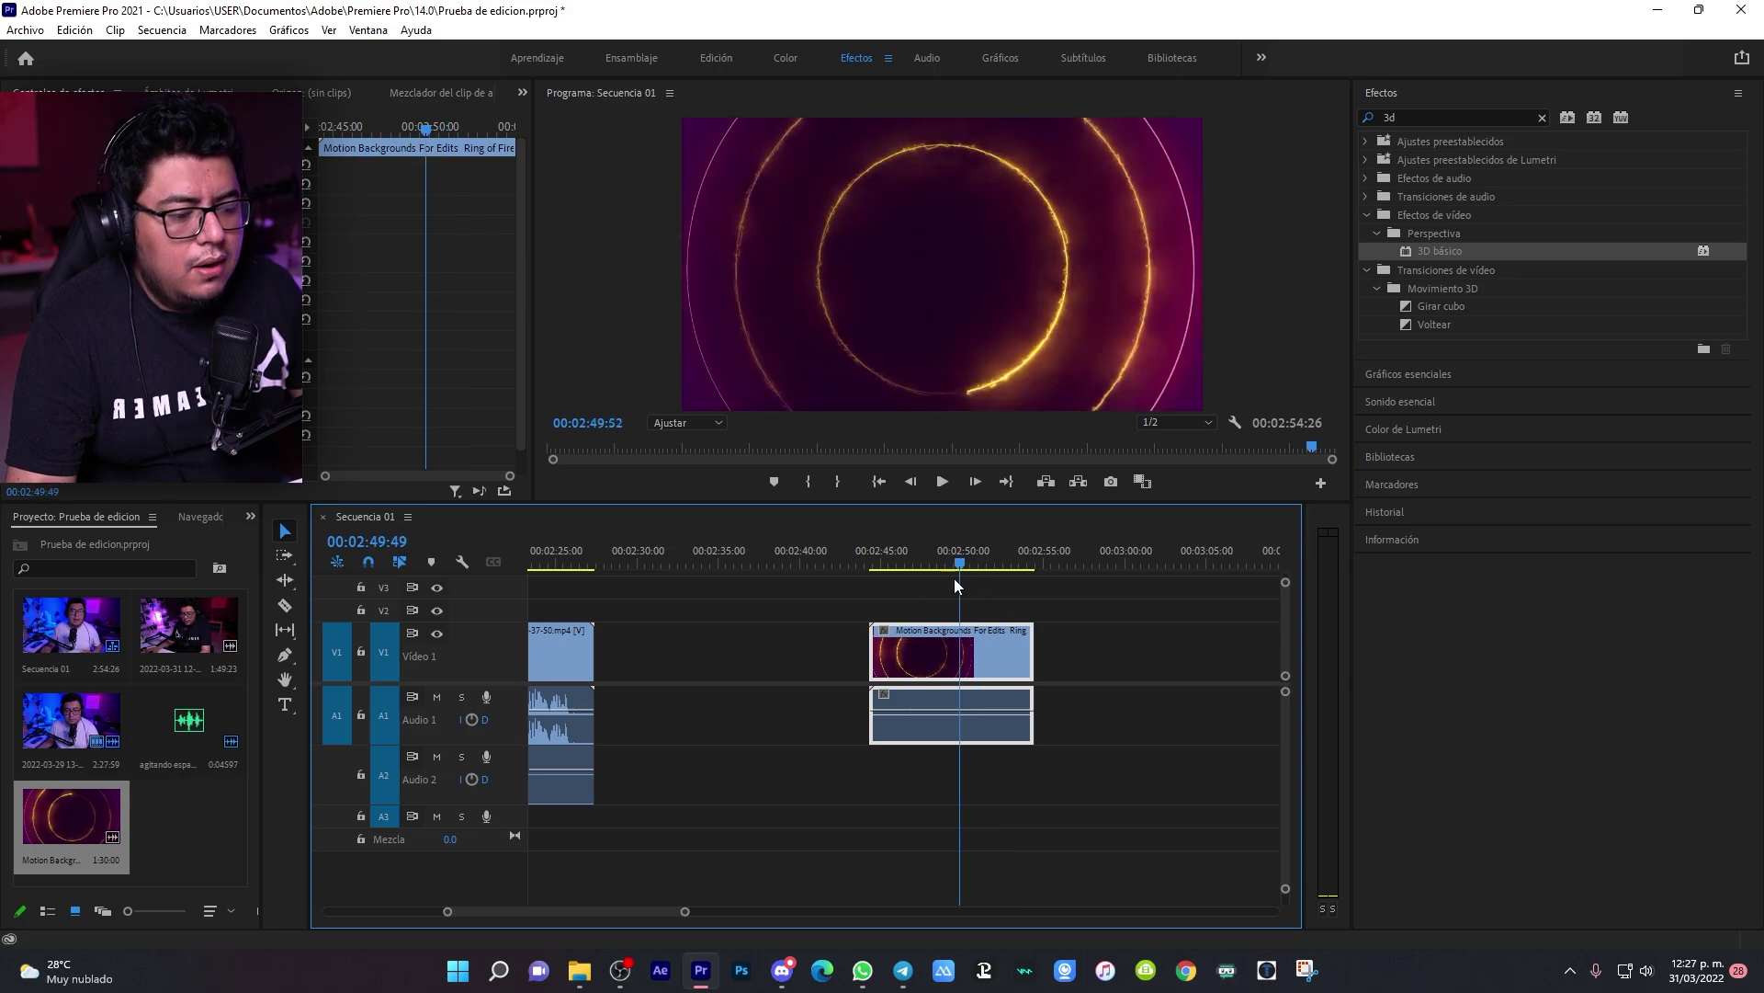
right_click(961, 642)
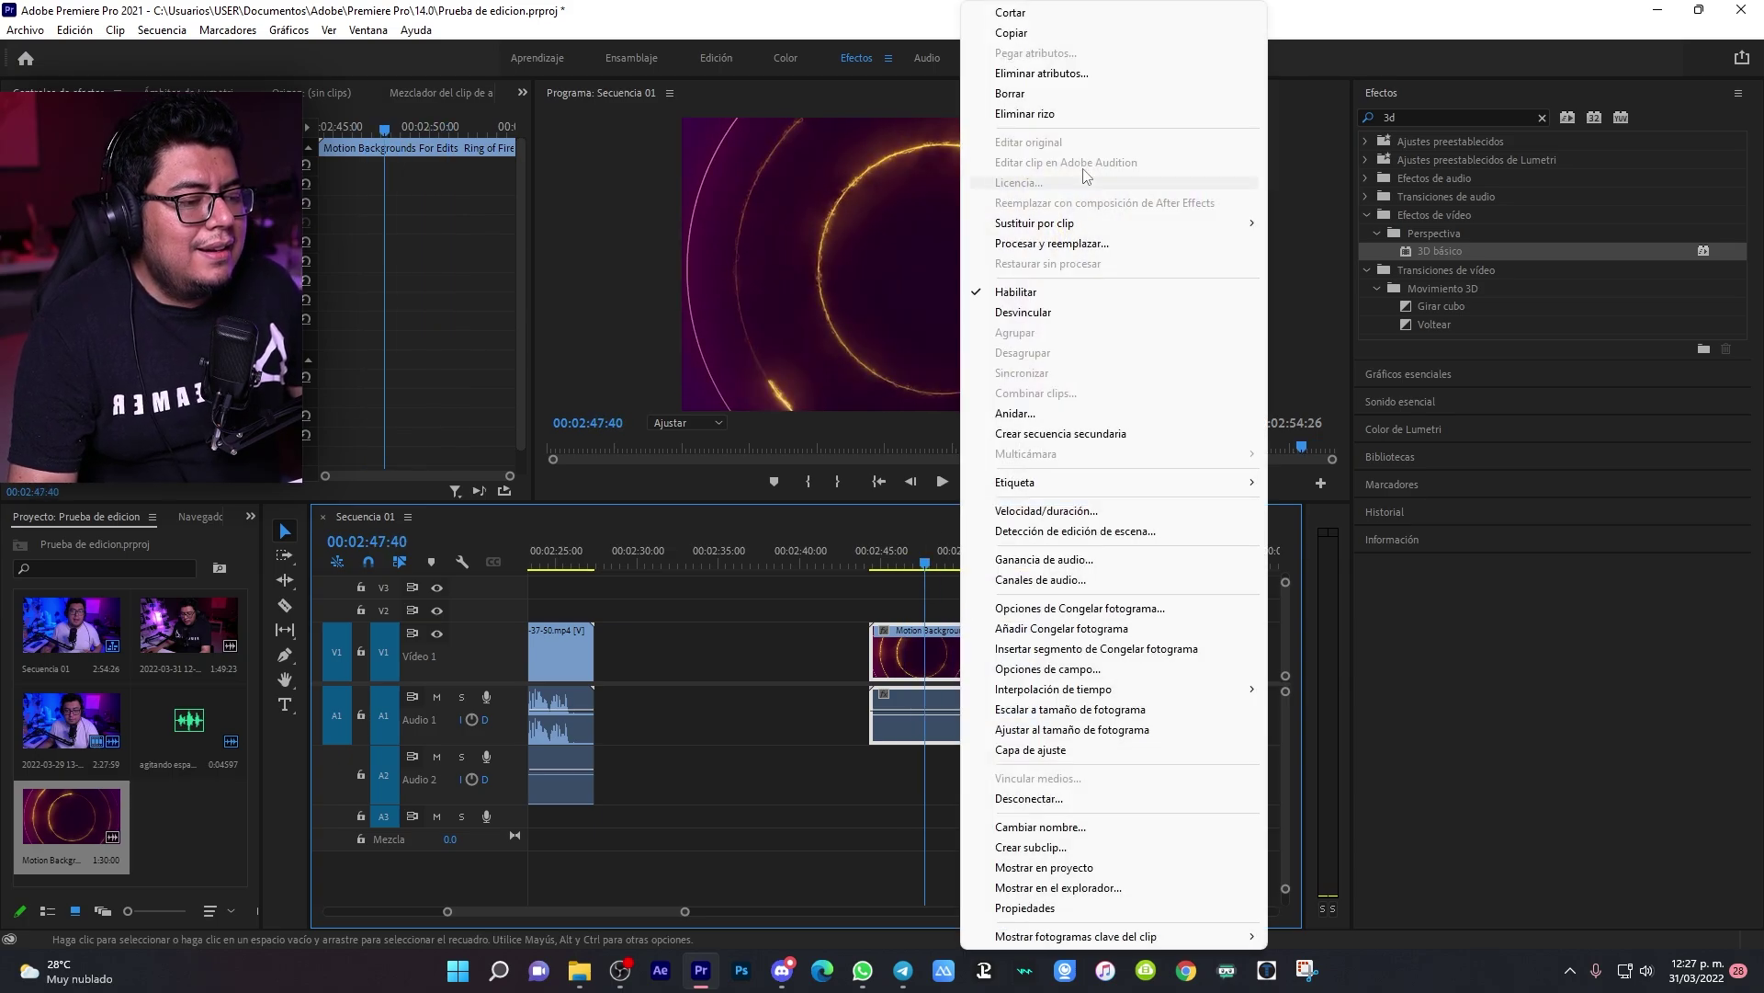
left_click(1051, 312)
left_click(976, 725)
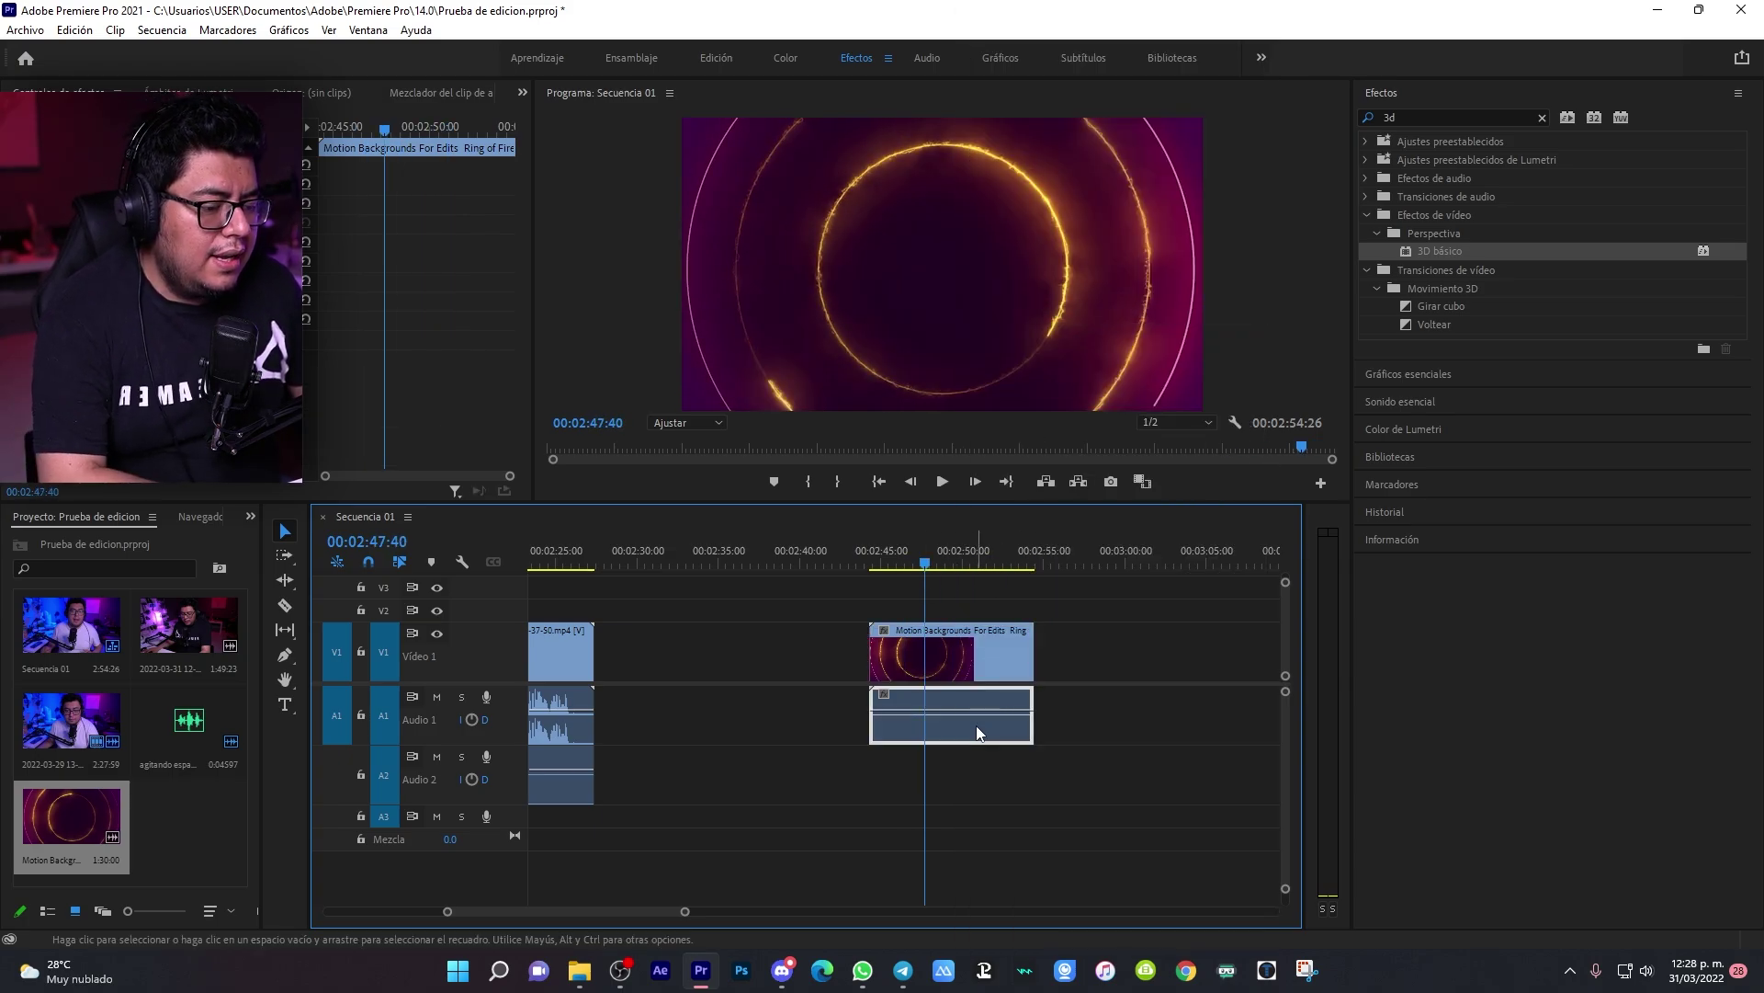
key("Delete")
Step: Trim and then delete the Ring of Fire clip, and zoom out to the whole sequence
left_click(984, 658)
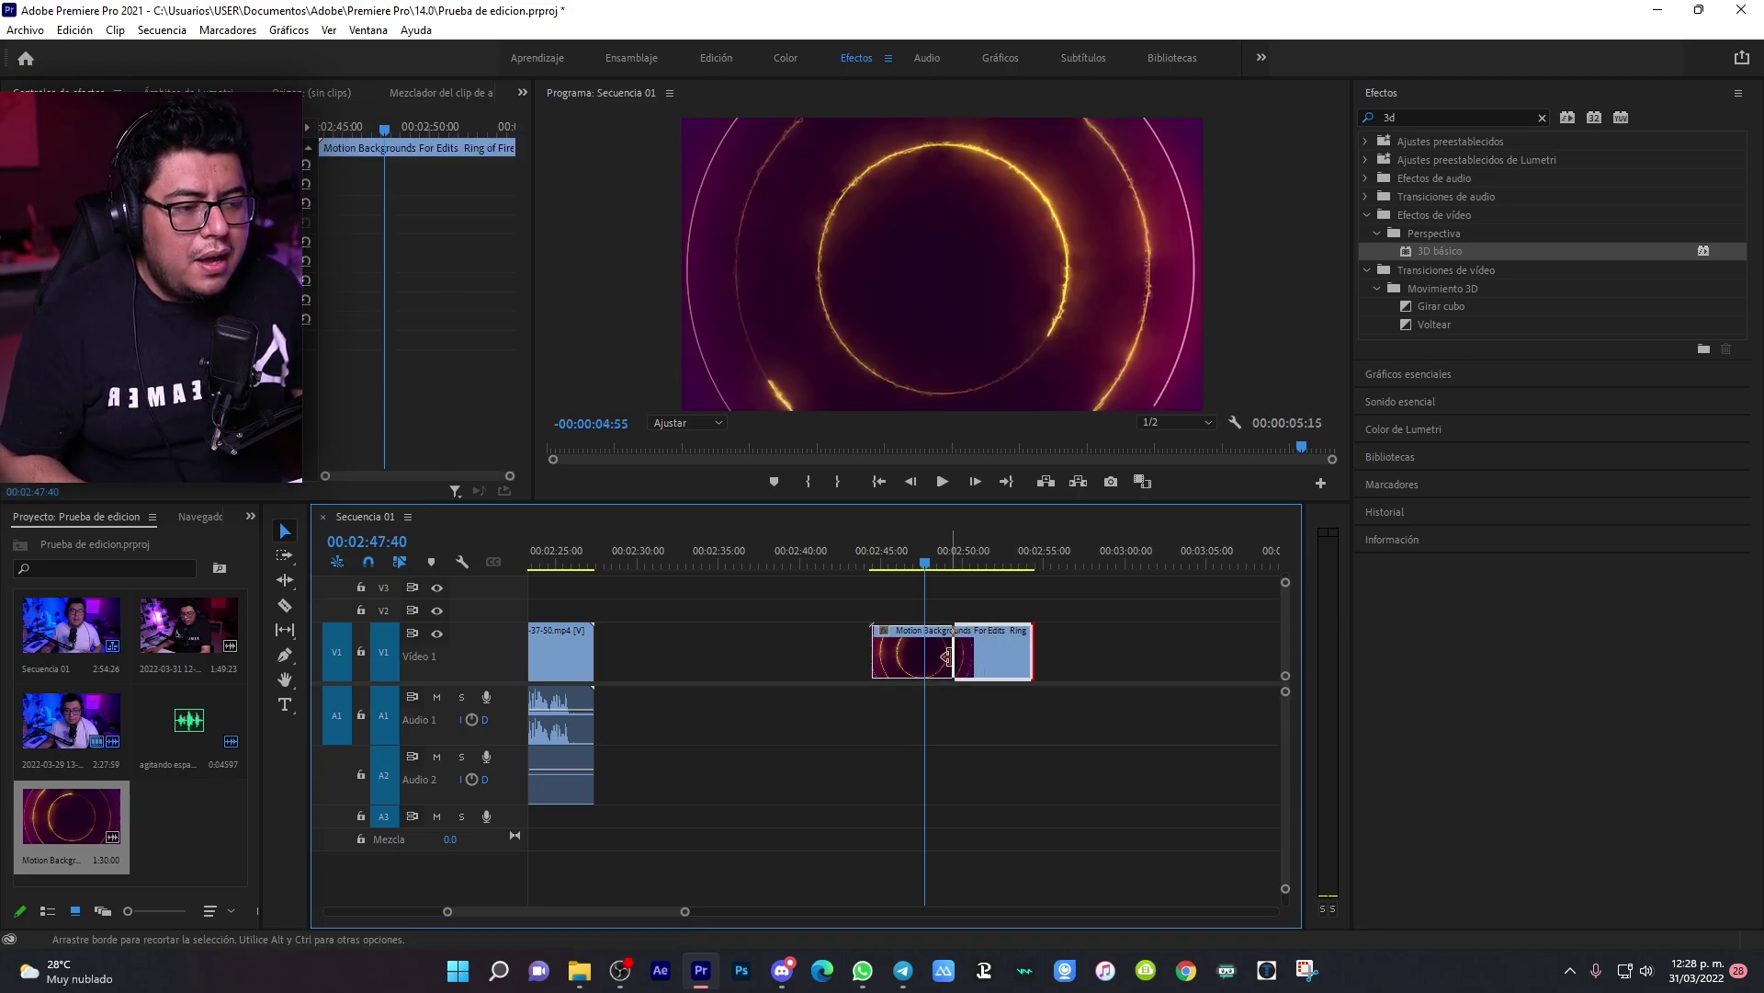
left_click_drag(1028, 650, 953, 650)
key("Delete")
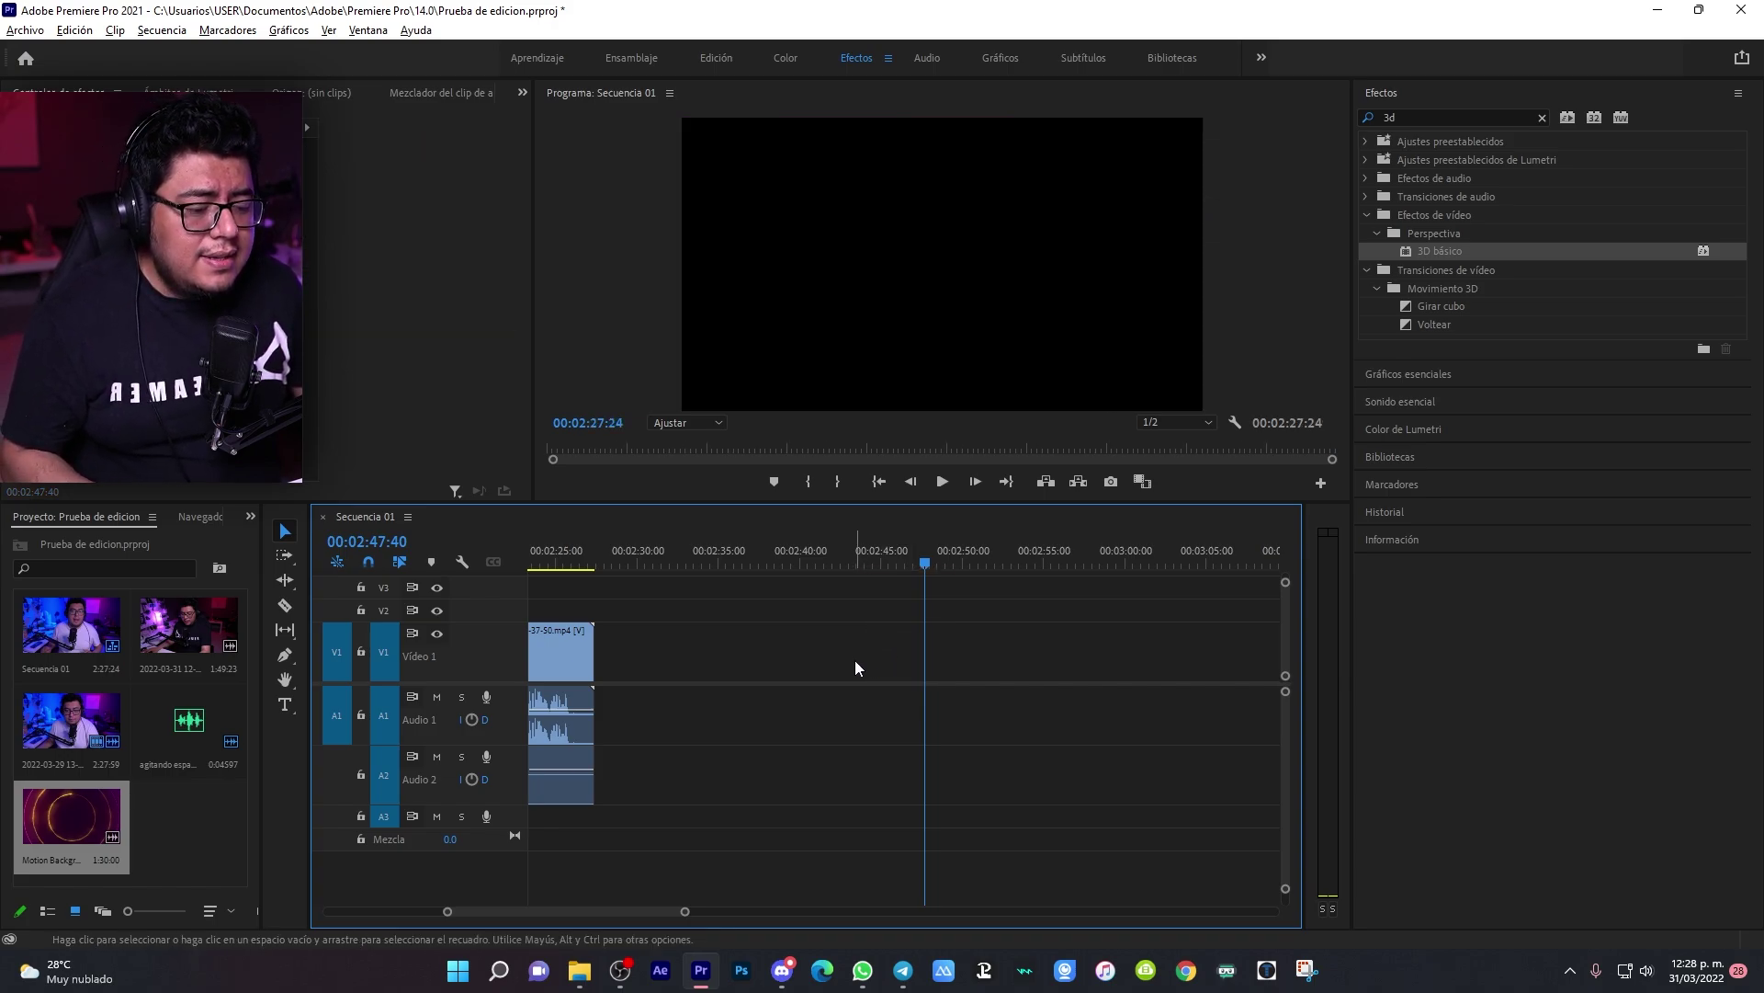
key("minus")
key("minus")
key("minus")
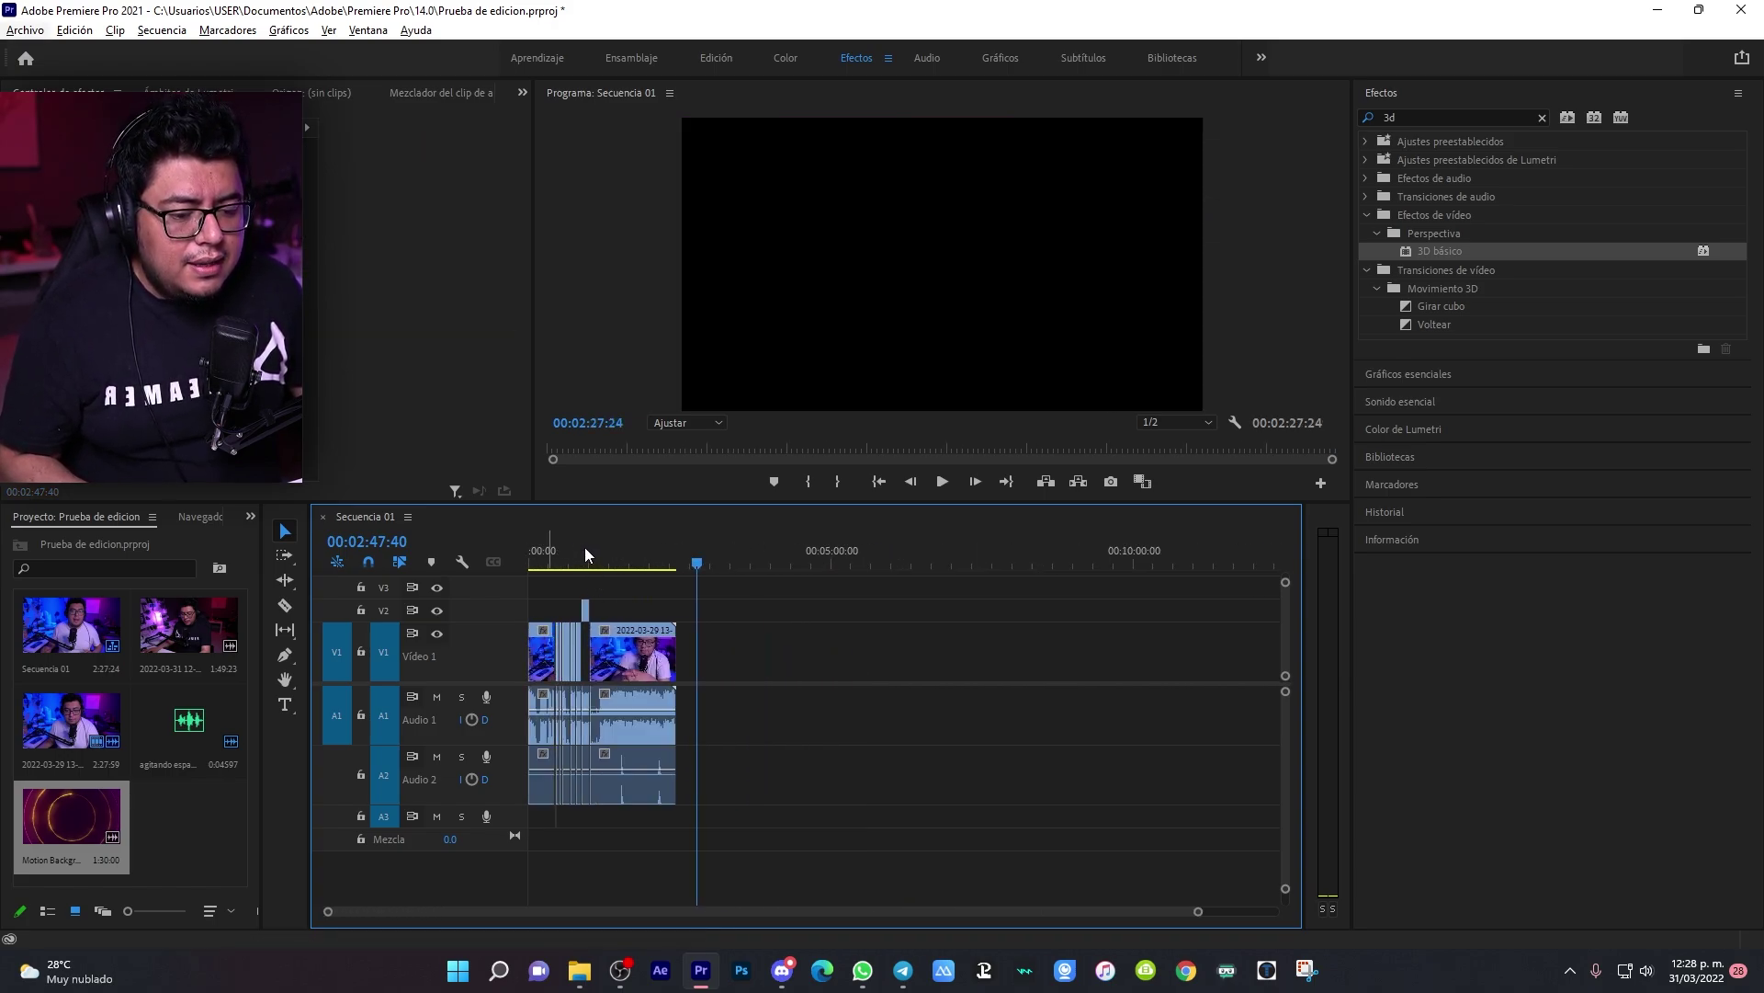
left_click(584, 550)
Step: Drop the Motion Backgrounds footage into the V1 gap starting at the playhead
key("equal")
key("equal")
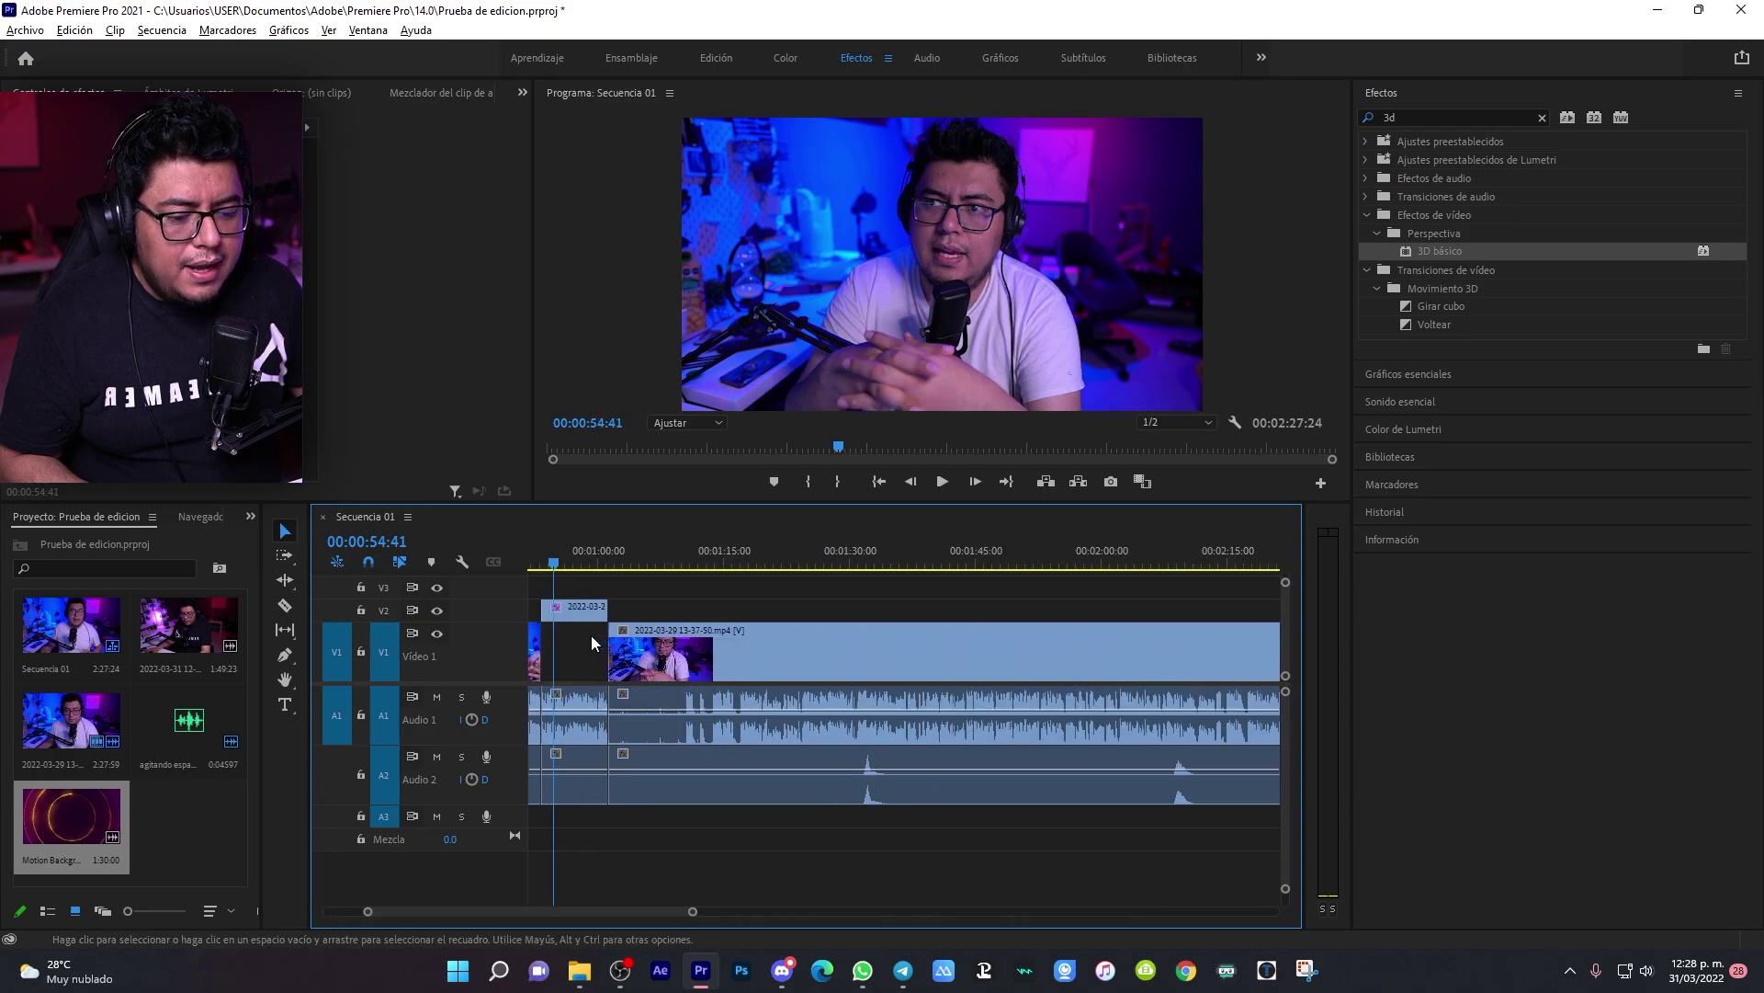
key("equal")
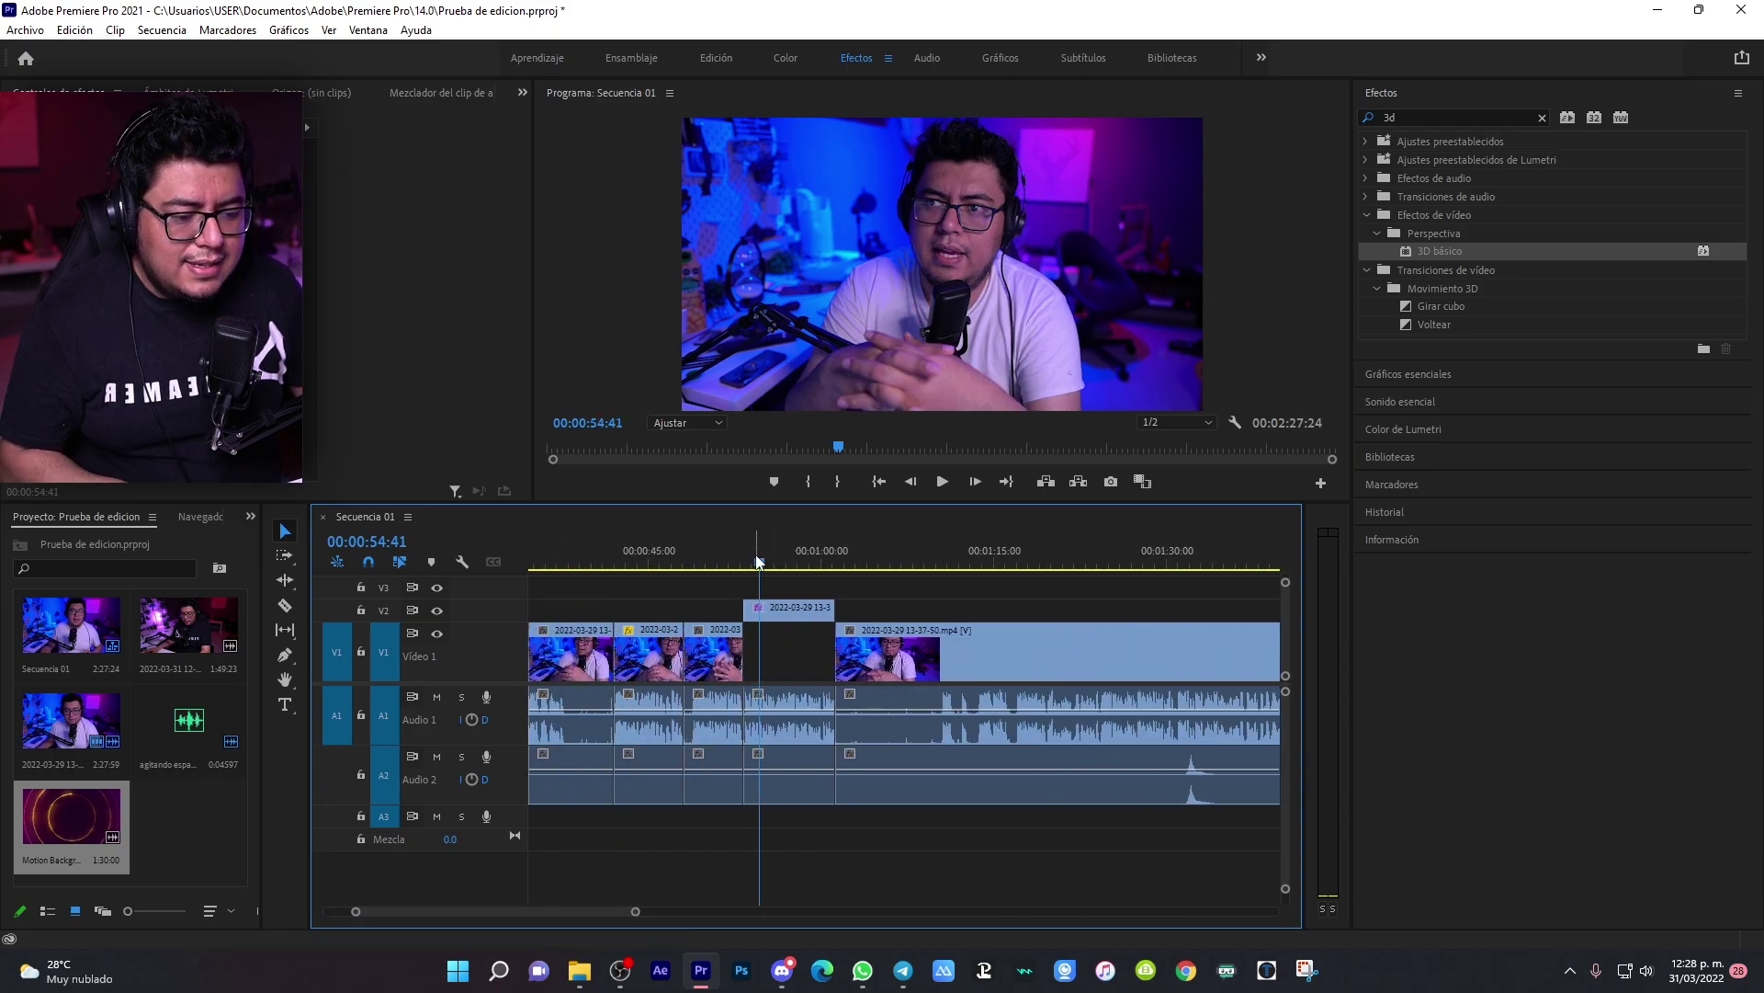
left_click_drag(759, 560, 749, 563)
key("ctrl+v")
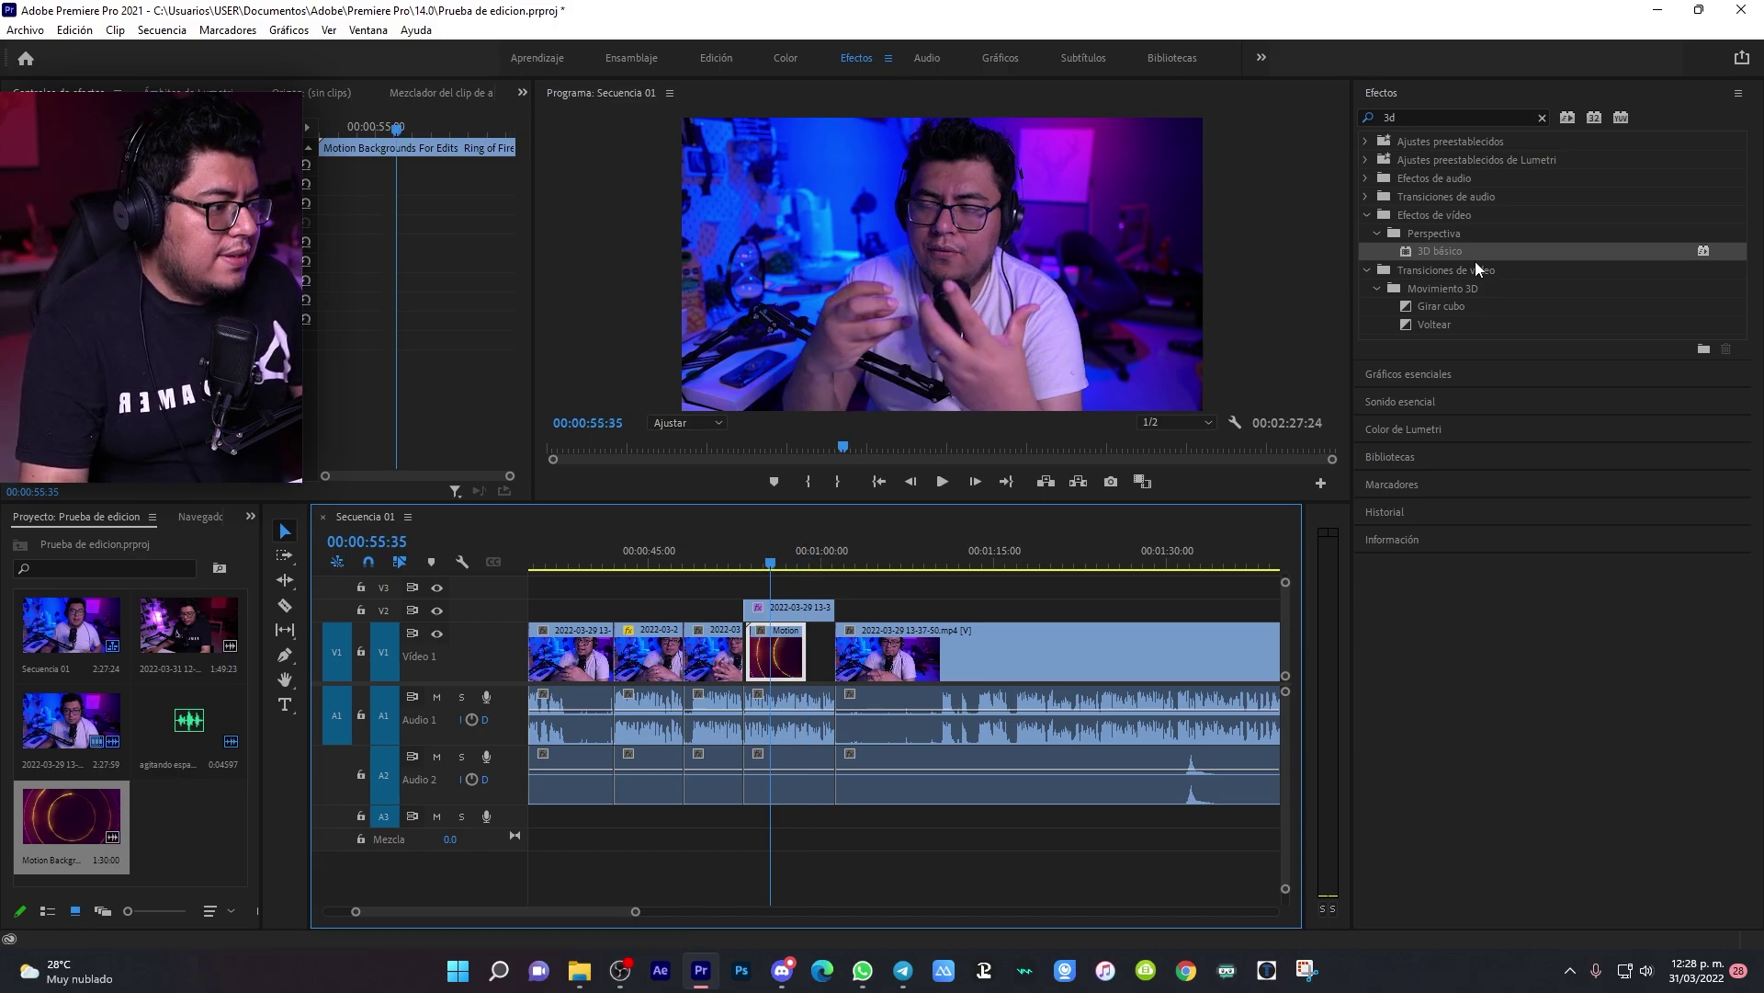
Step: Select the 3D-effect clip on V2 and make the second video track taller
left_click(768, 610)
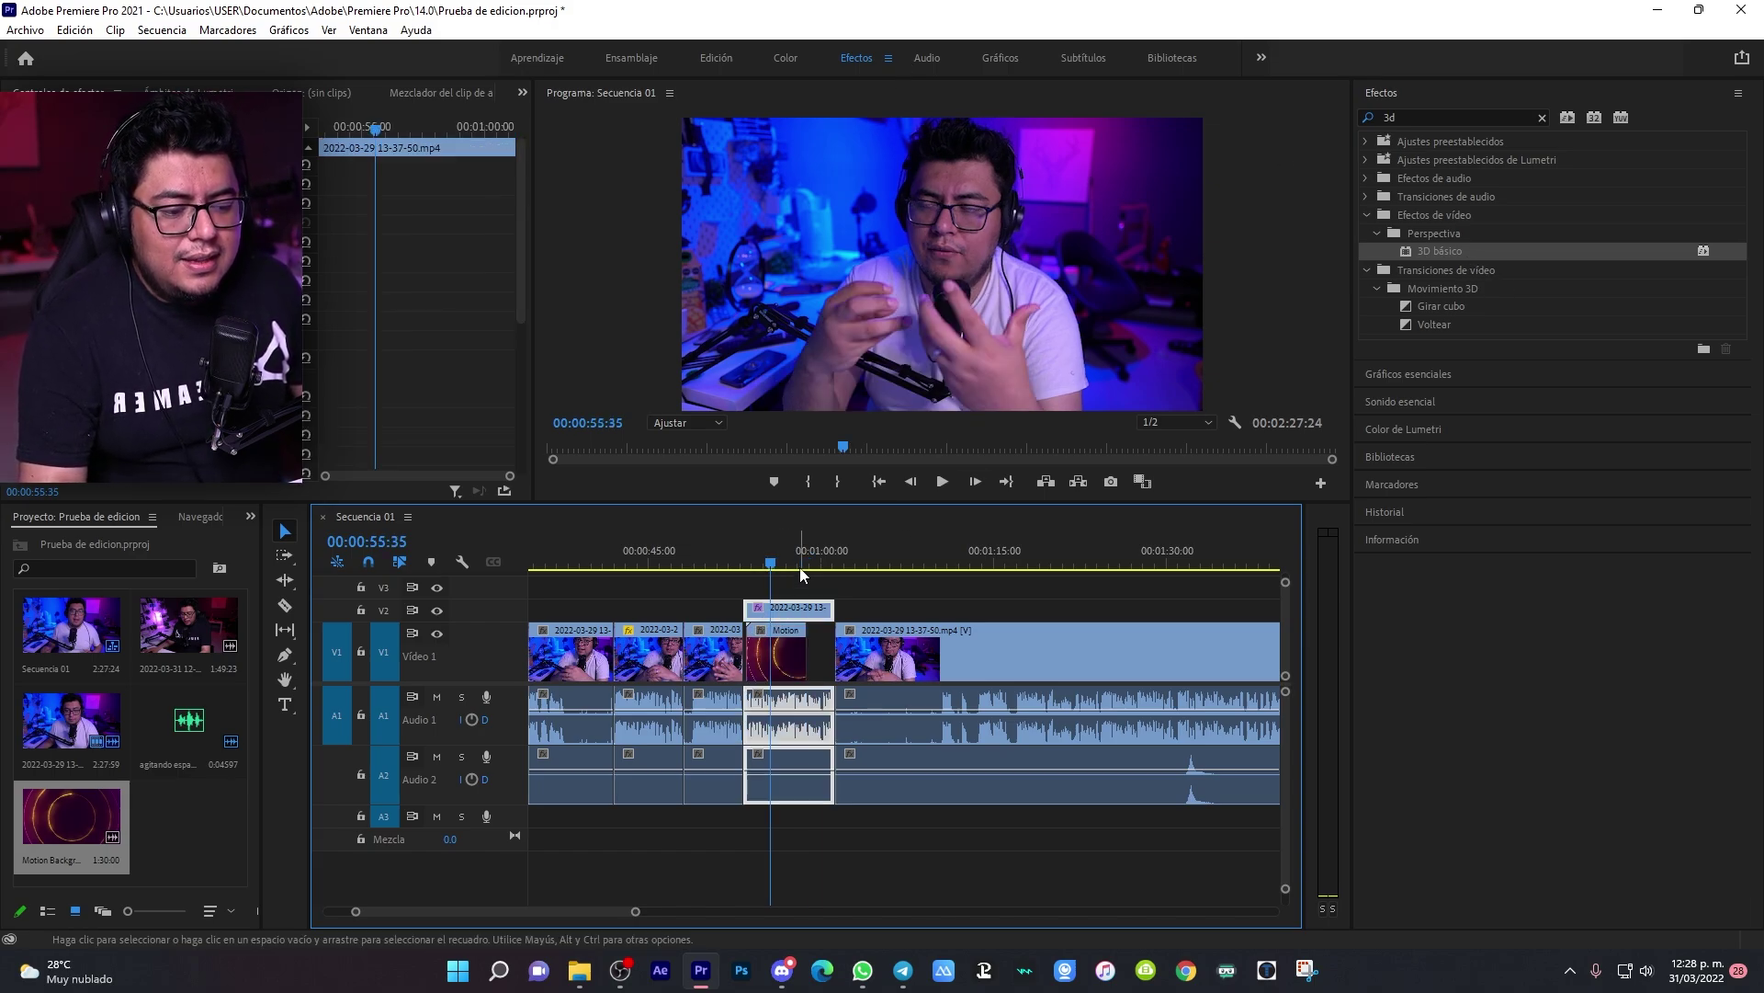
double_click(488, 605)
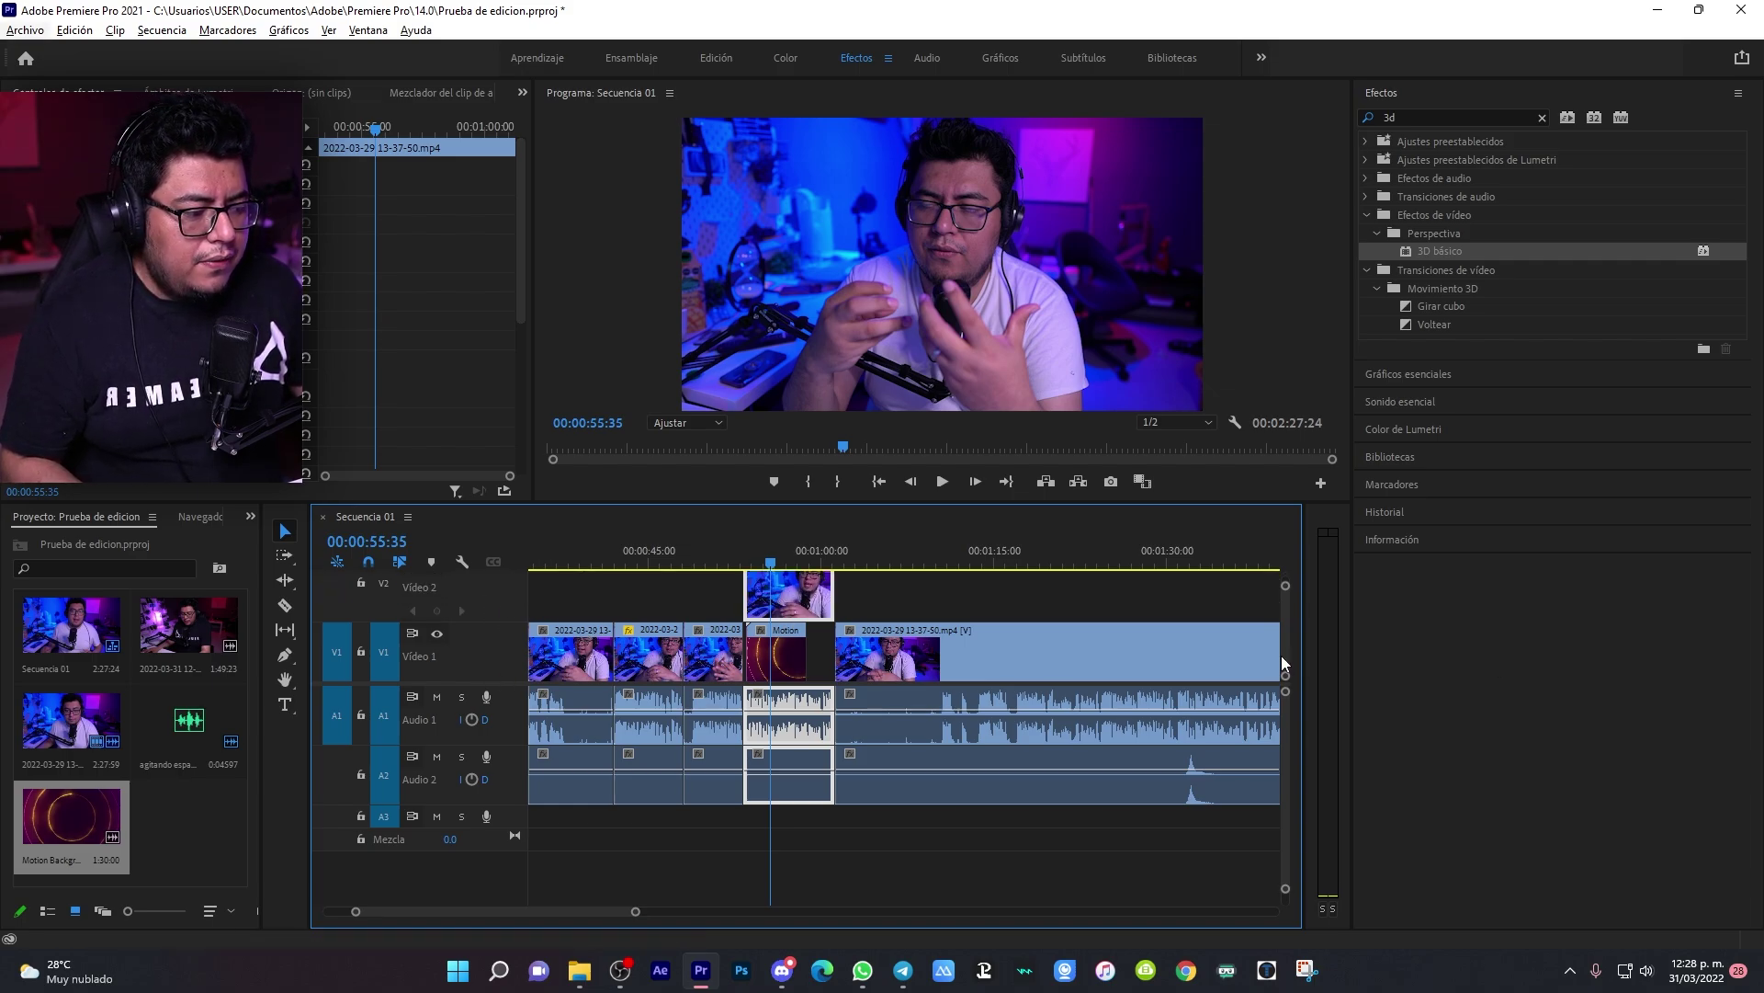
scroll(1289, 620, "up", 2)
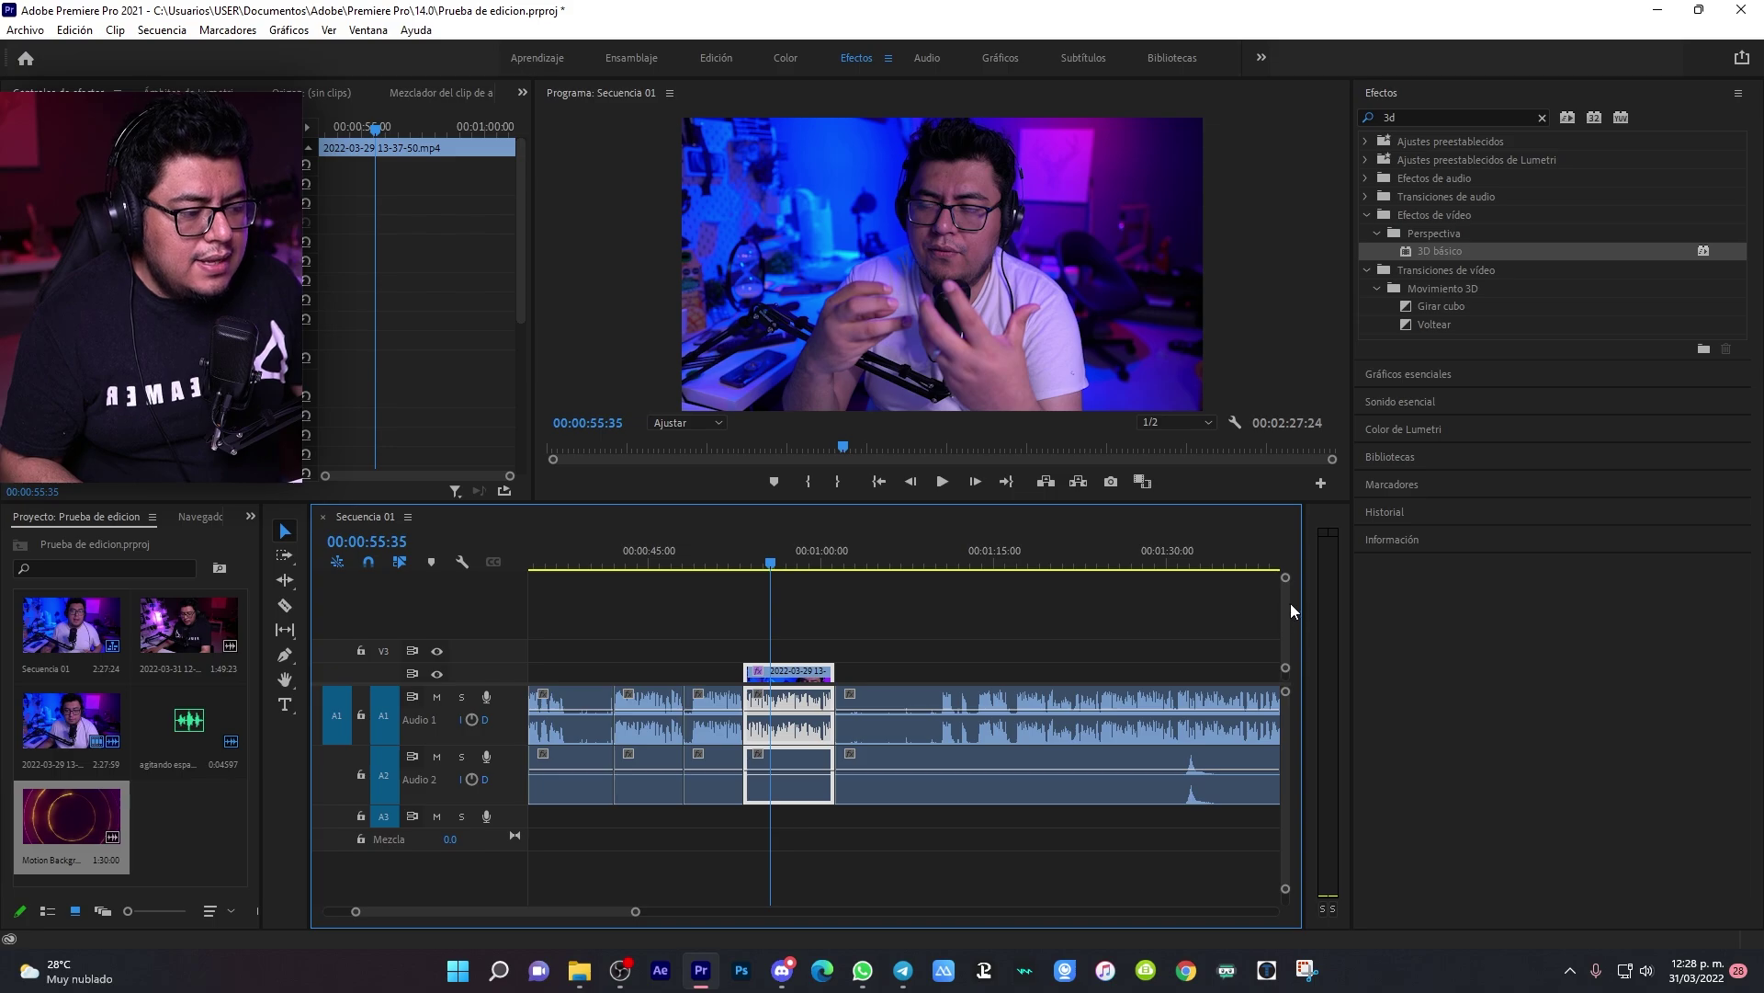
scroll(1288, 609, "down", 2)
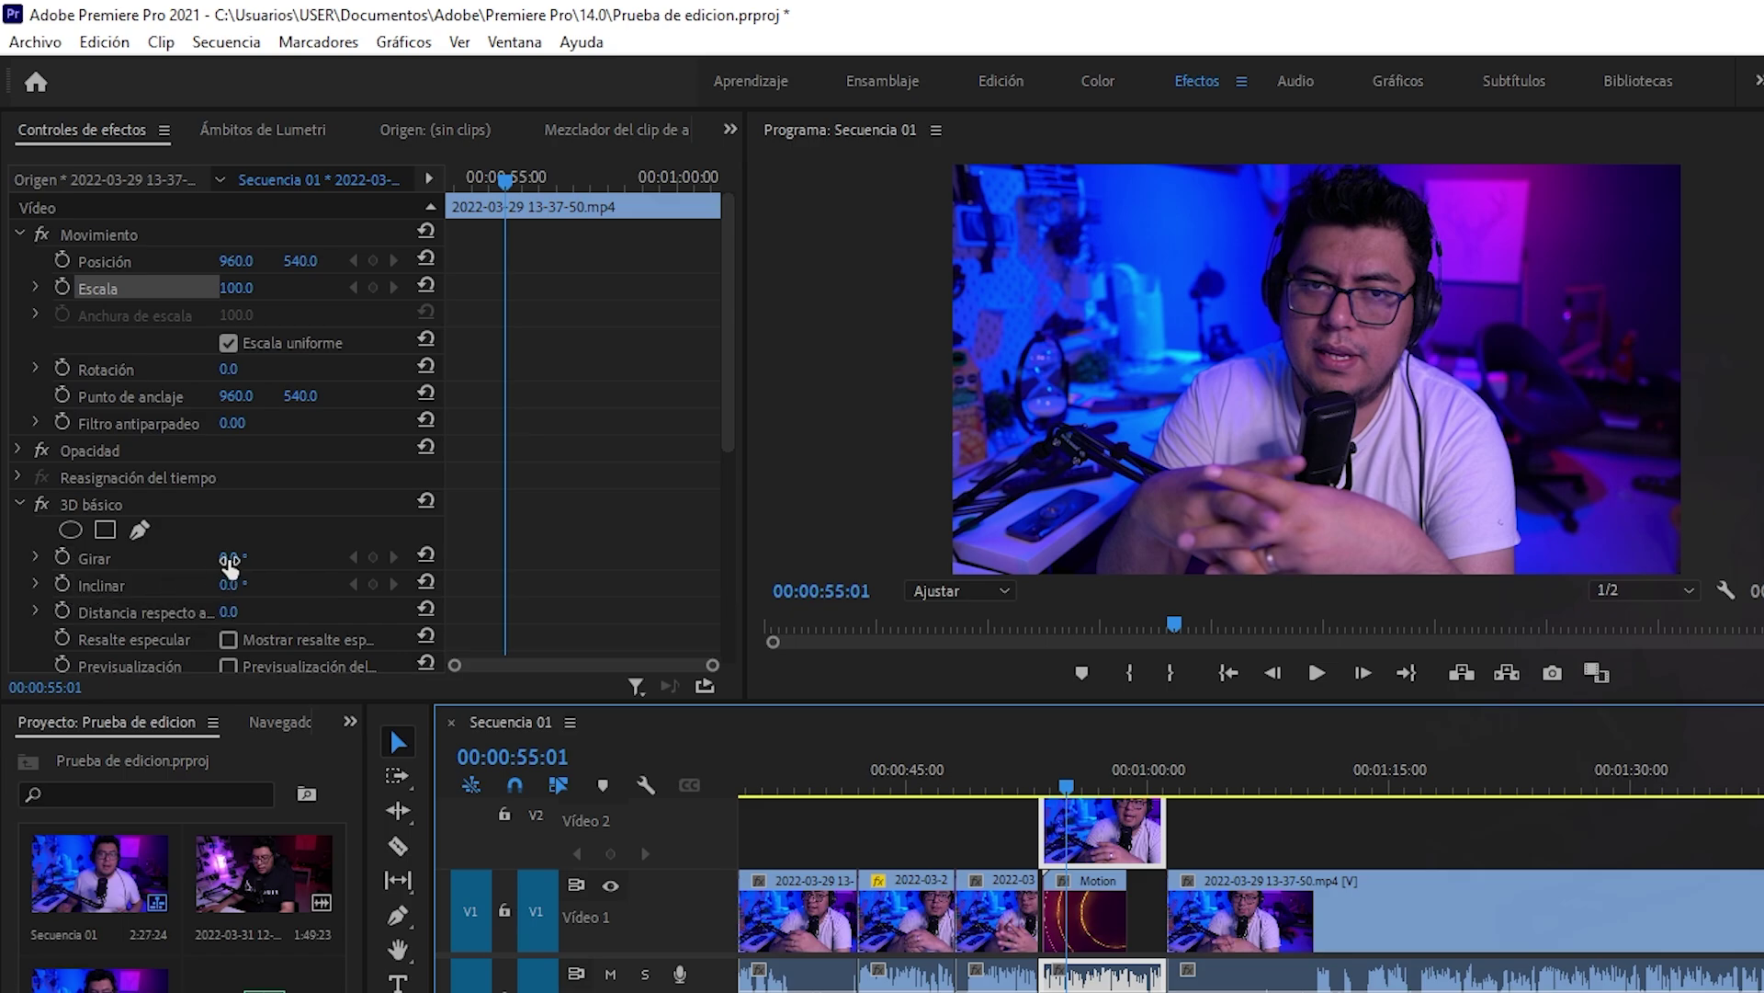
Step: Set a negative Girar angle and add start keyframes for Girar, Inclinar, Posición and Escala
left_click_drag(228, 557, 211, 583)
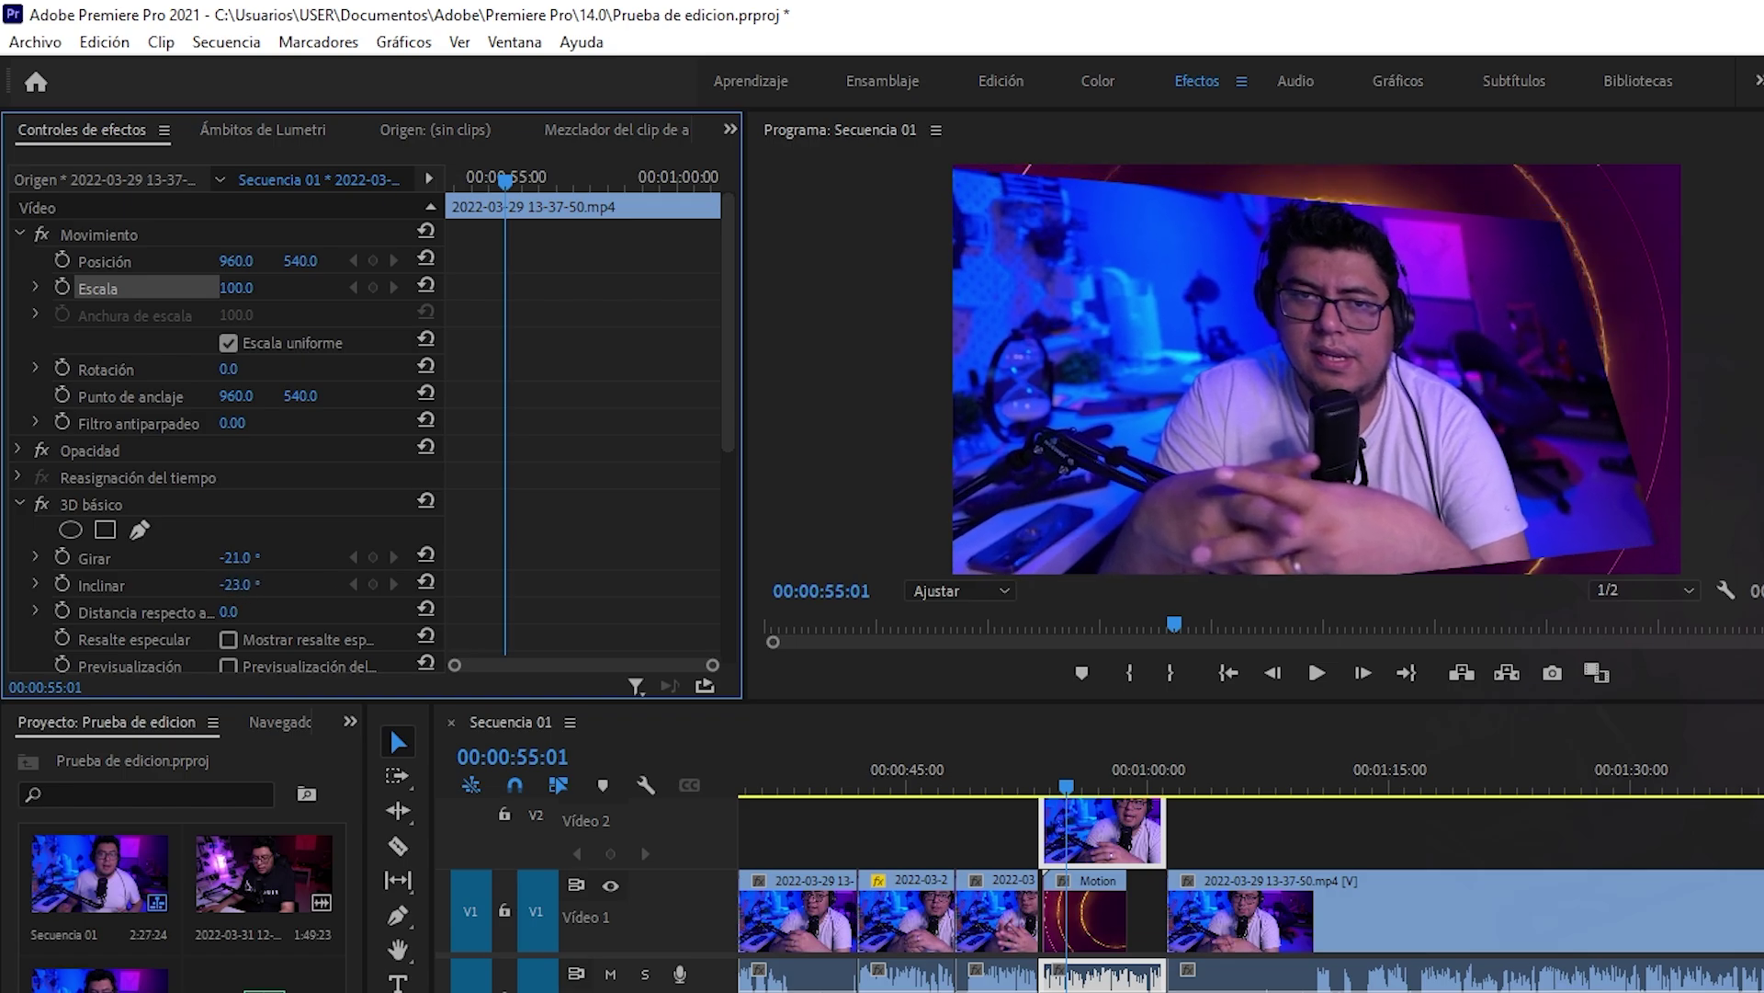
left_click_drag(507, 181, 469, 179)
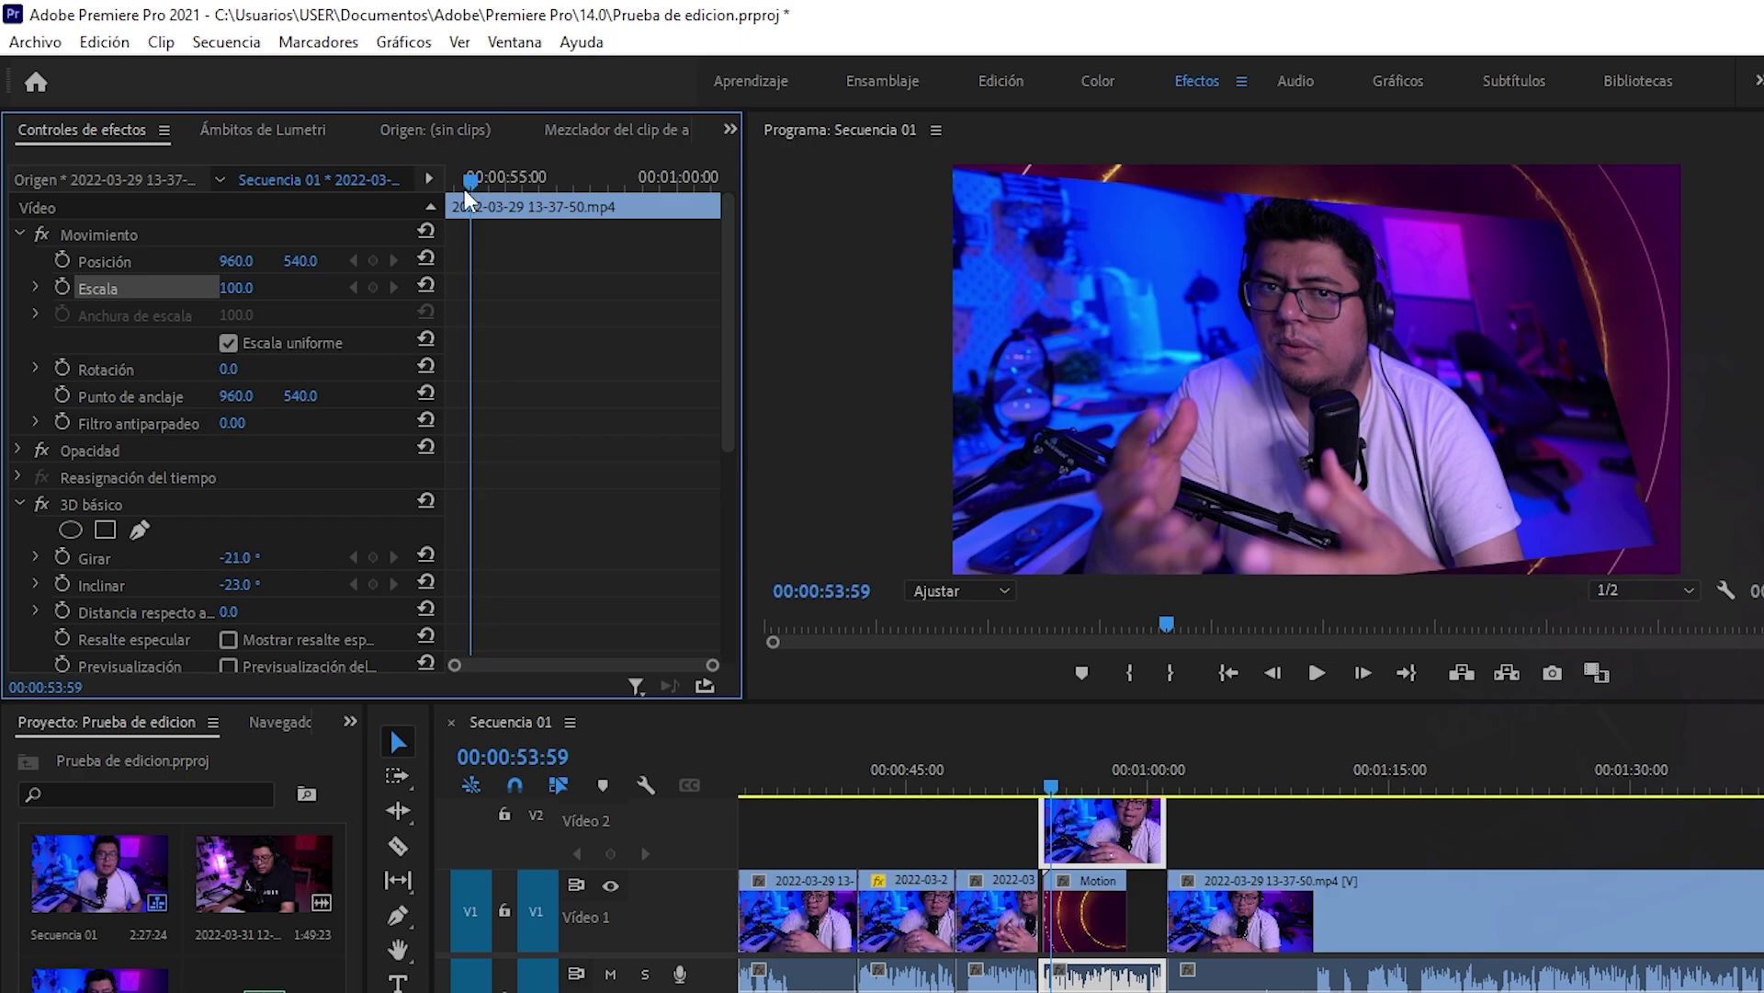
left_click(61, 557)
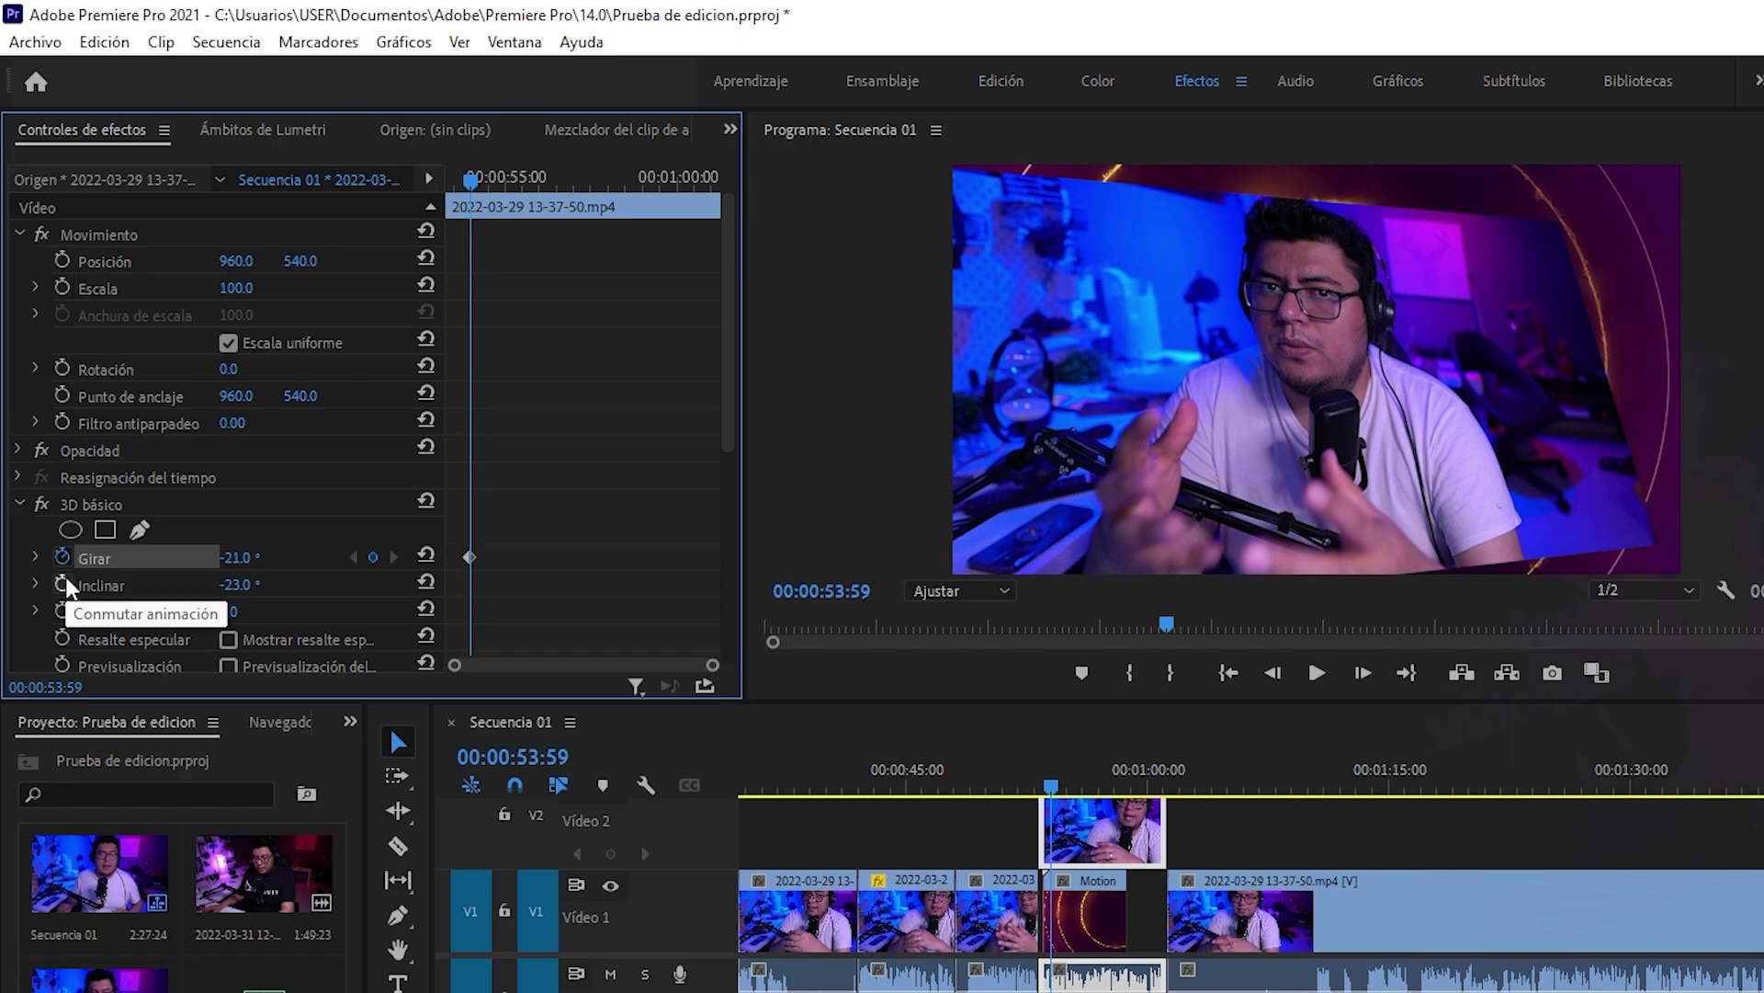
left_click(61, 583)
left_click(62, 260)
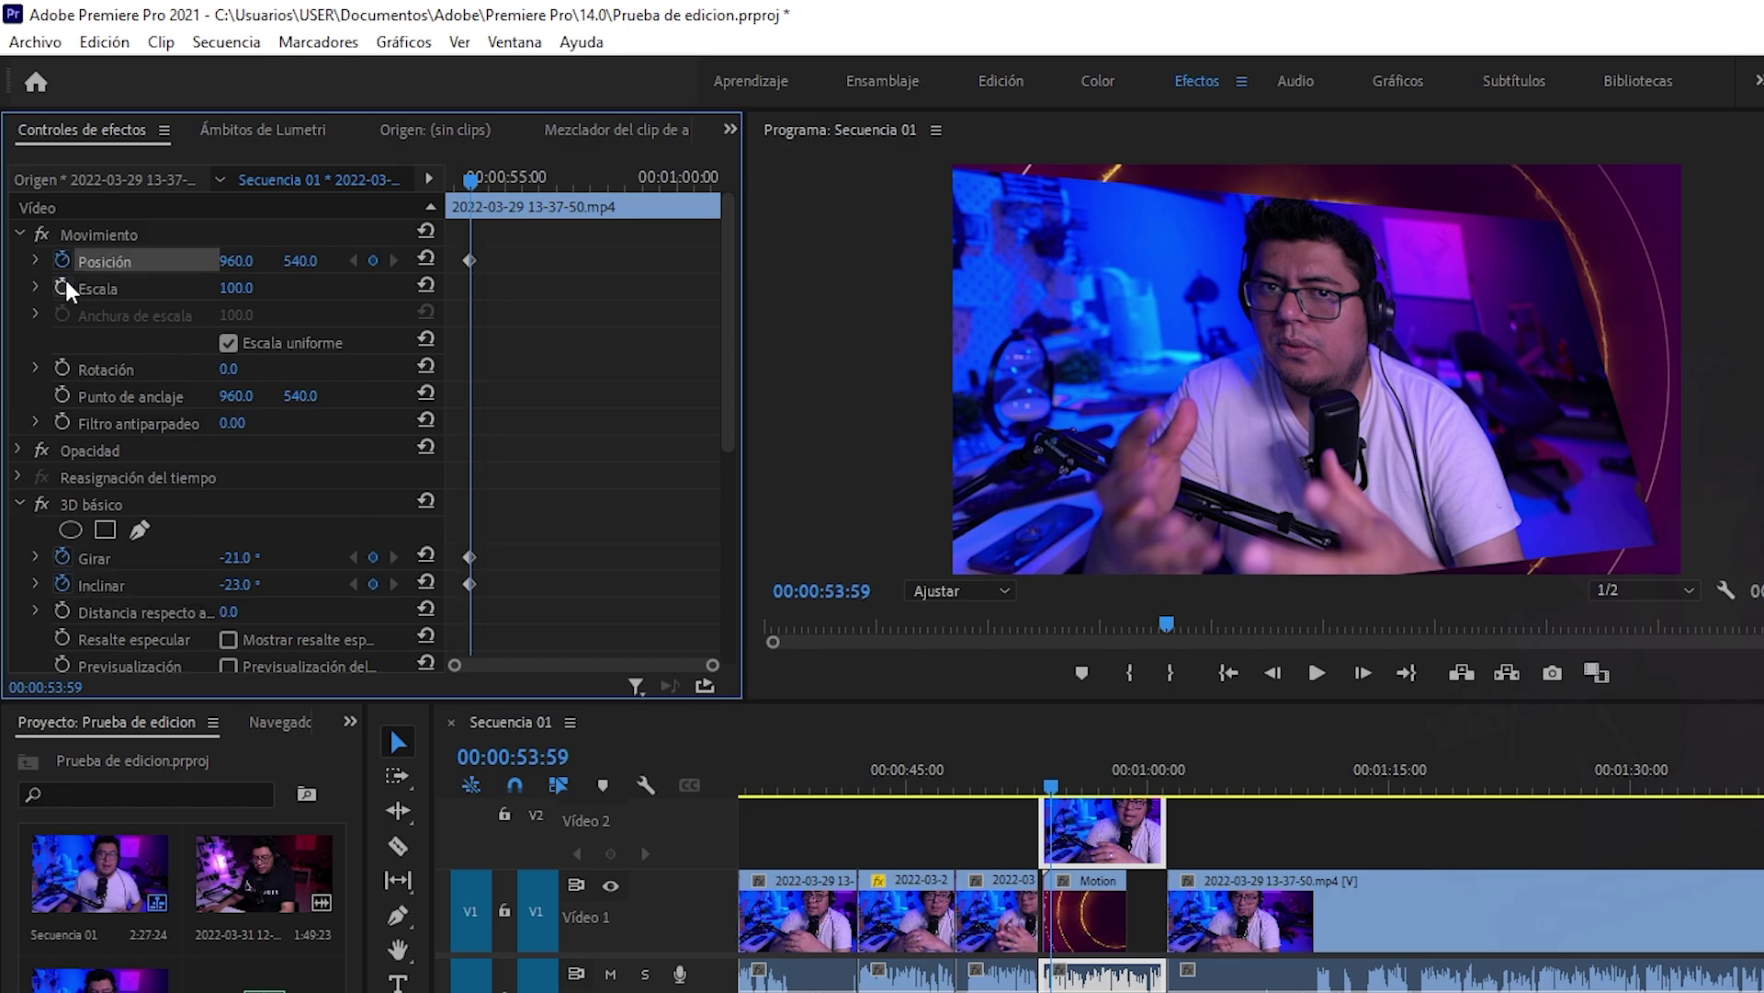
left_click(61, 287)
left_click_drag(646, 171, 449, 136)
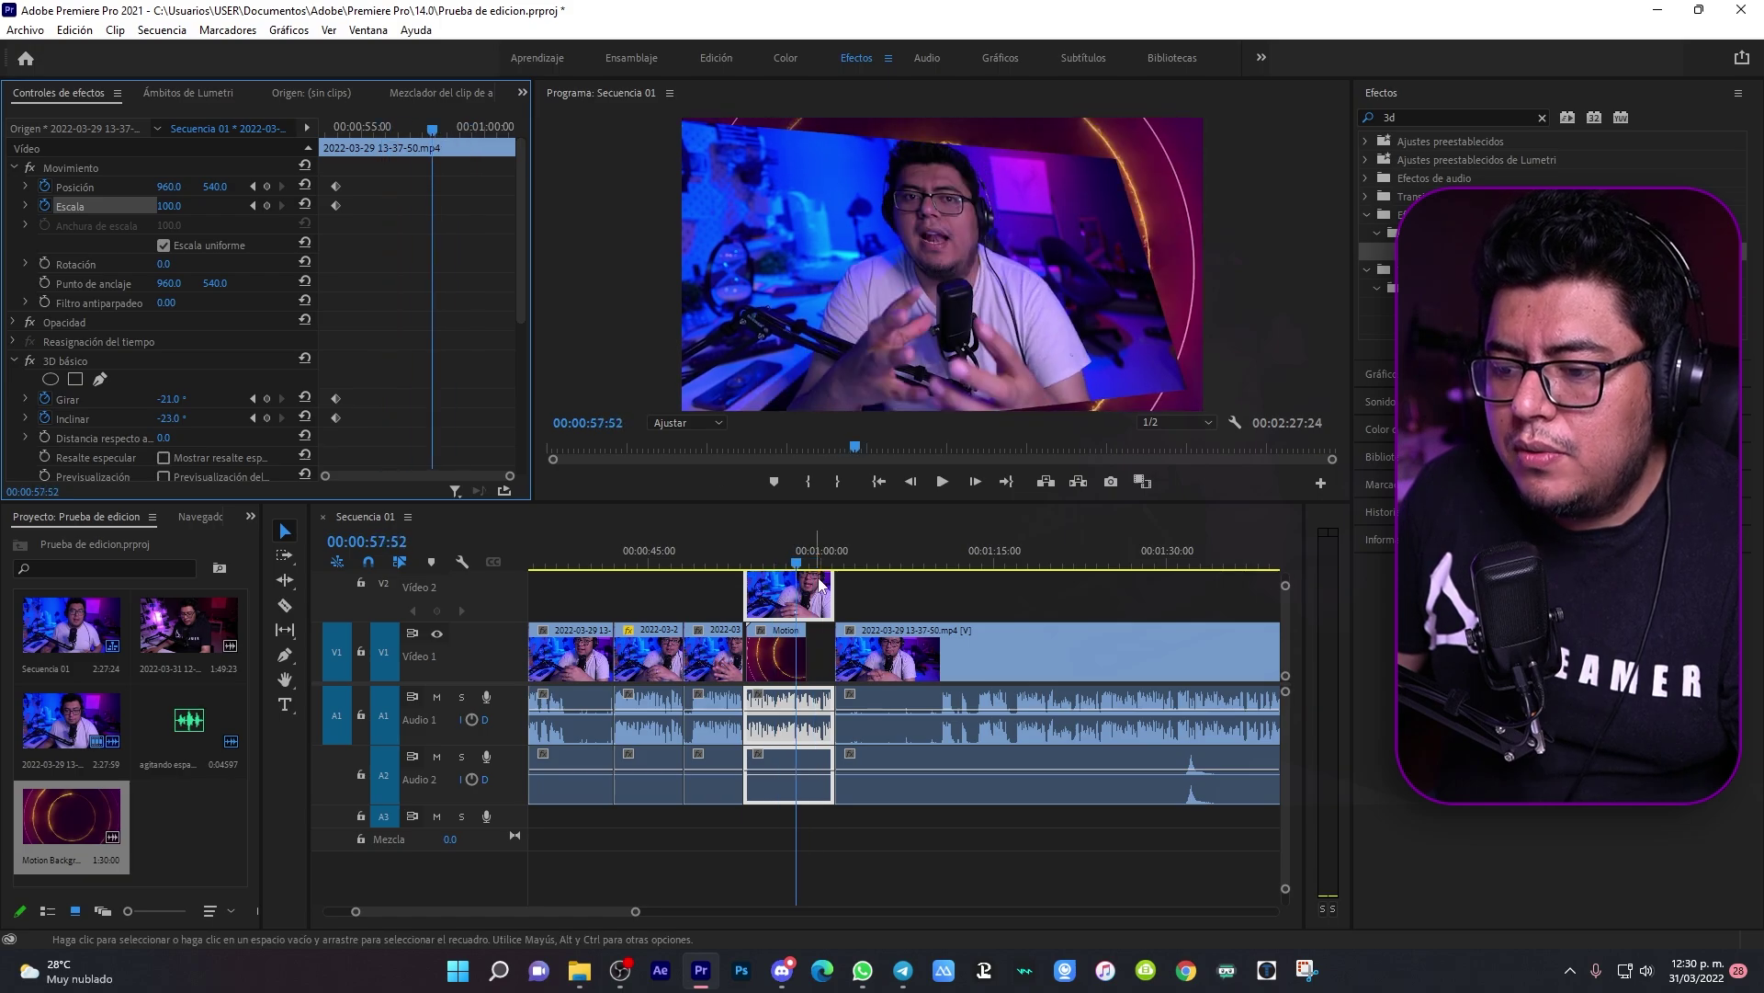
Step: At 59:05 set Girar 17, Inclinar -8, Escala 131, X position 968, then move those keyframes later
left_click(810, 562)
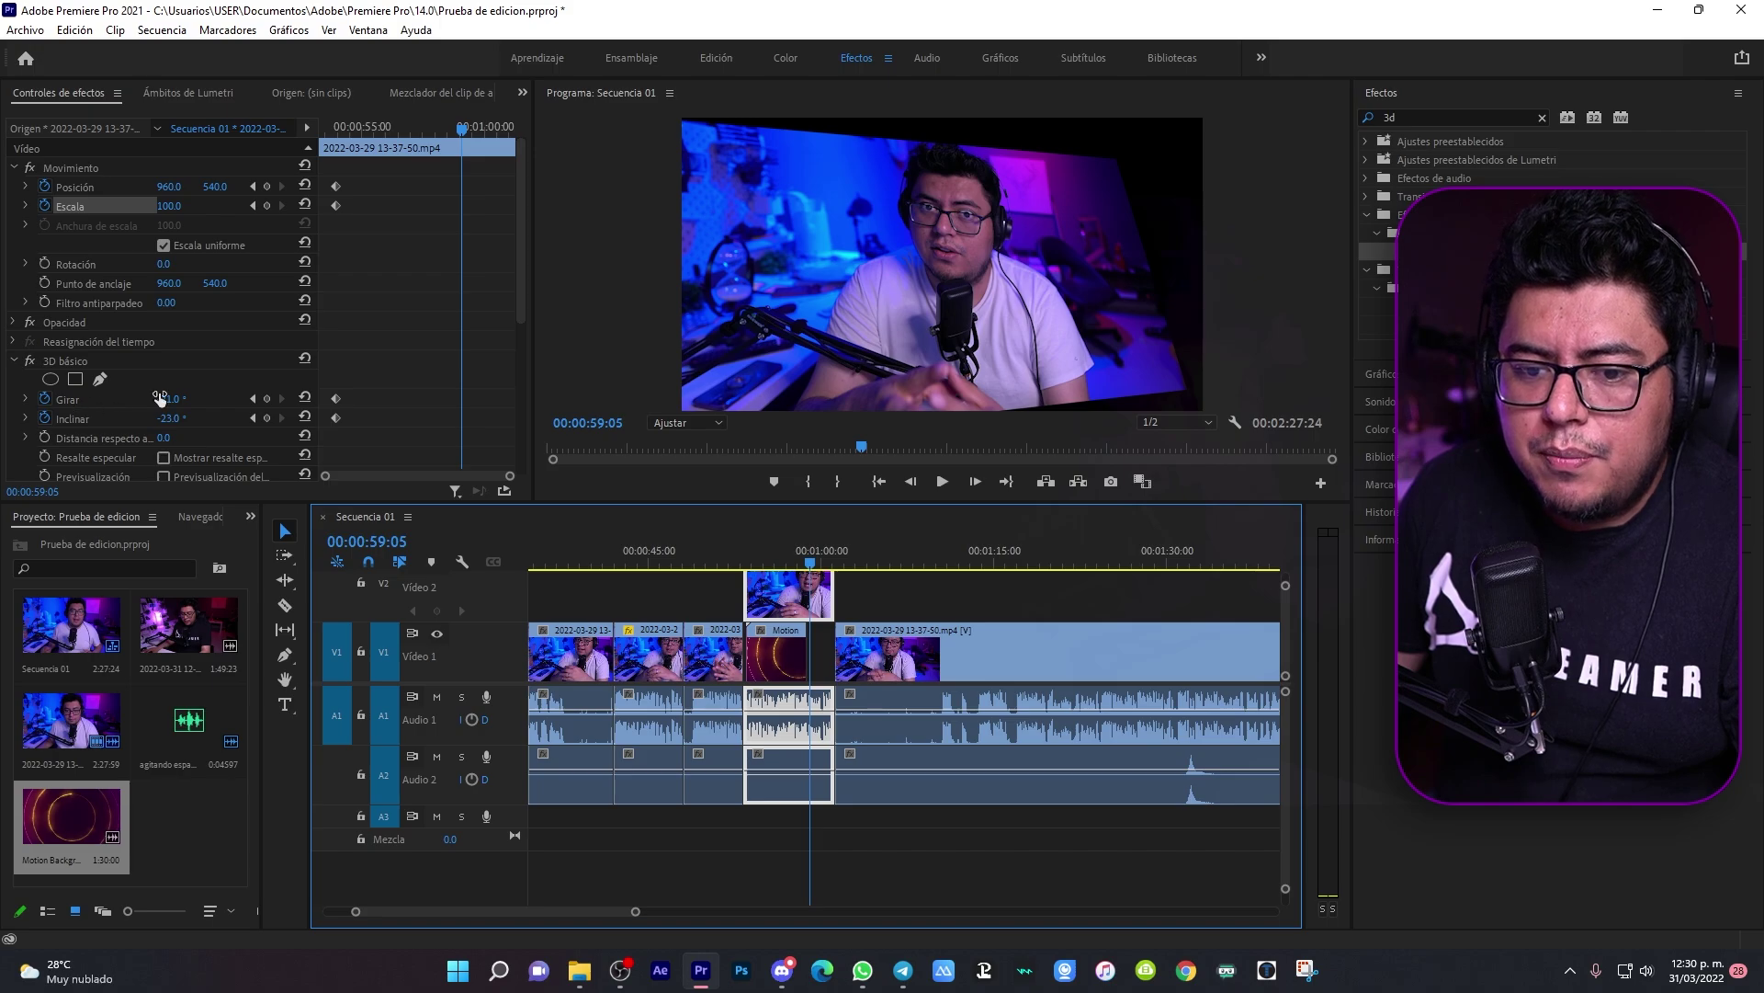
mouse_move(173, 401)
left_mouse_down()
mouse_move(212, 401)
mouse_move(151, 419)
mouse_move(198, 419)
left_mouse_up()
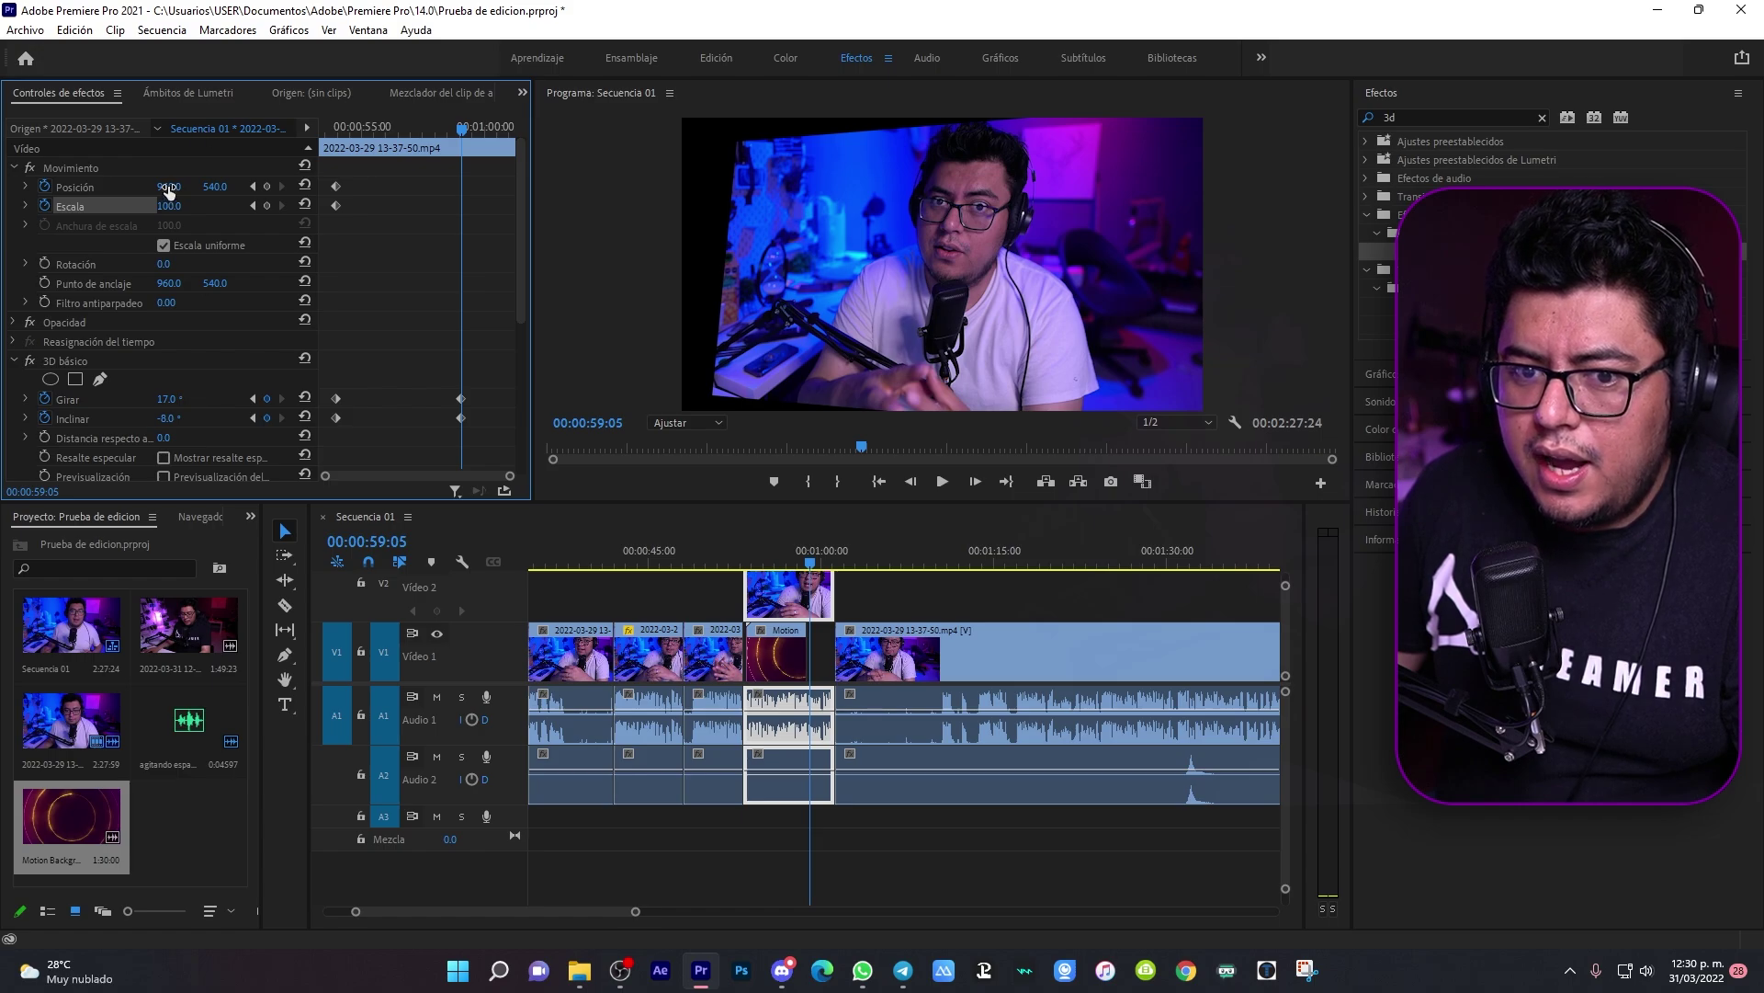
left_click_drag(168, 189, 206, 203)
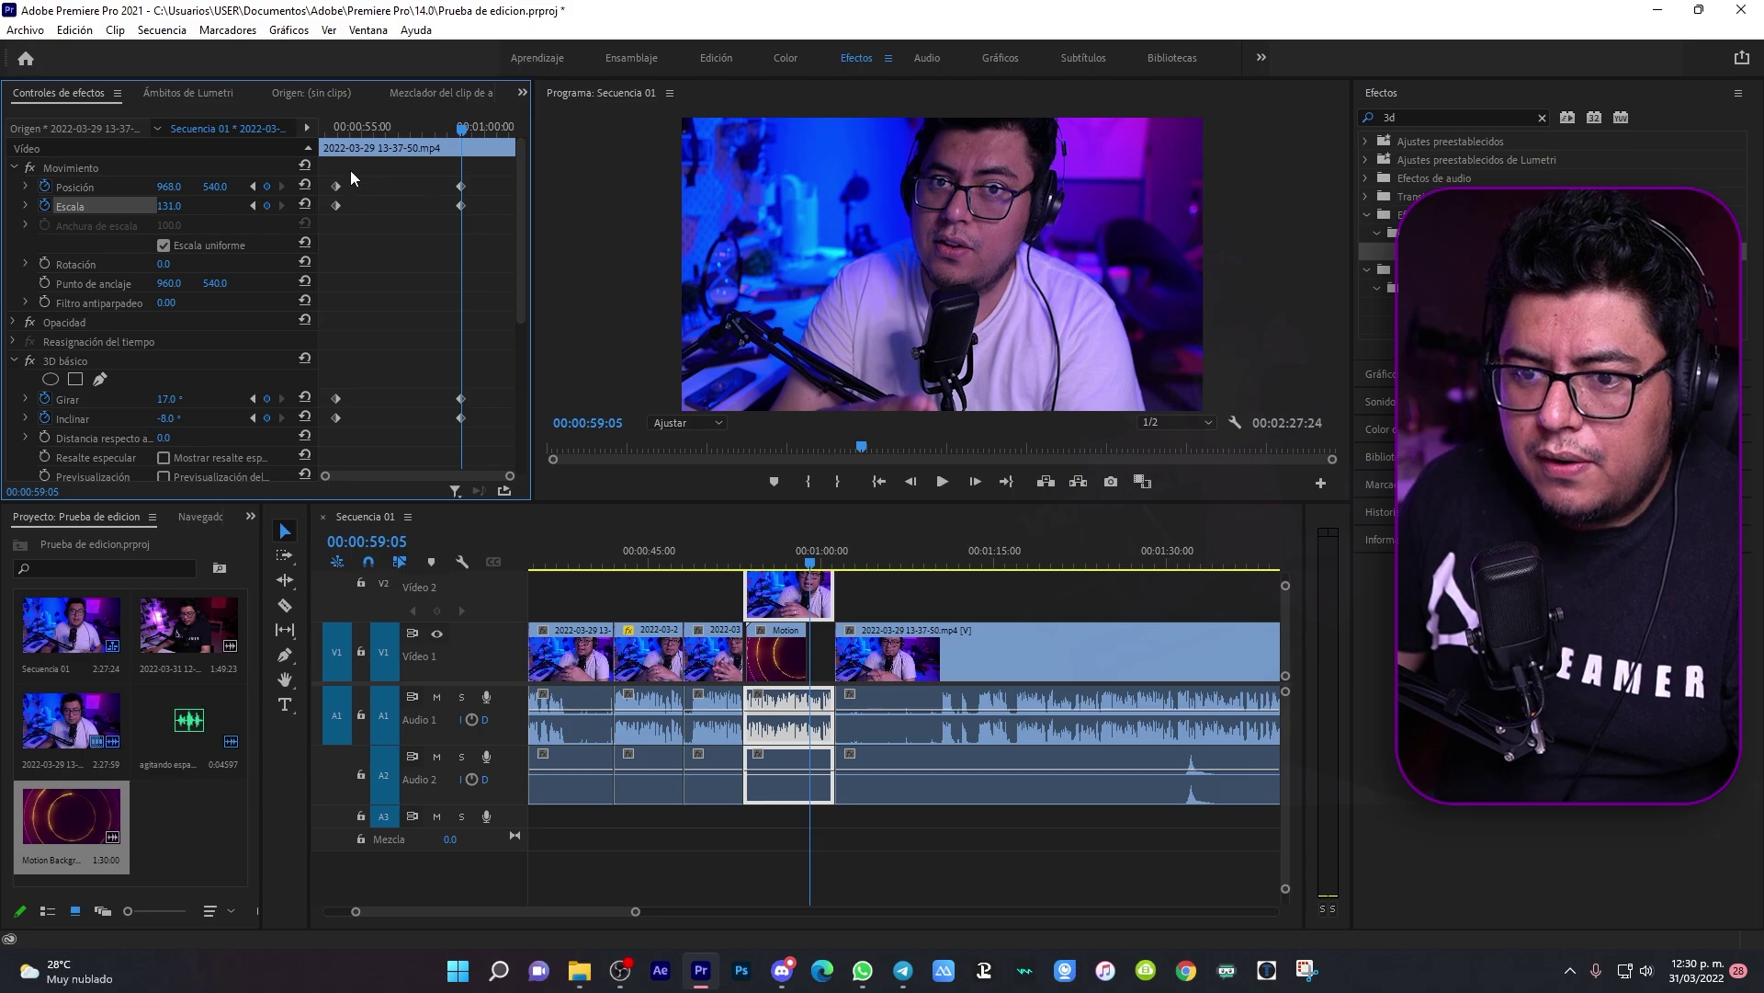
left_click_drag(343, 454, 328, 464)
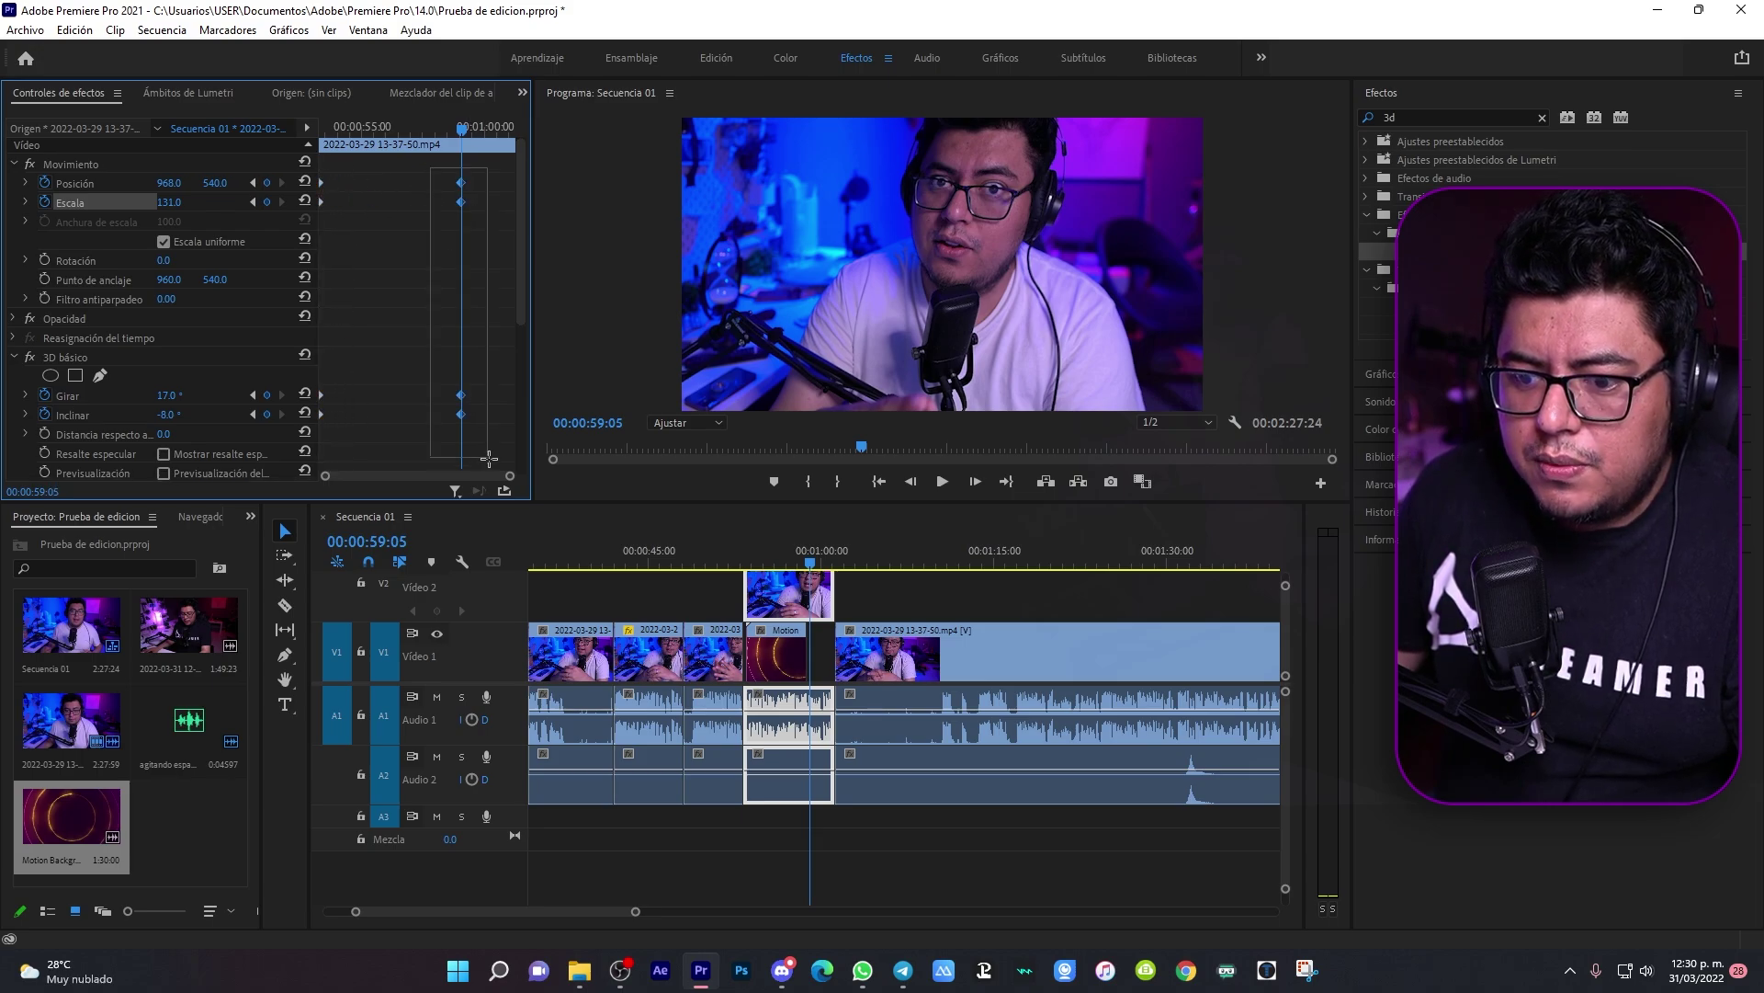
left_click_drag(462, 187, 515, 185)
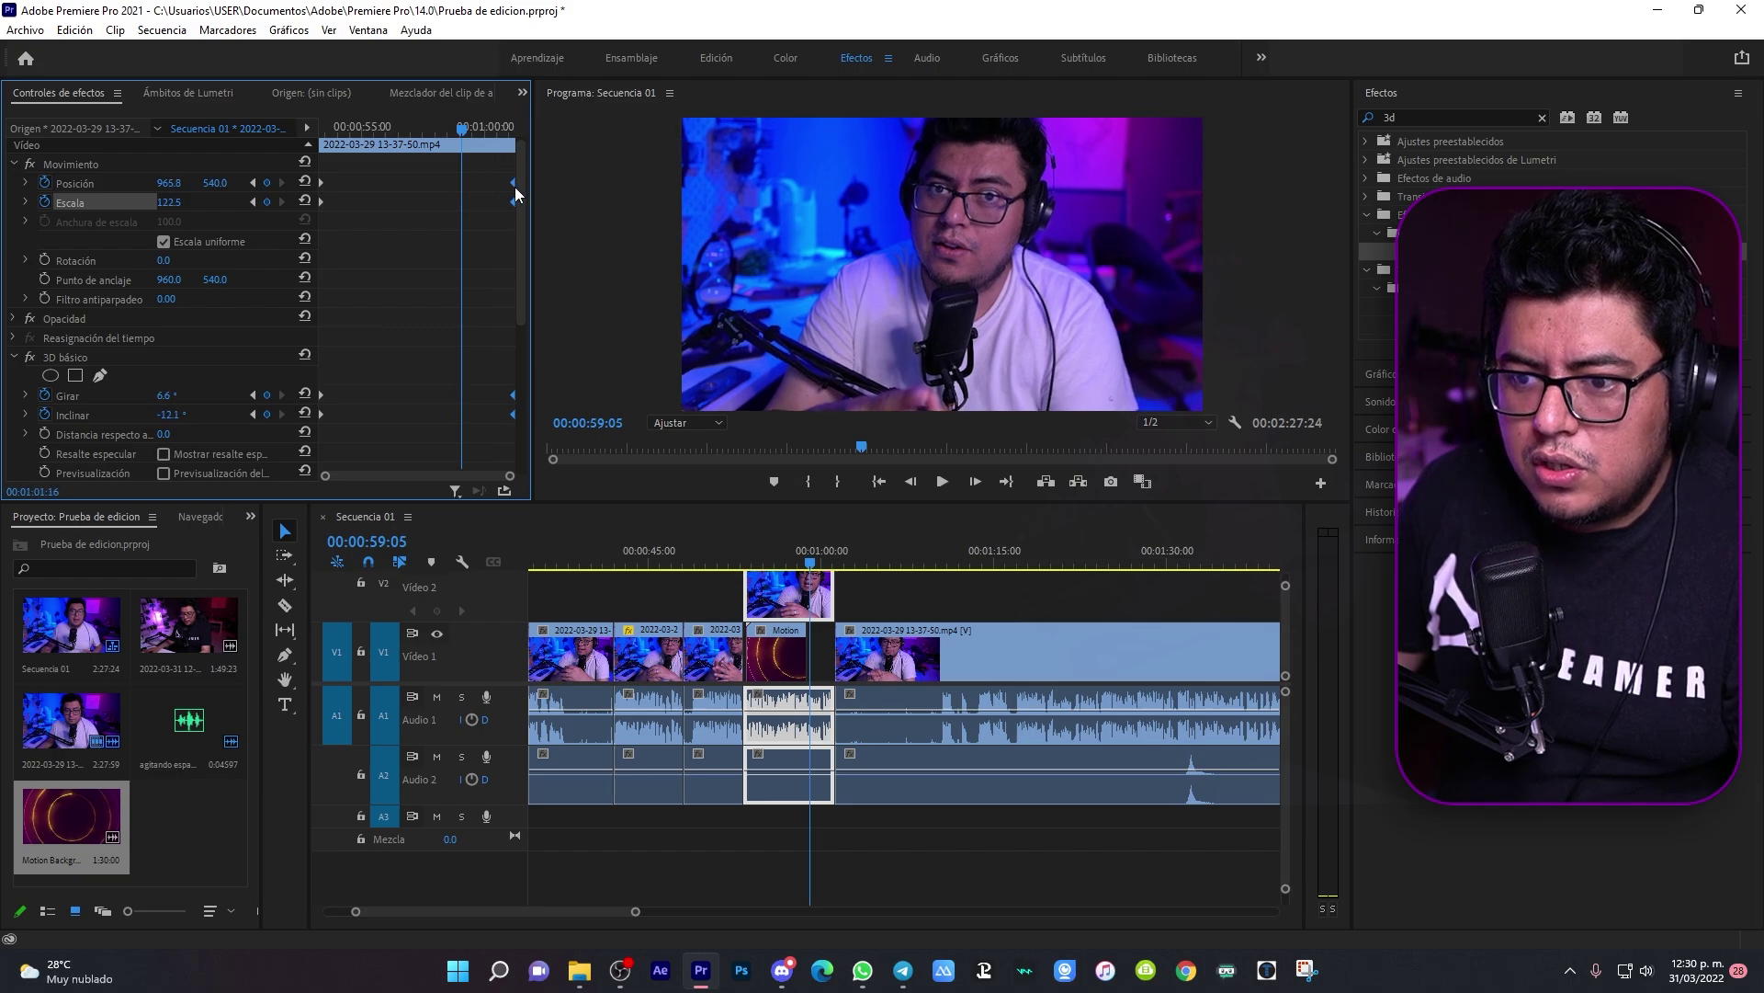
left_click(787, 653)
Step: Stretch the Motion Backgrounds clip to the next clip and play back from 51:26
left_click_drag(805, 651, 835, 650)
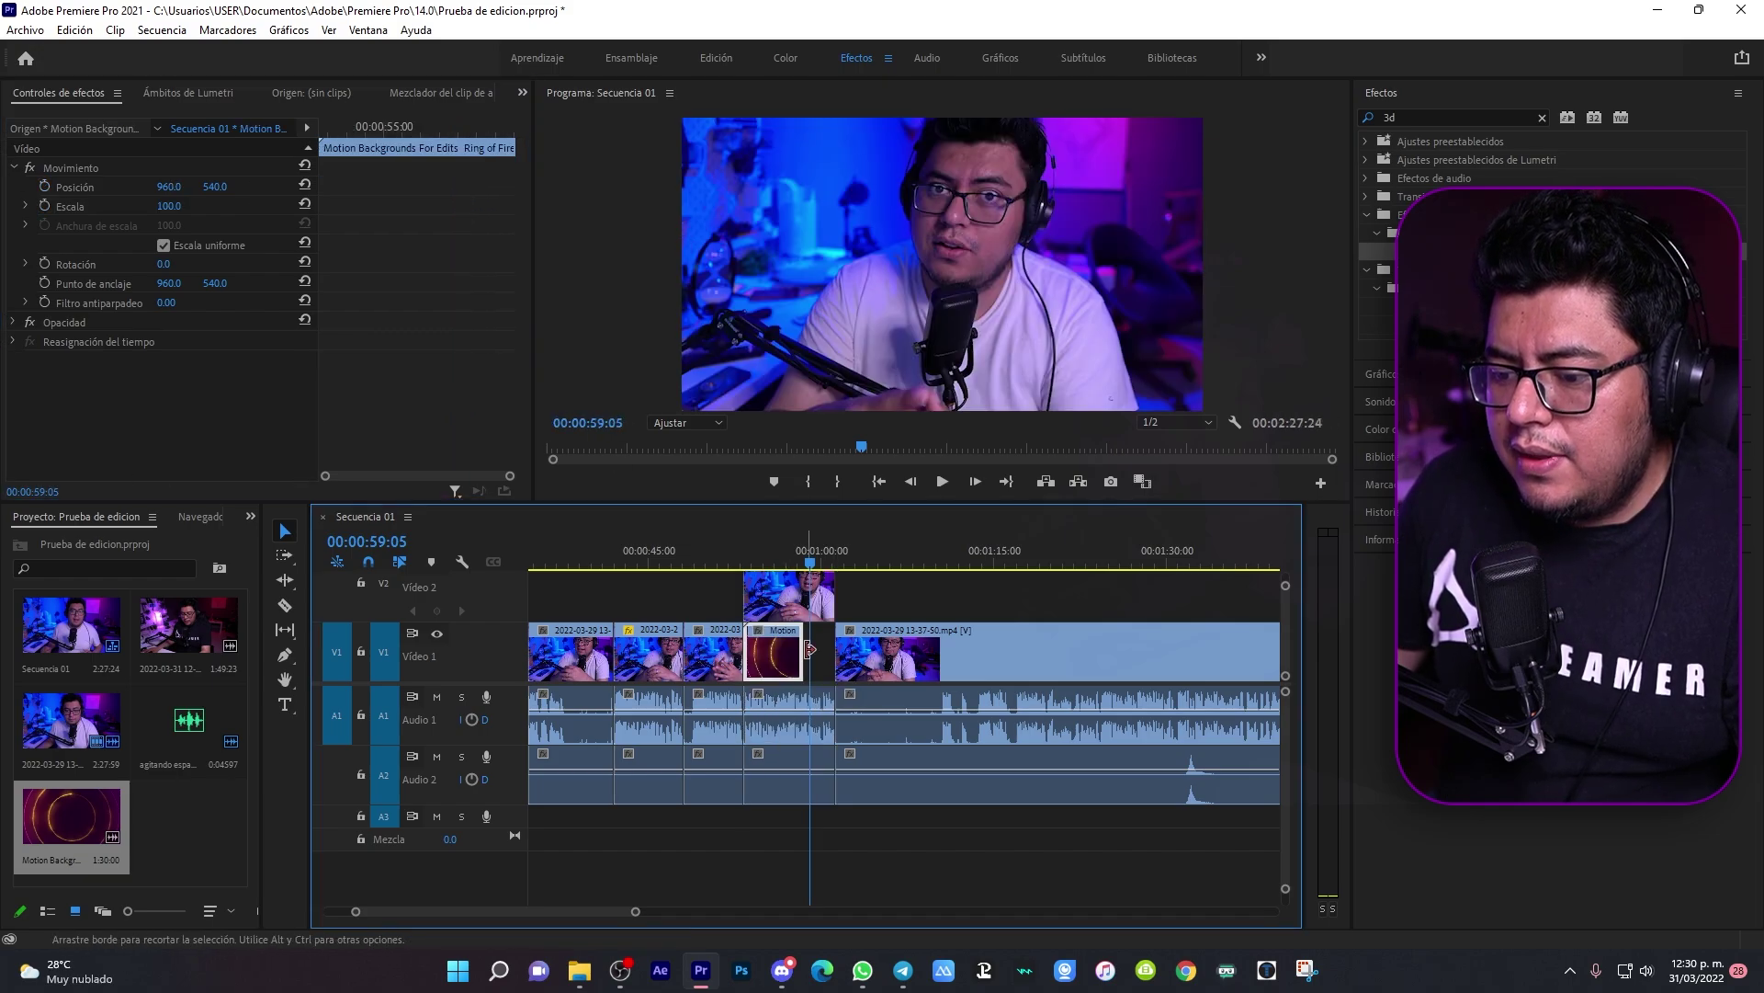
left_click(724, 549)
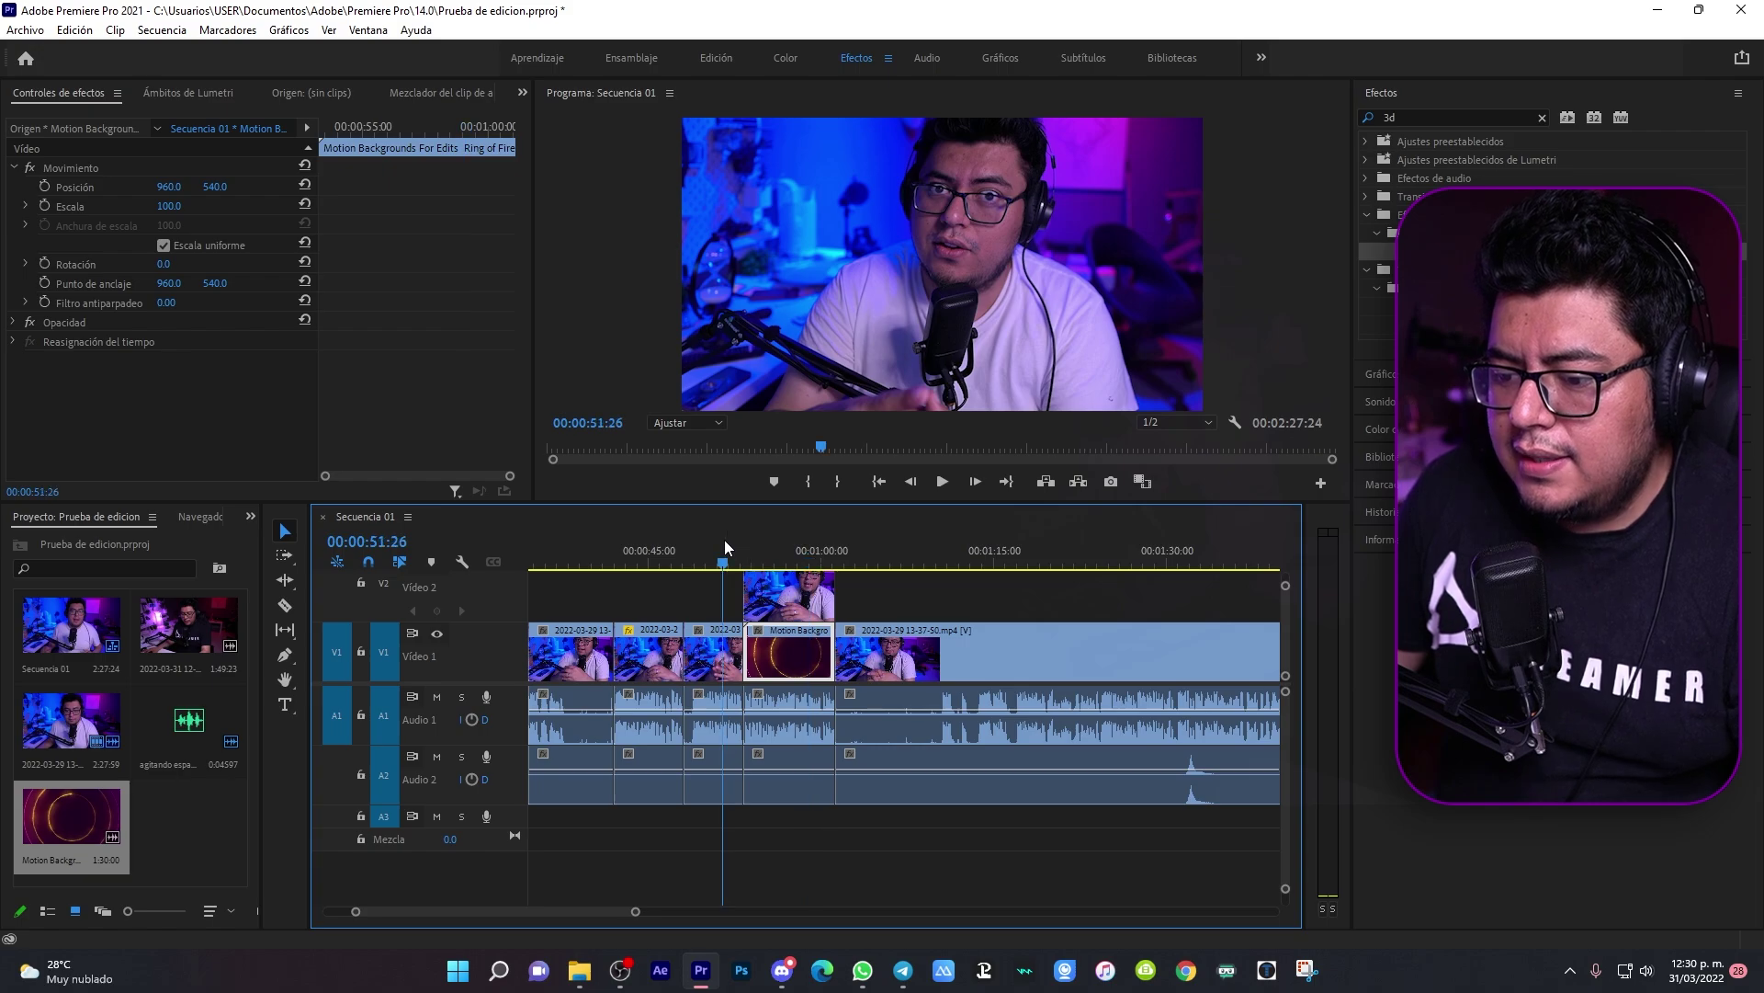
key("space")
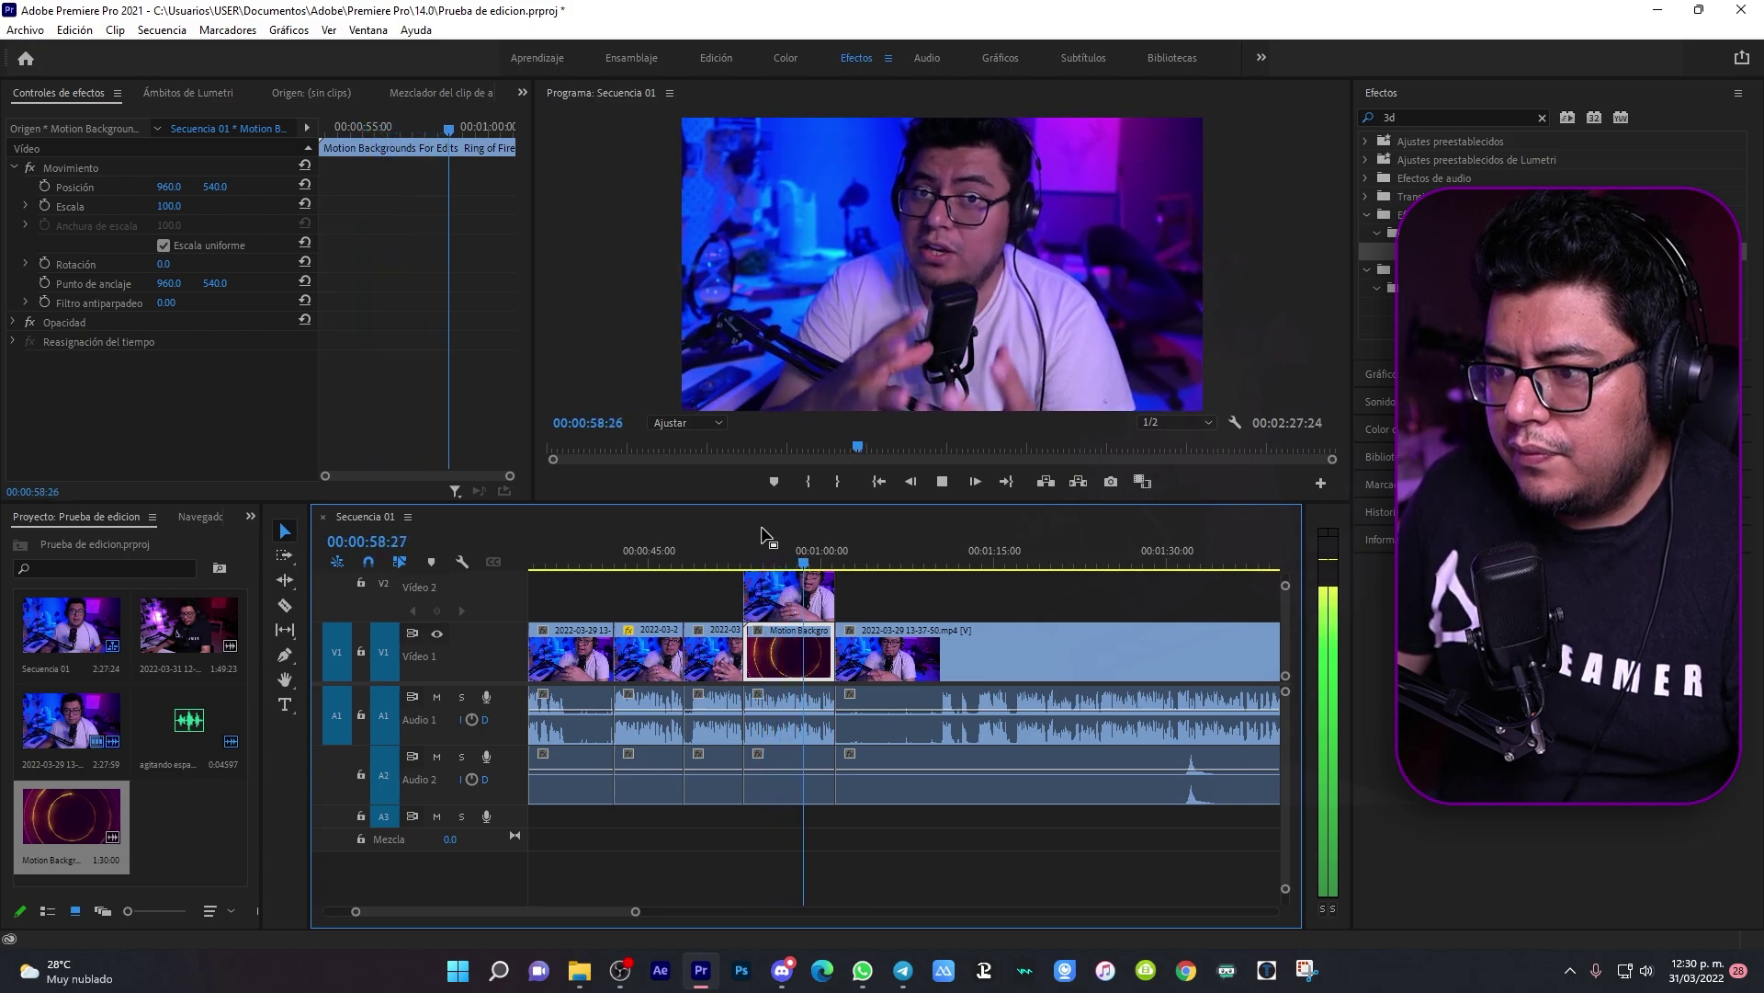
key("space")
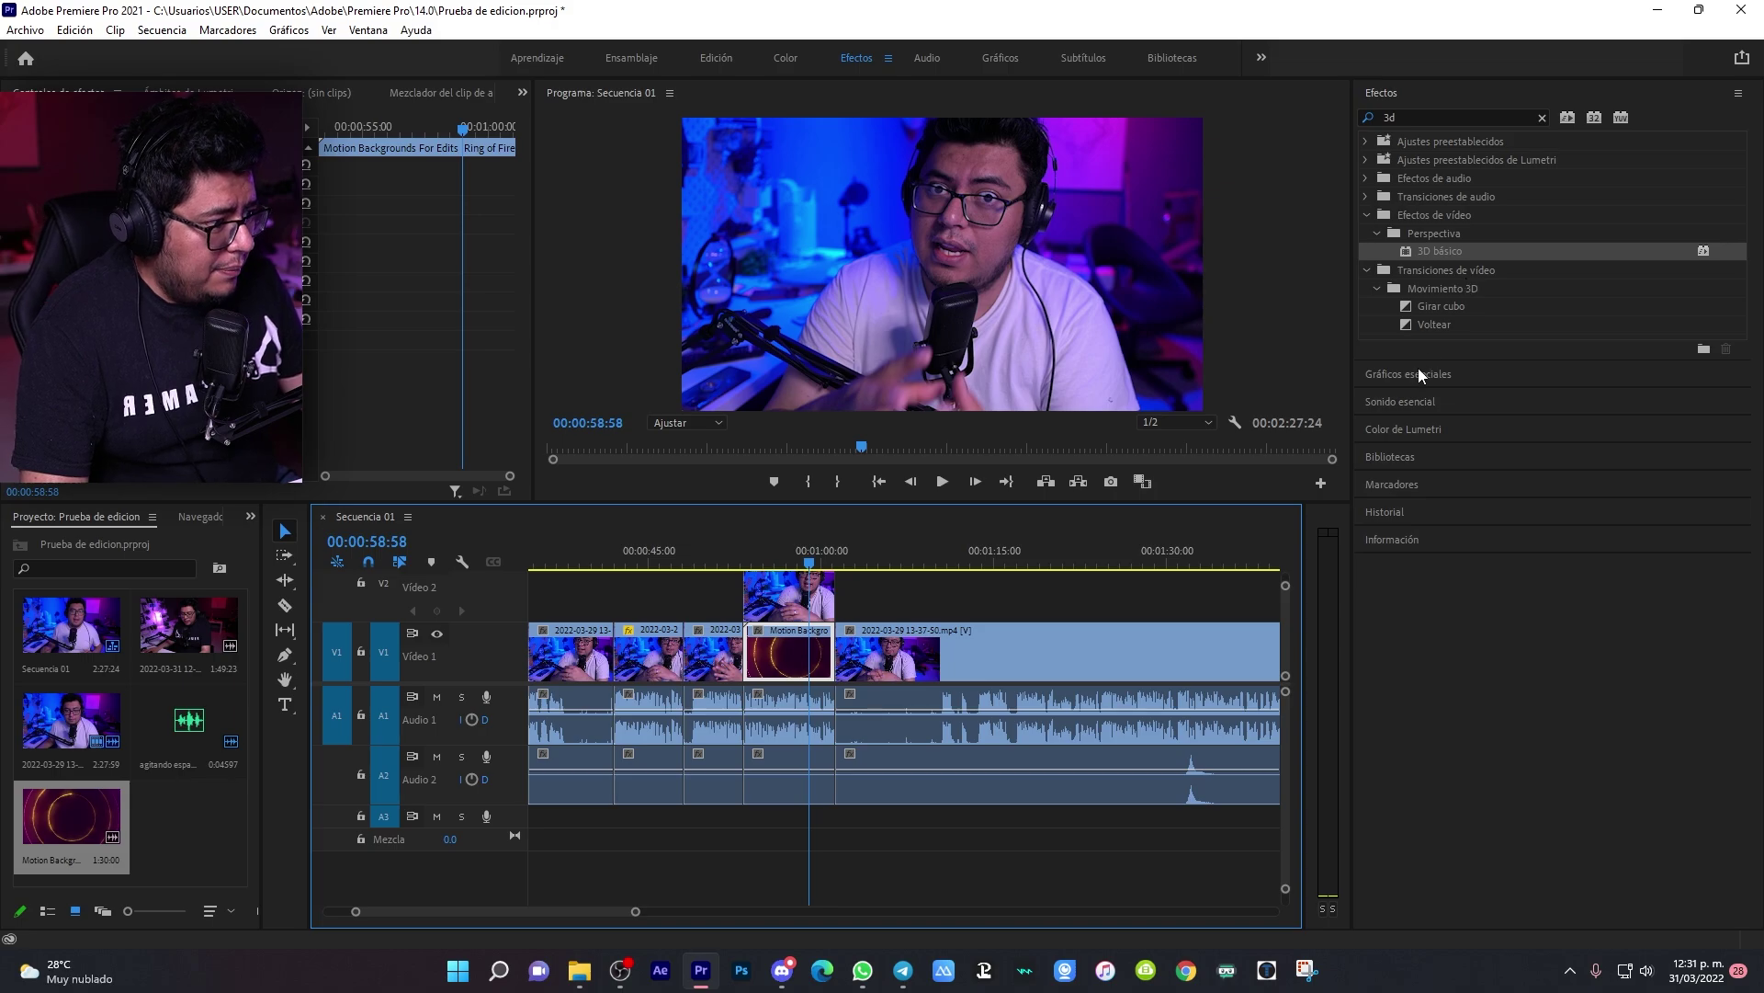
Step: Place the Pulsar para escuchar en negrita template on V2, accept the font warning, and preview it
left_click(1419, 373)
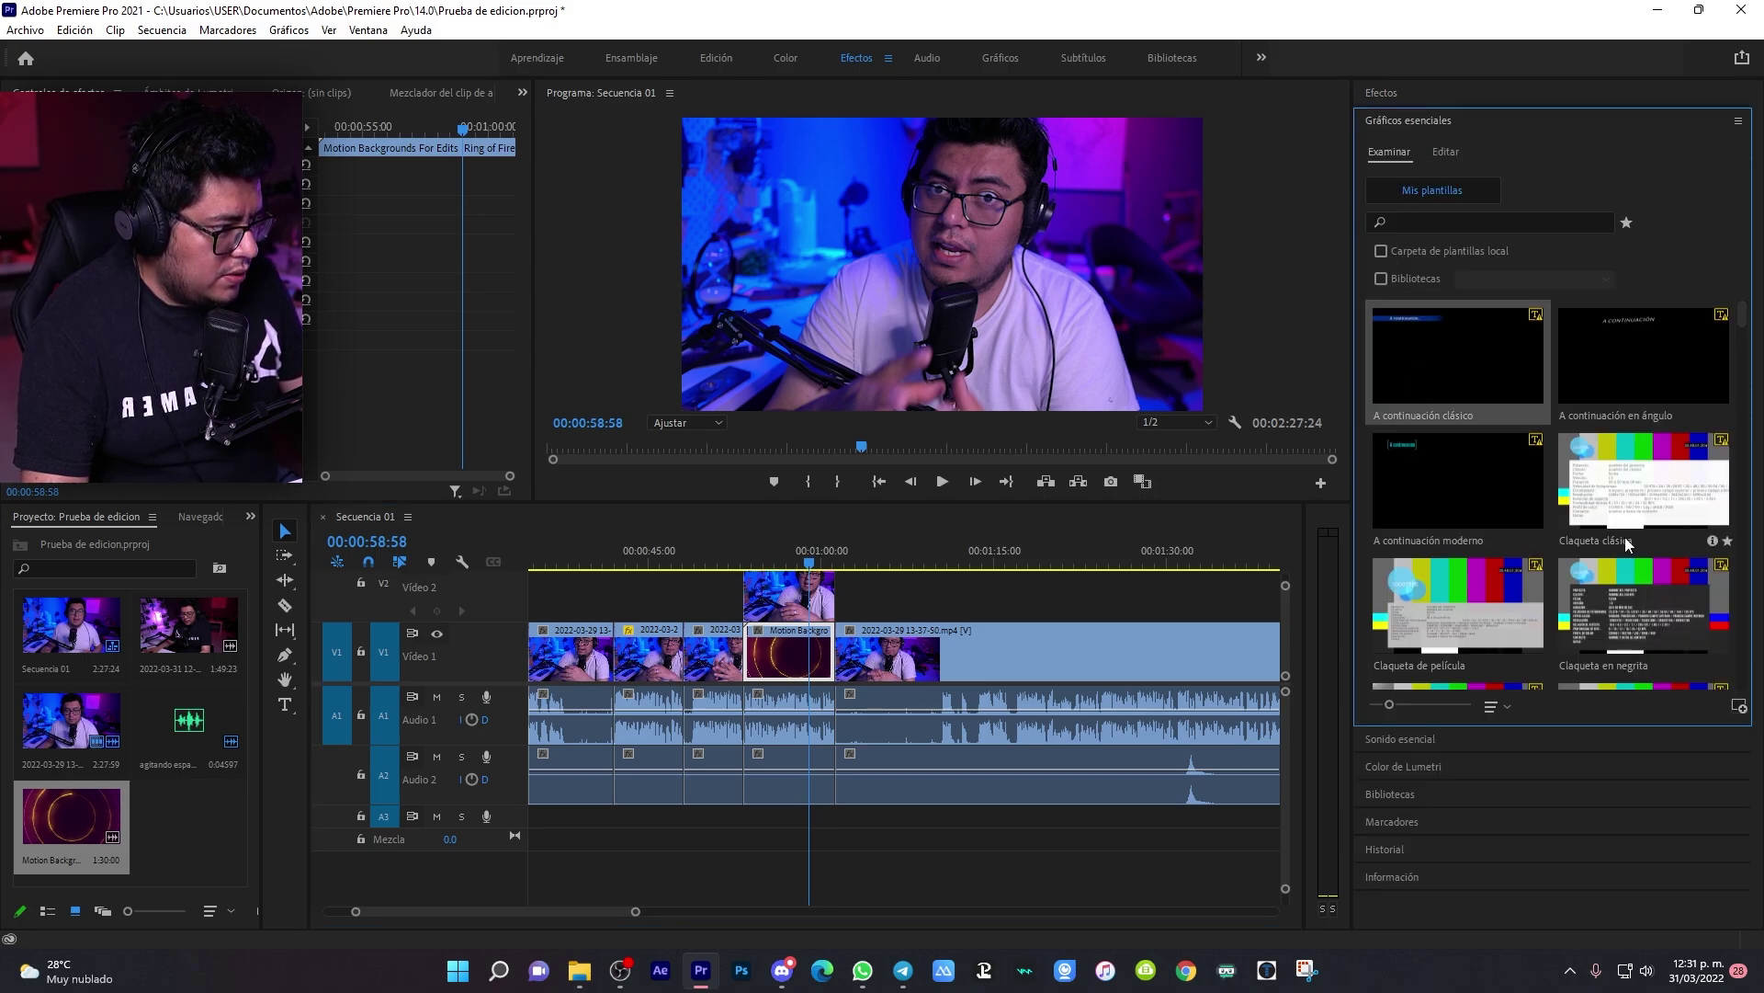
scroll(1625, 537, "down", 5)
scroll(1625, 537, "down", 2)
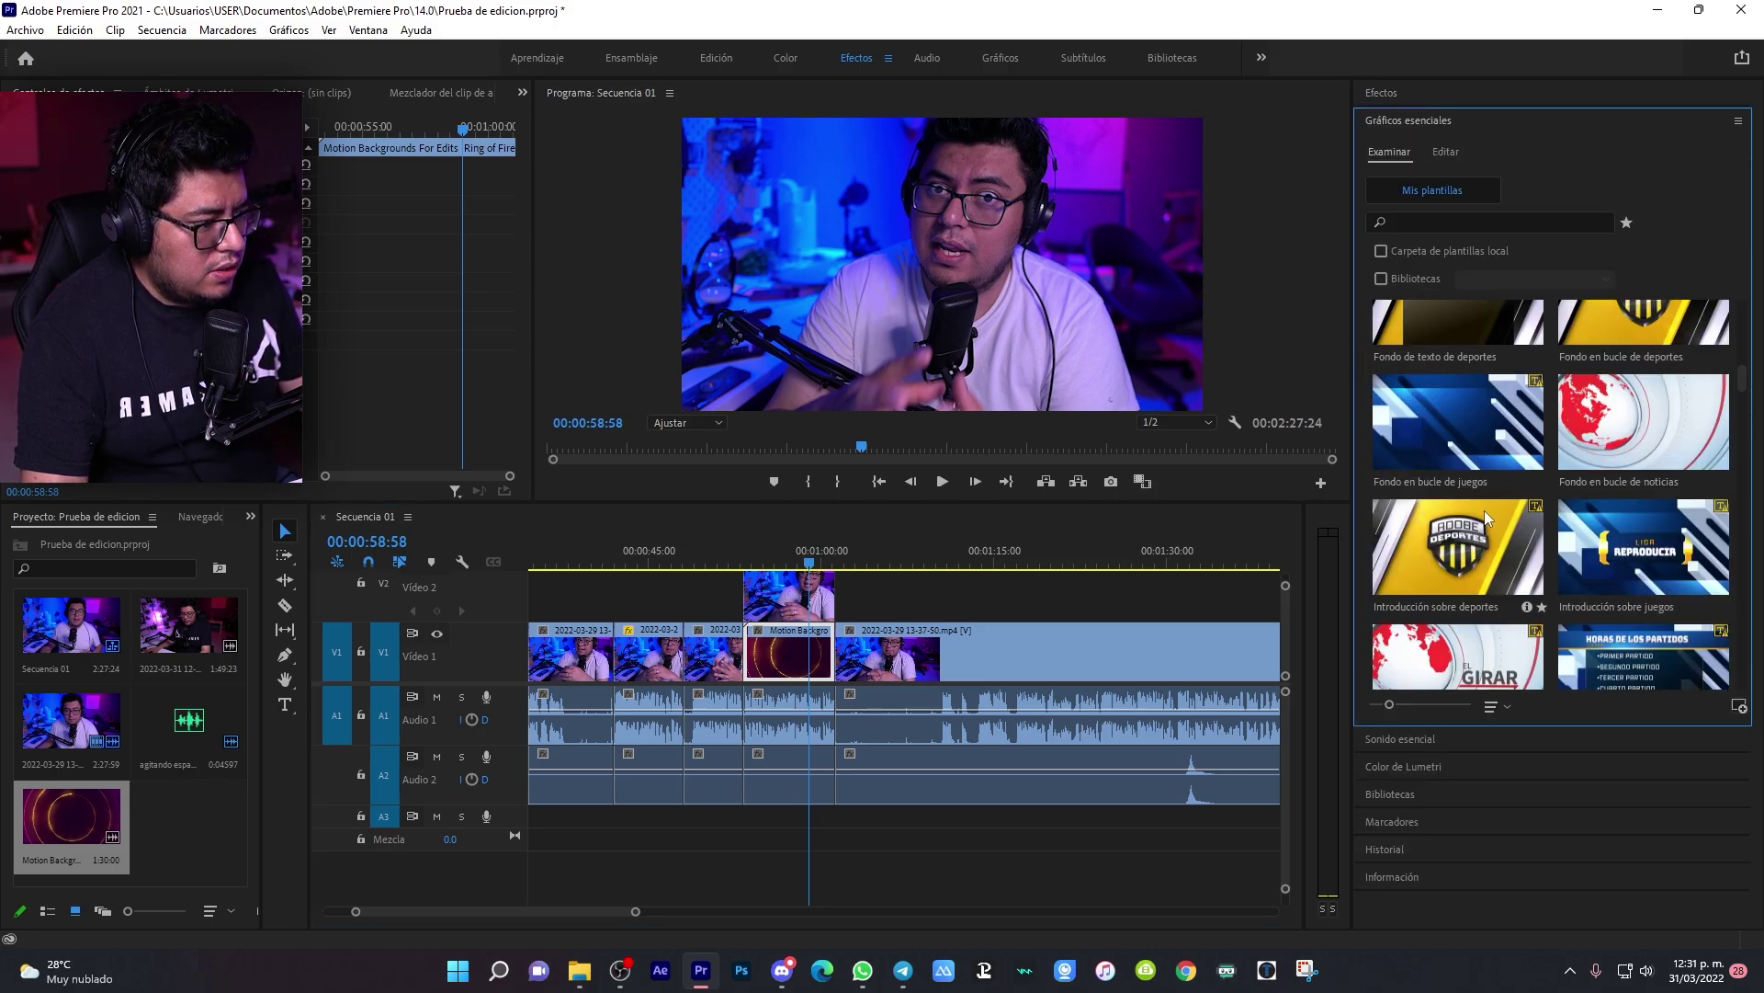
scroll(1485, 510, "down", 3)
scroll(1476, 527, "down", 4)
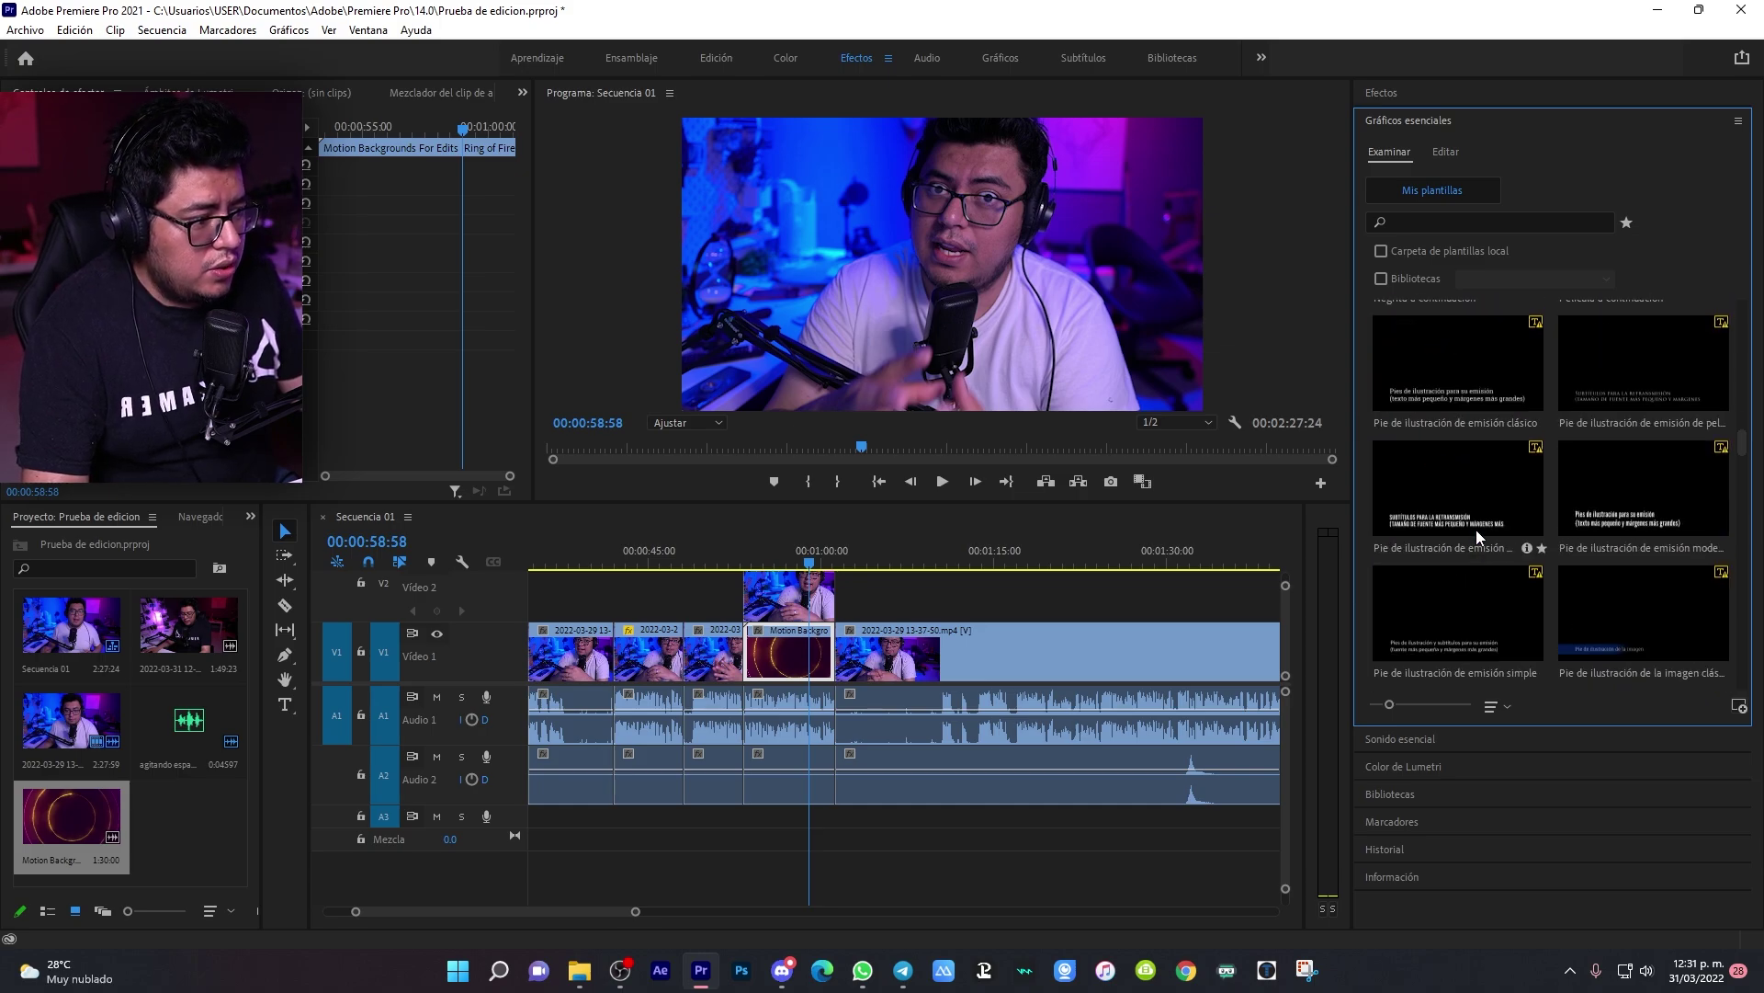
scroll(1539, 549, "down", 2)
scroll(1695, 588, "down", 2)
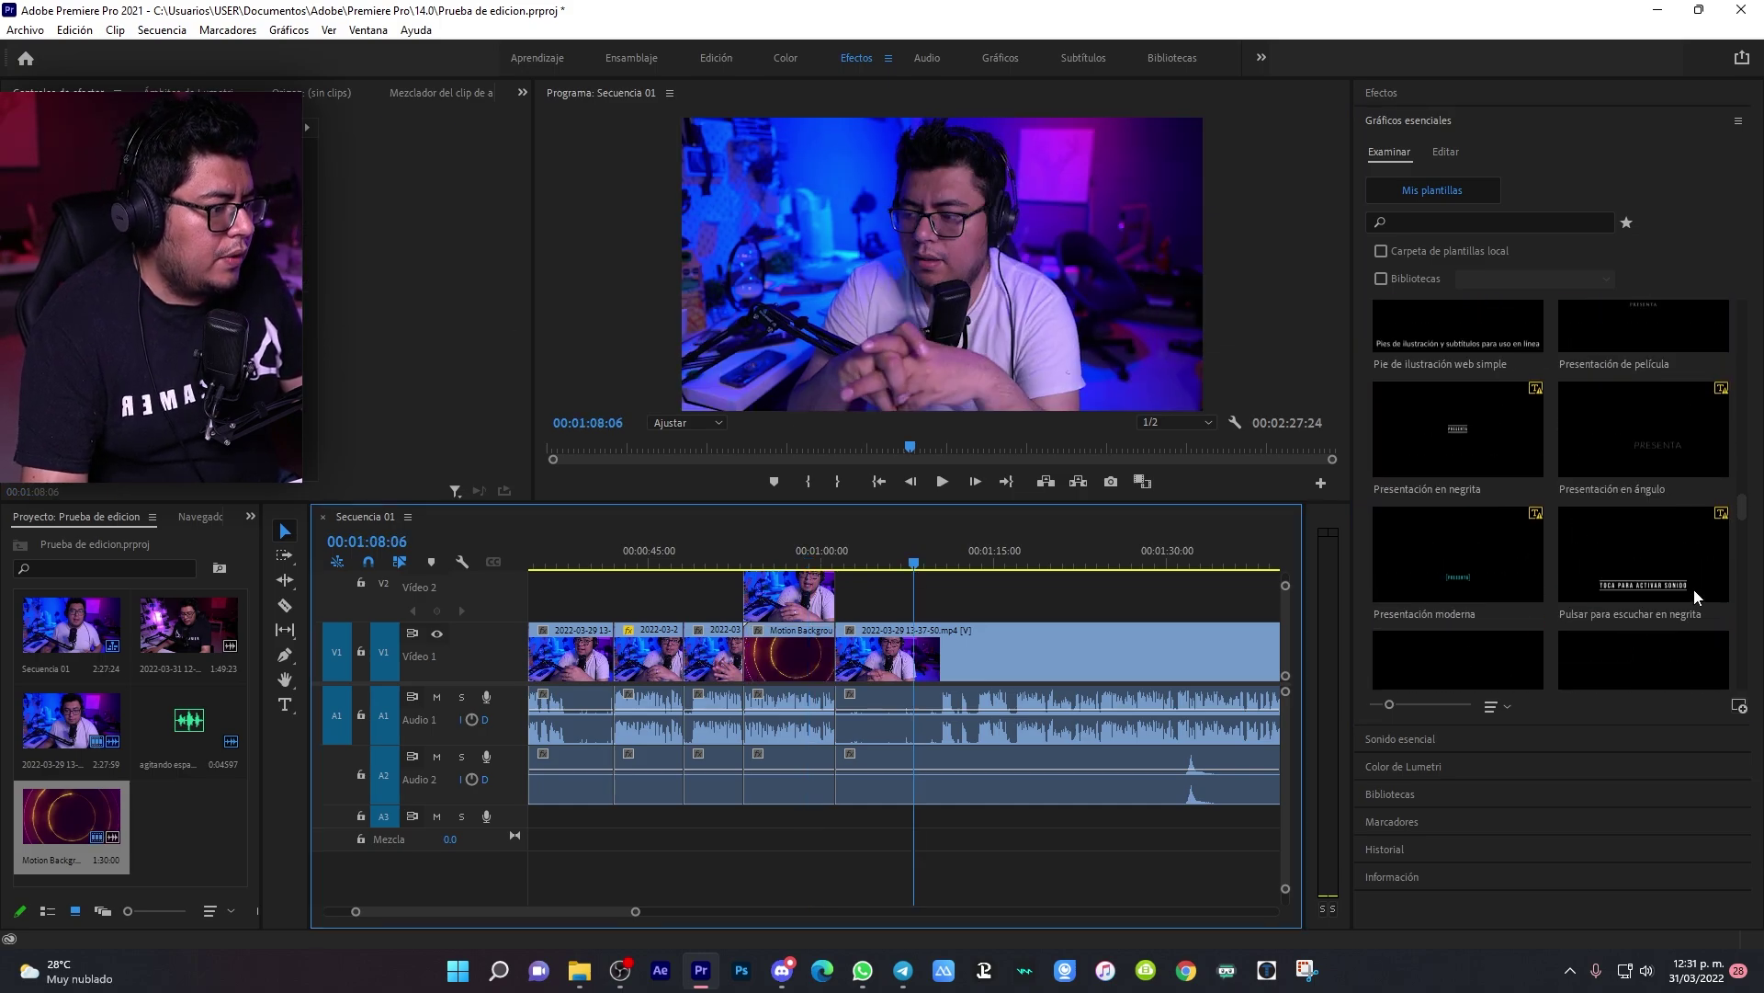
left_click_drag(1634, 542, 924, 596)
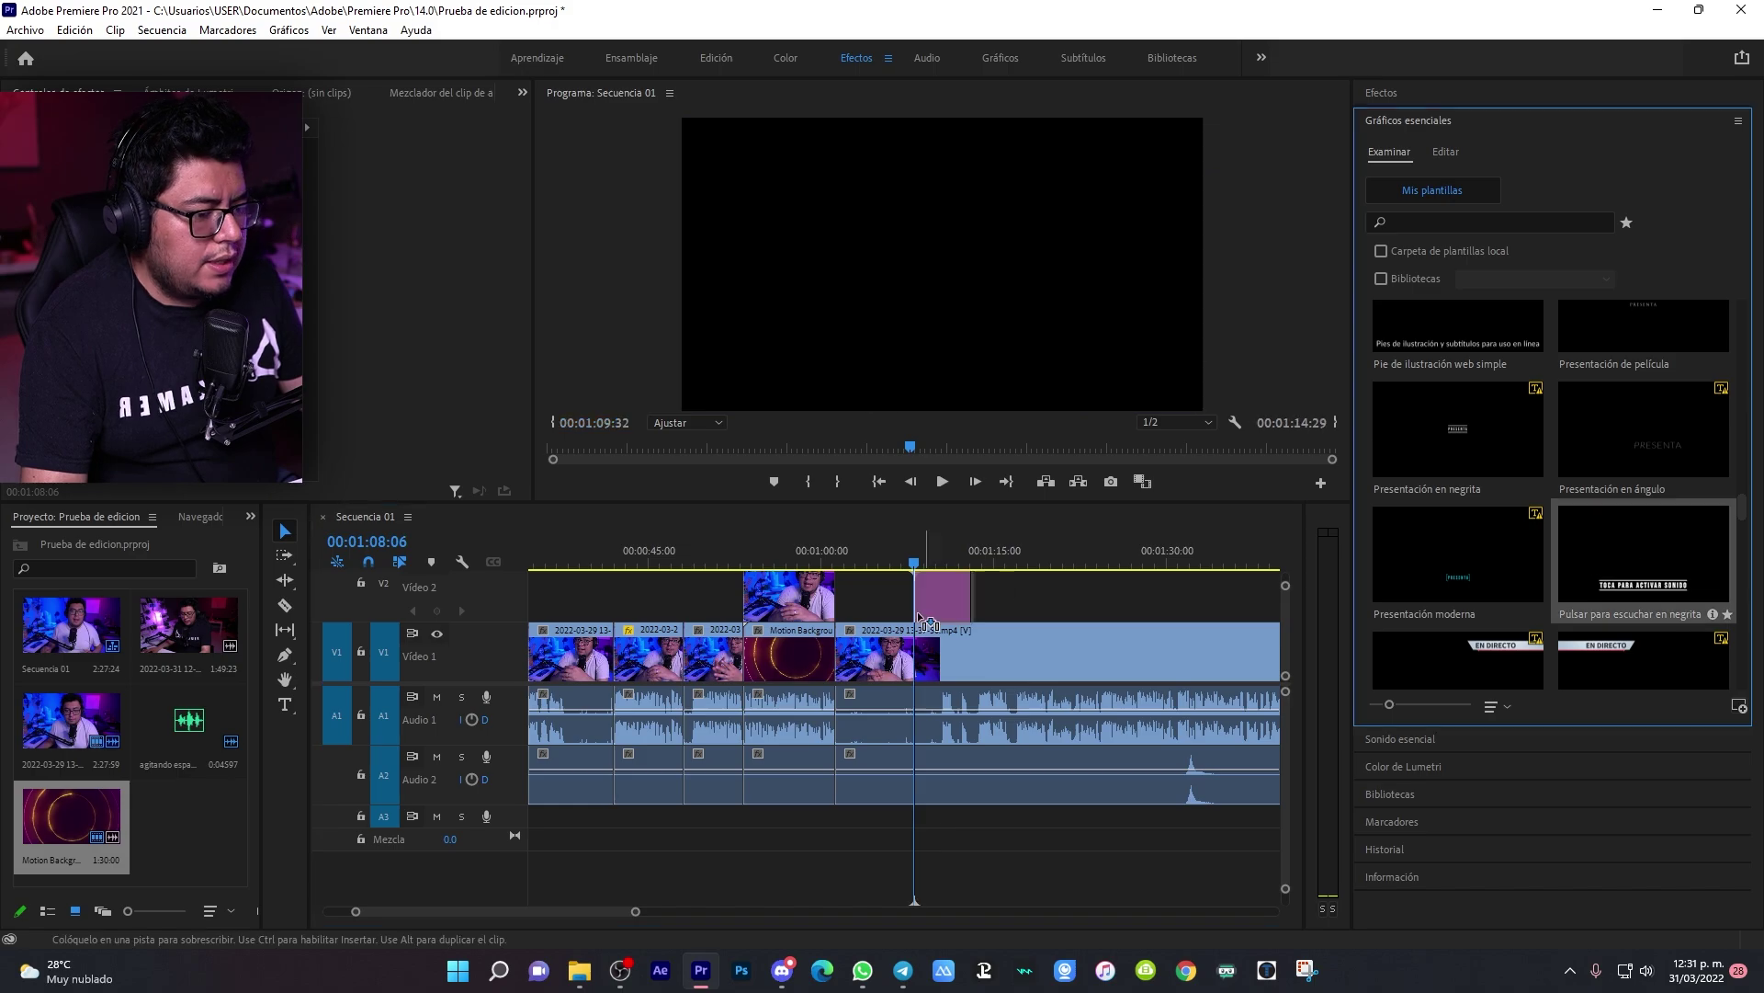
left_click(1512, 577)
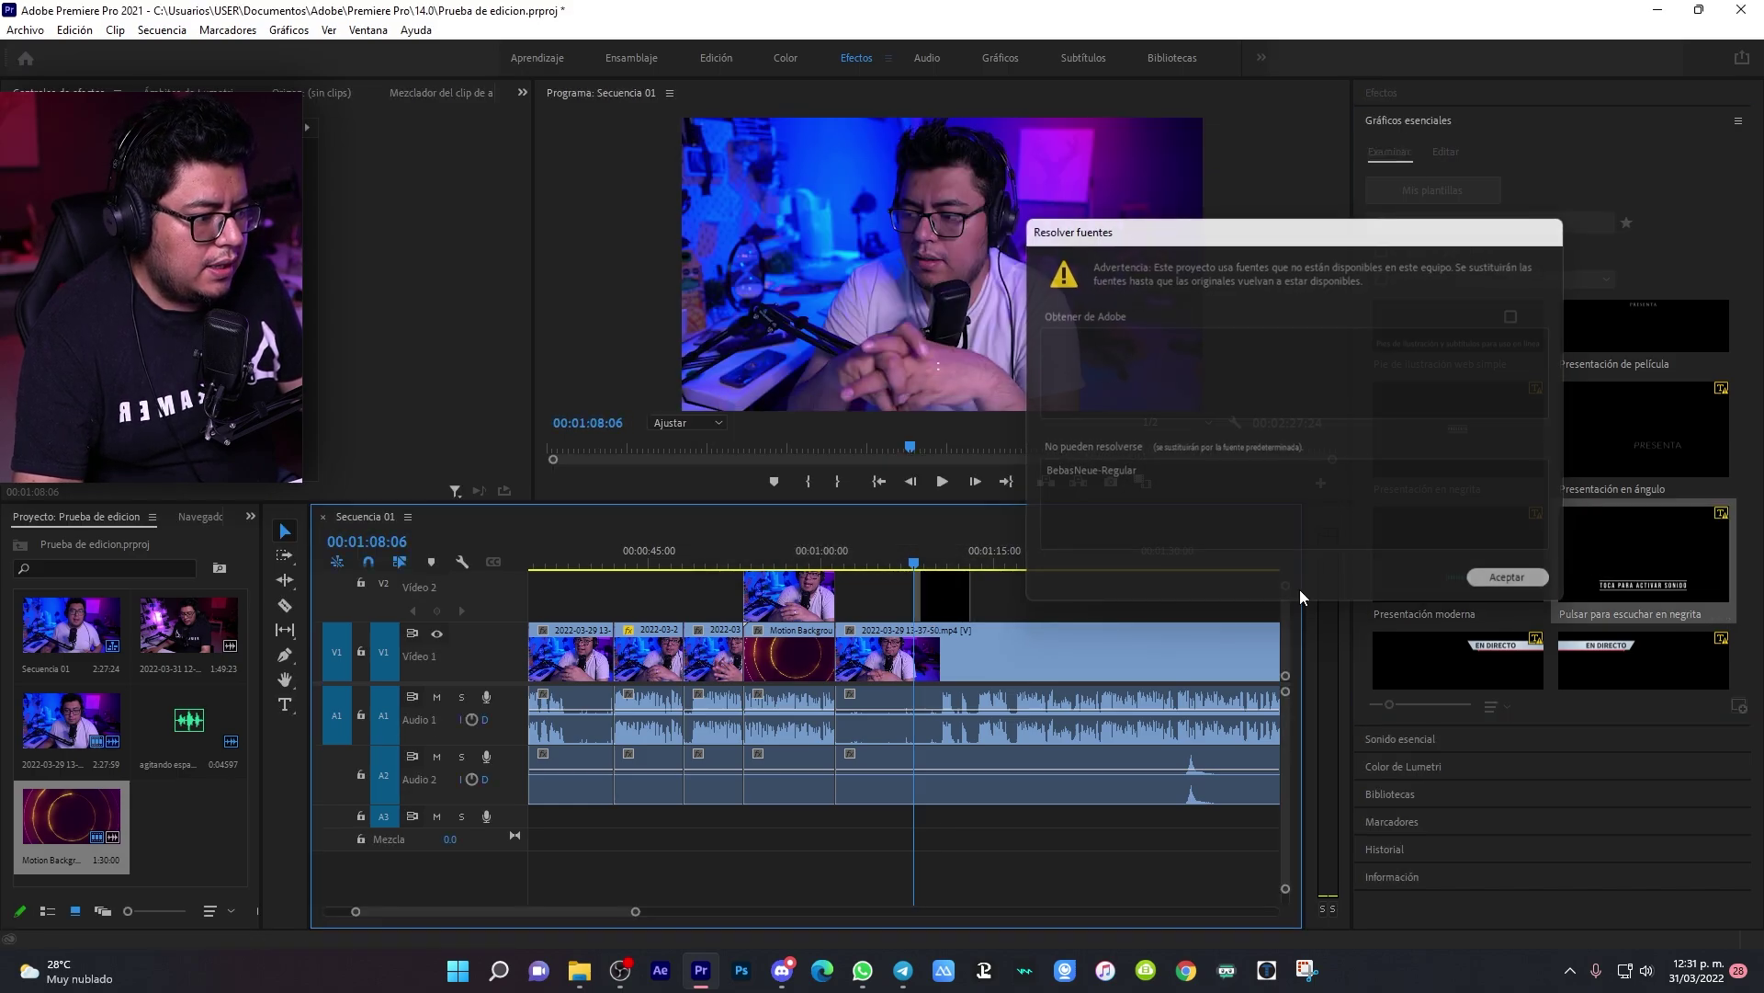
left_click(909, 561)
key("space")
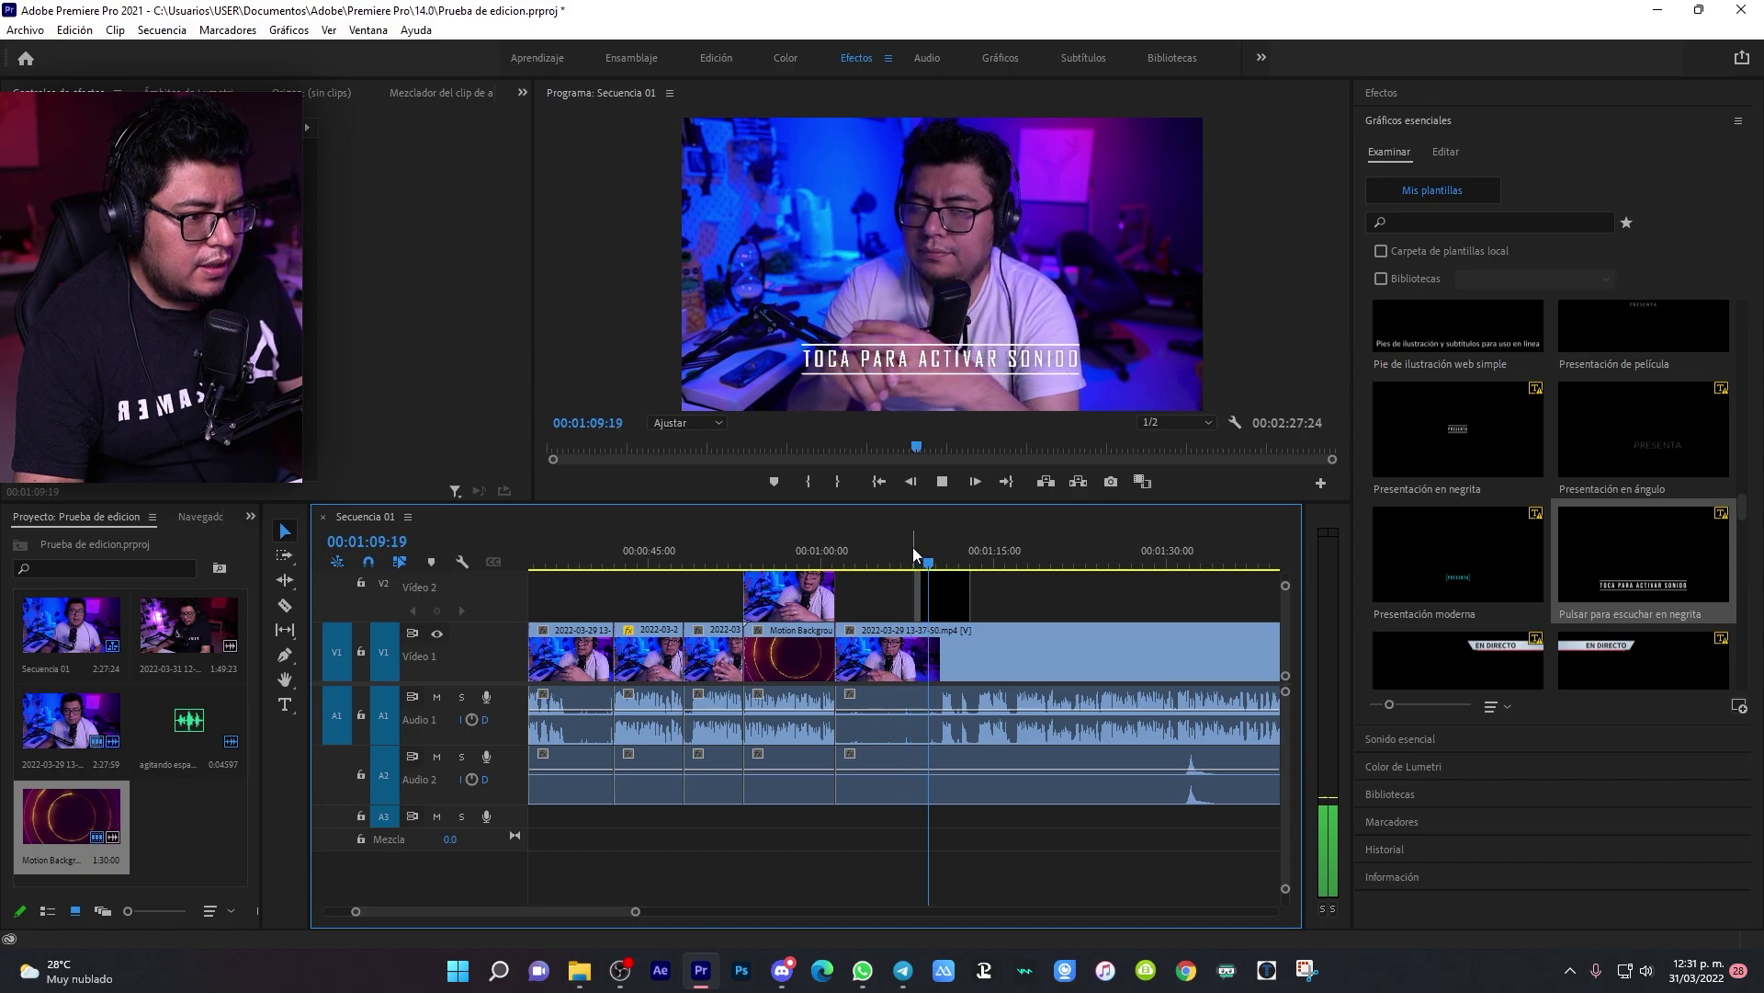
Step: Stop playback and retype the title text as 'suscribete amigo'
key("space")
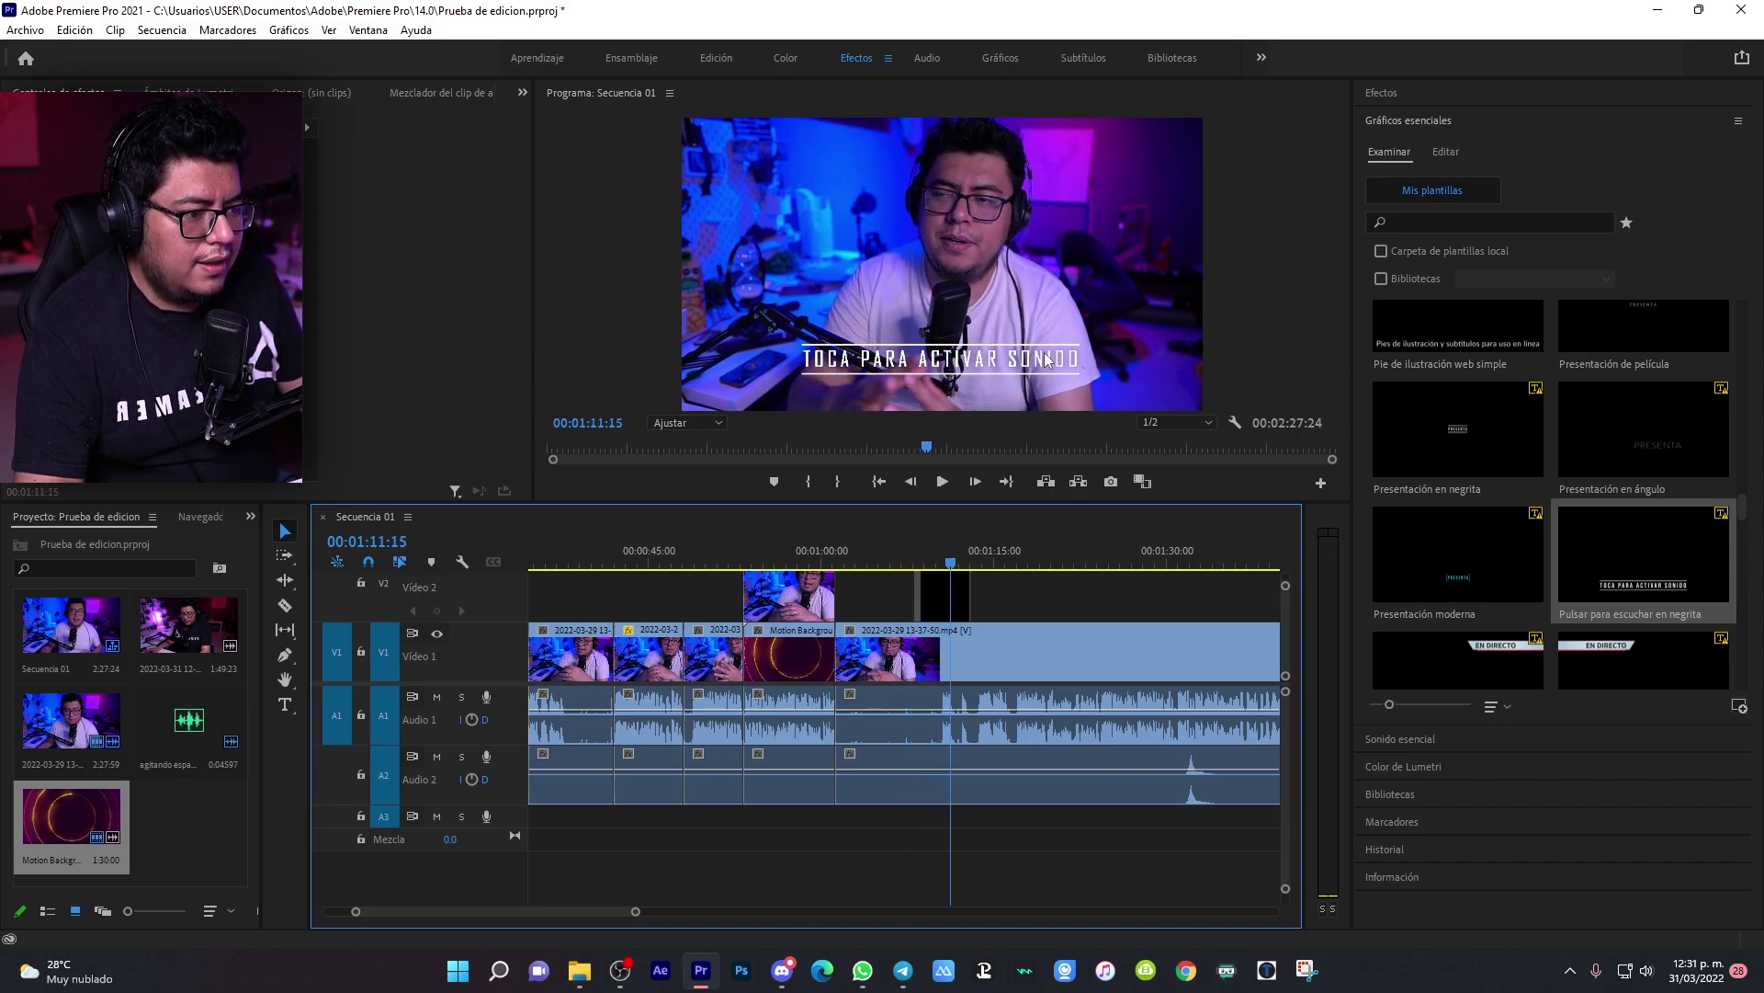
double_click(1046, 358)
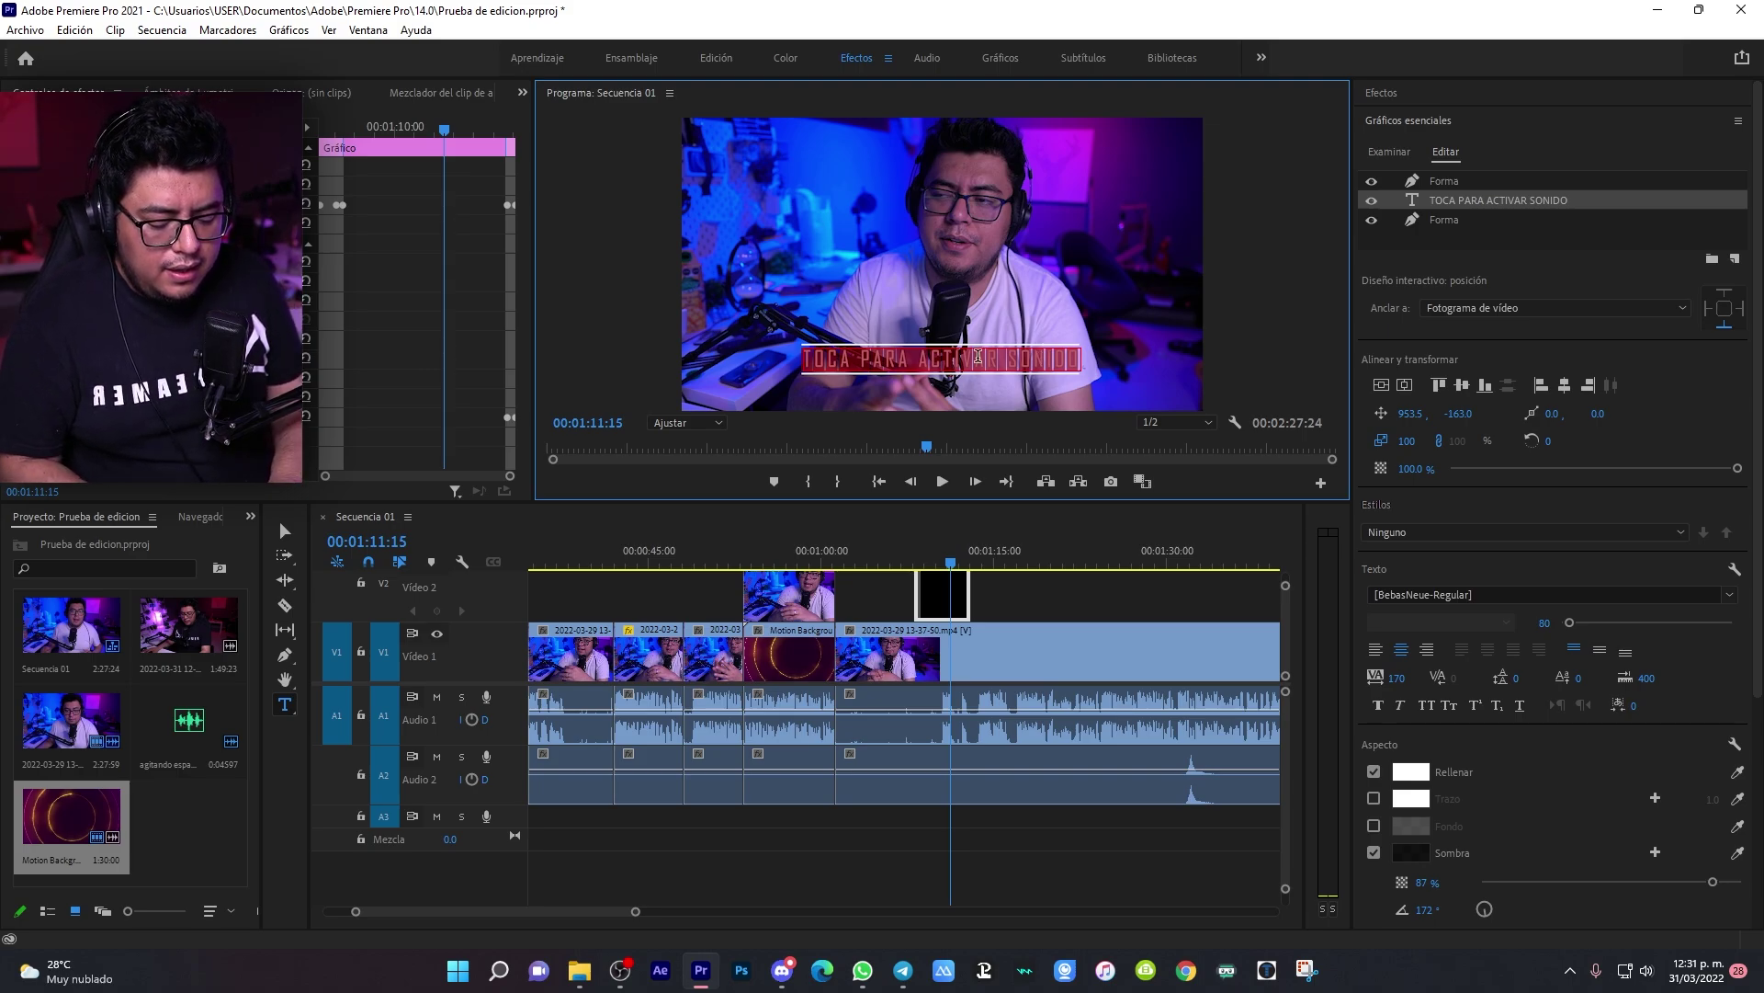
type("suscribete am")
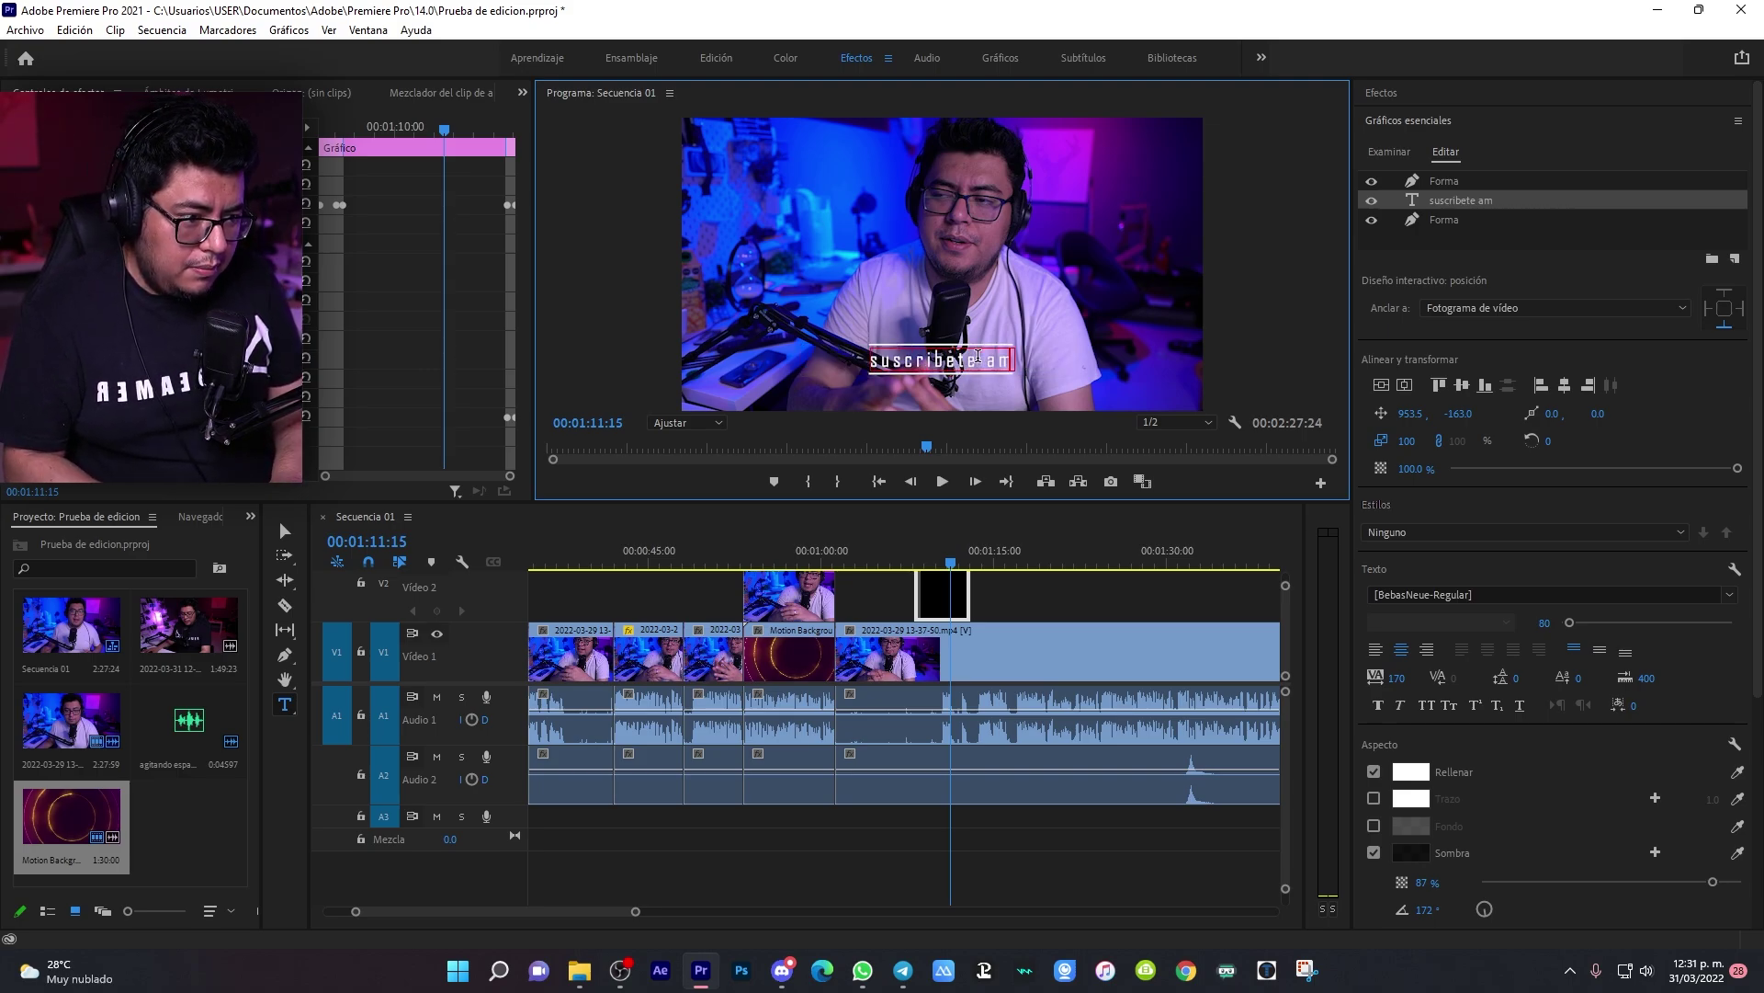
type("igo")
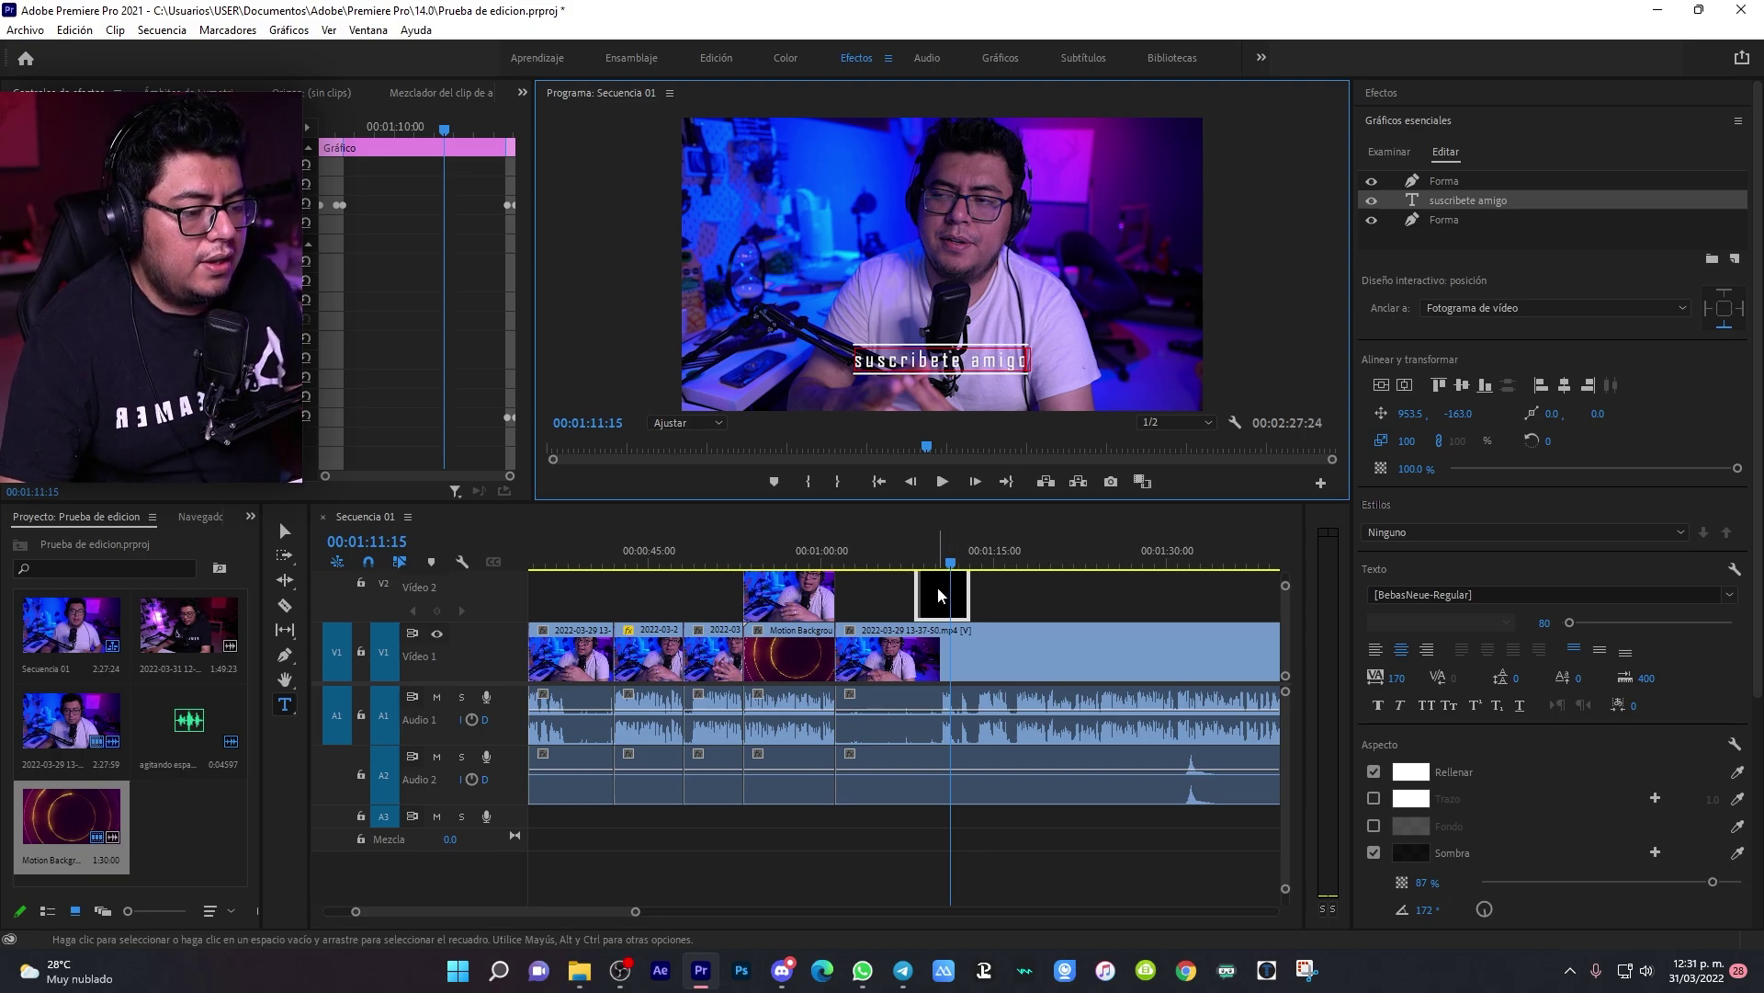
Step: Shift the title clip about six seconds later on V2 and play it back from there
left_click_drag(937, 587, 1068, 596)
left_click(1029, 547)
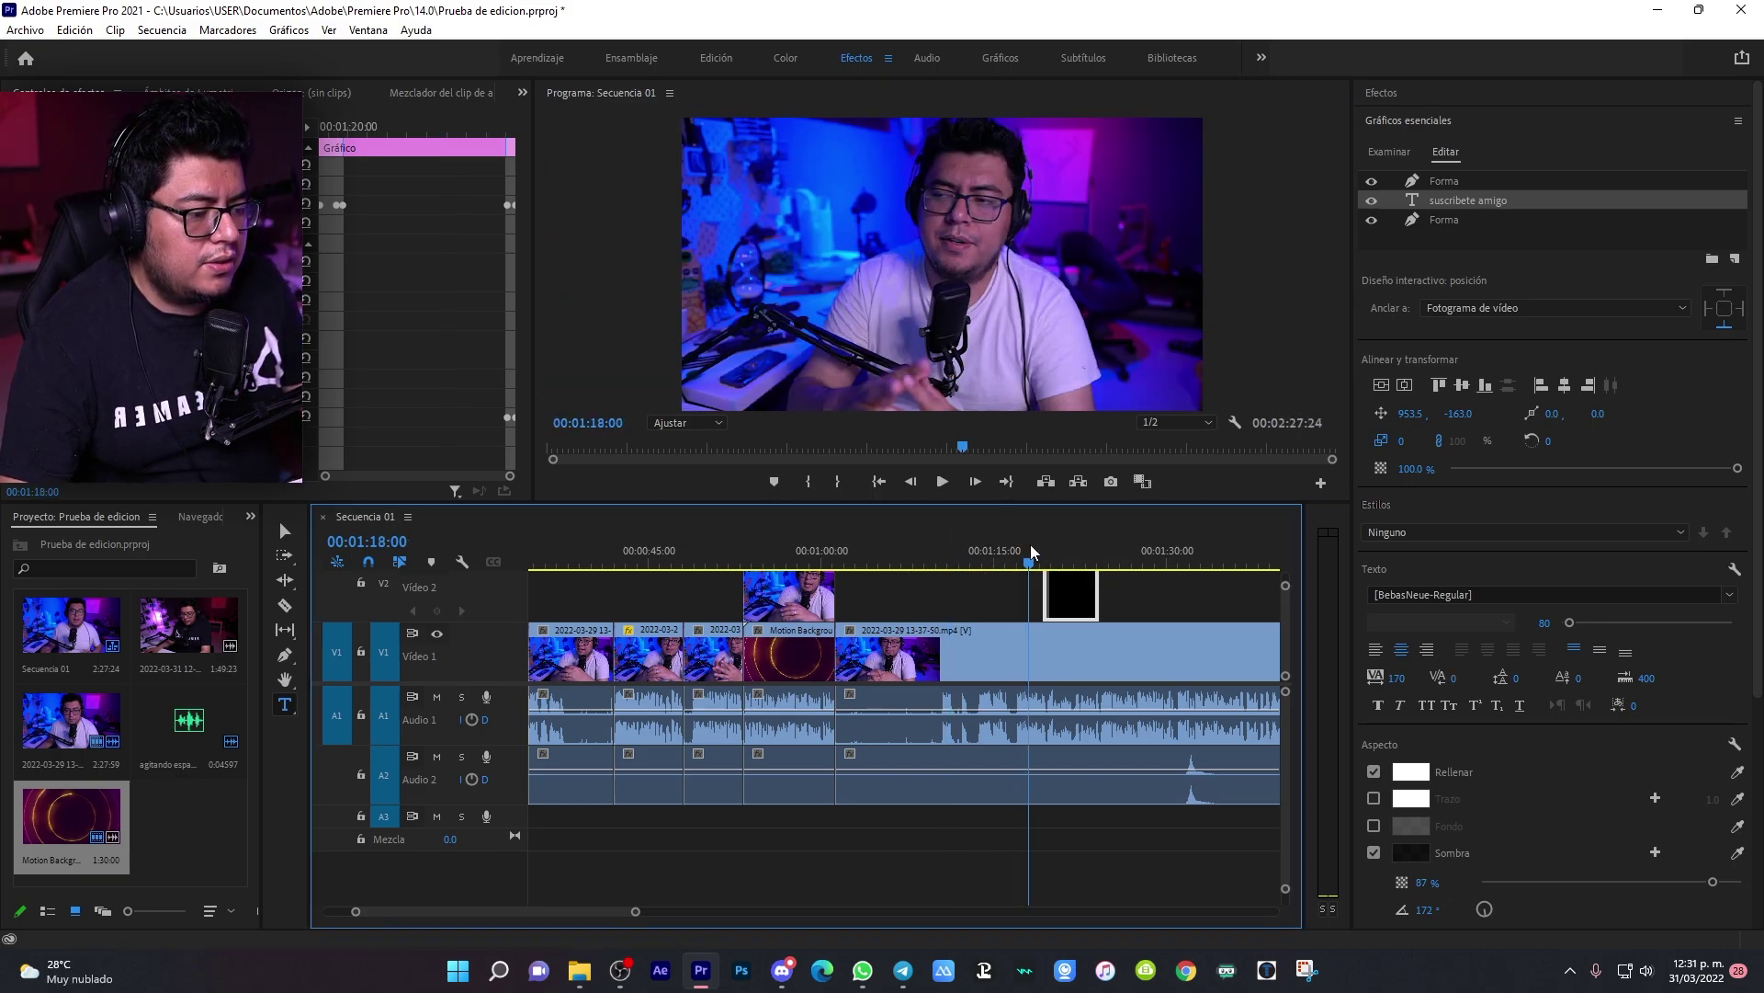
key("space")
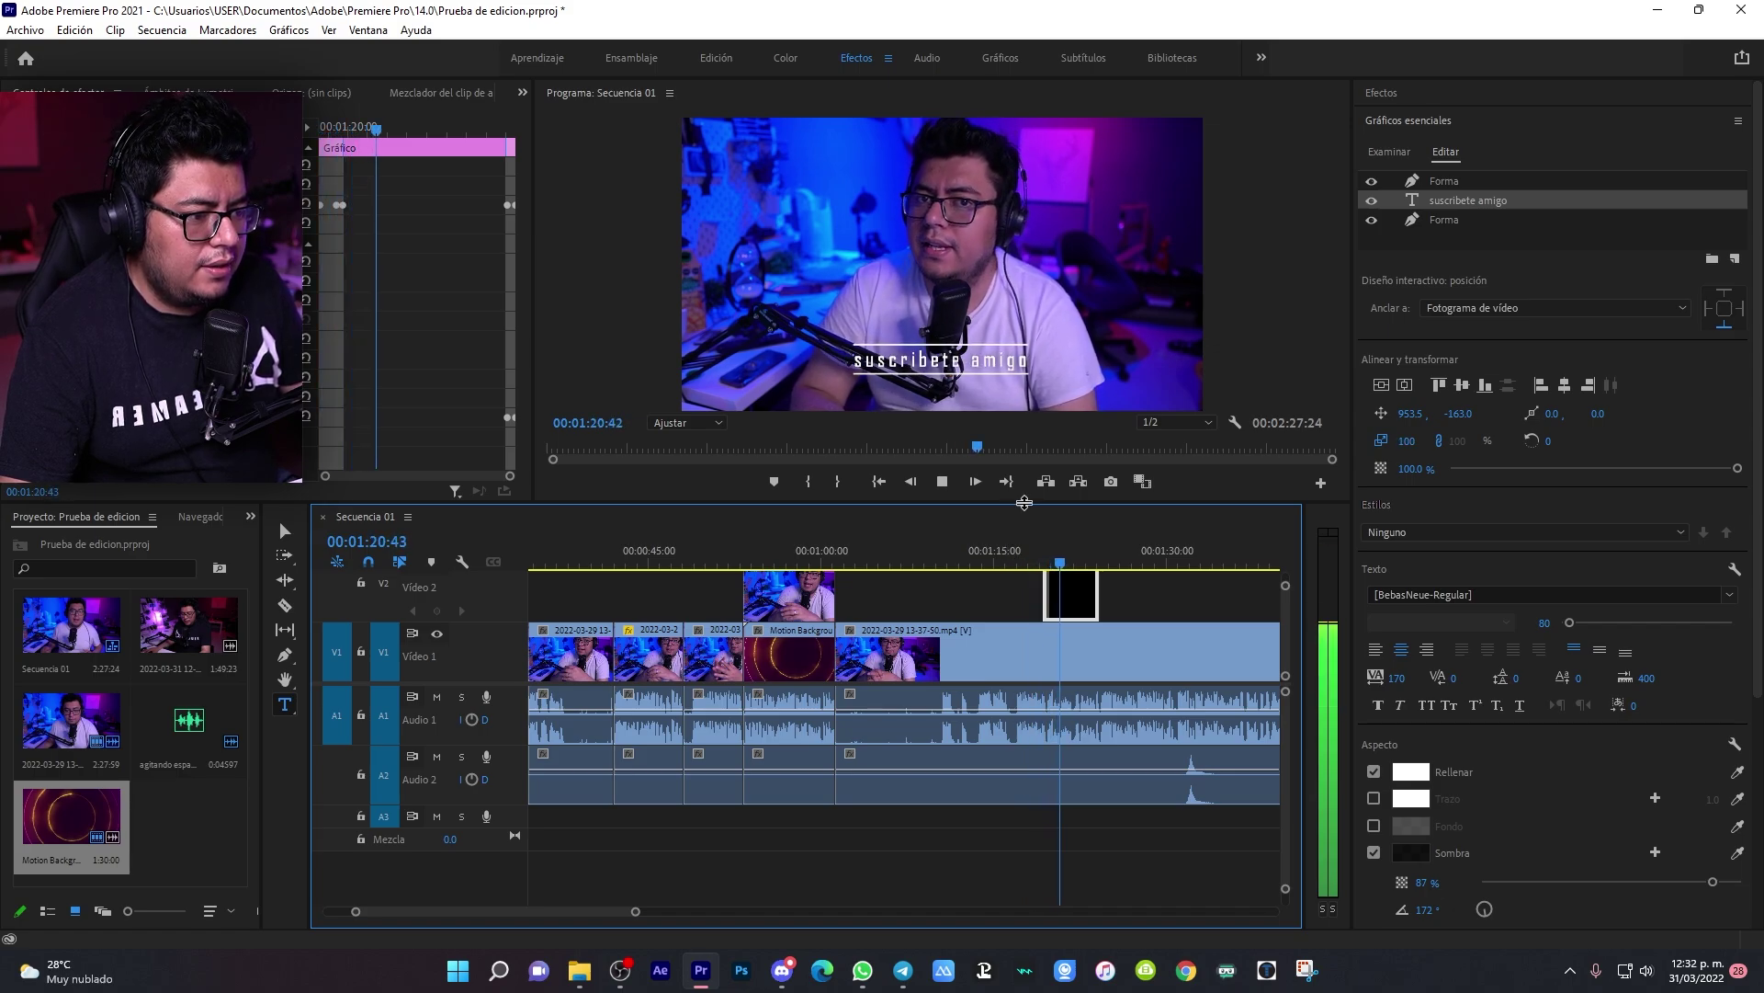
key("space")
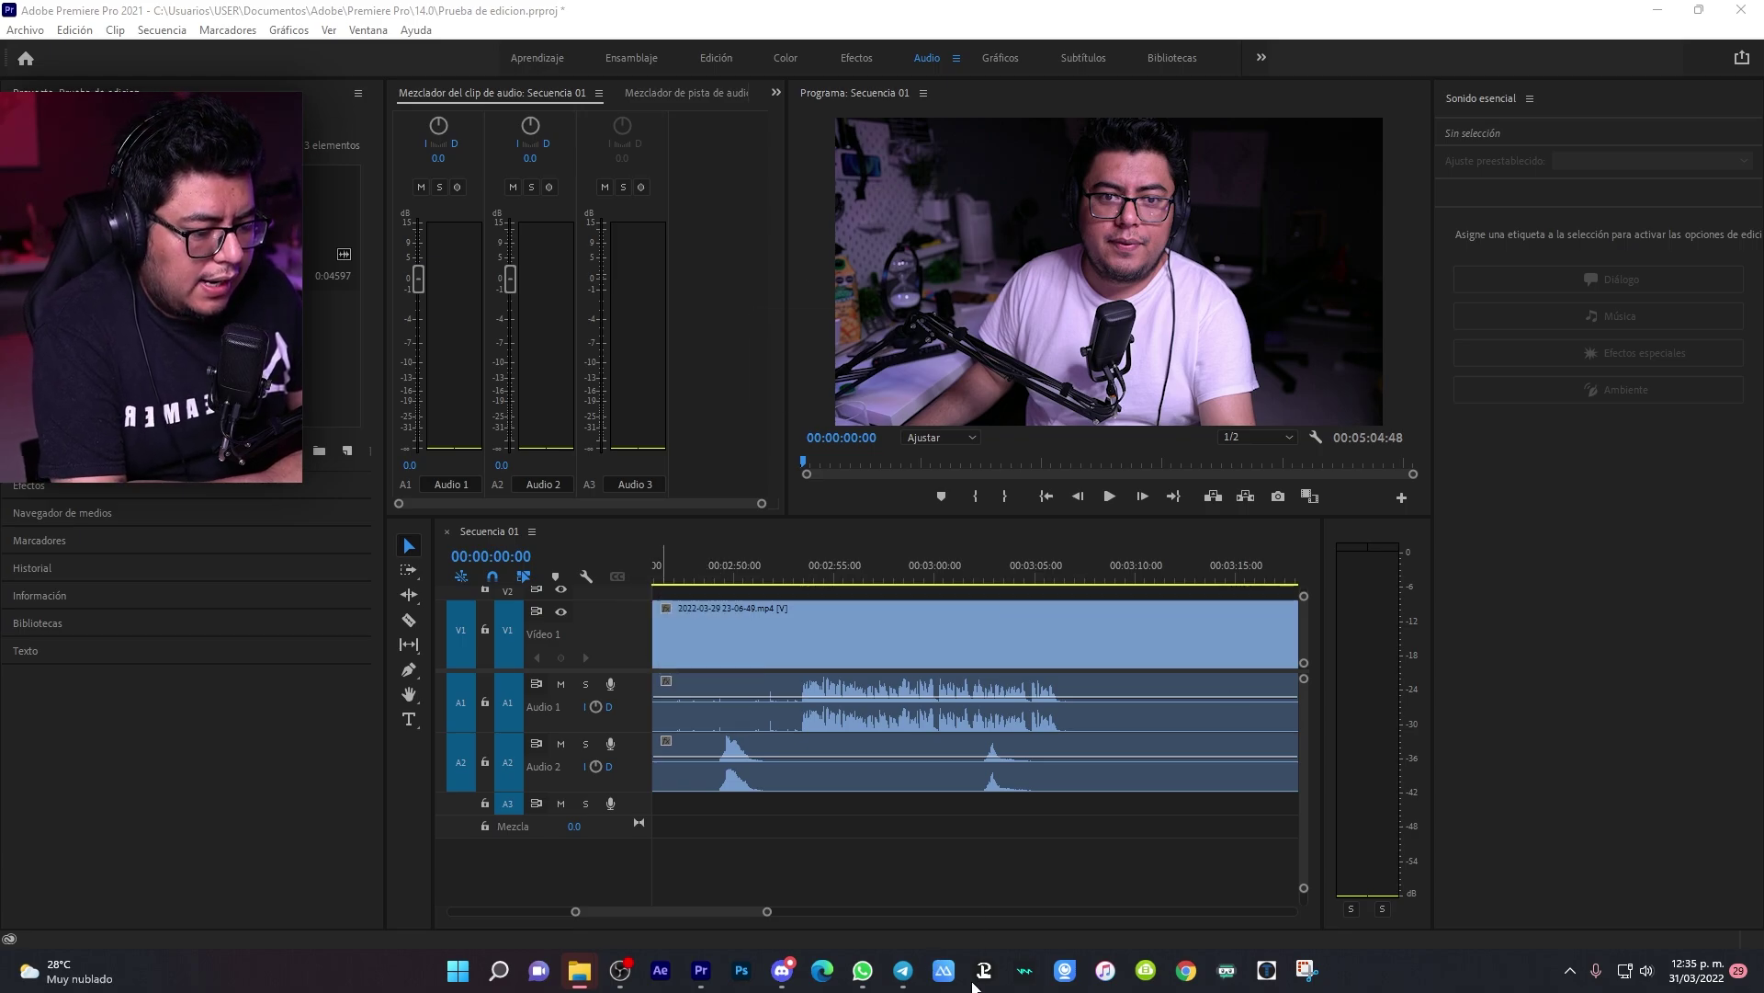
Step: Place the background music on A3, enlarge the track, and listen from 00:02:17:29
left_click_drag(787, 905, 782, 804)
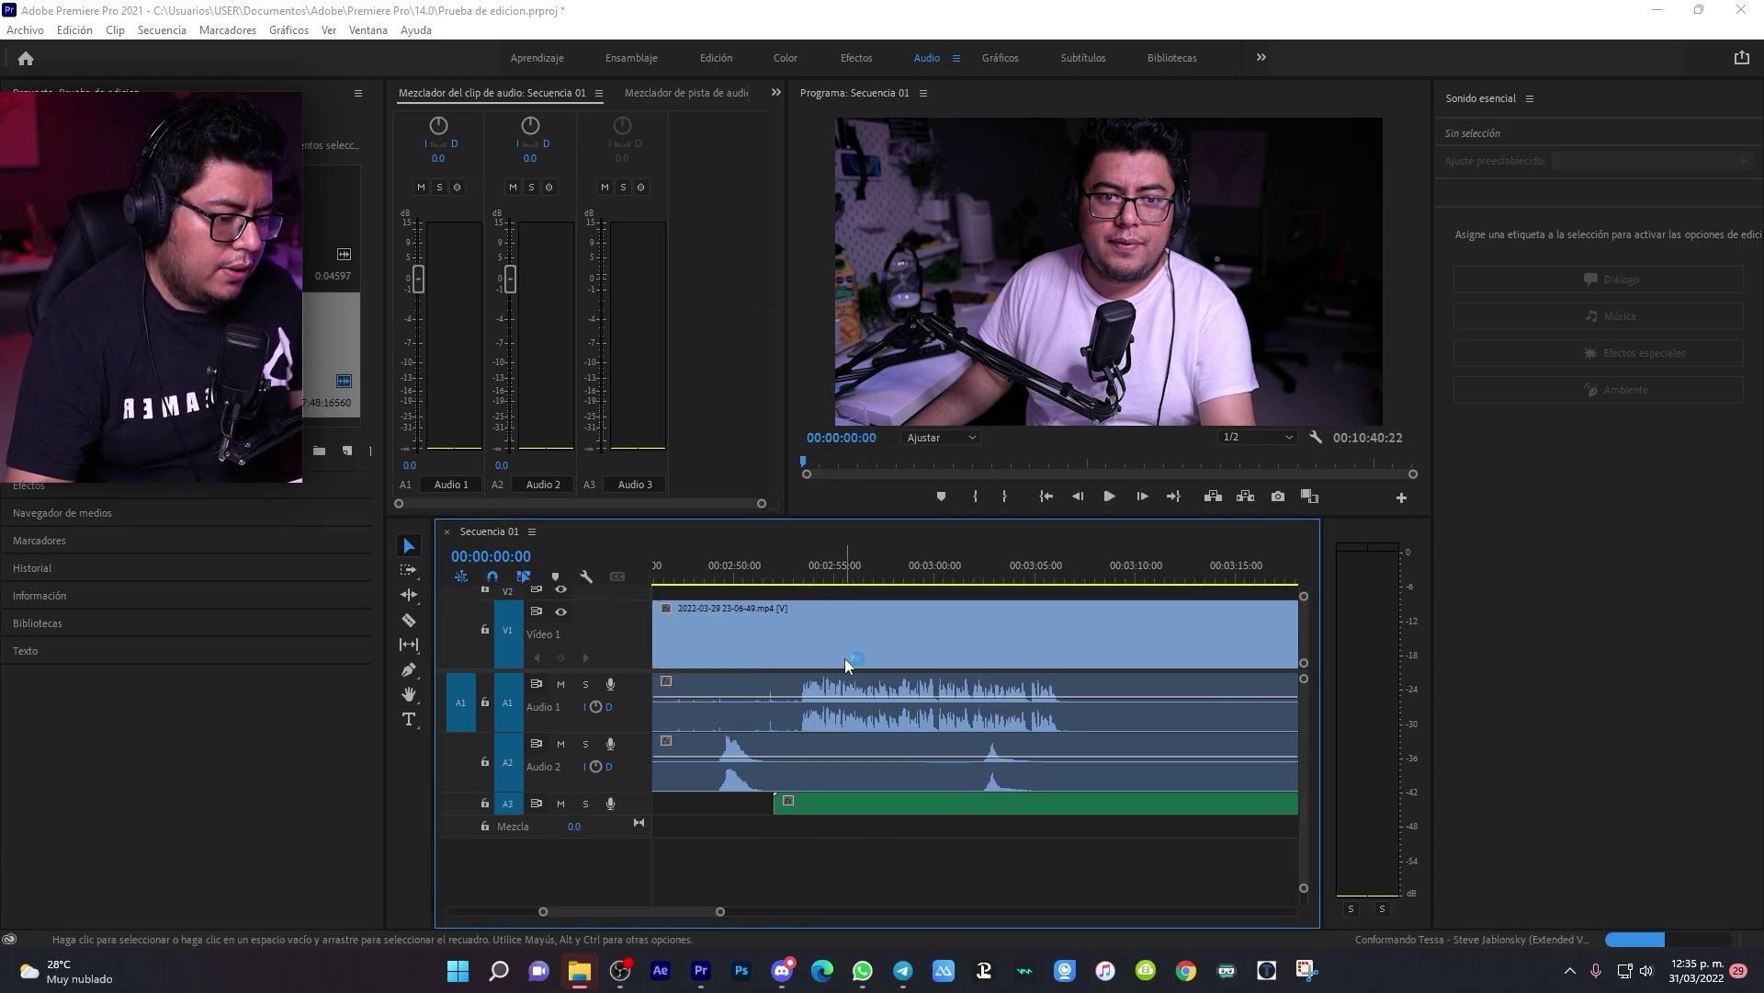
left_click_drag(632, 814, 634, 849)
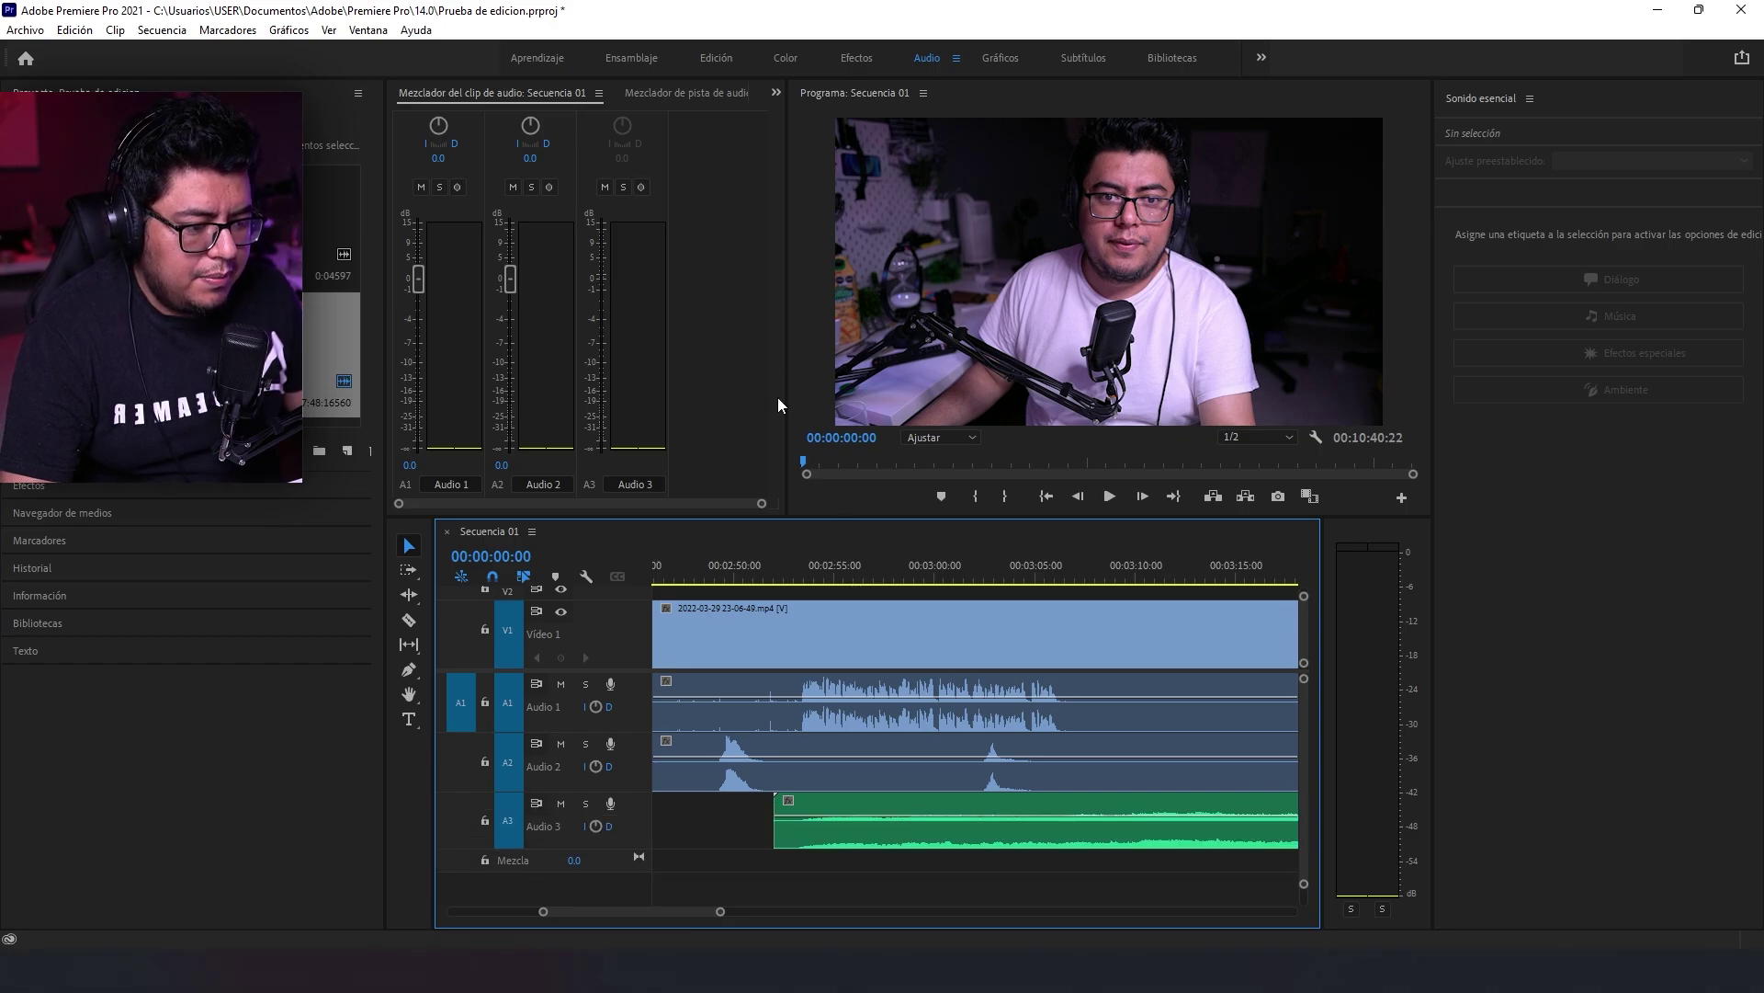
key("minus")
left_click(733, 570)
key("space")
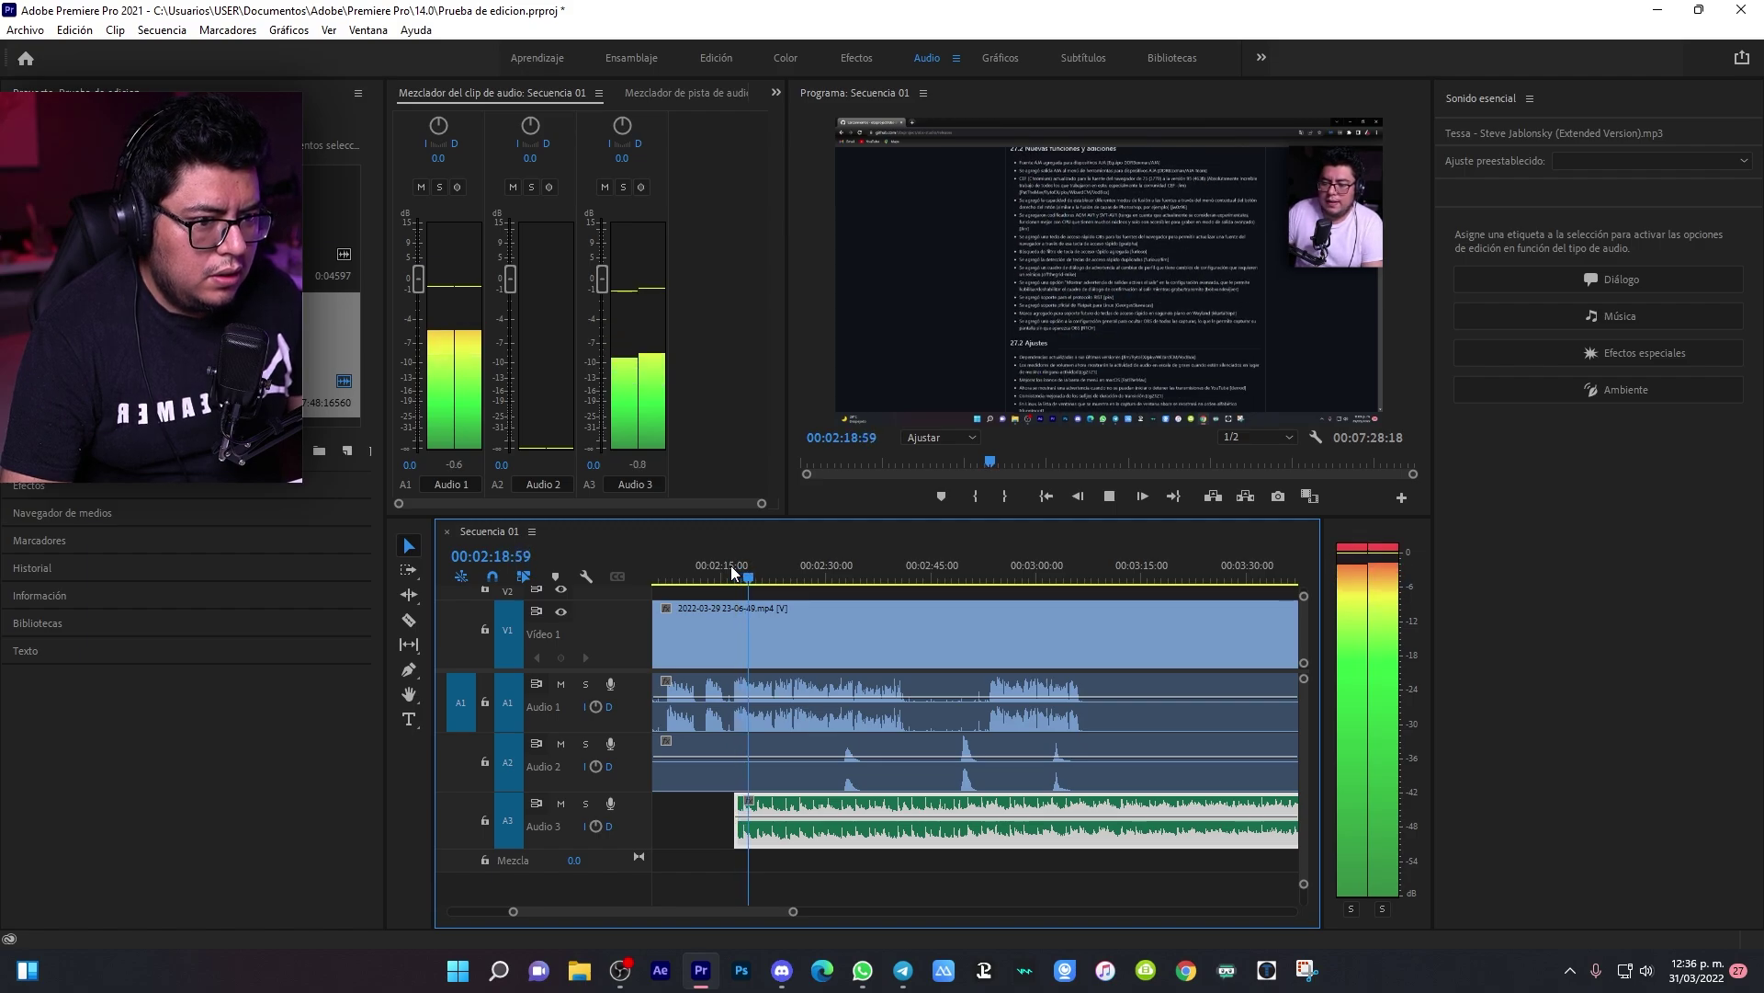
key("space")
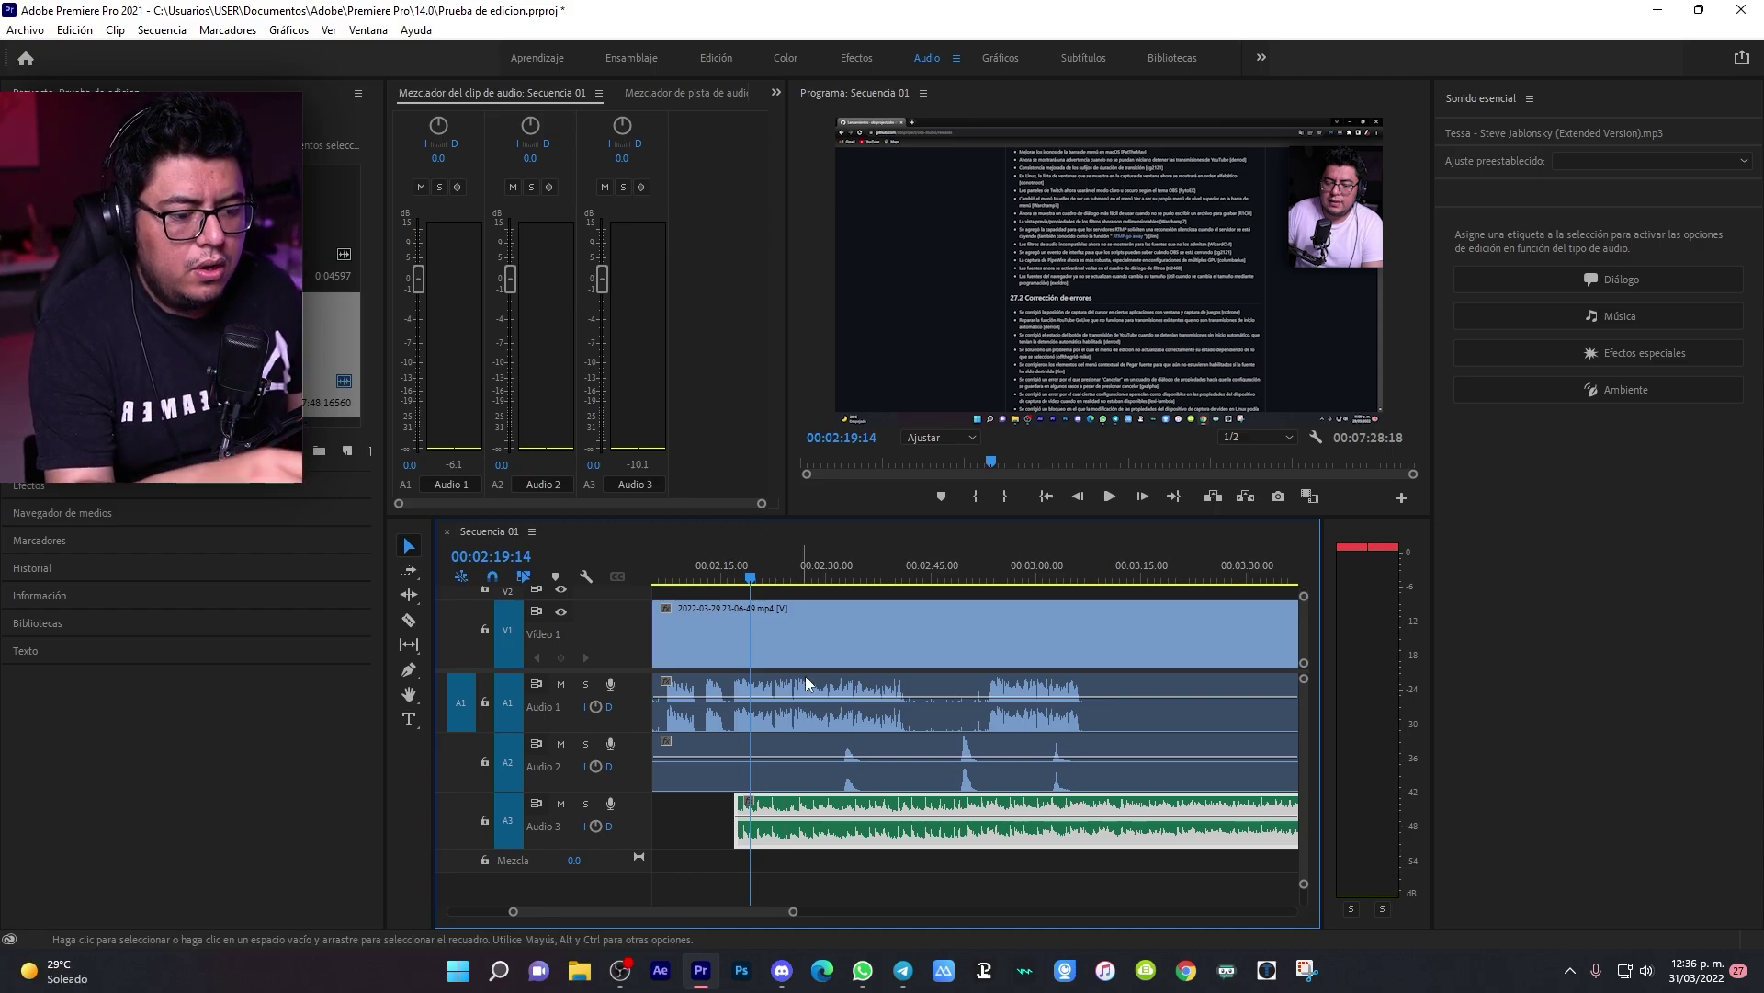
Step: Listen to the music against the voice from 00:02:21:38
left_click(768, 580)
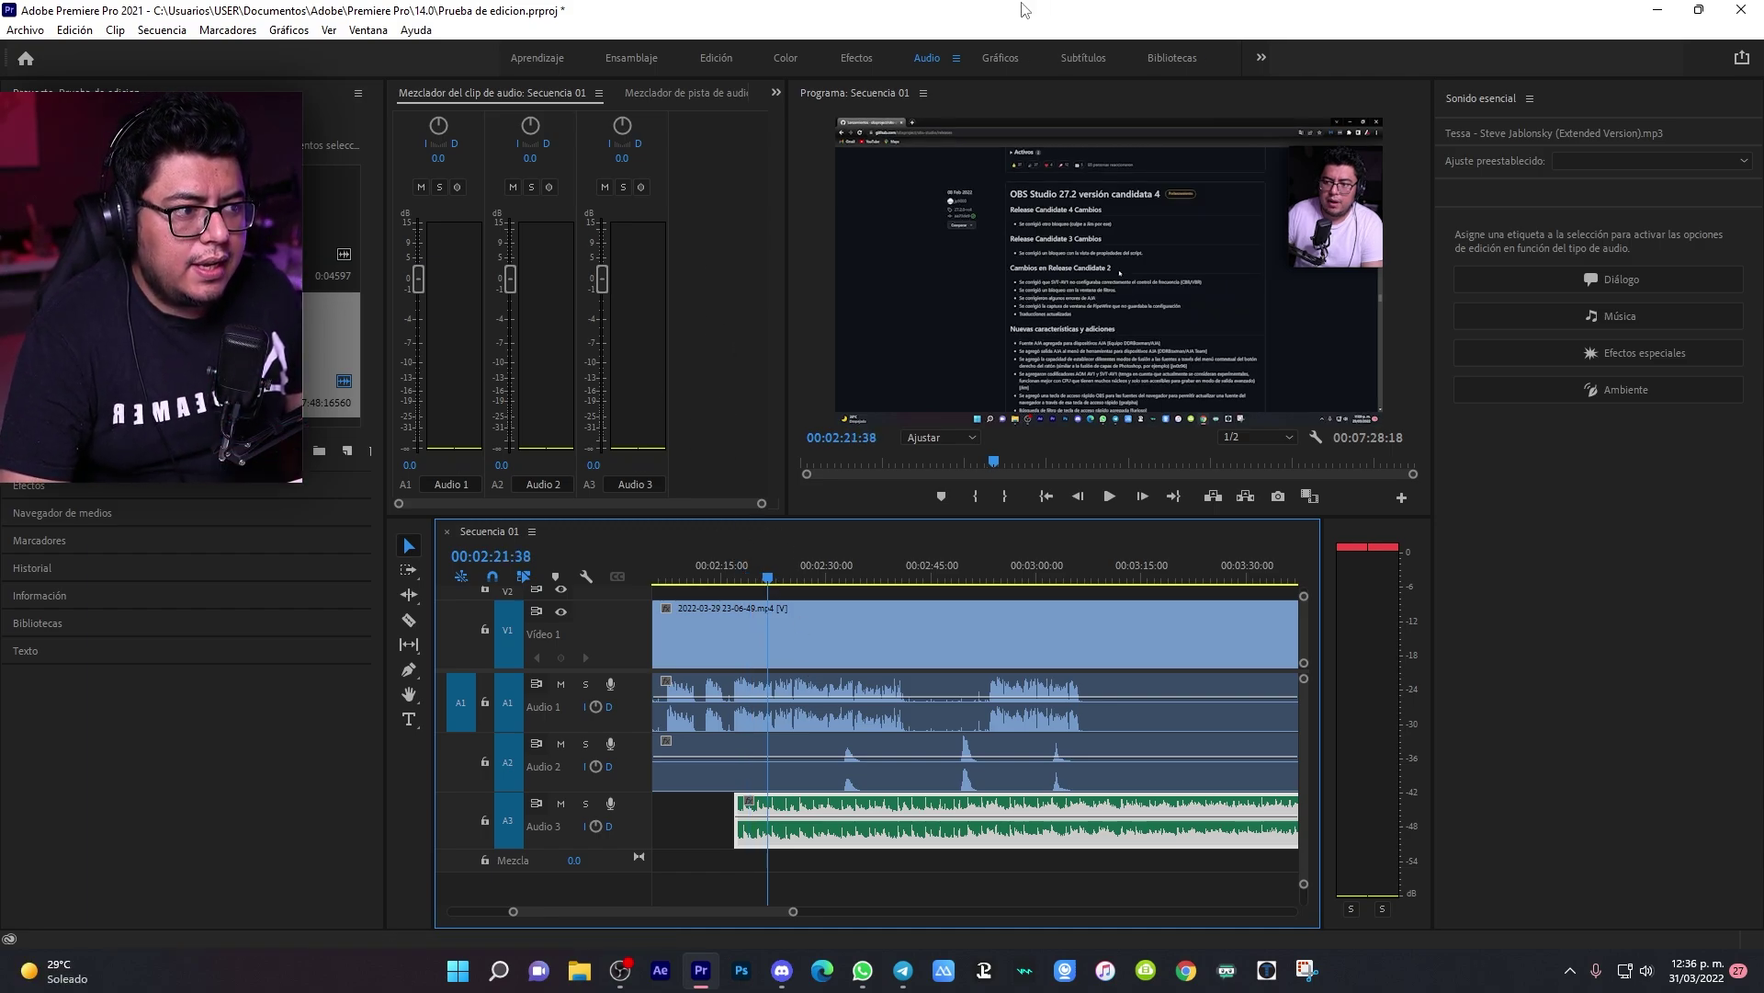
key("space")
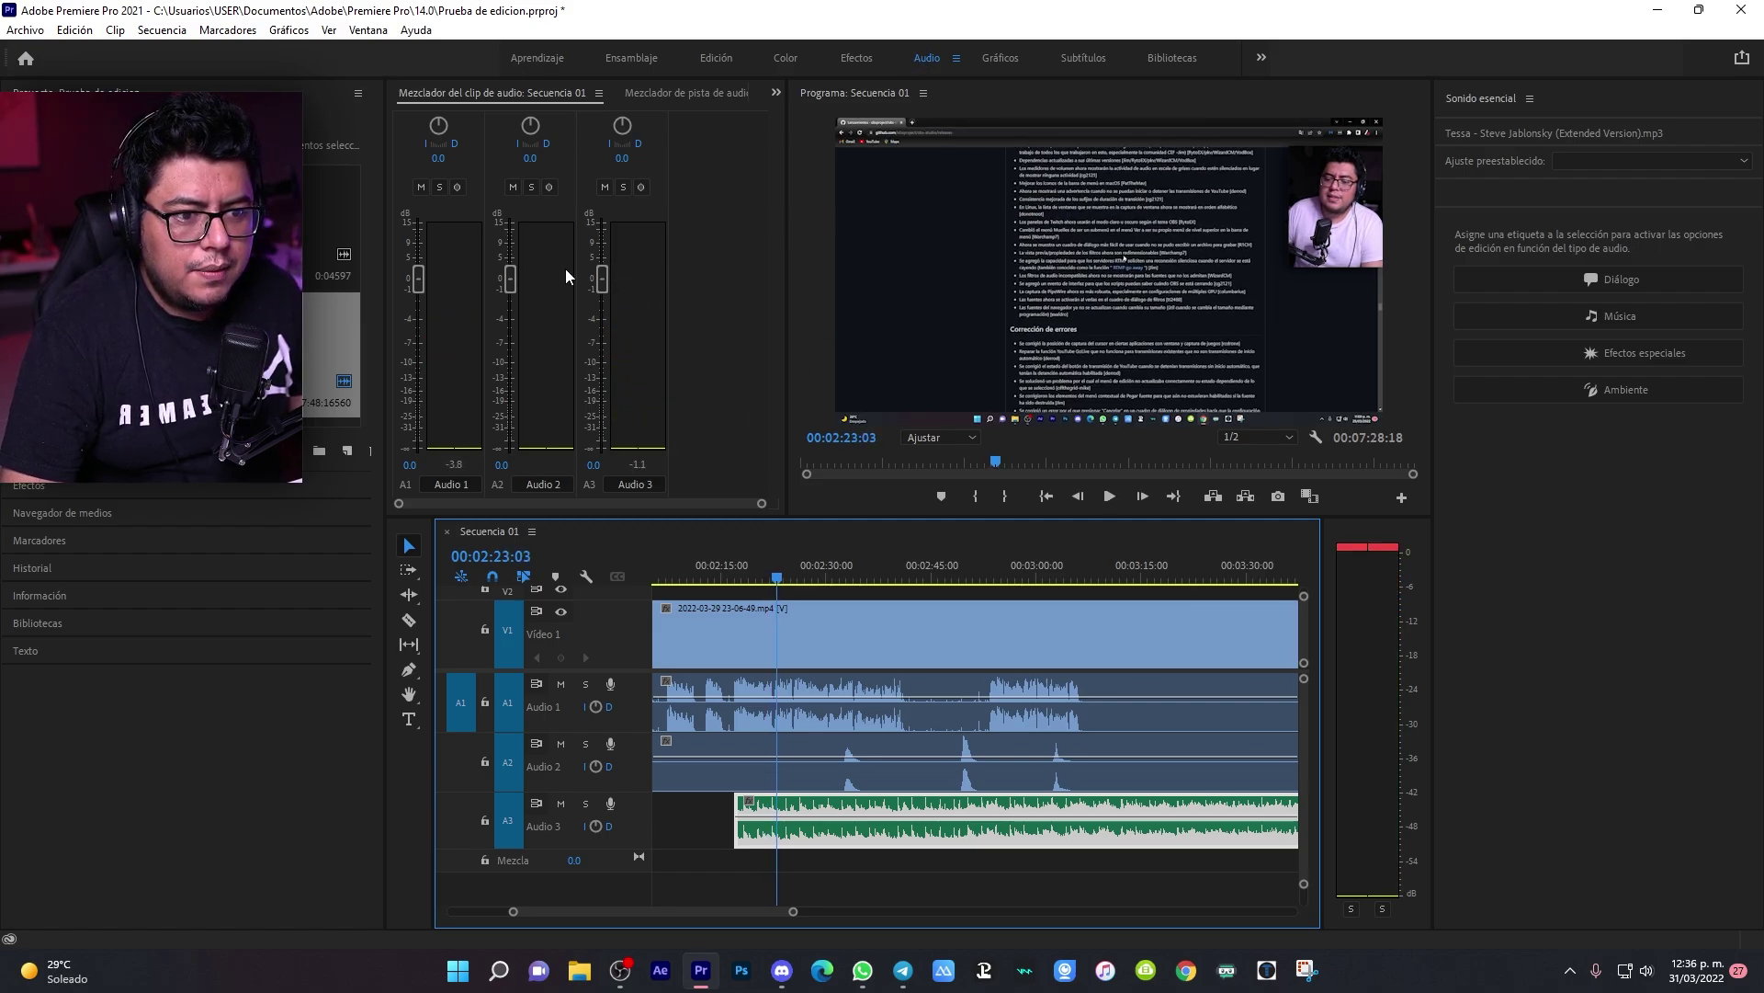
key("space")
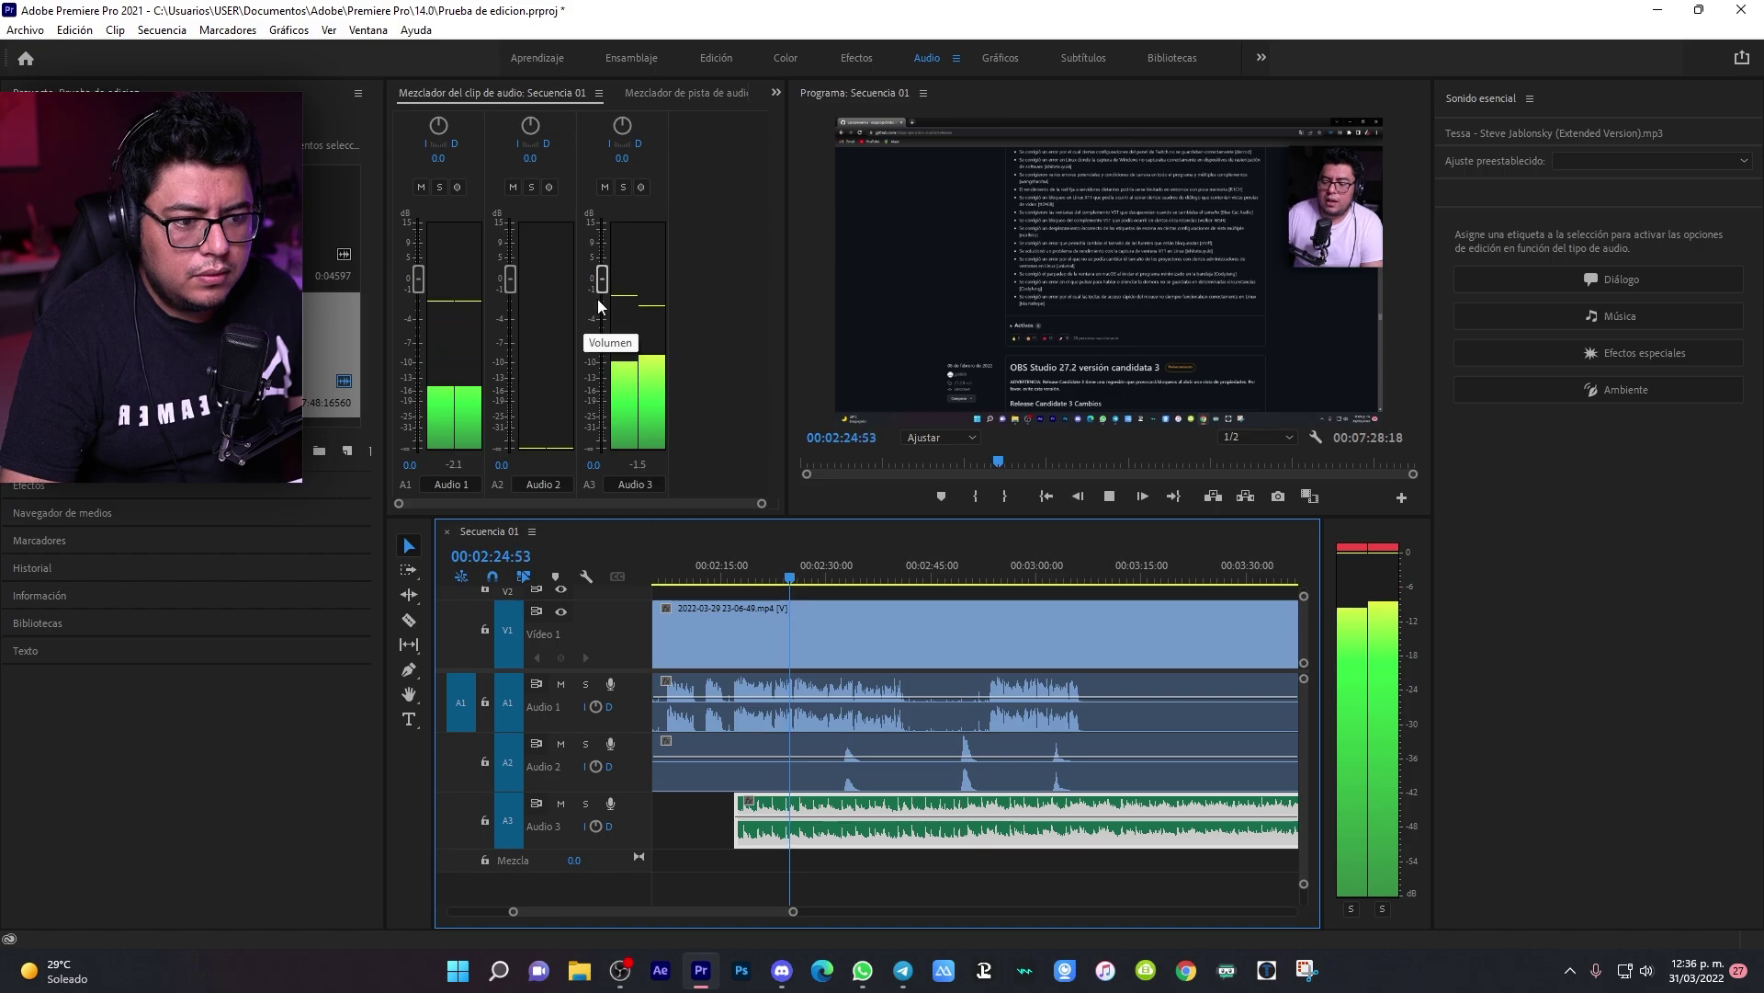
key("space")
Step: Lower the music to about -11.7 dB and replay from about 00:02:16 to check it
left_click_drag(602, 287, 602, 294)
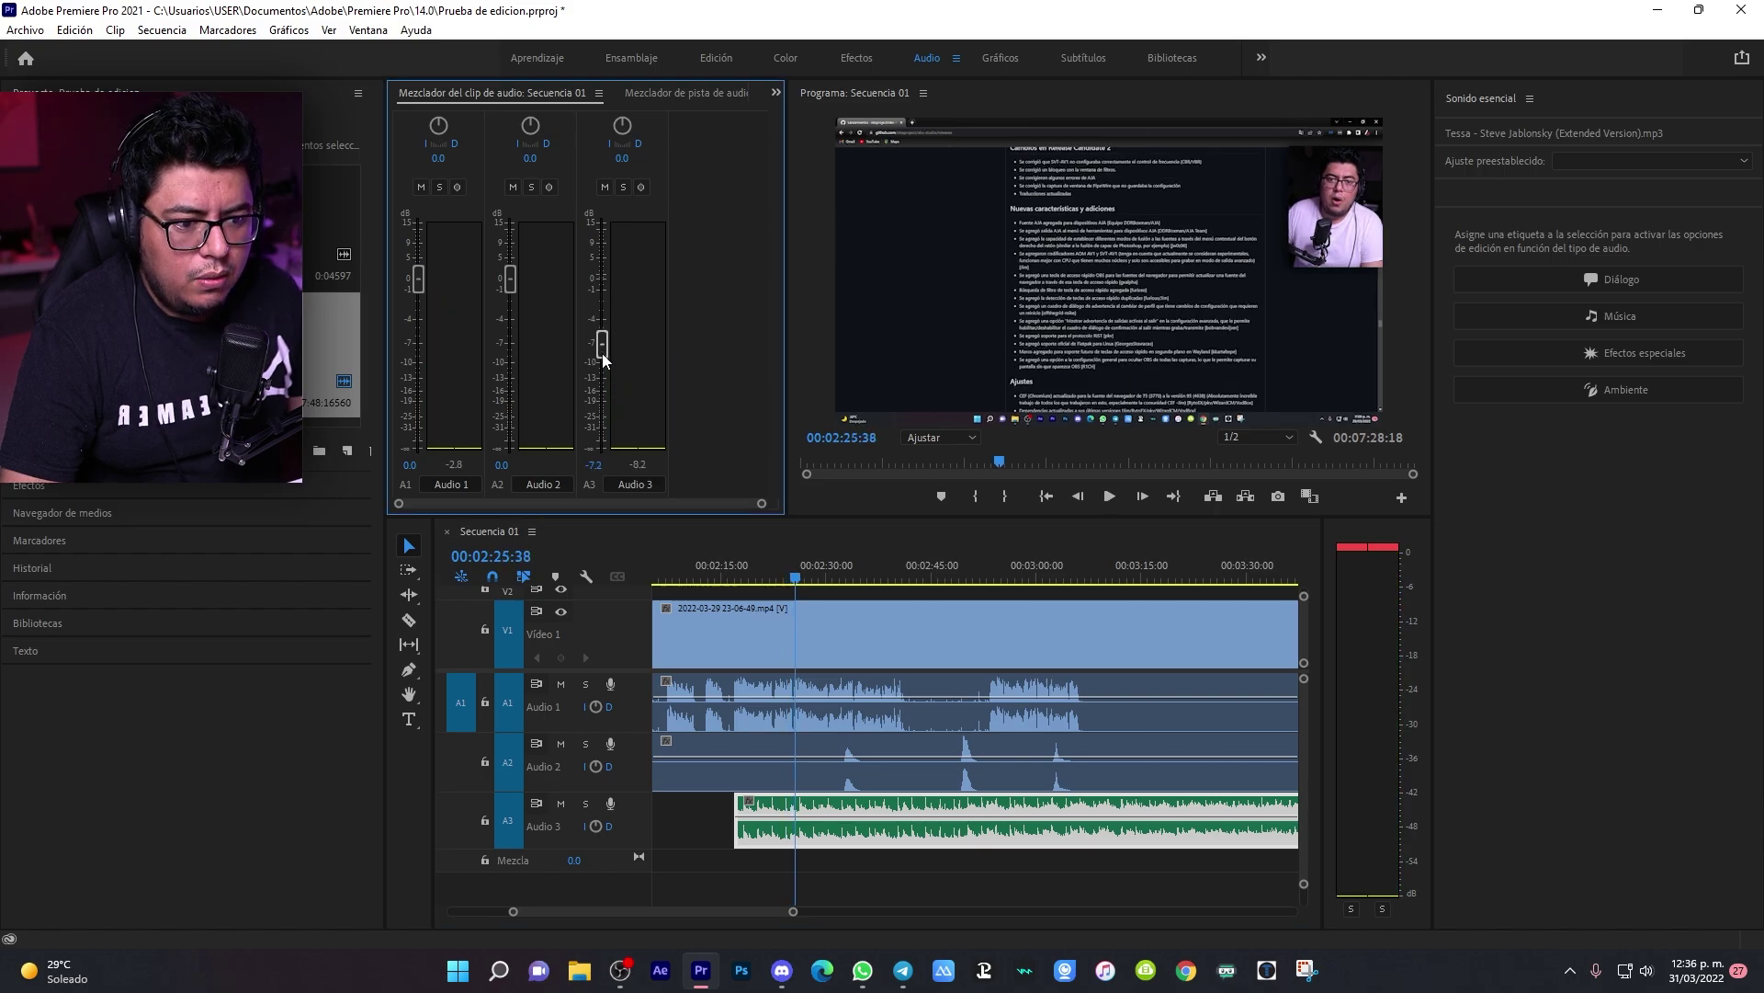
mouse_move(603, 359)
left_mouse_down()
mouse_move(604, 392)
mouse_move(603, 372)
left_mouse_up()
key("space")
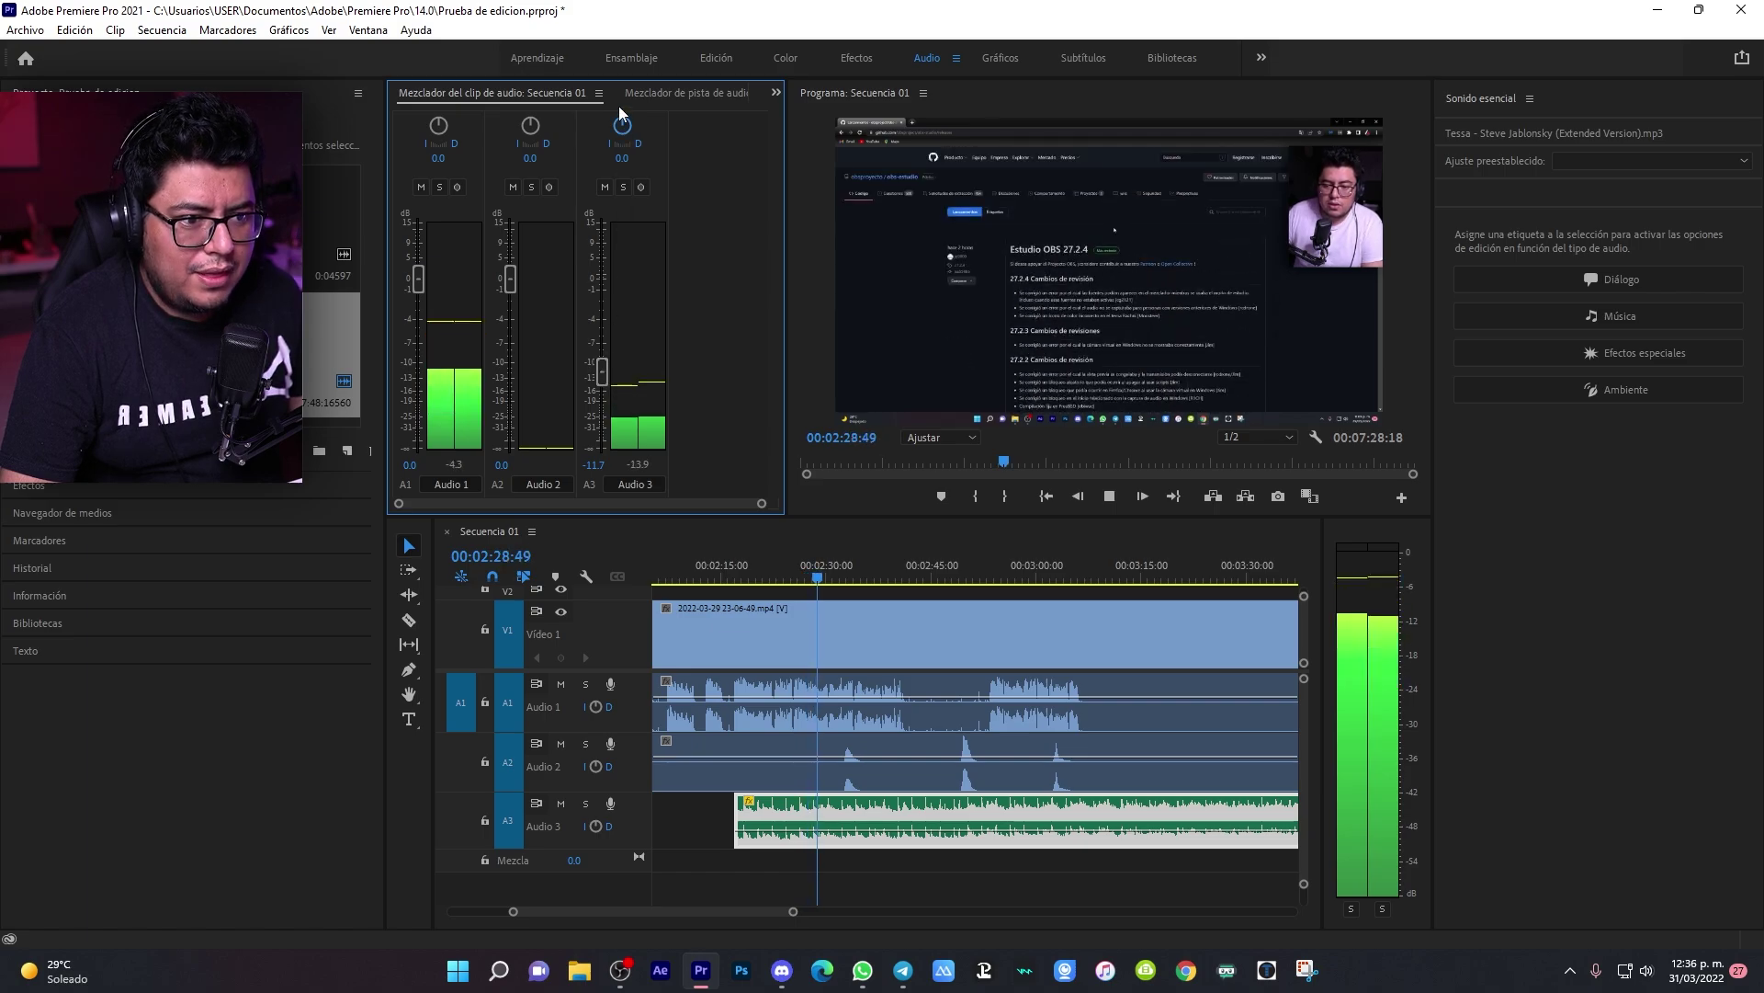
key("space")
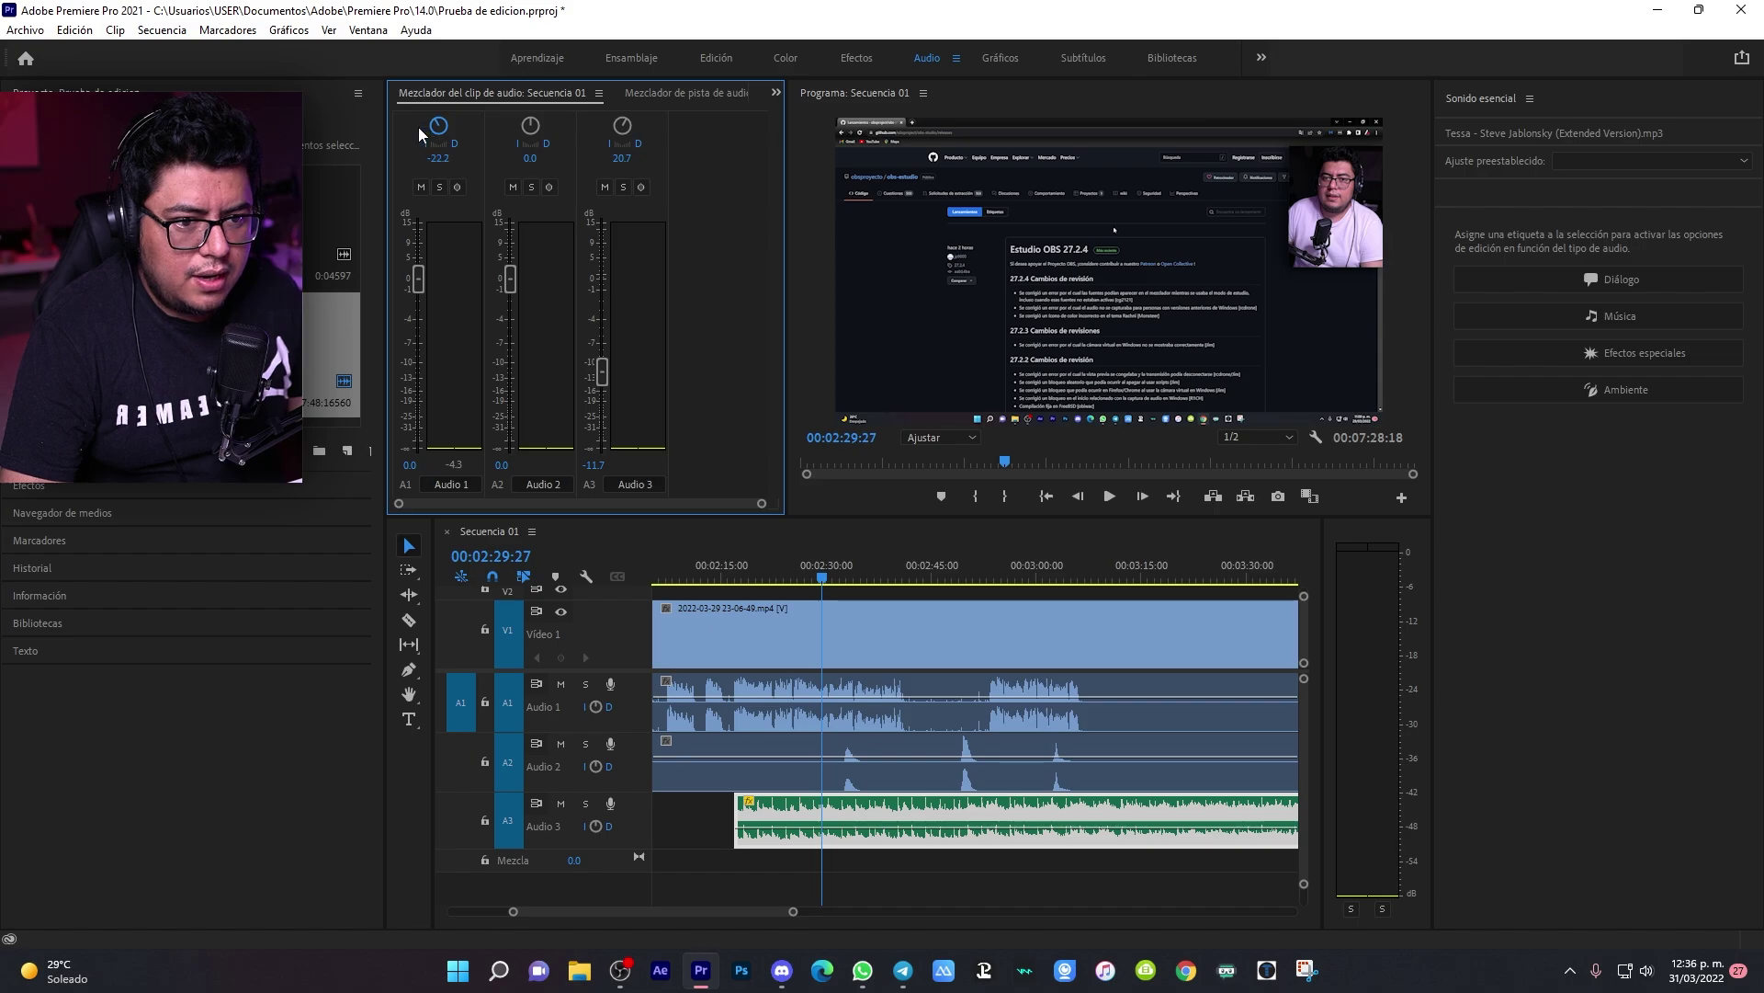
left_click(731, 579)
key("space")
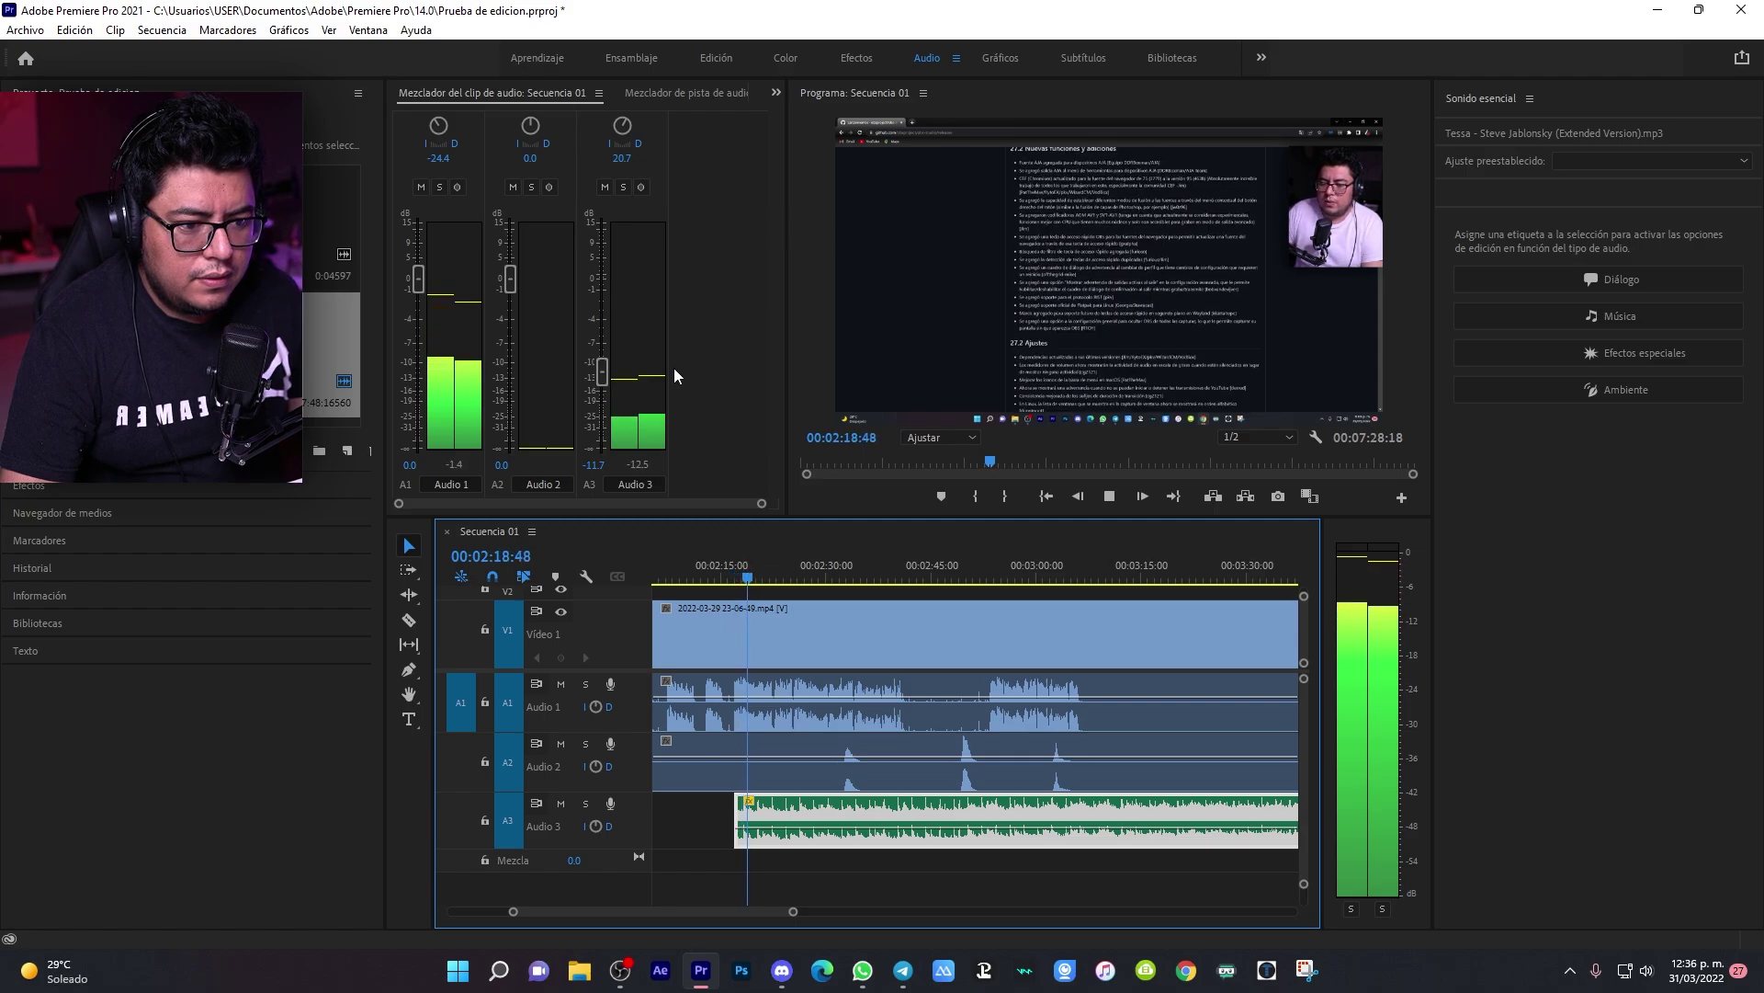
key("space")
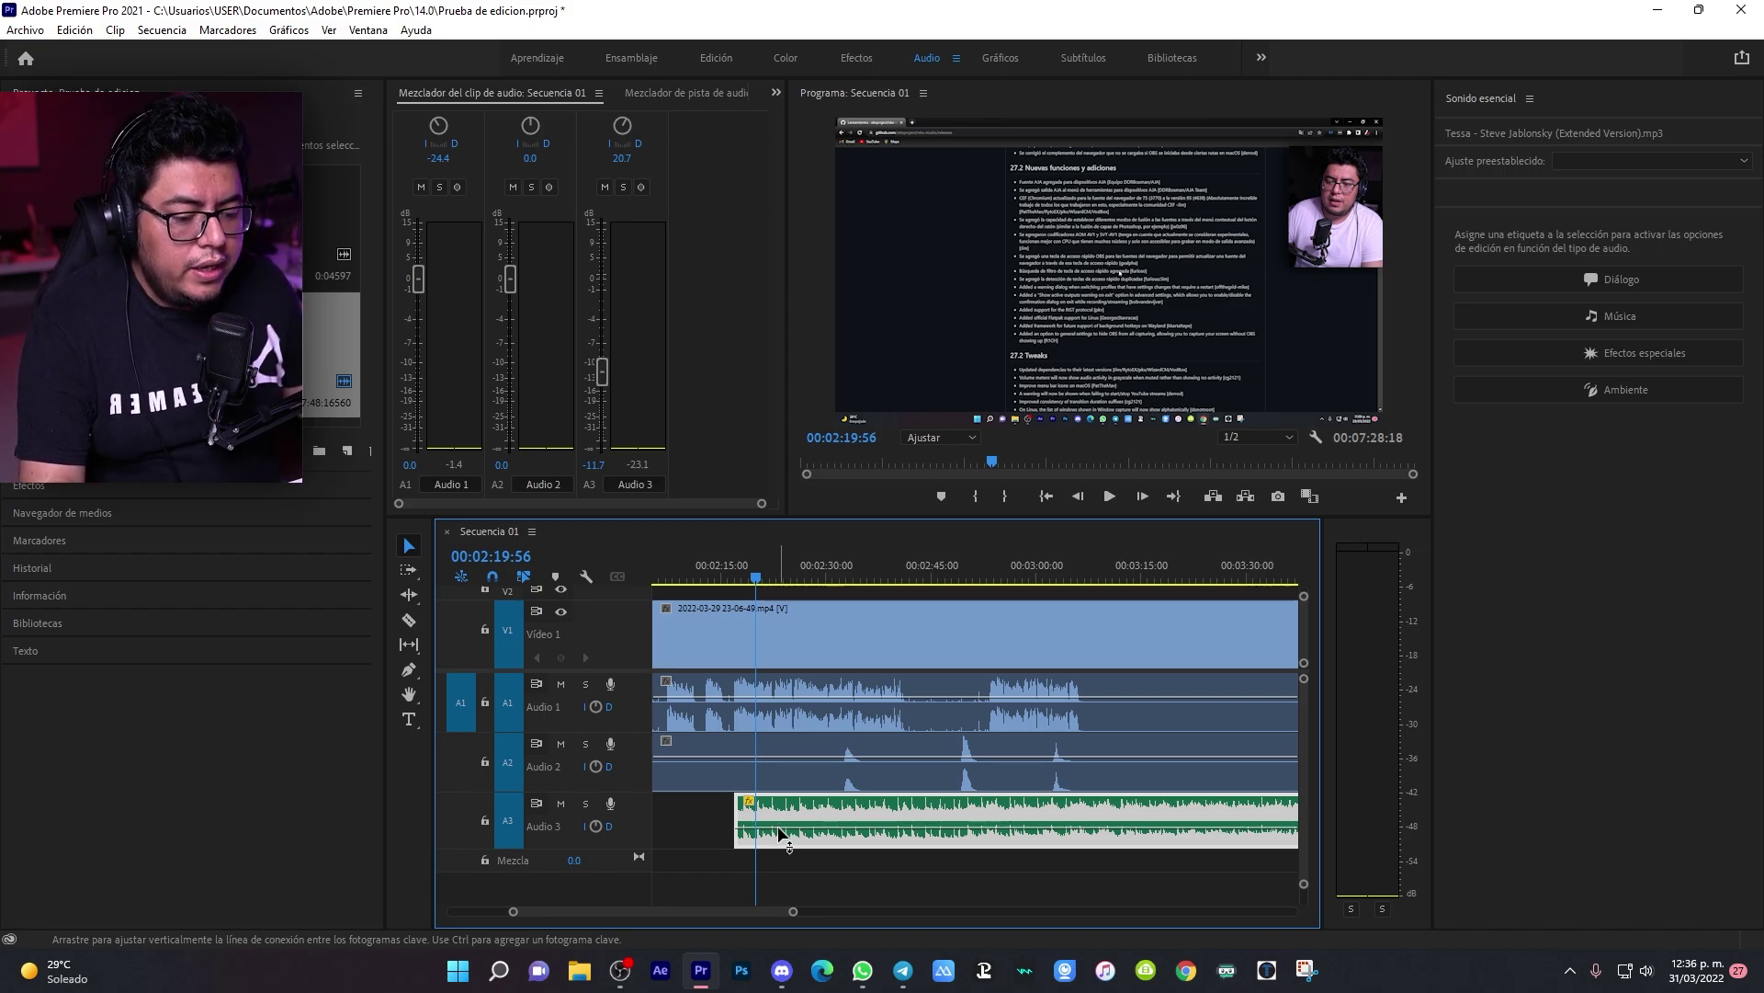
Step: Add volume keyframes along the A3 music, including one near 00:02:52
double_click(781, 833)
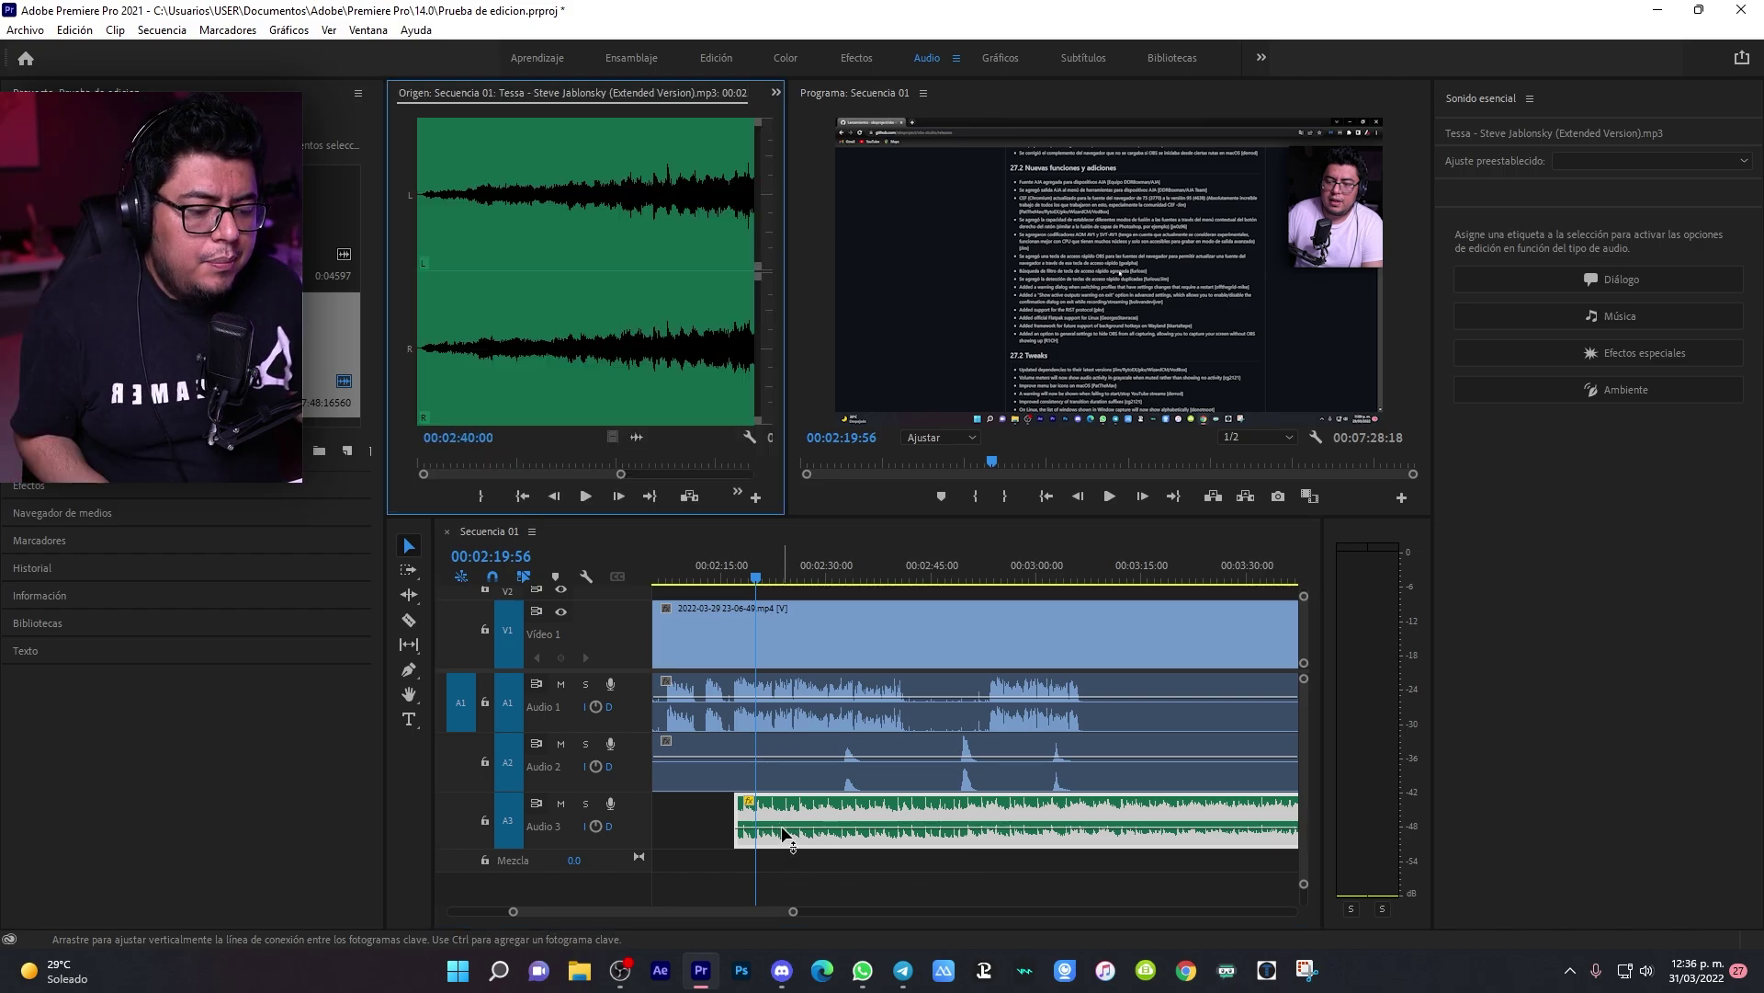
mouse_move(782, 833)
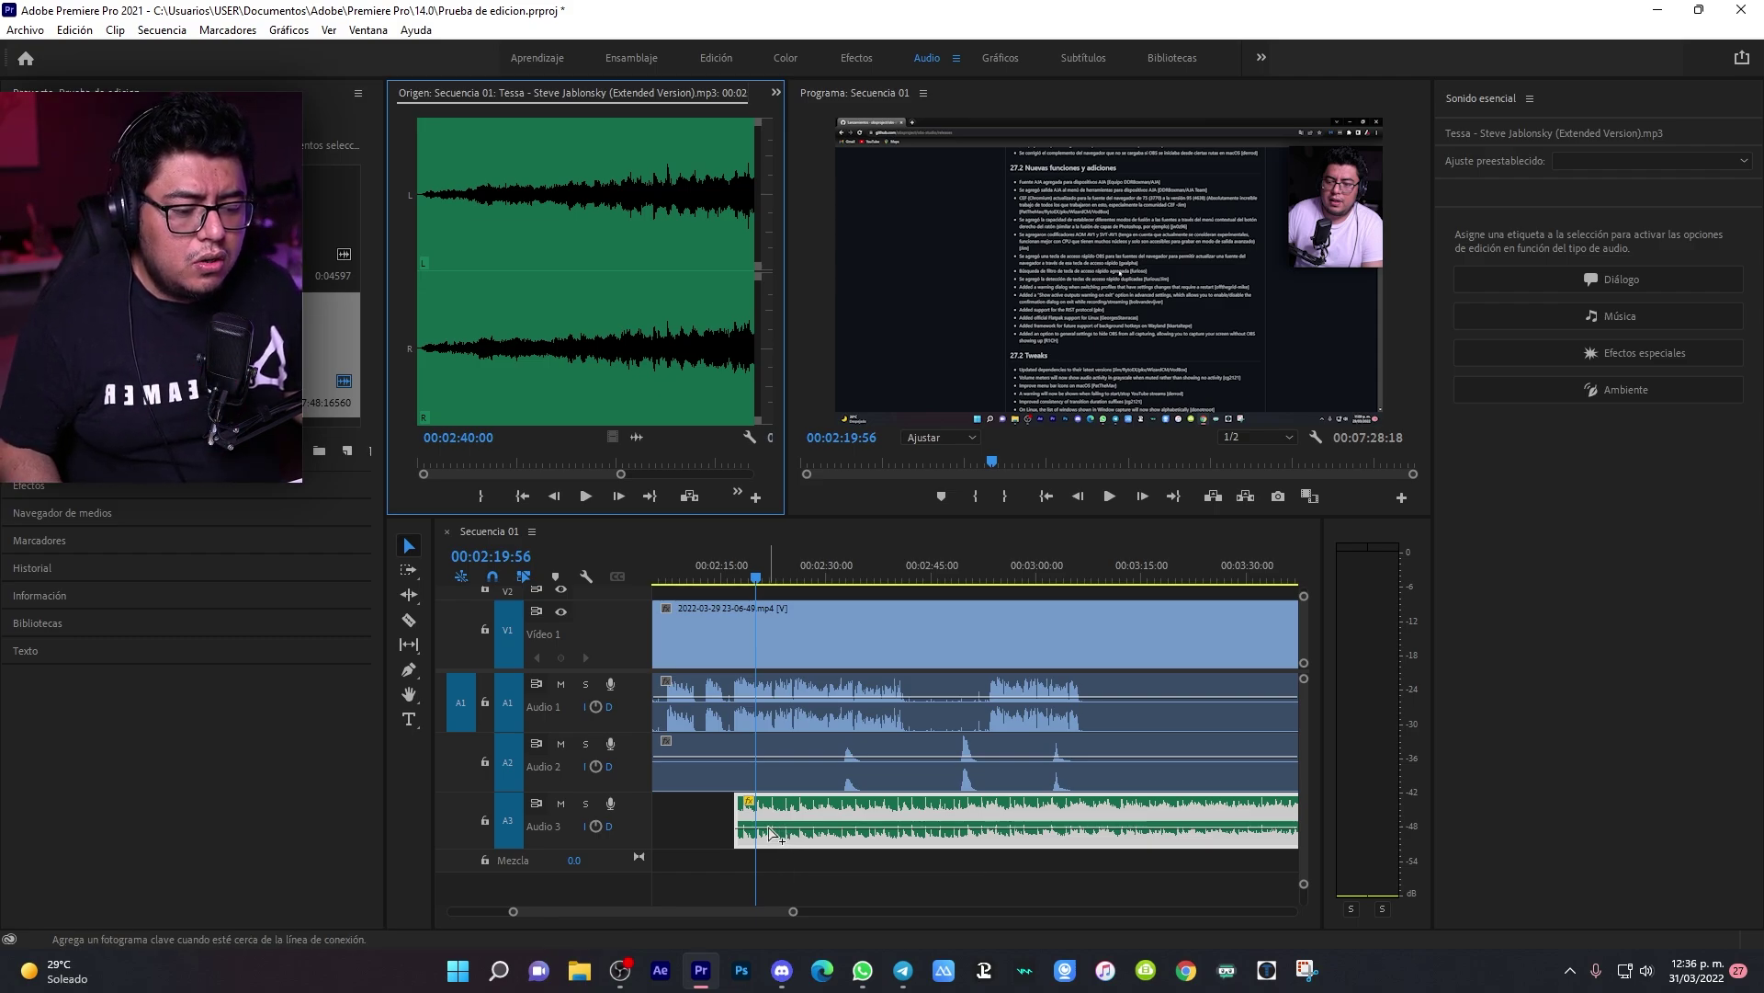
left_click(770, 829, "ctrl")
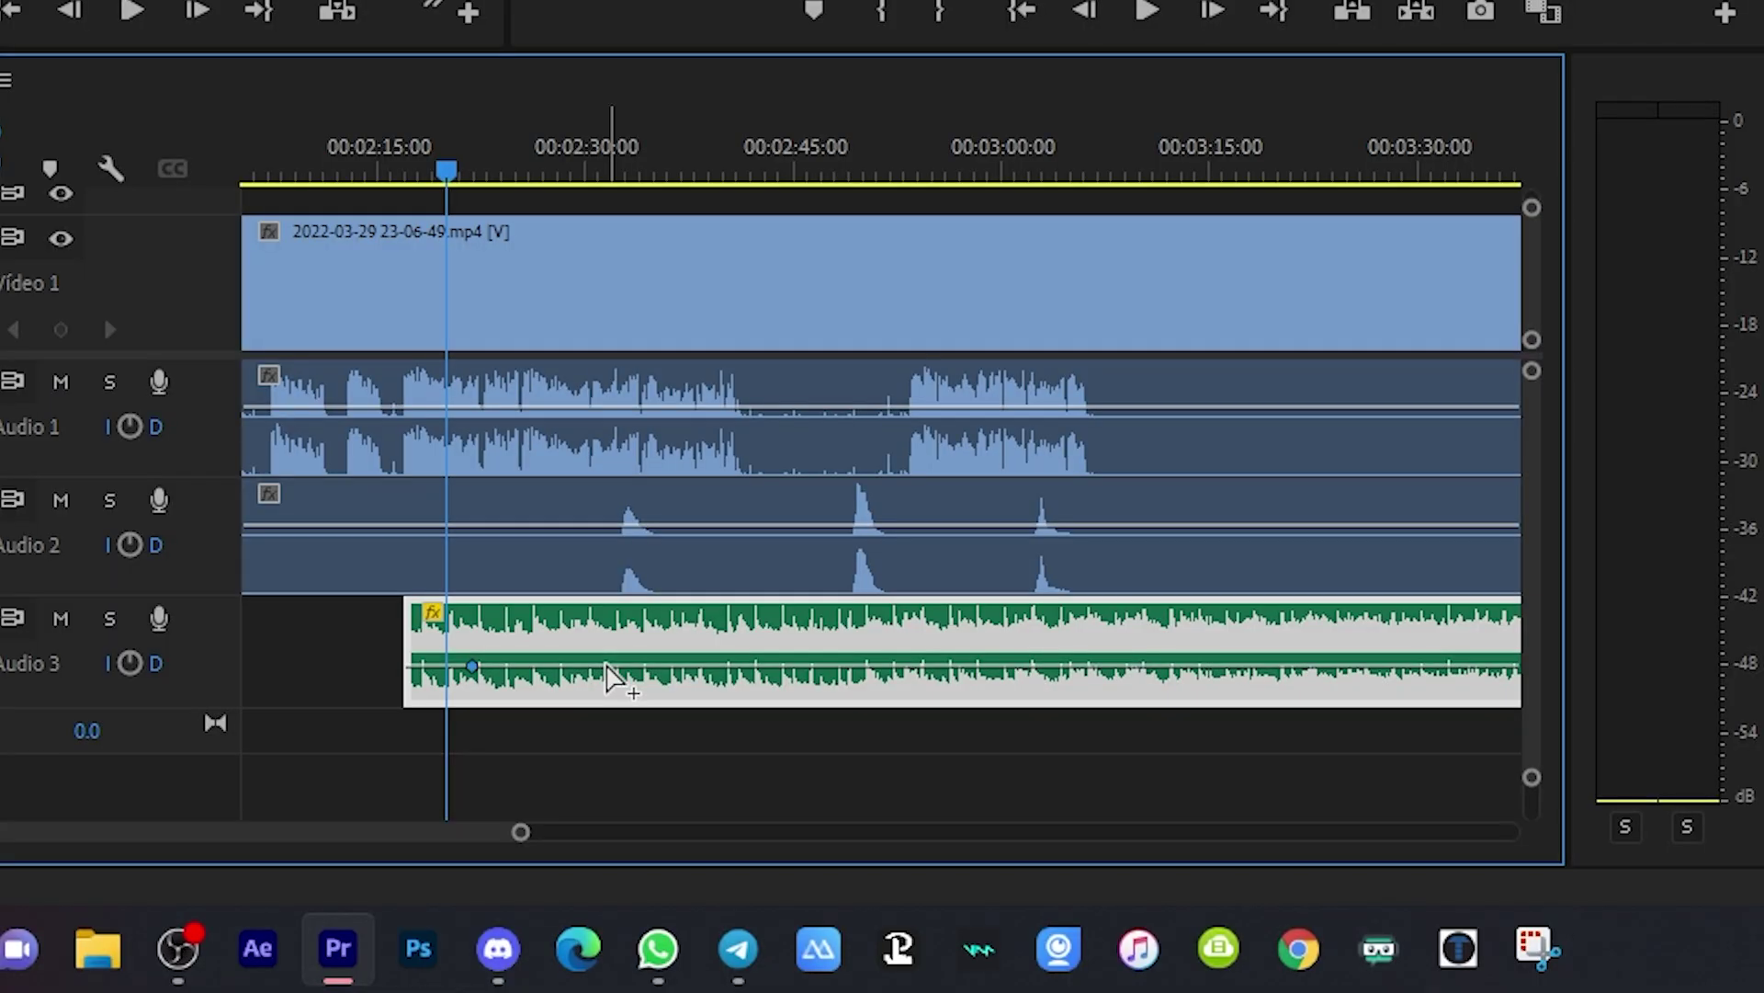
left_click(763, 666, "ctrl")
left_click(896, 666, "ctrl")
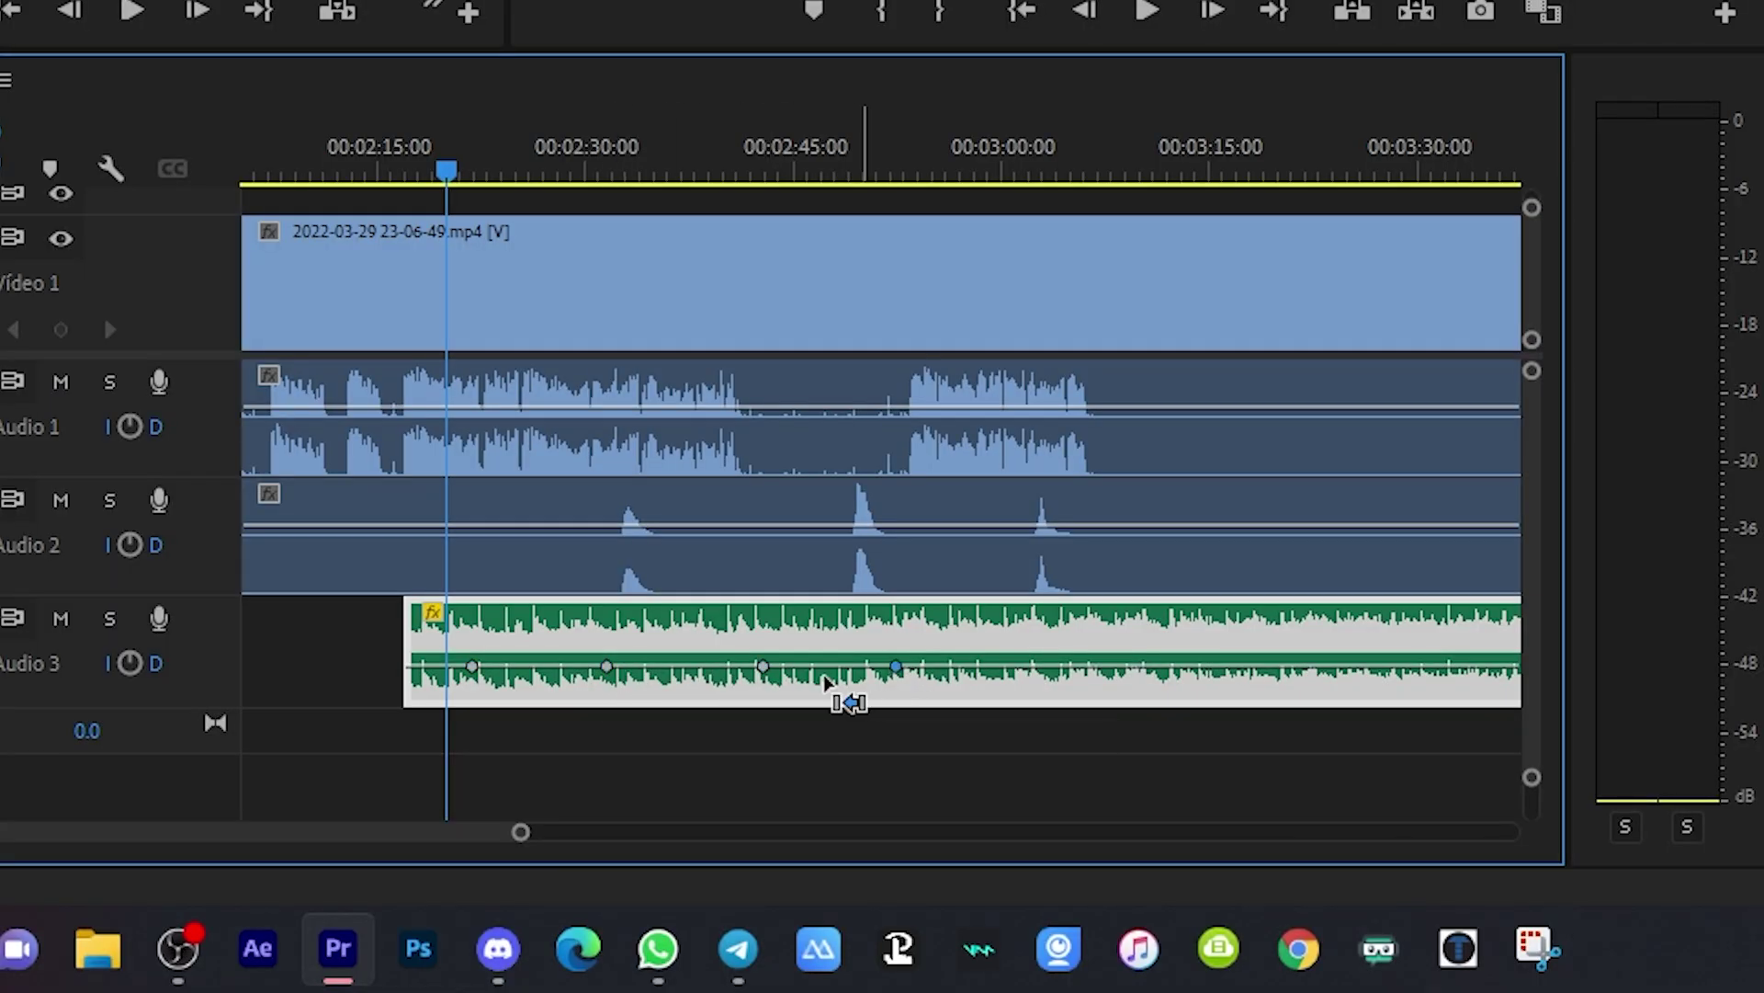
Step: Raise the first keyframe and the one near 00:02:52 to -1.4 dB, then preview the dip
left_click_drag(473, 668, 474, 642)
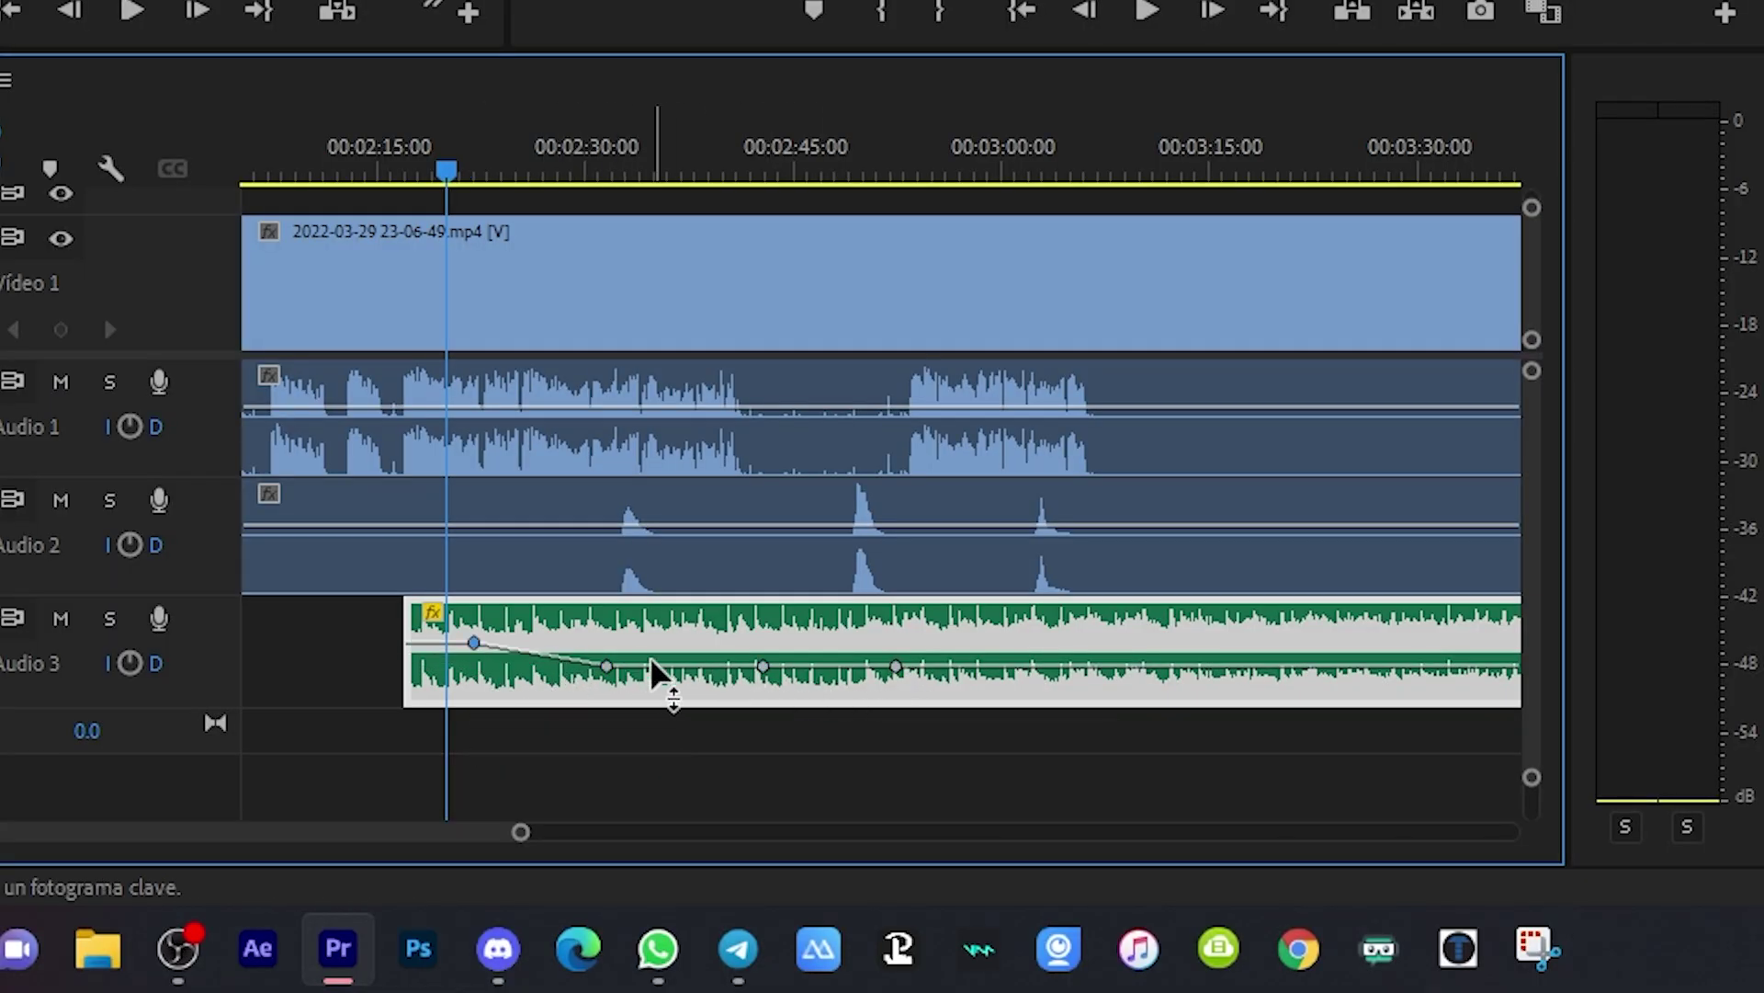
left_click_drag(896, 667, 894, 641)
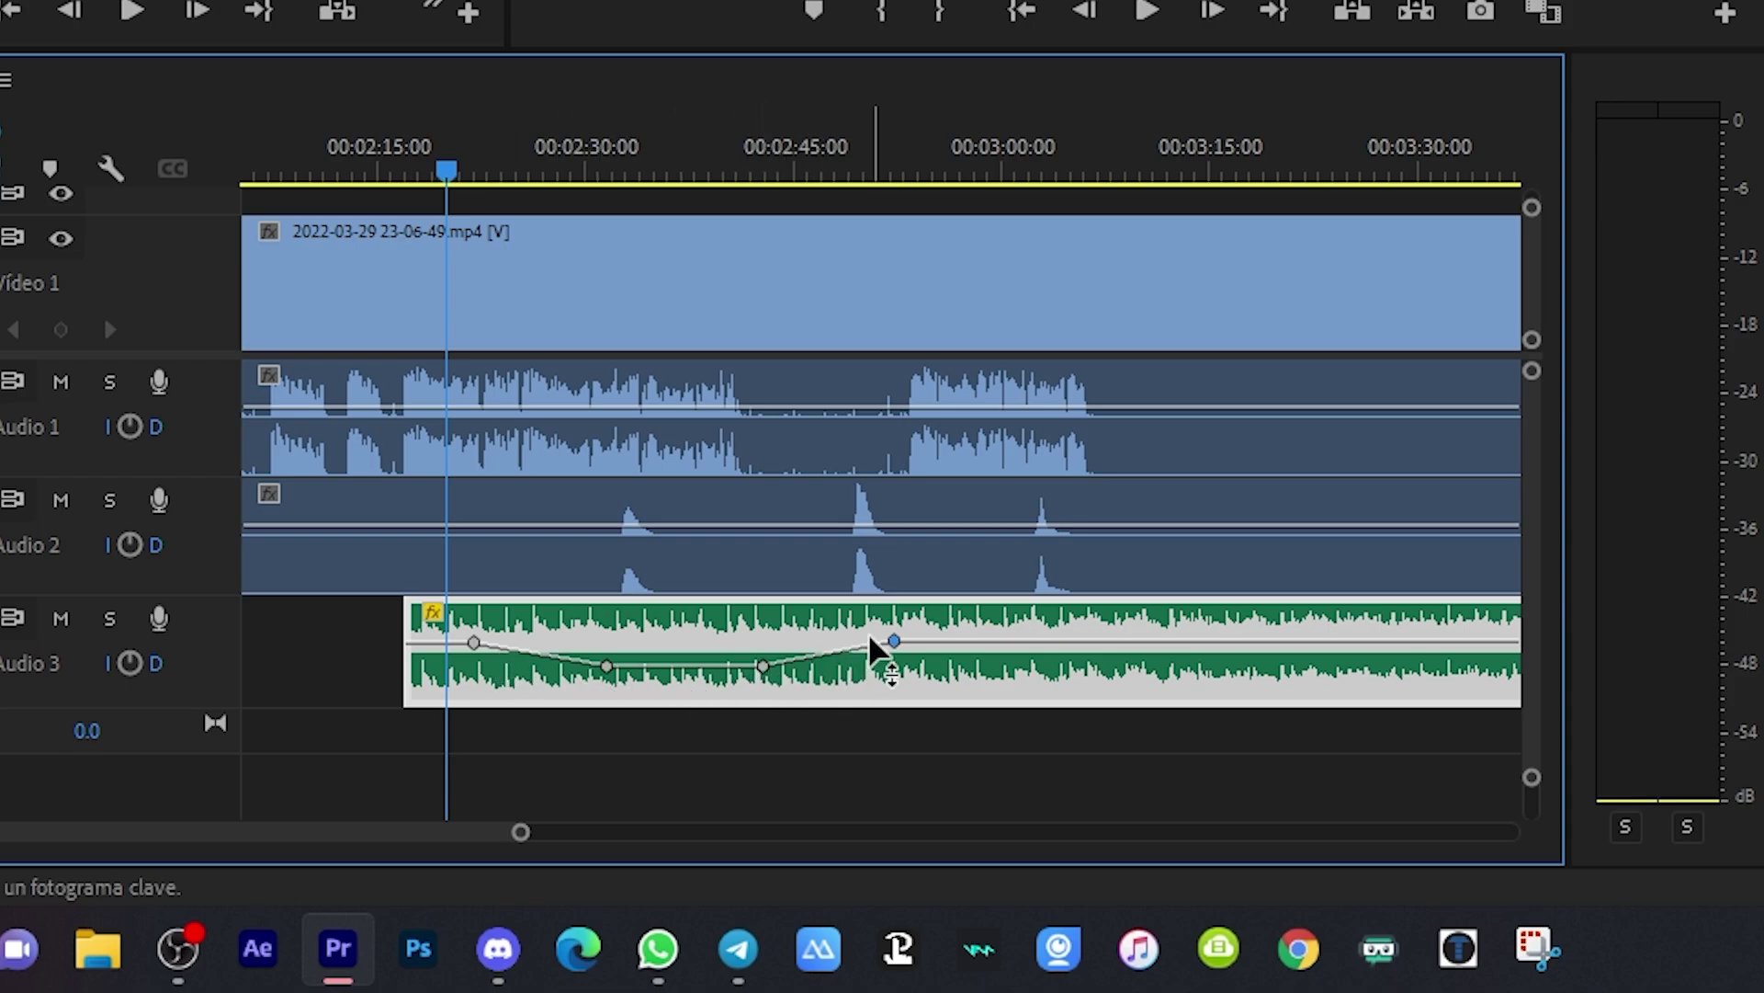
left_click_drag(401, 174, 415, 177)
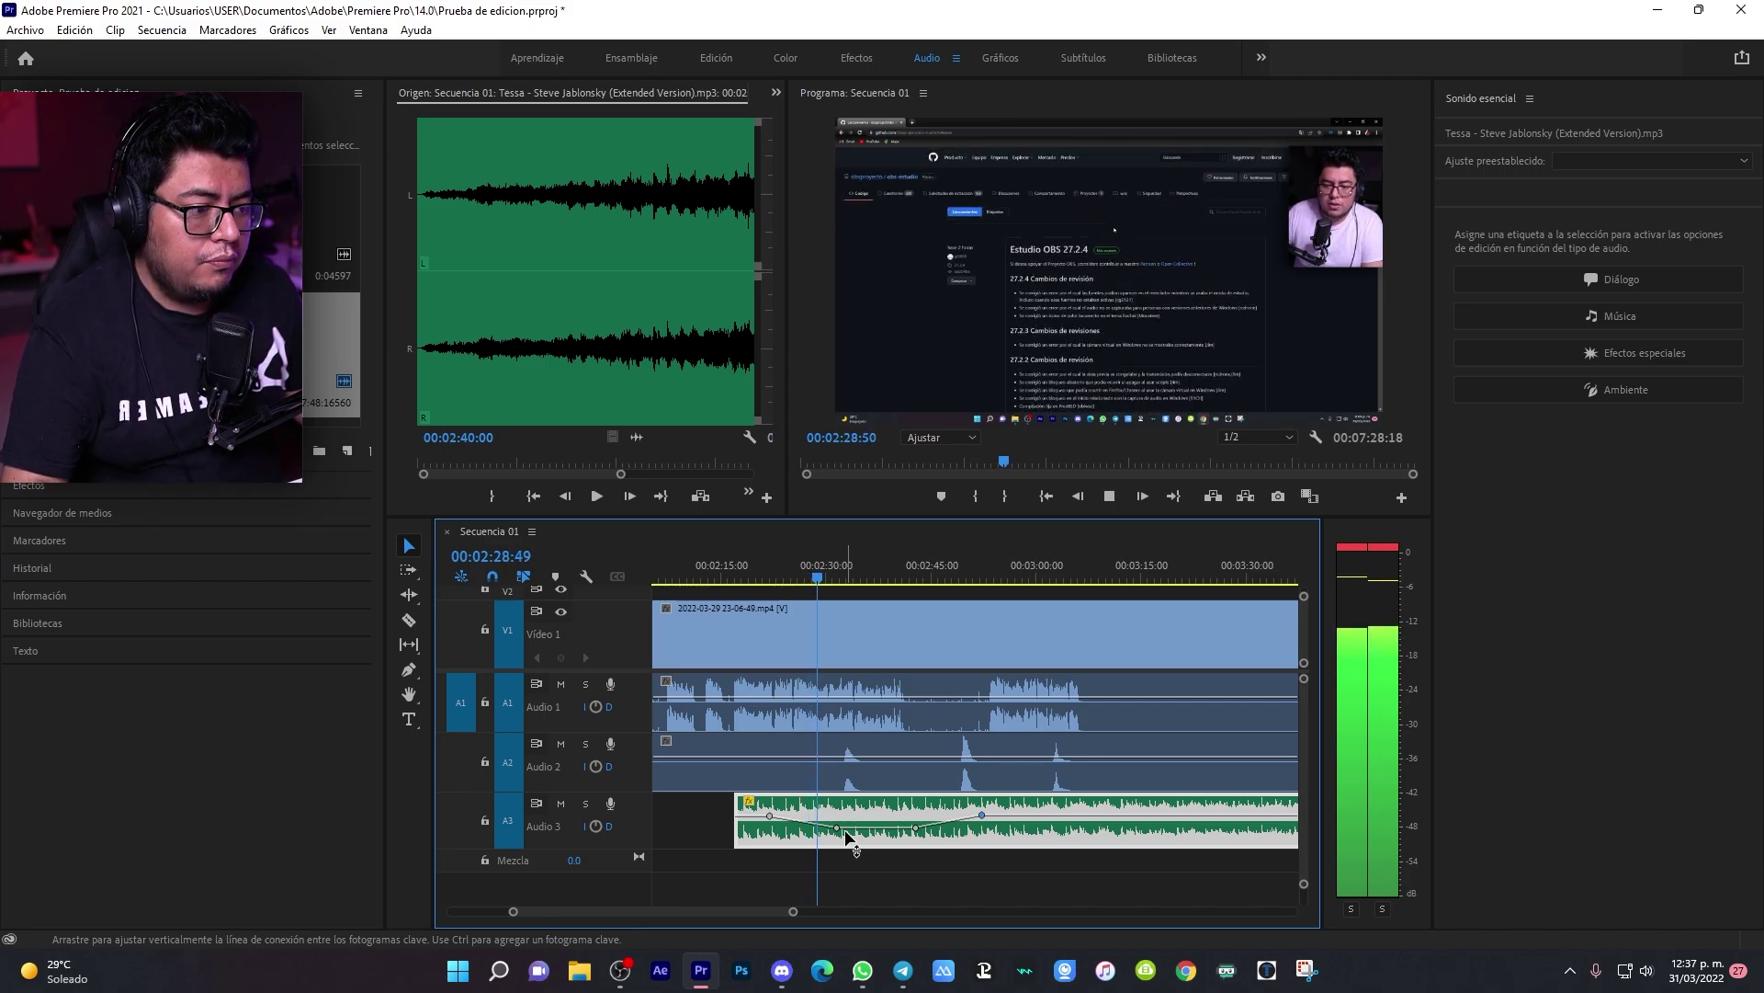
key("space")
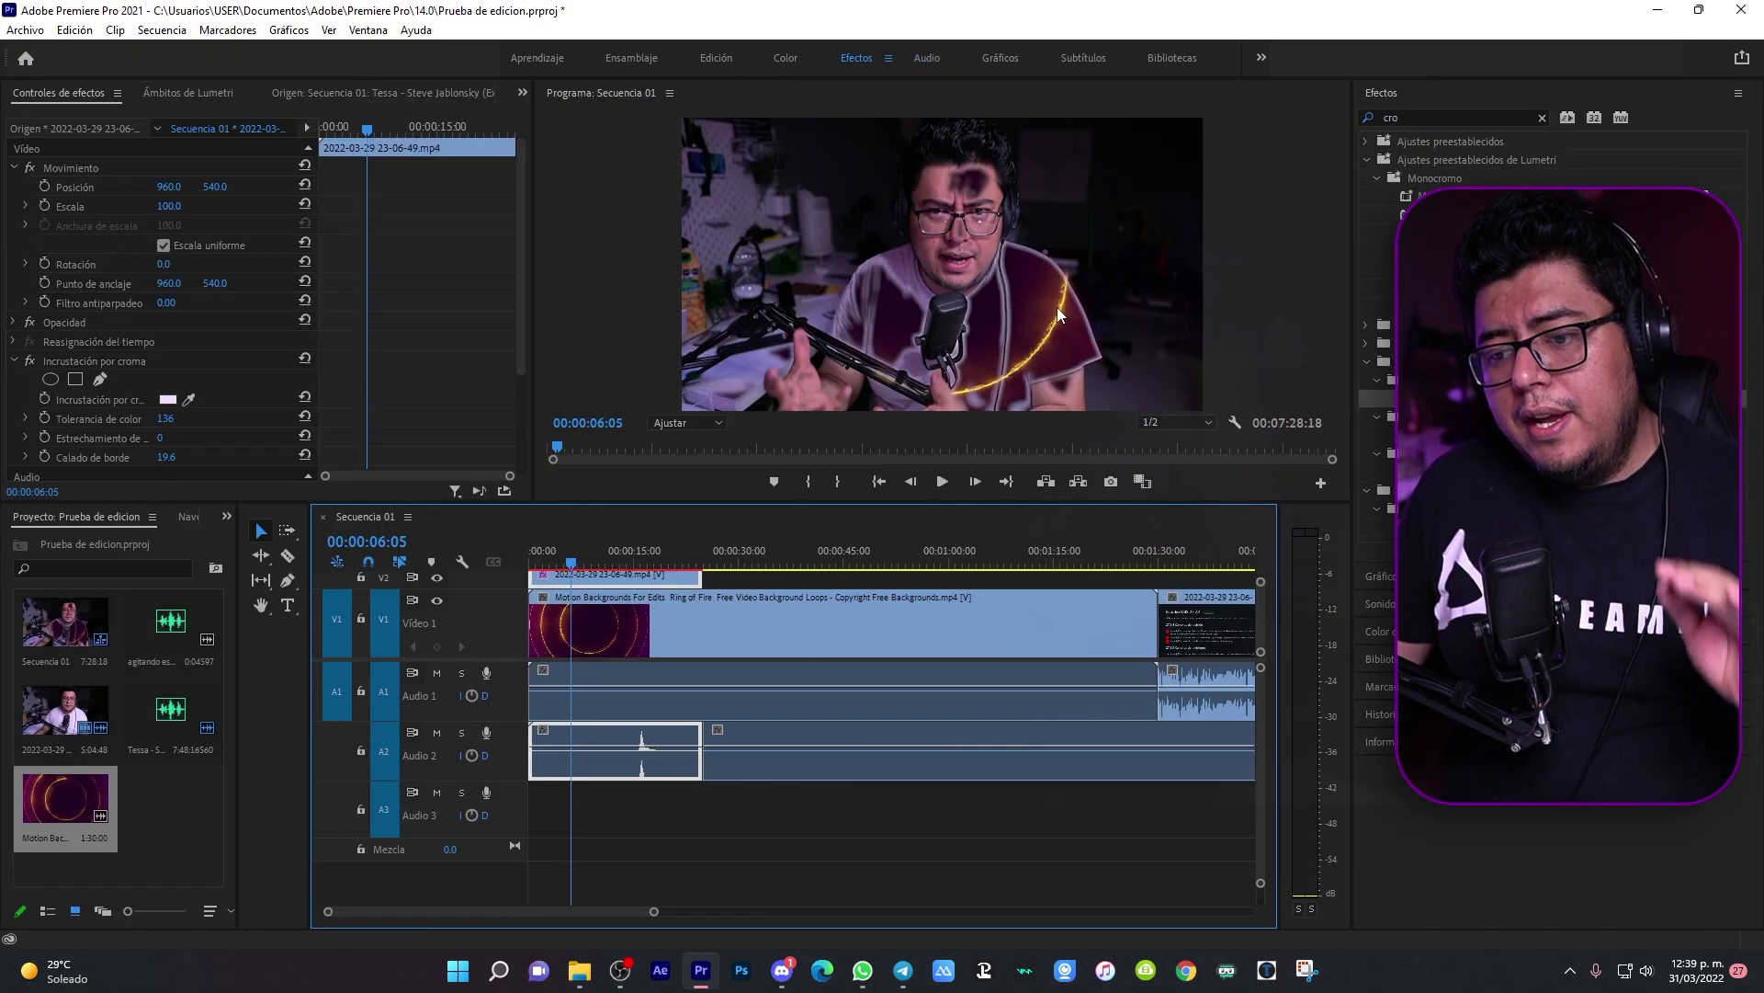
Step: Set the playhead to 00:00:32:33 and browse the H.264 export presets without changing them
left_click(756, 558)
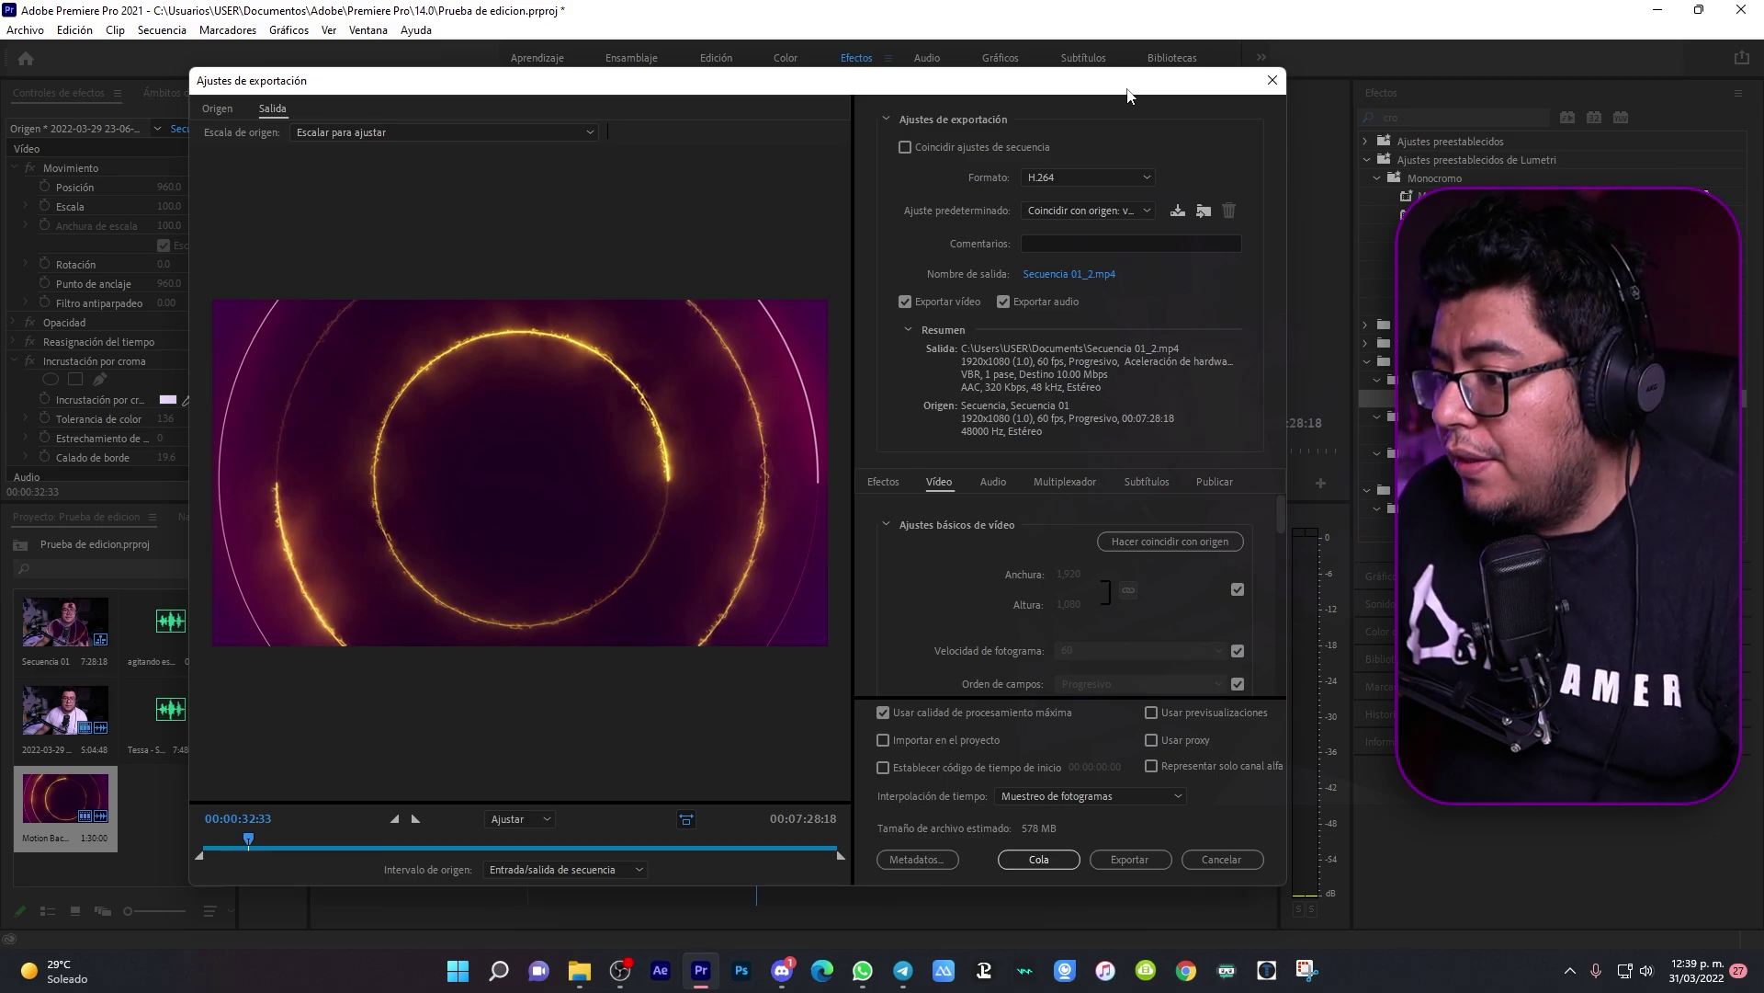
left_click(1040, 214)
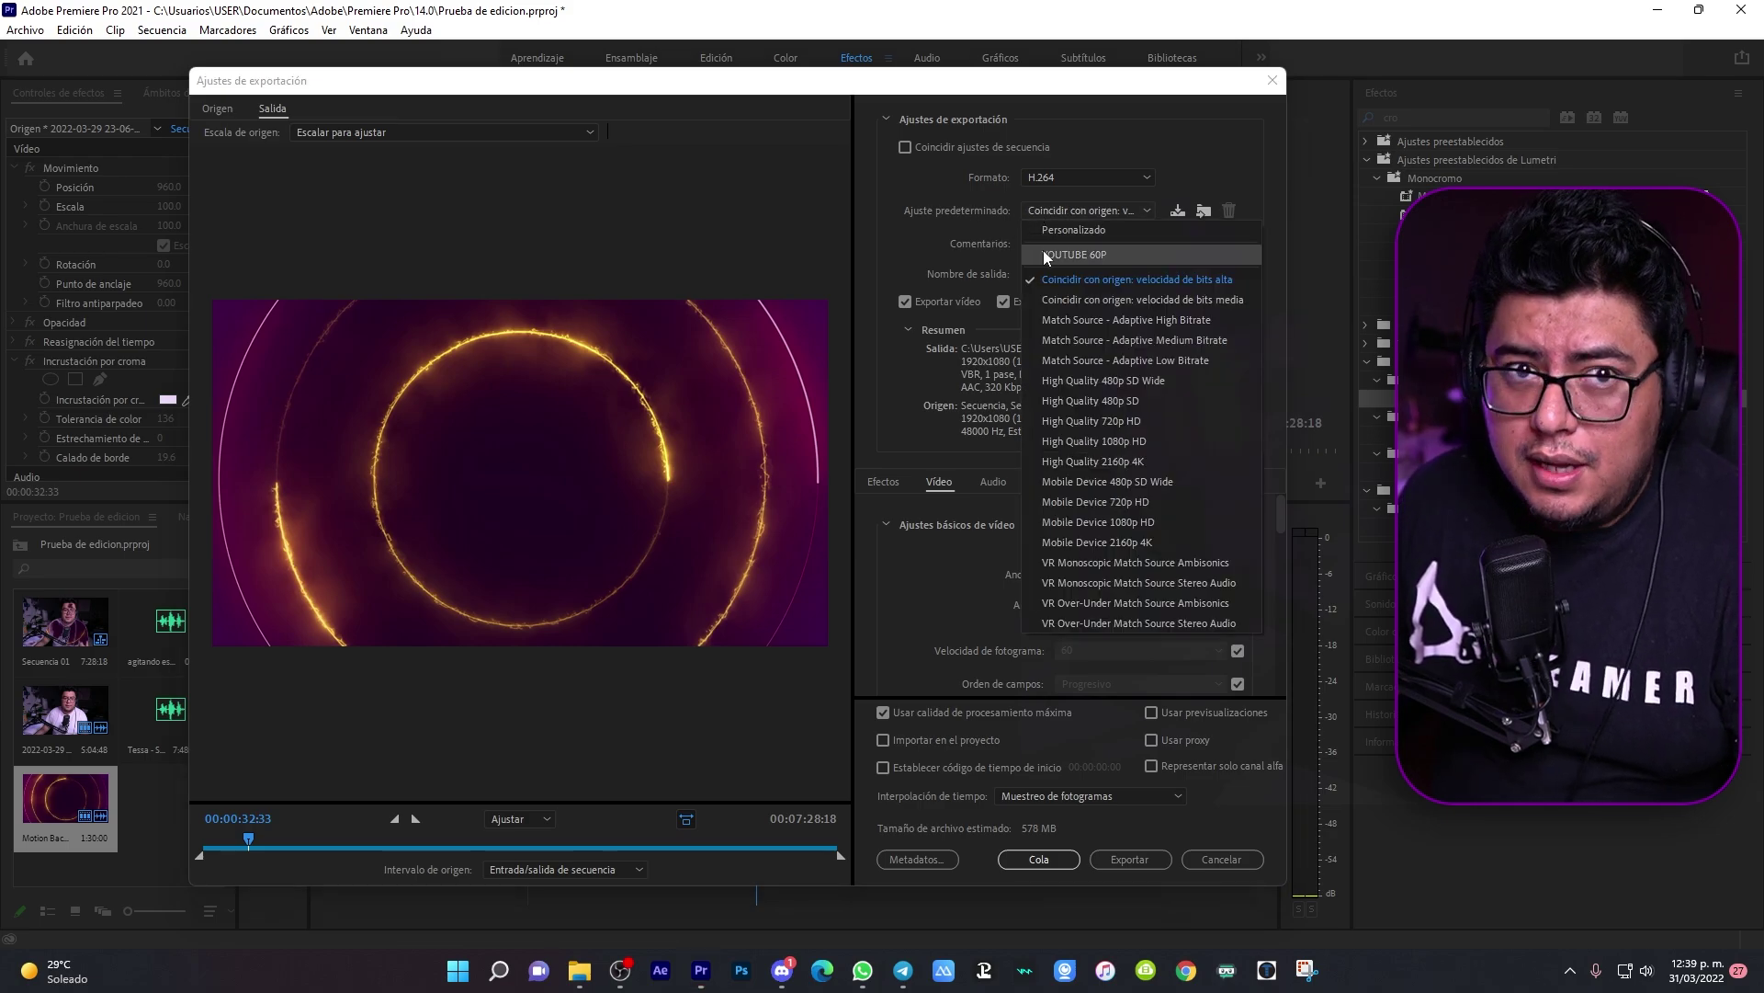
left_click(940, 224)
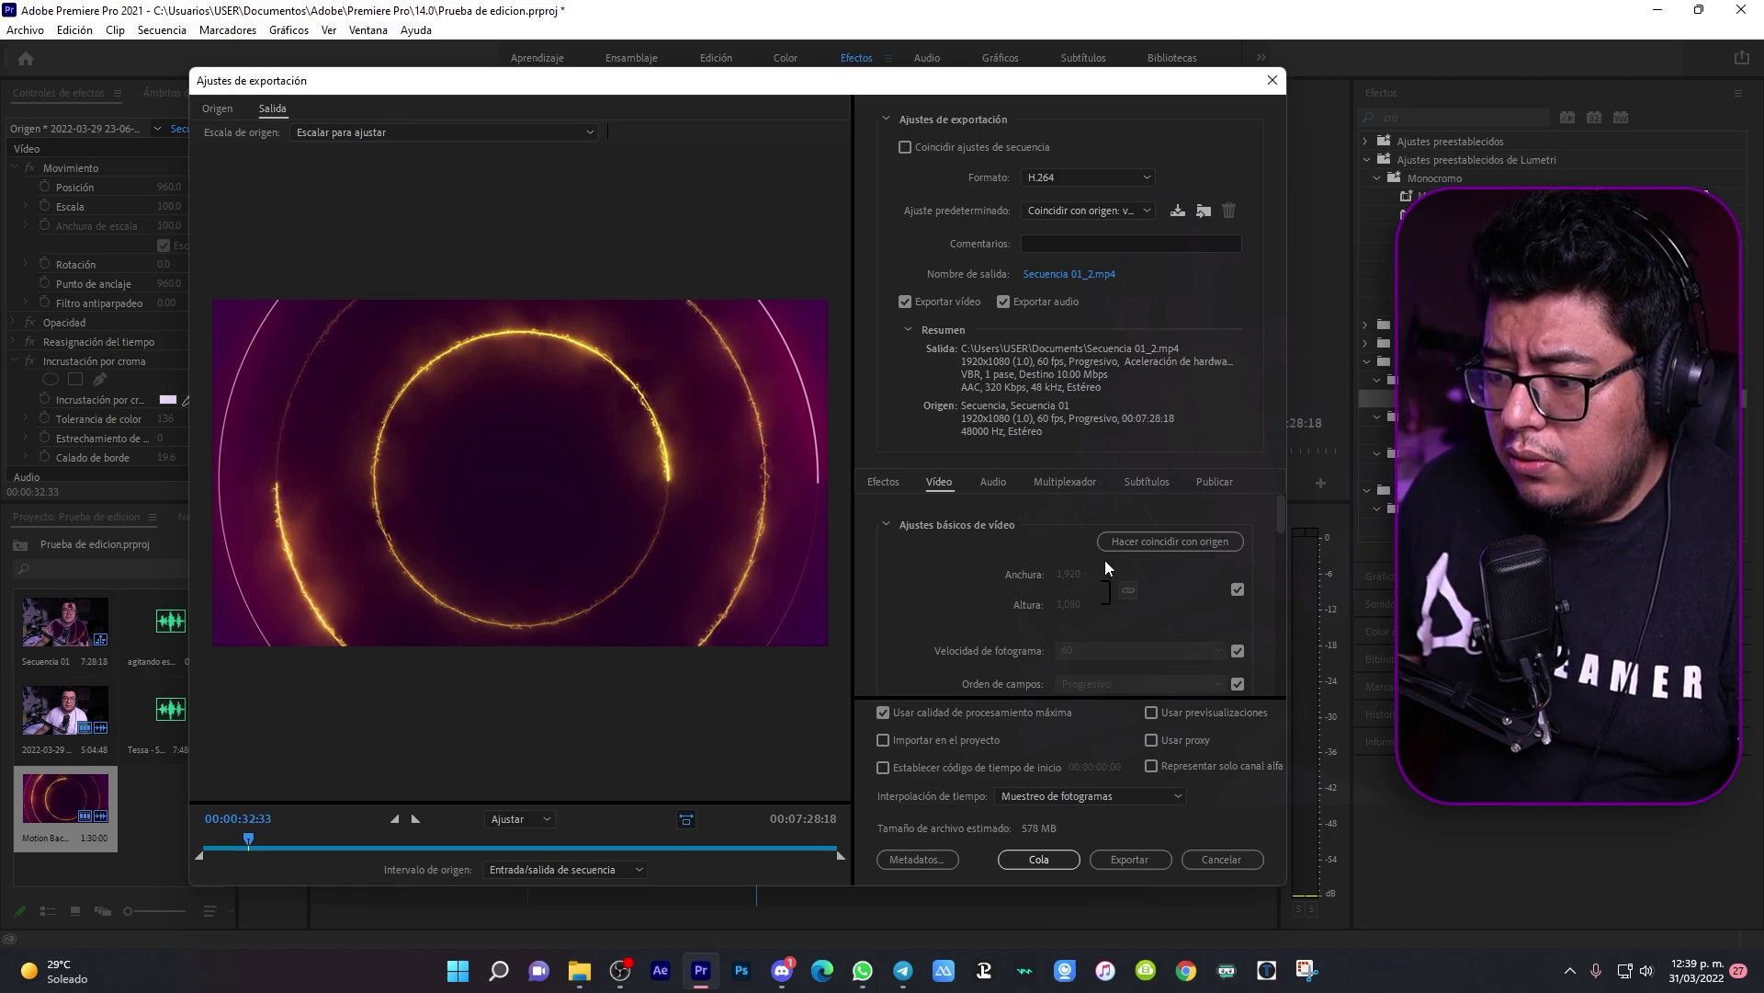
Step: Review the Video tab encoding settings, keeping hardware acceleration under Rendimiento
scroll(1072, 604, "down", 4)
scroll(1056, 598, "down", 2)
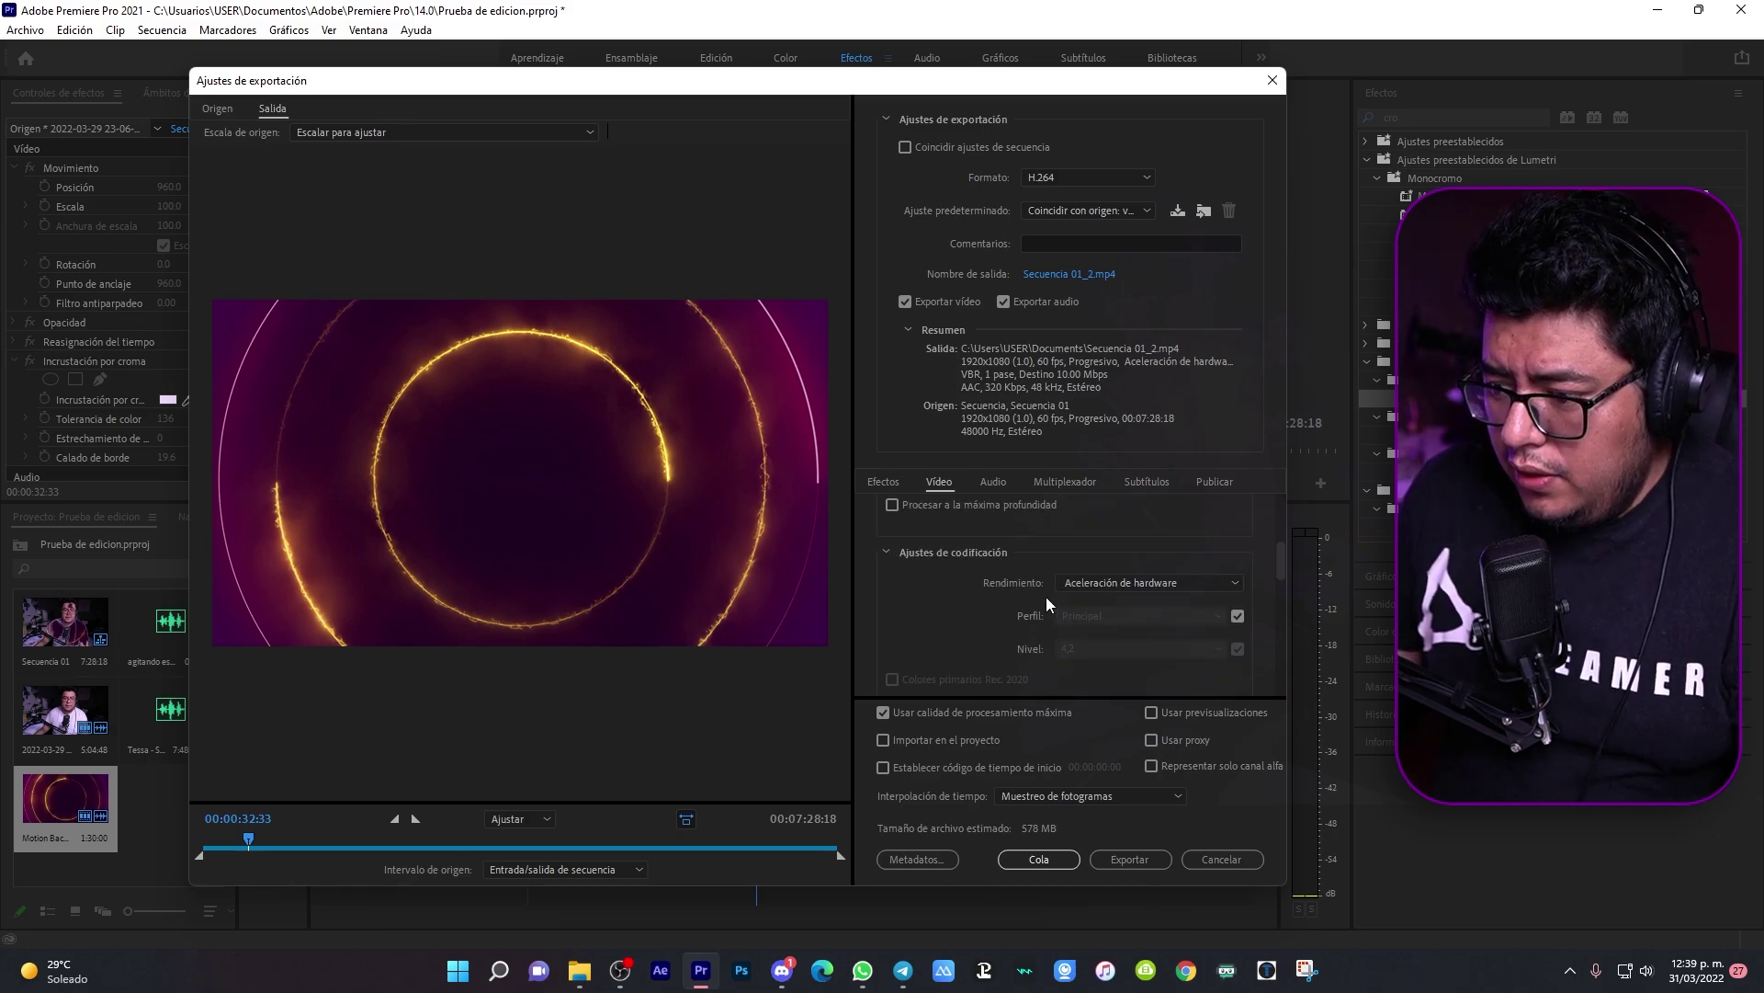
left_click(1195, 581)
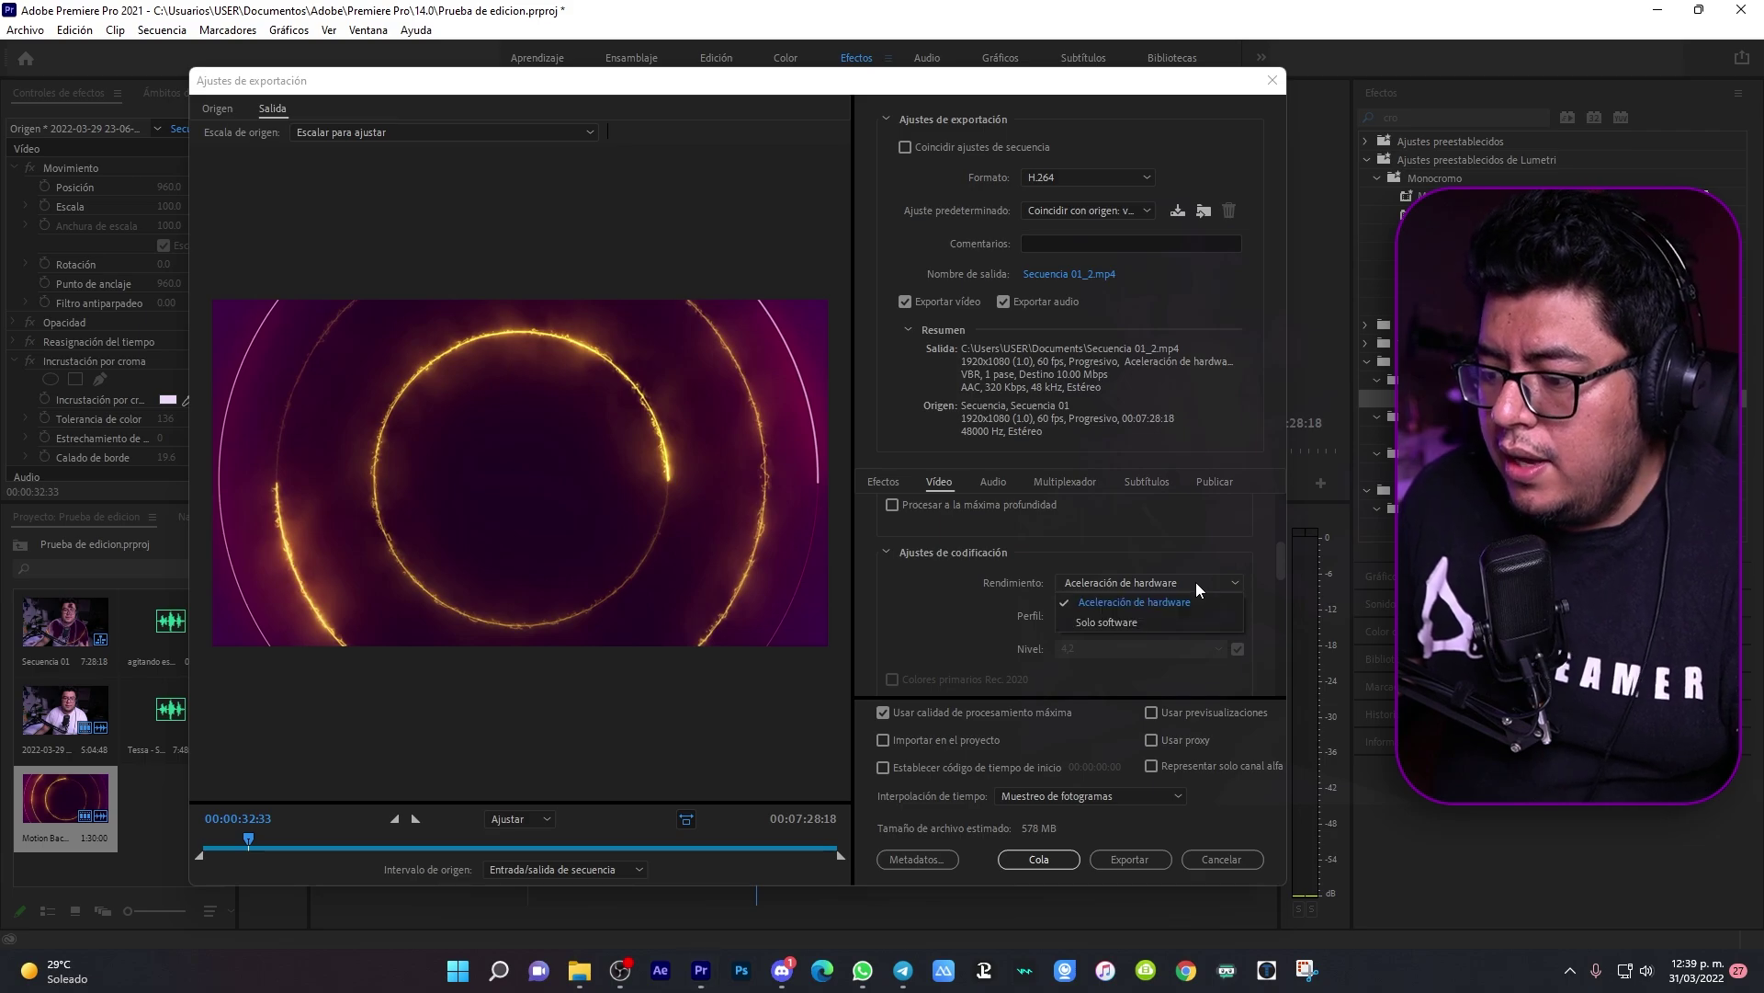
left_click(938, 589)
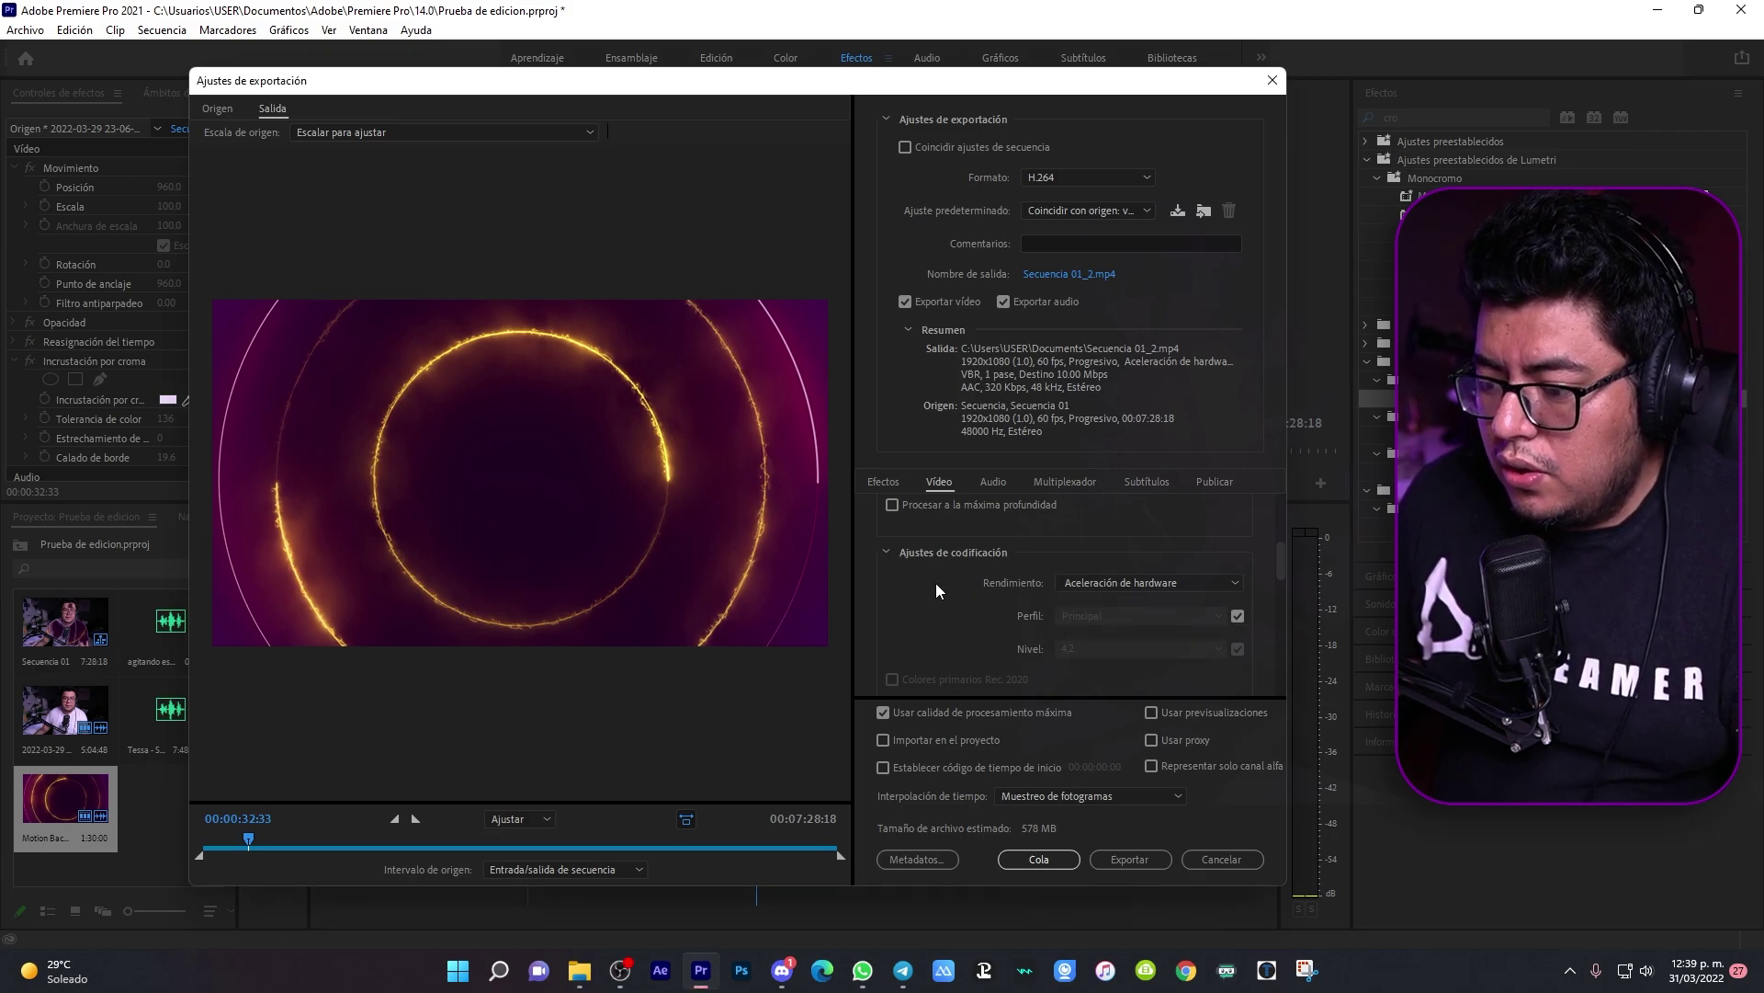
scroll(936, 583, "down", 5)
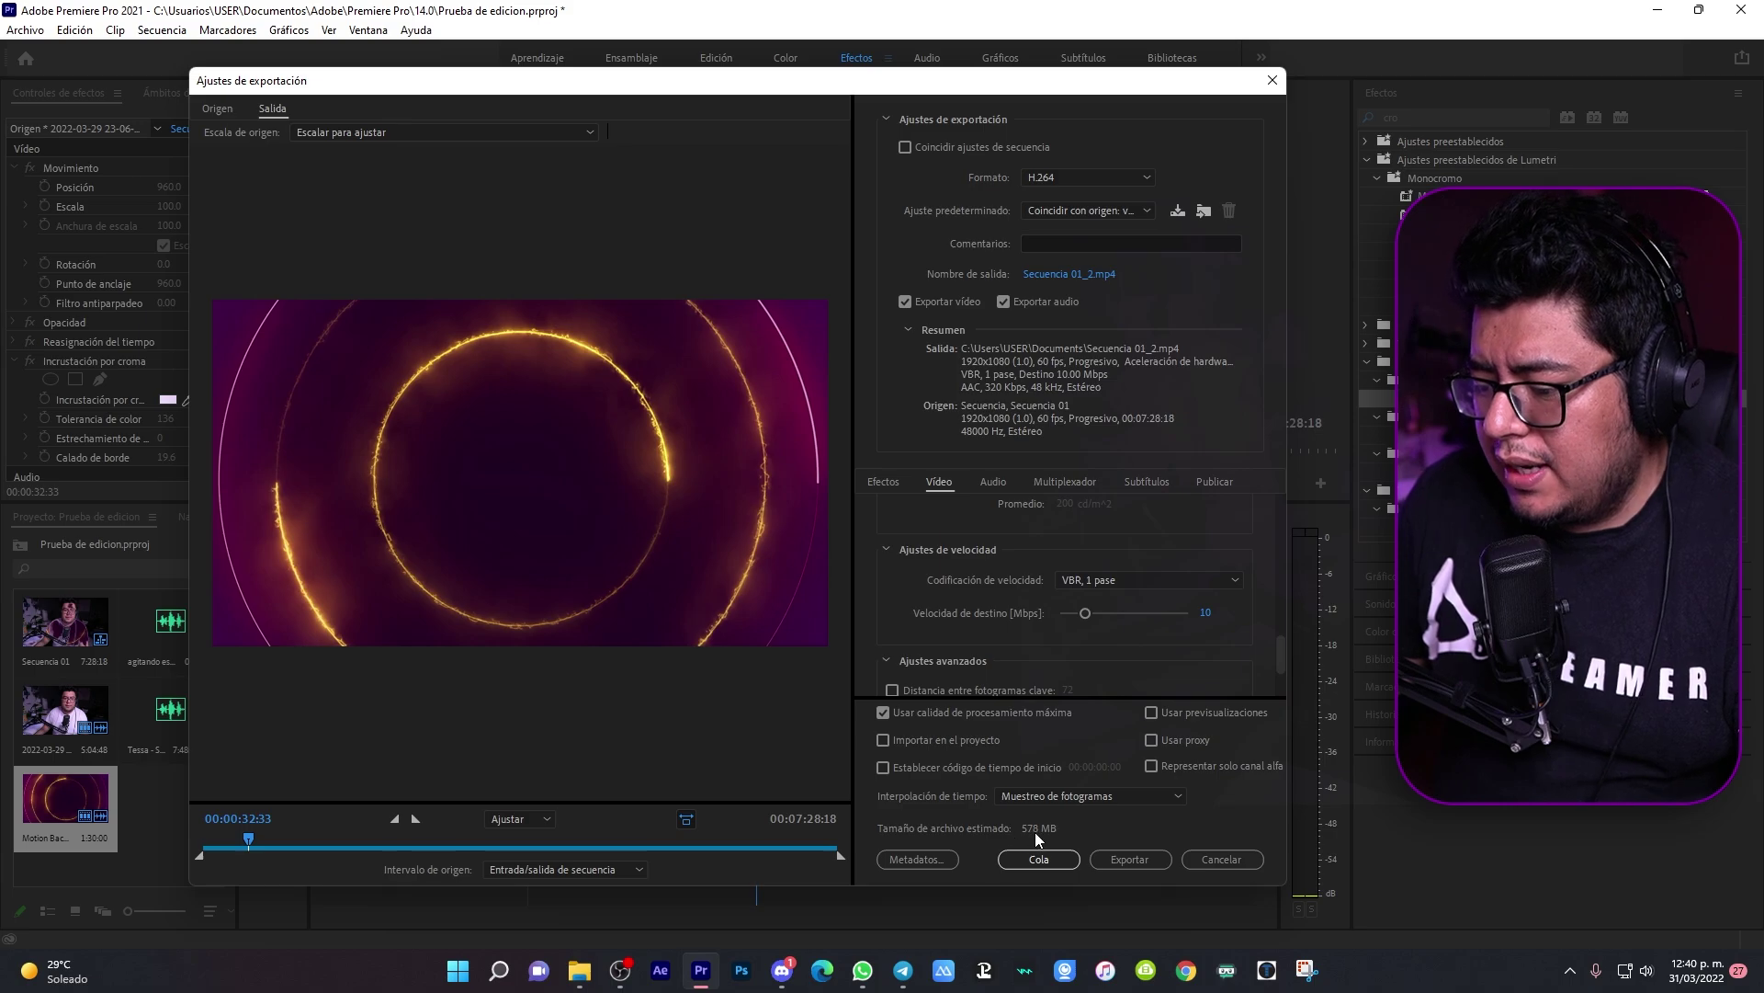
Step: Choose the YOUTUBE 60P preset and verify the CBR 40 Mbps, 1920x1080 60 fps video settings
left_click(1103, 211)
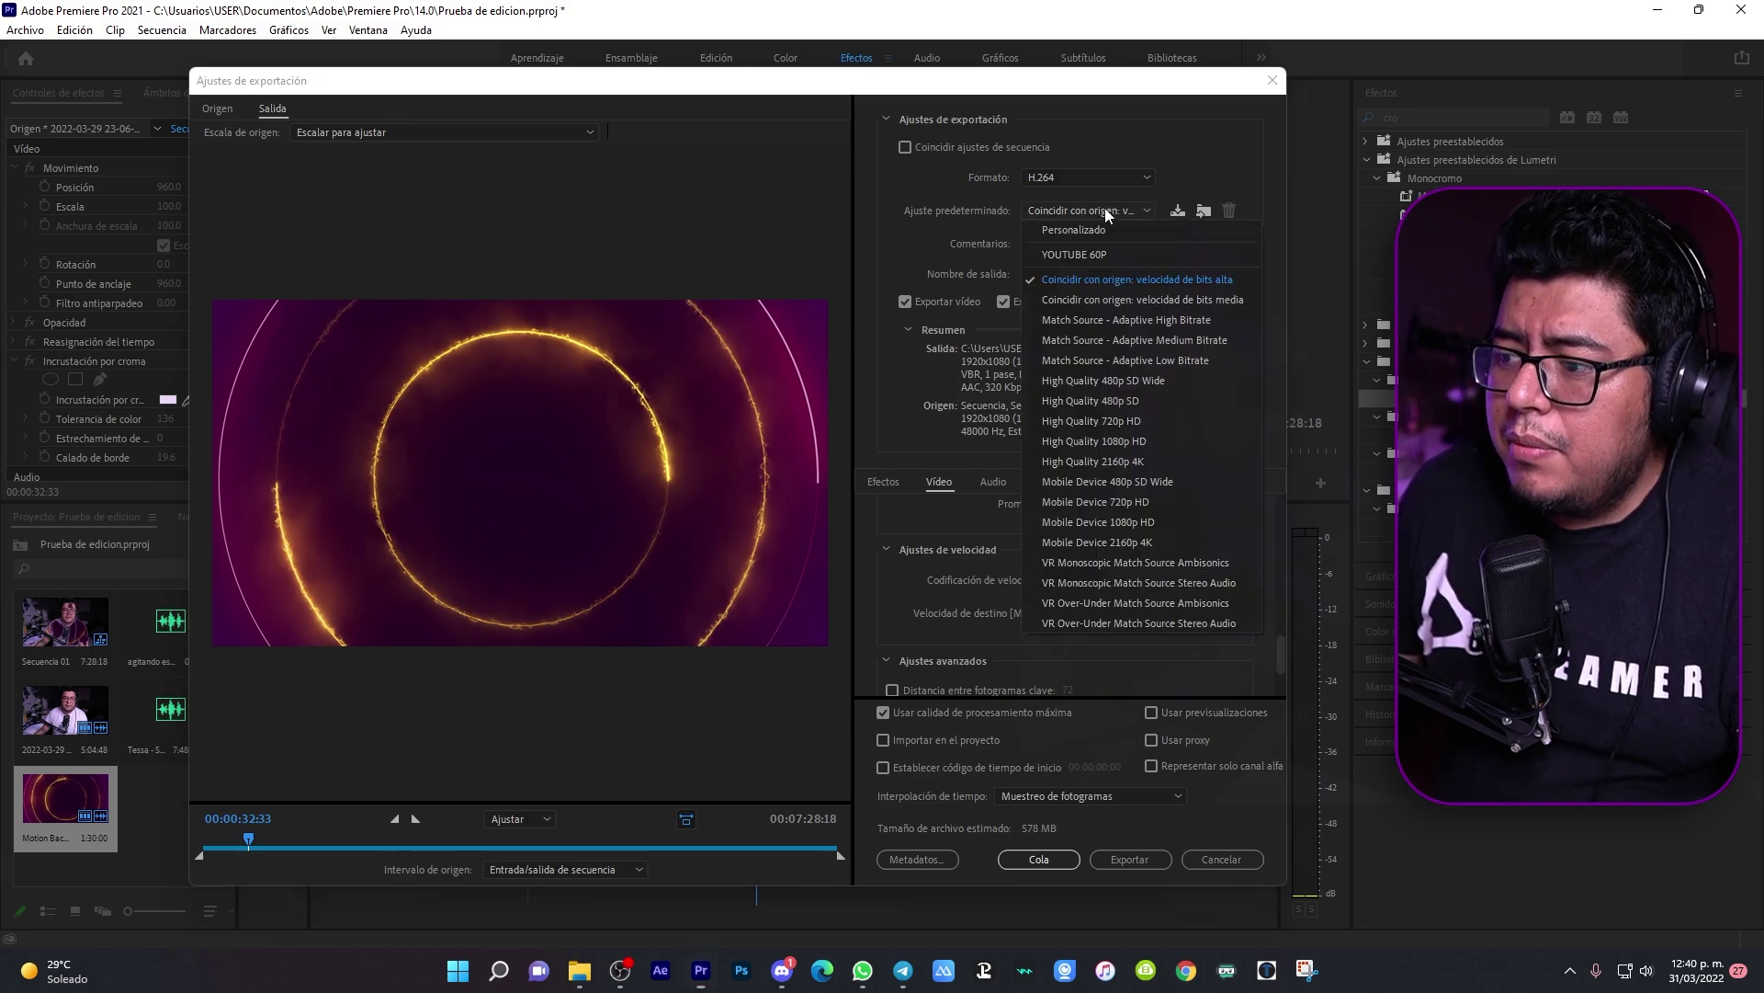
left_click(1071, 256)
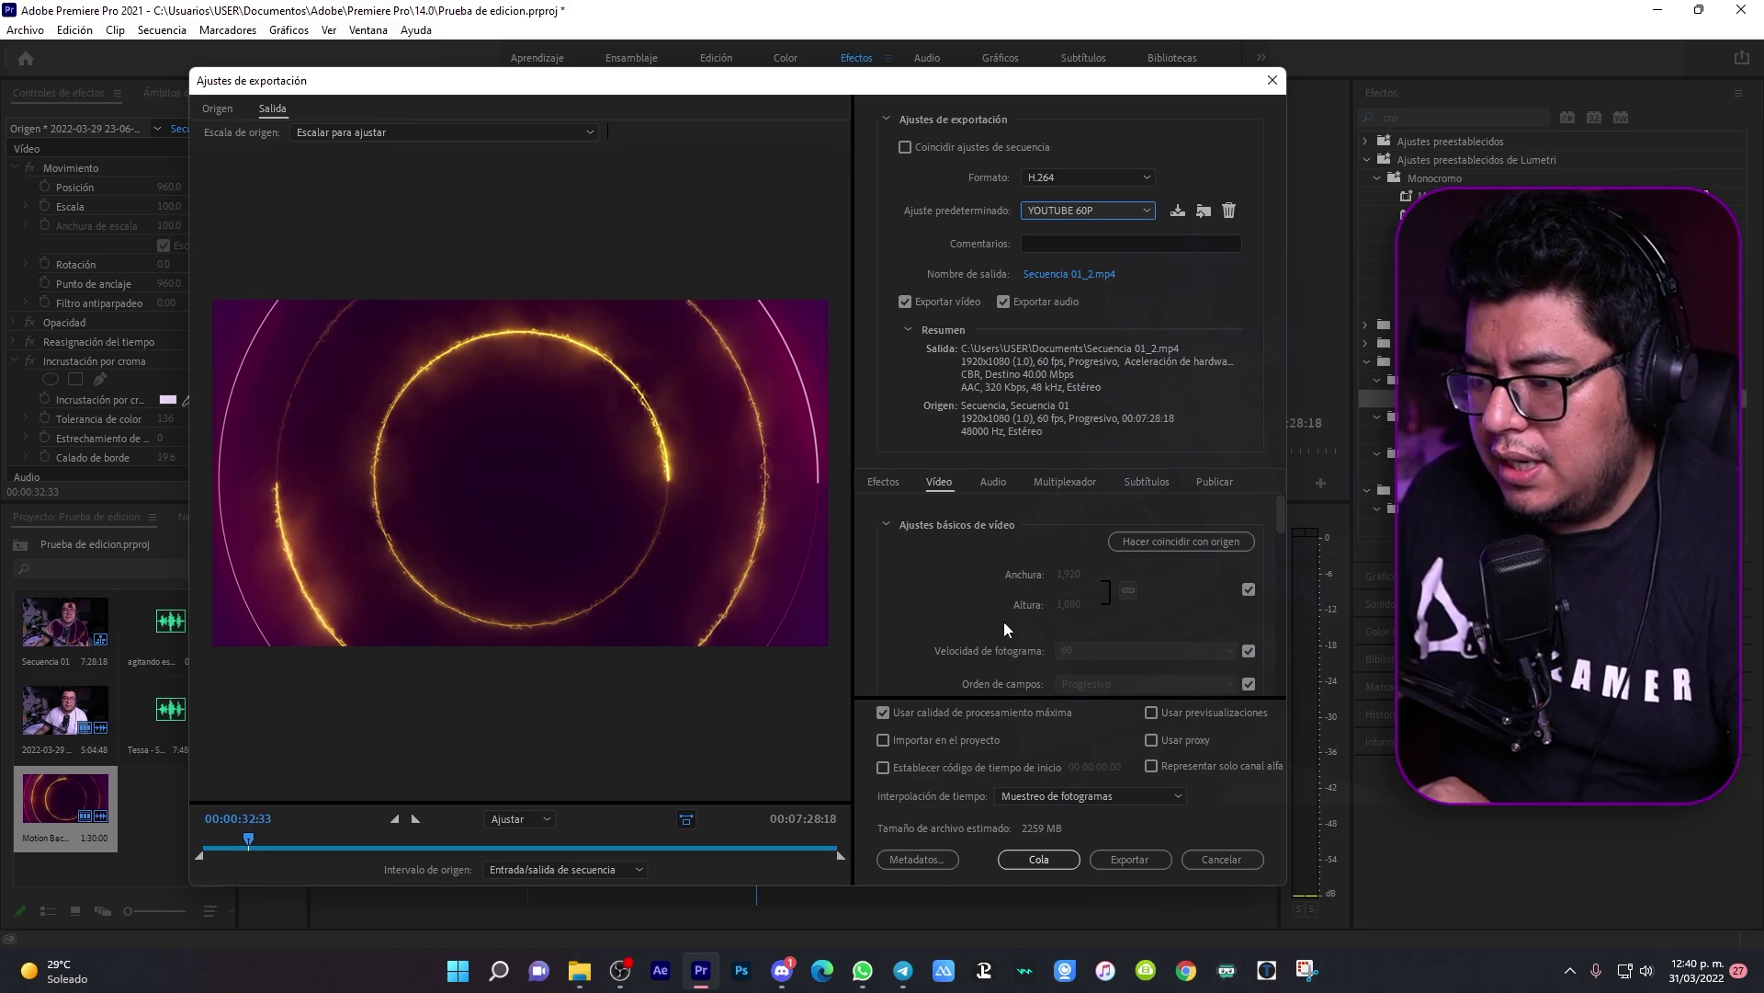
scroll(1005, 619, "down", 5)
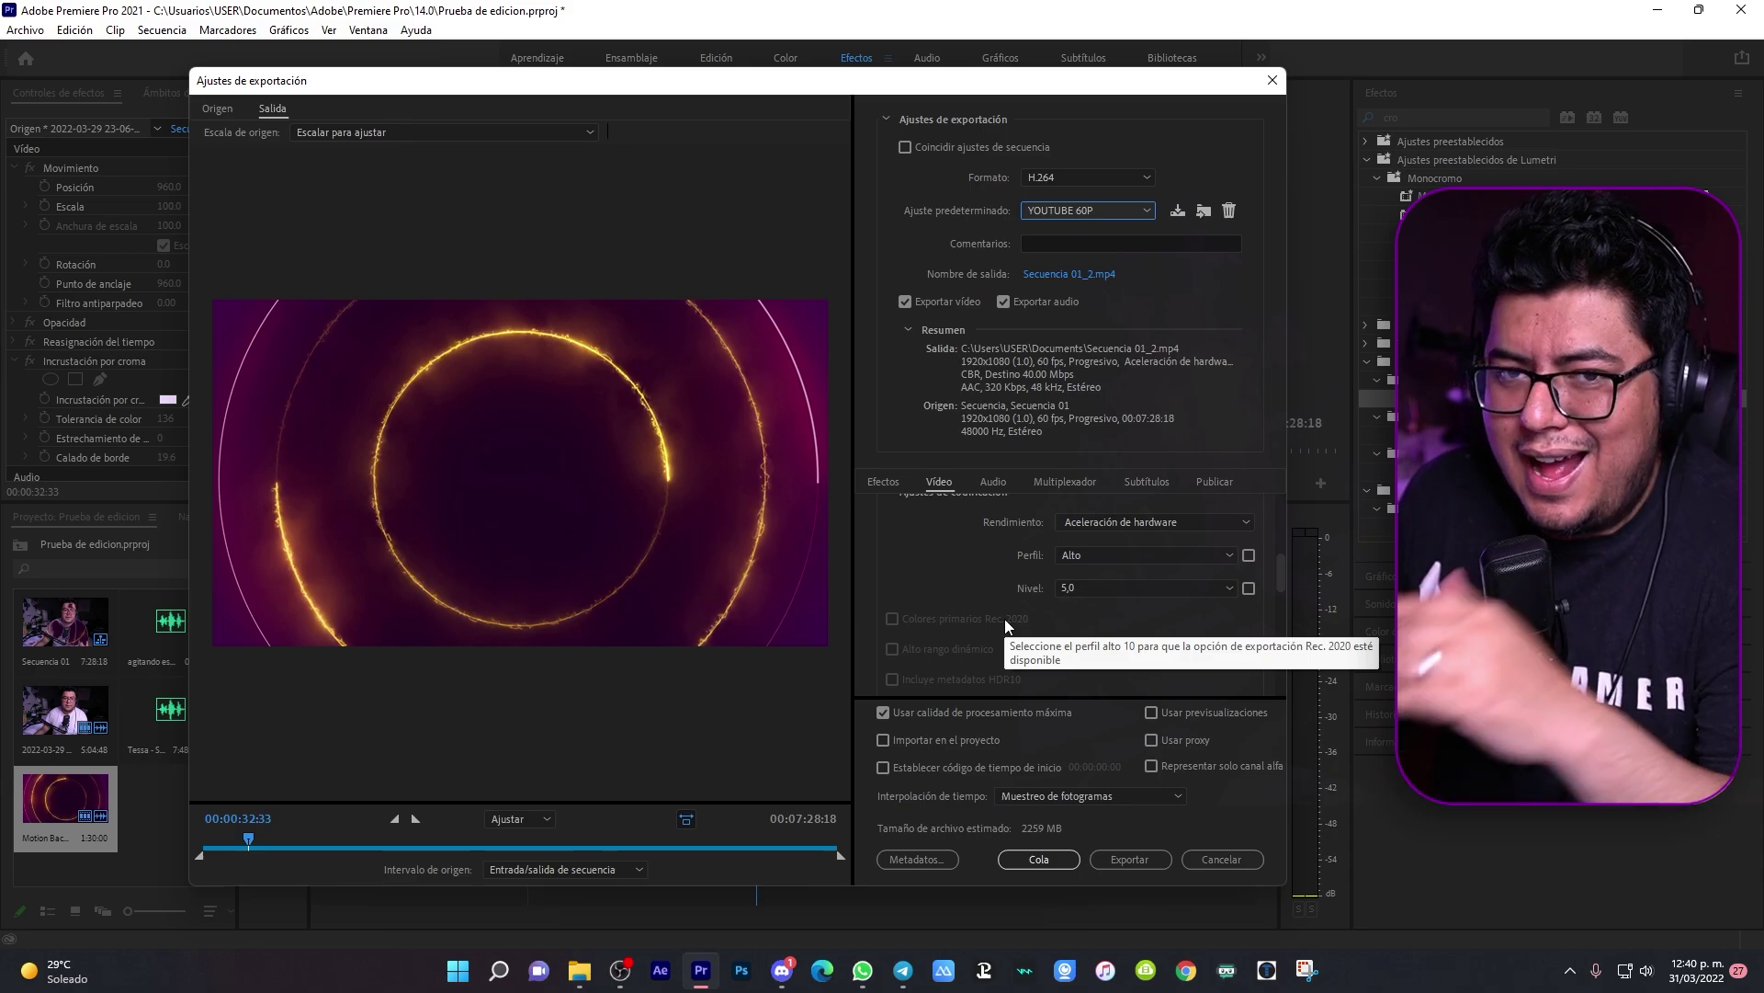
scroll(998, 610, "down", 3)
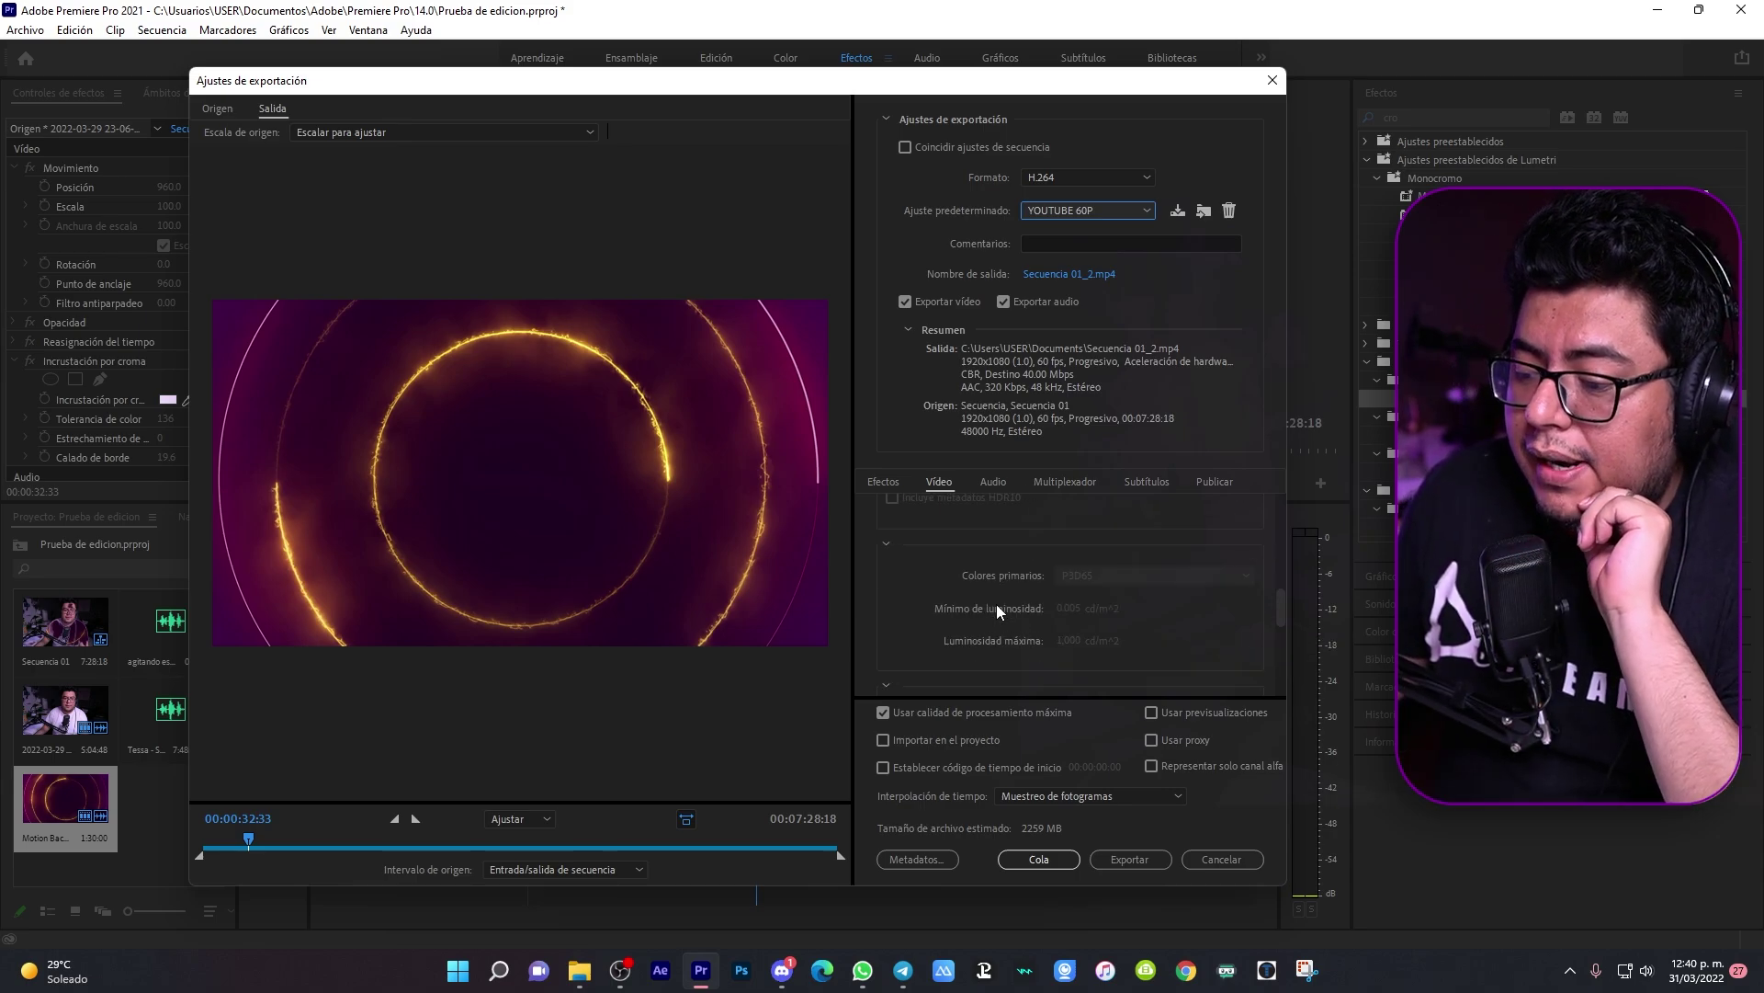
scroll(998, 610, "down", 2)
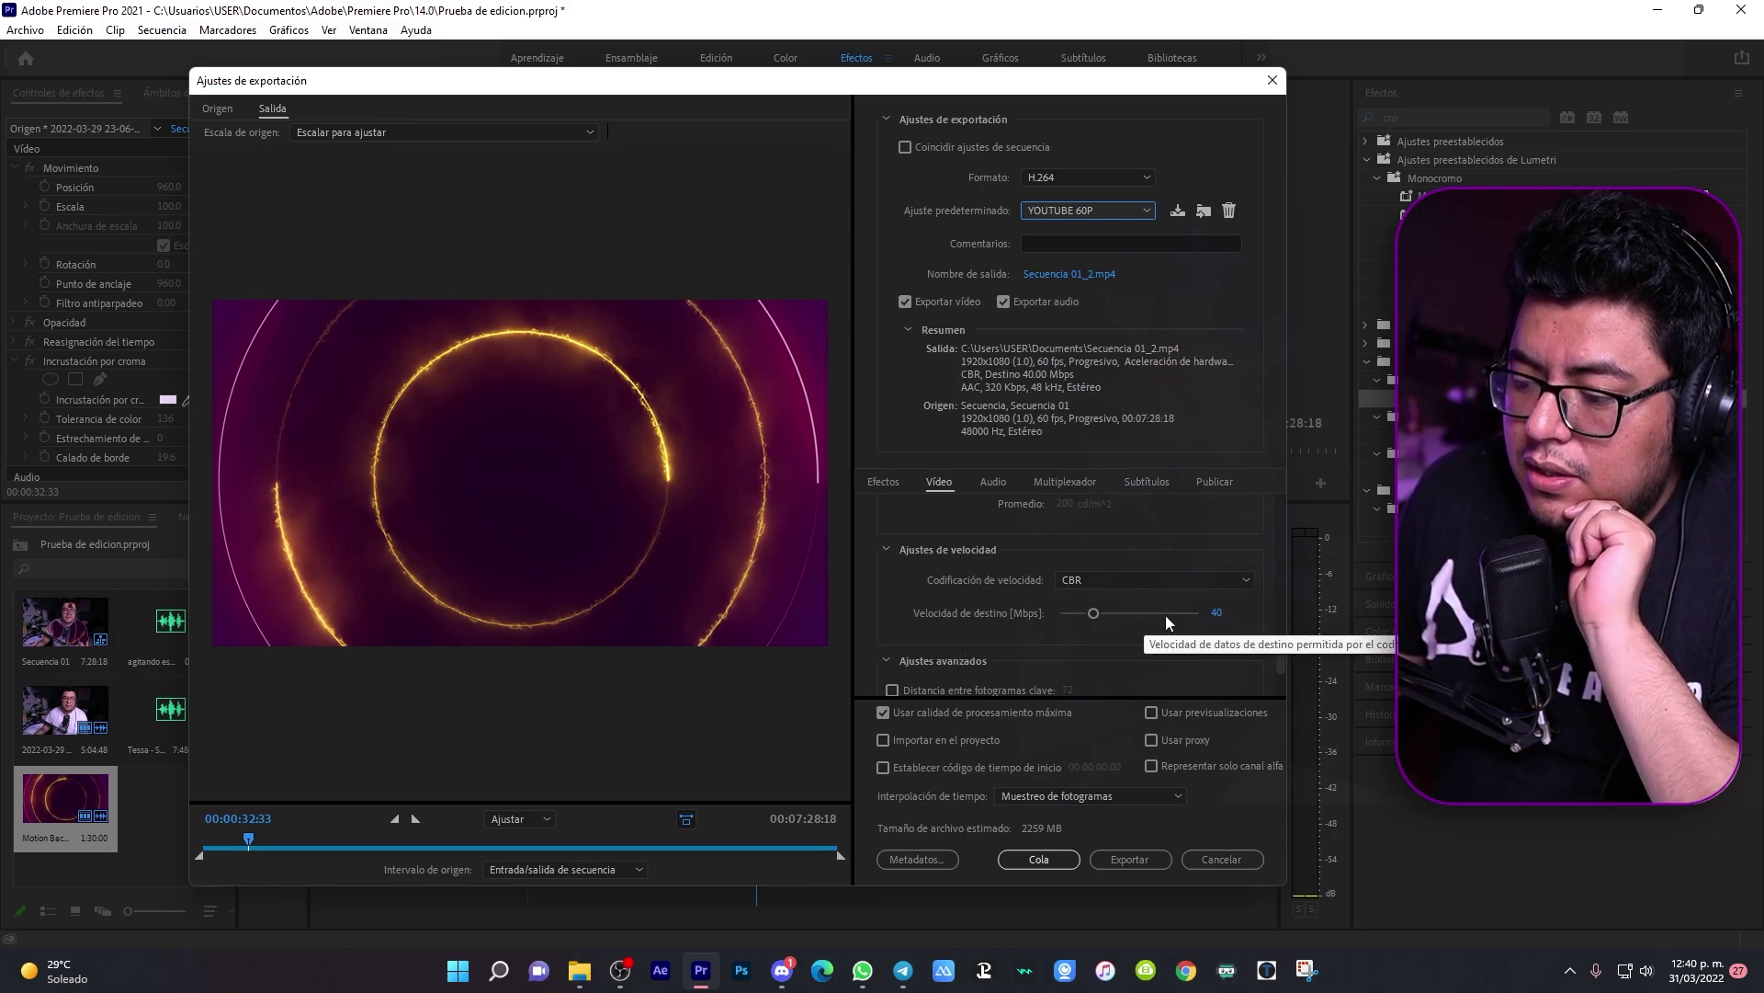
scroll(995, 630, "down", 2)
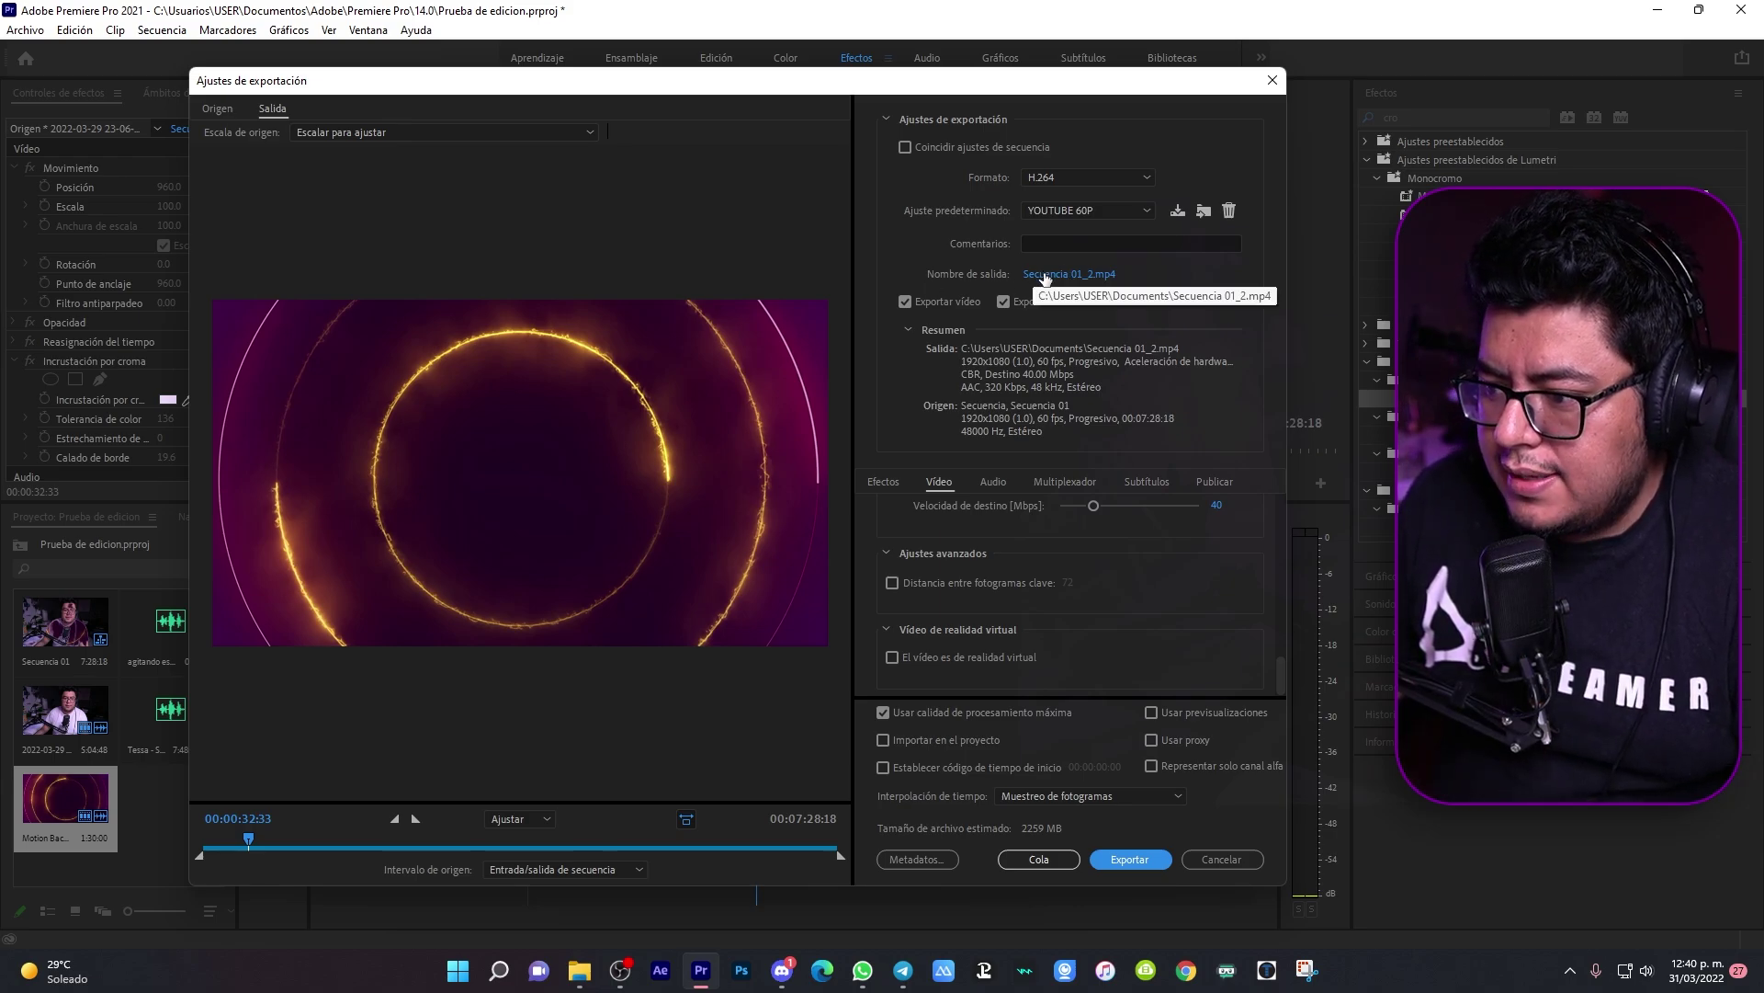
Step: Name the output 'hola que tal amigos.mp4' in Documents and start the export
left_click(1034, 274)
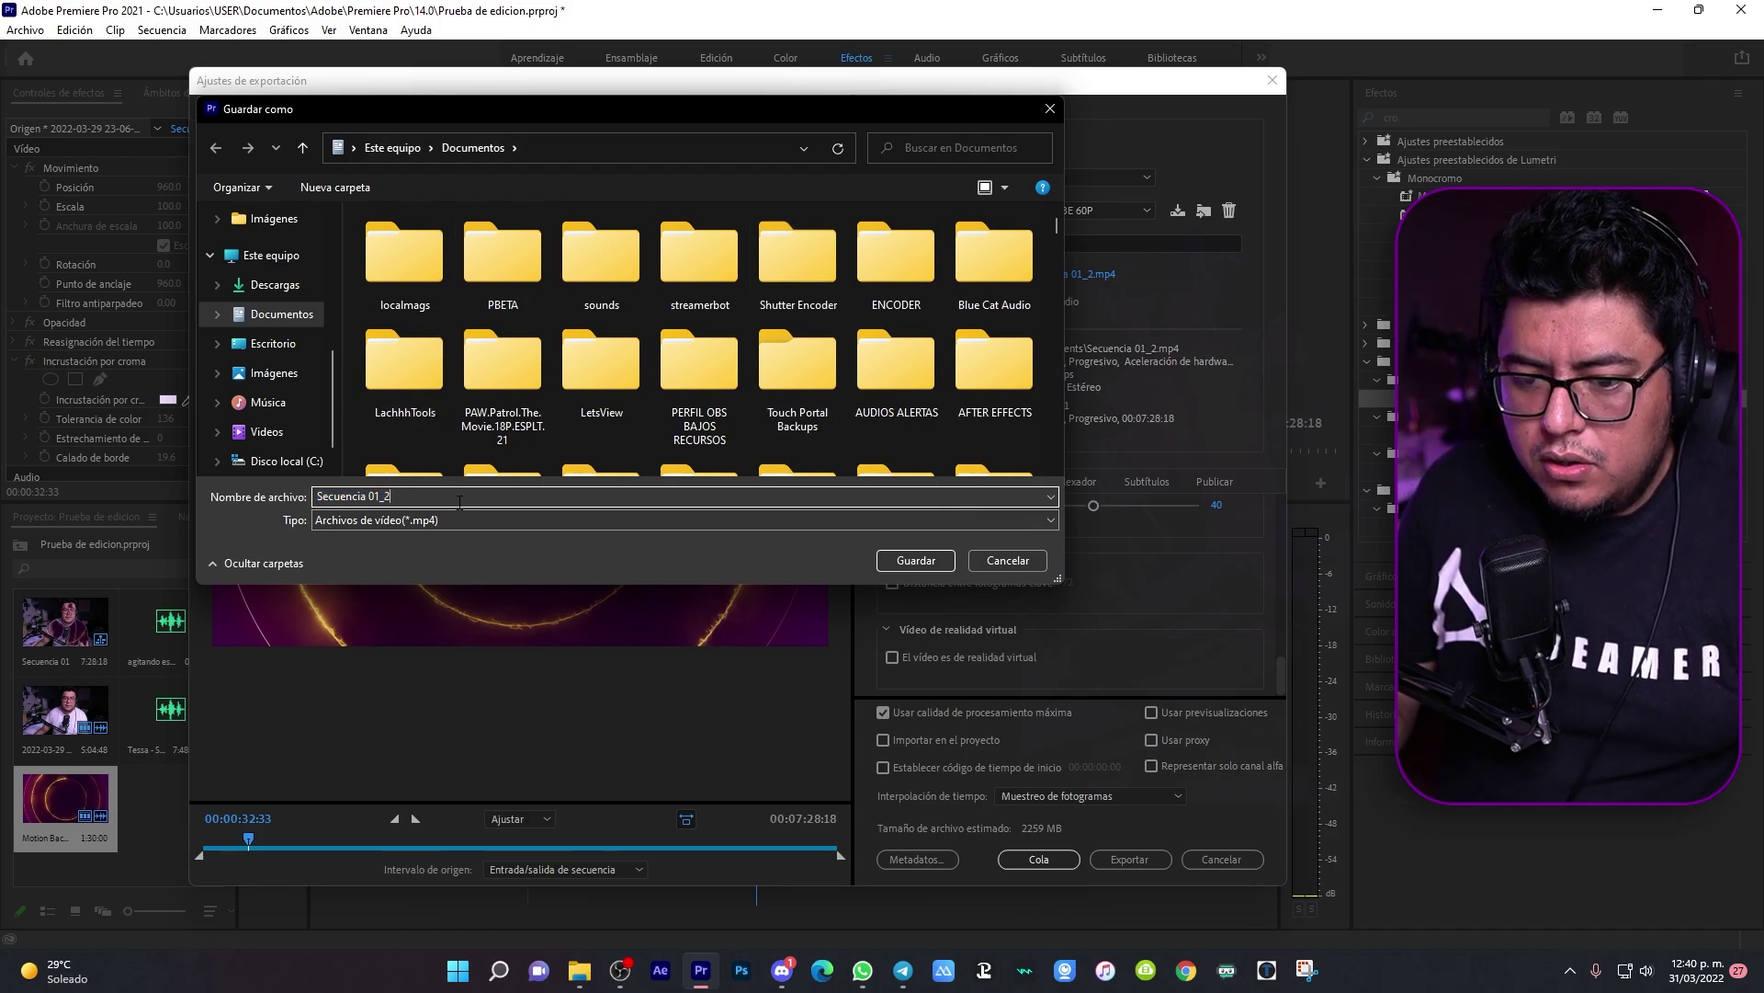
key("BackSpace")
type("hola que tal amigos")
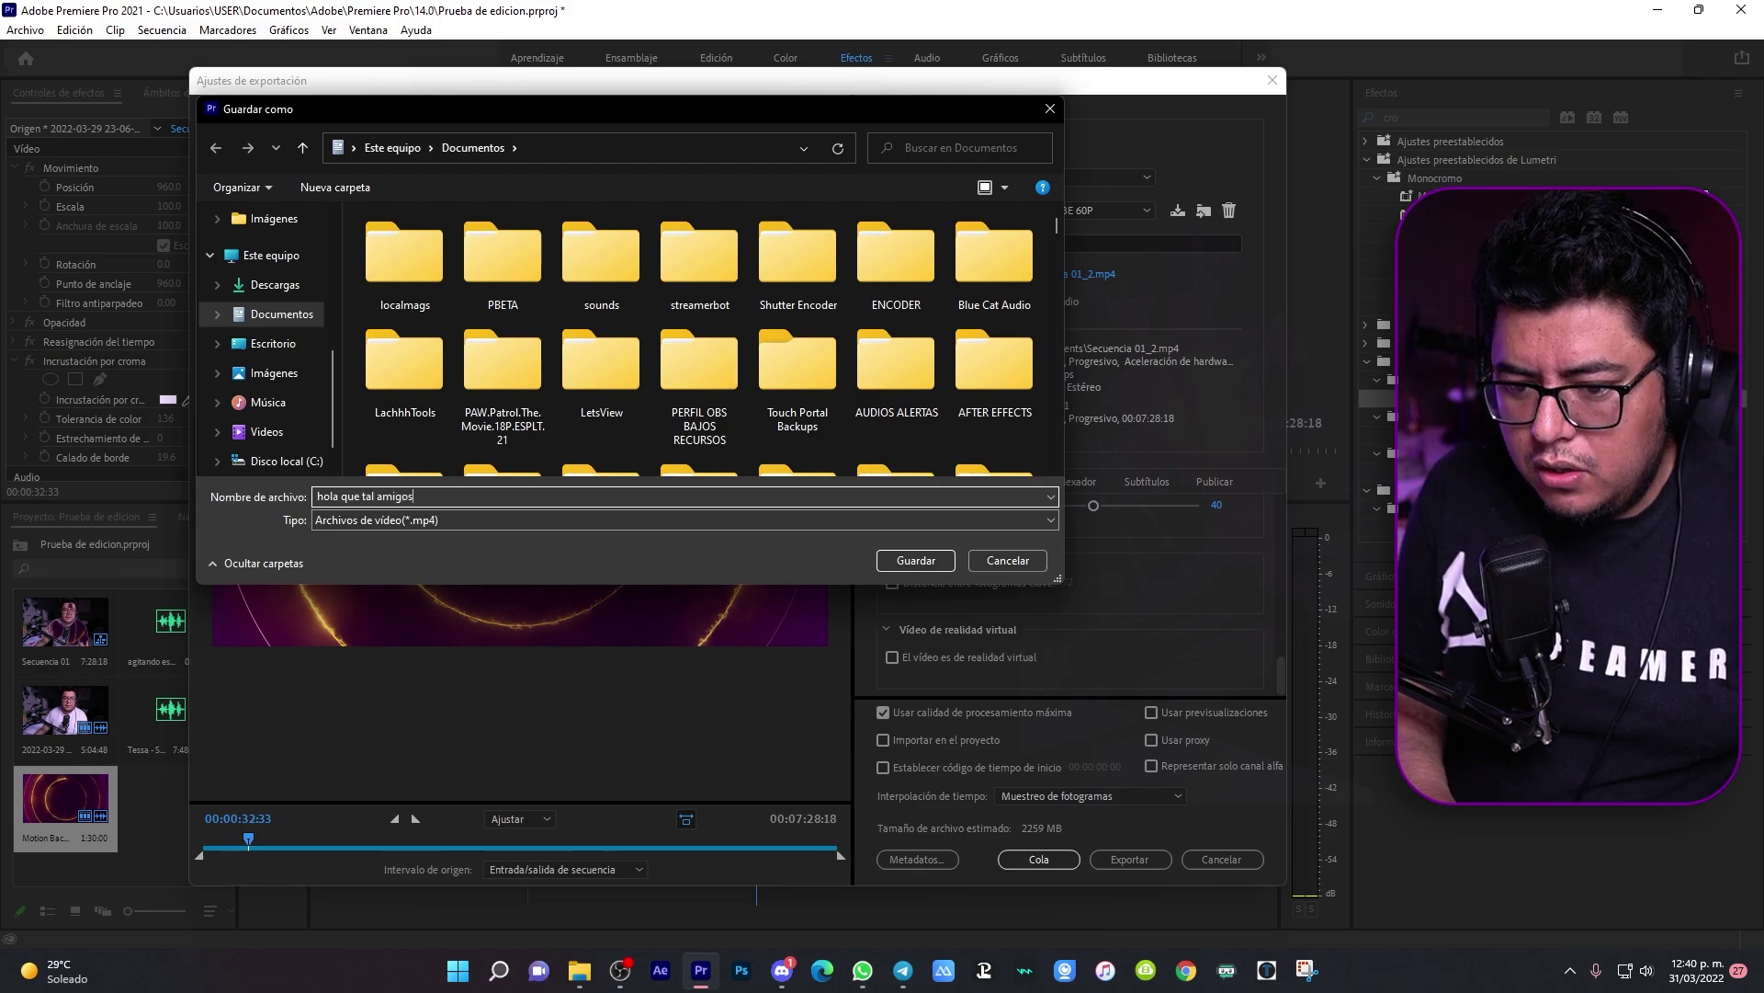
key("Return")
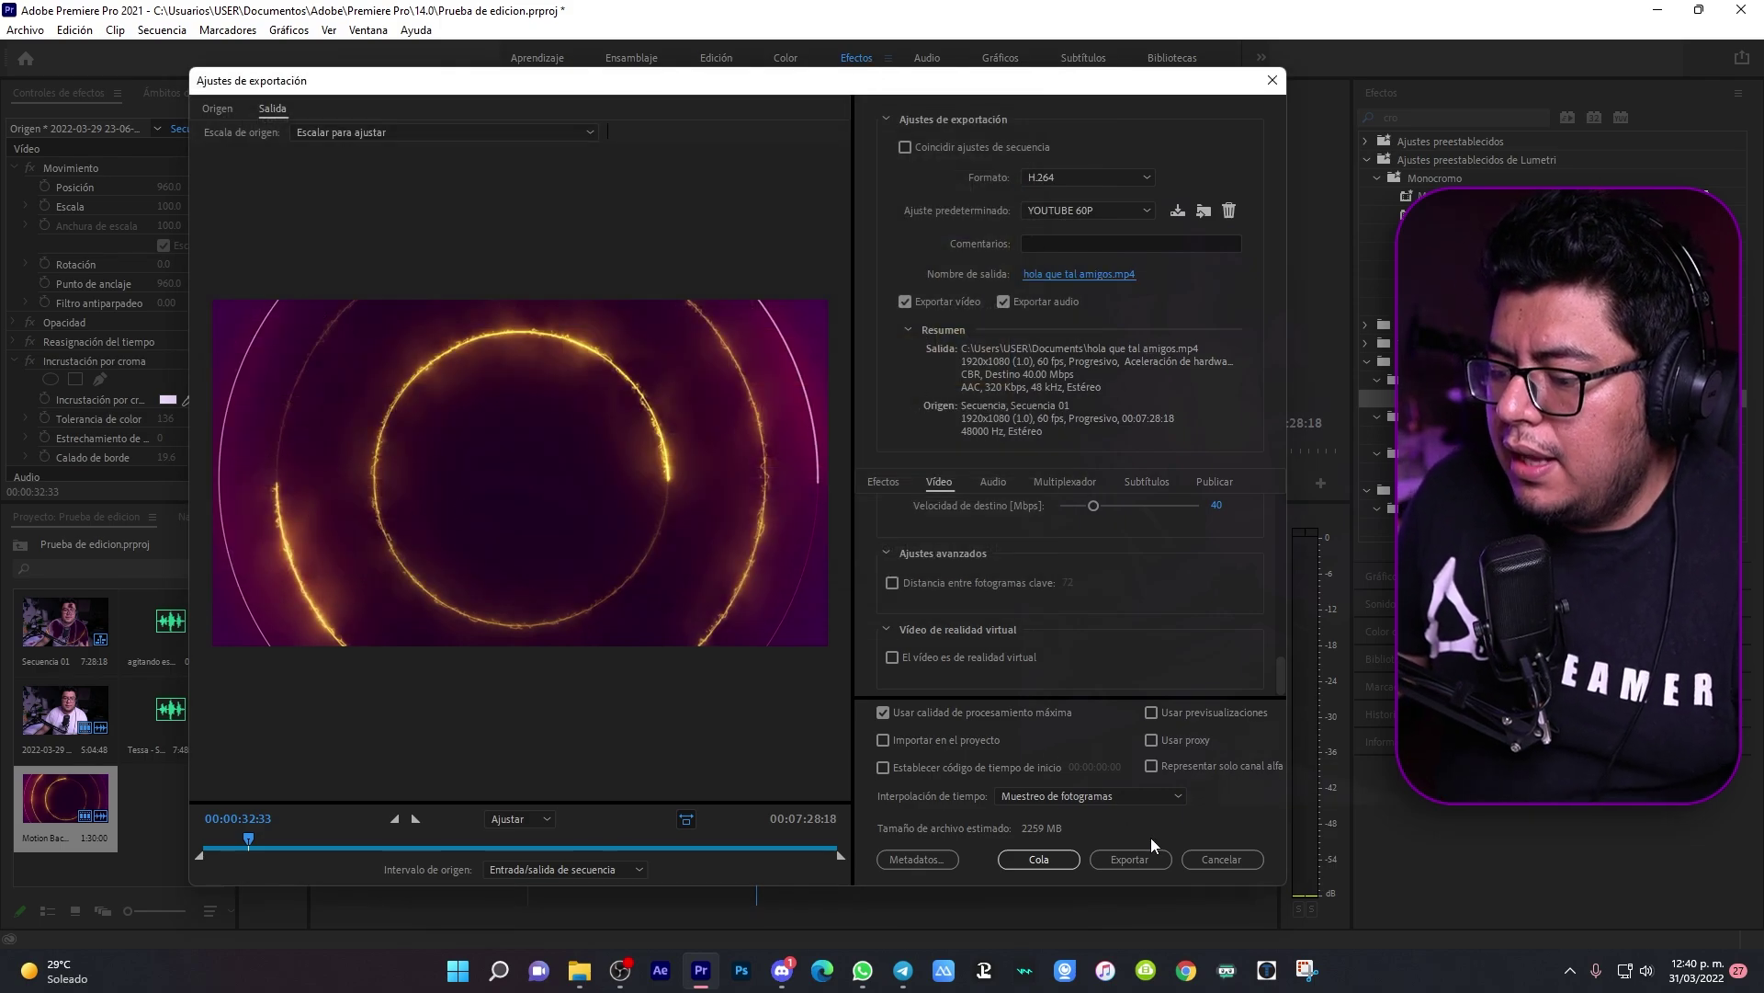
left_click(1146, 860)
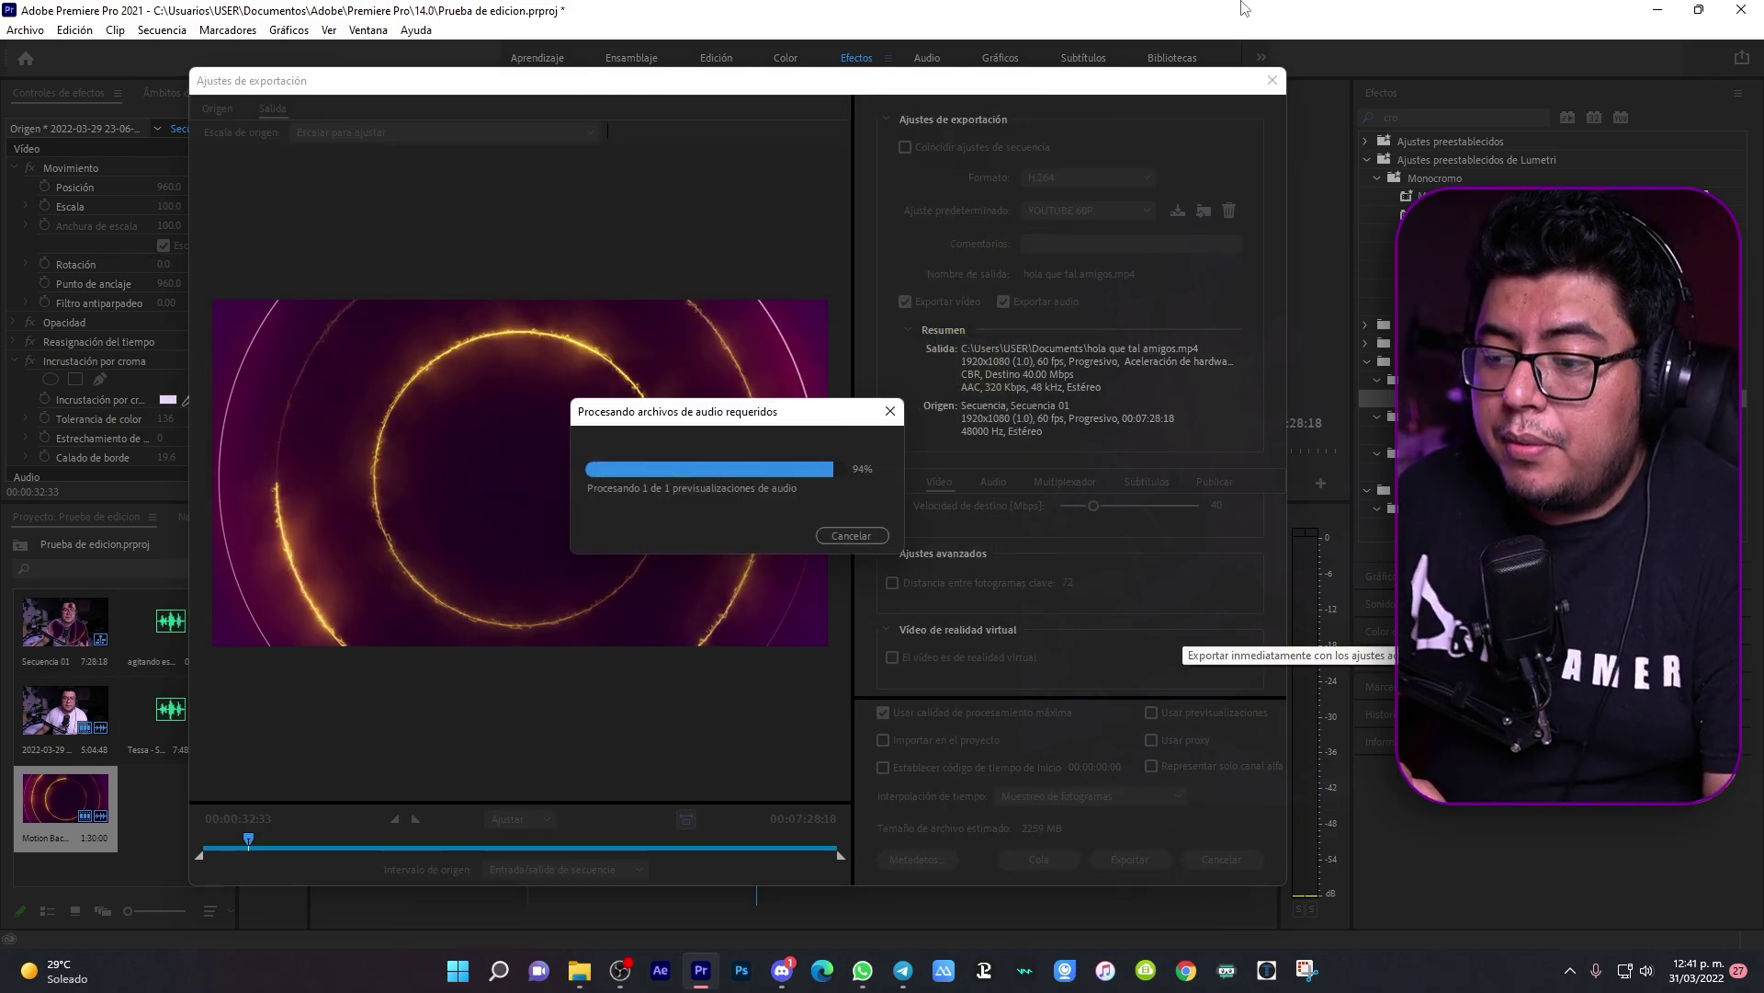